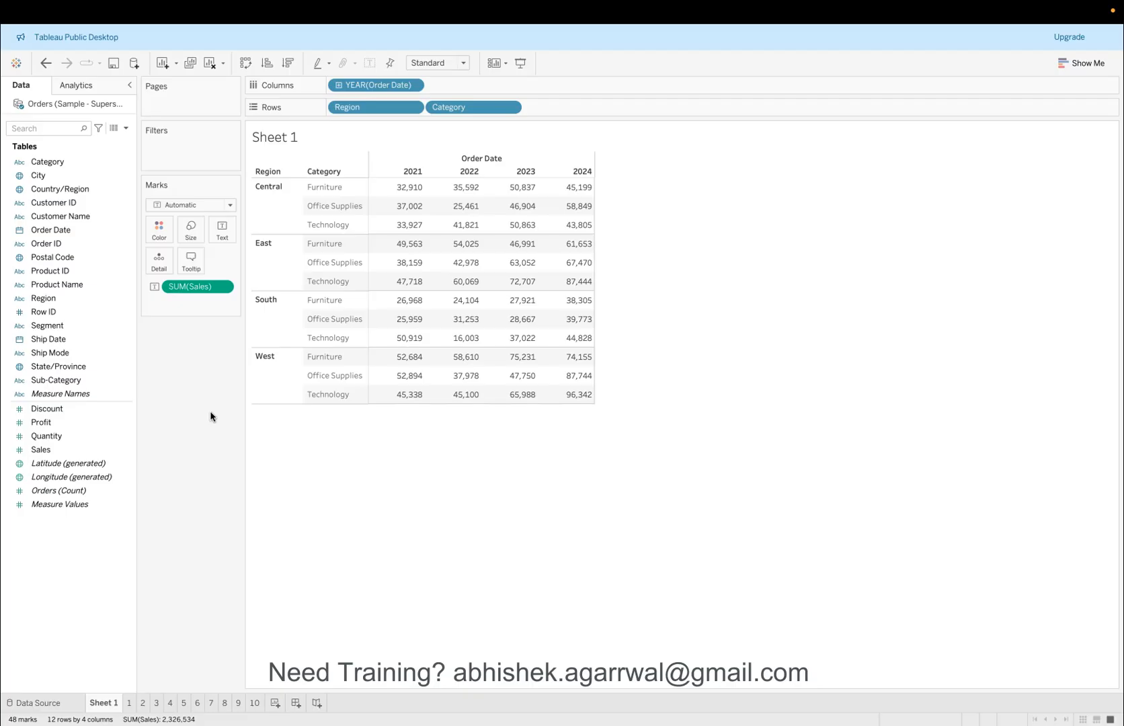
Examine the yearly sales by region and category, and the quick table calculations available for the Sales measure.
mouse_move(414, 231)
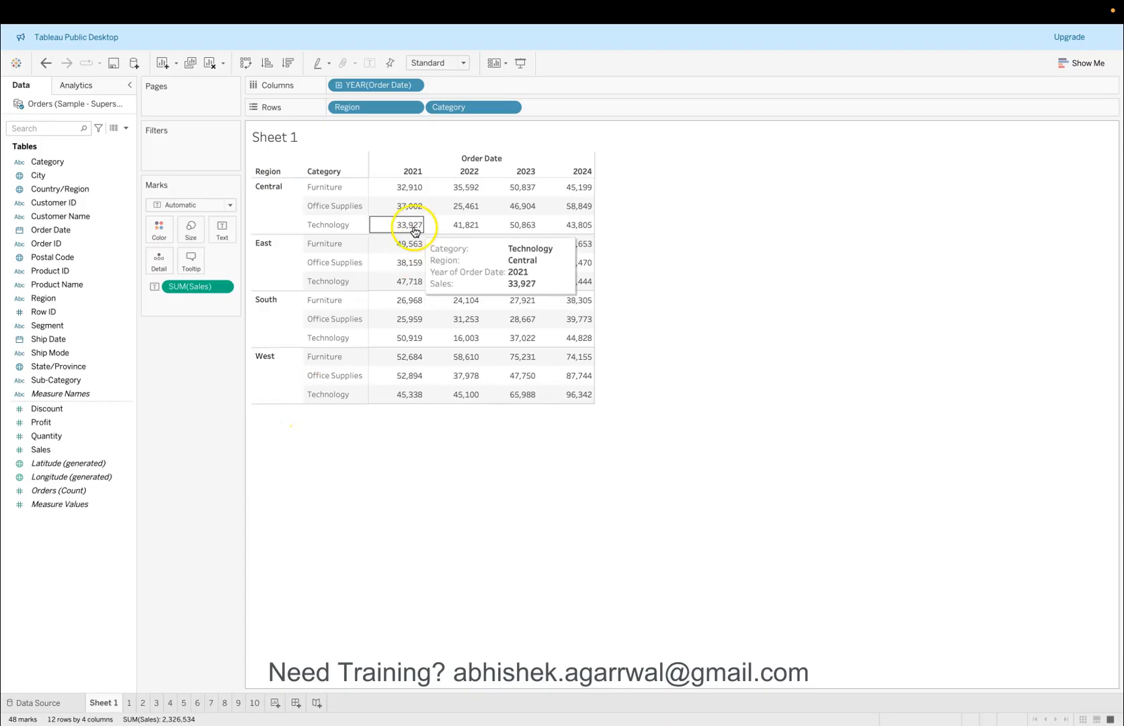
mouse_move(543, 194)
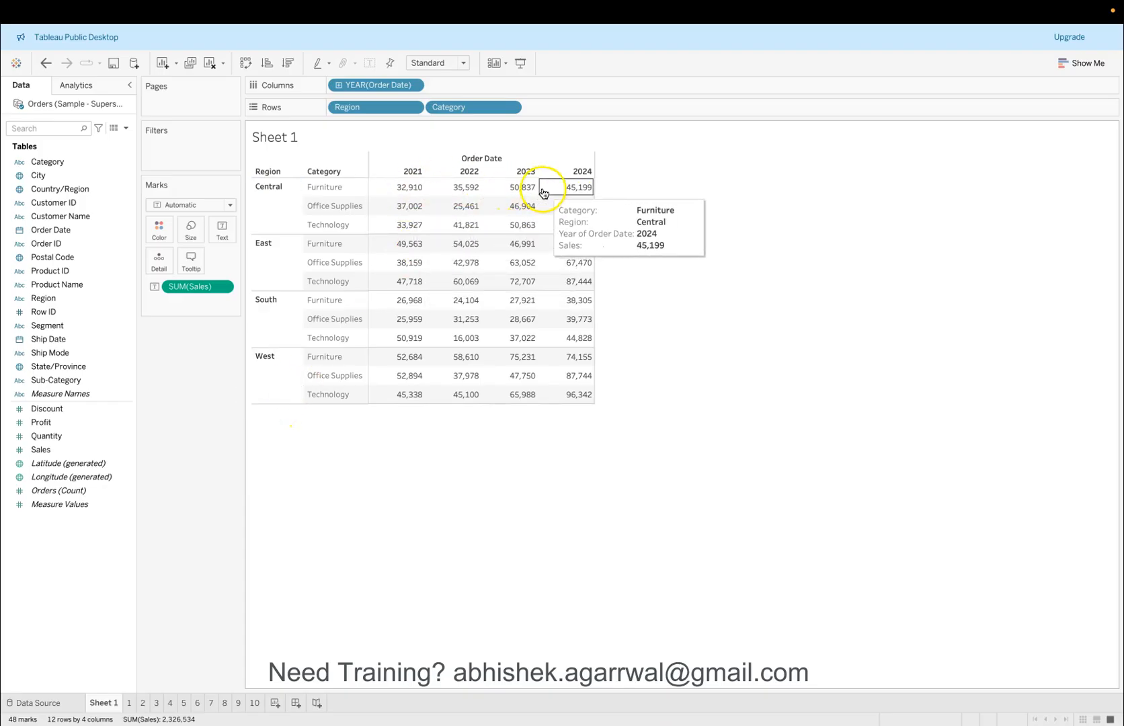
mouse_move(415, 282)
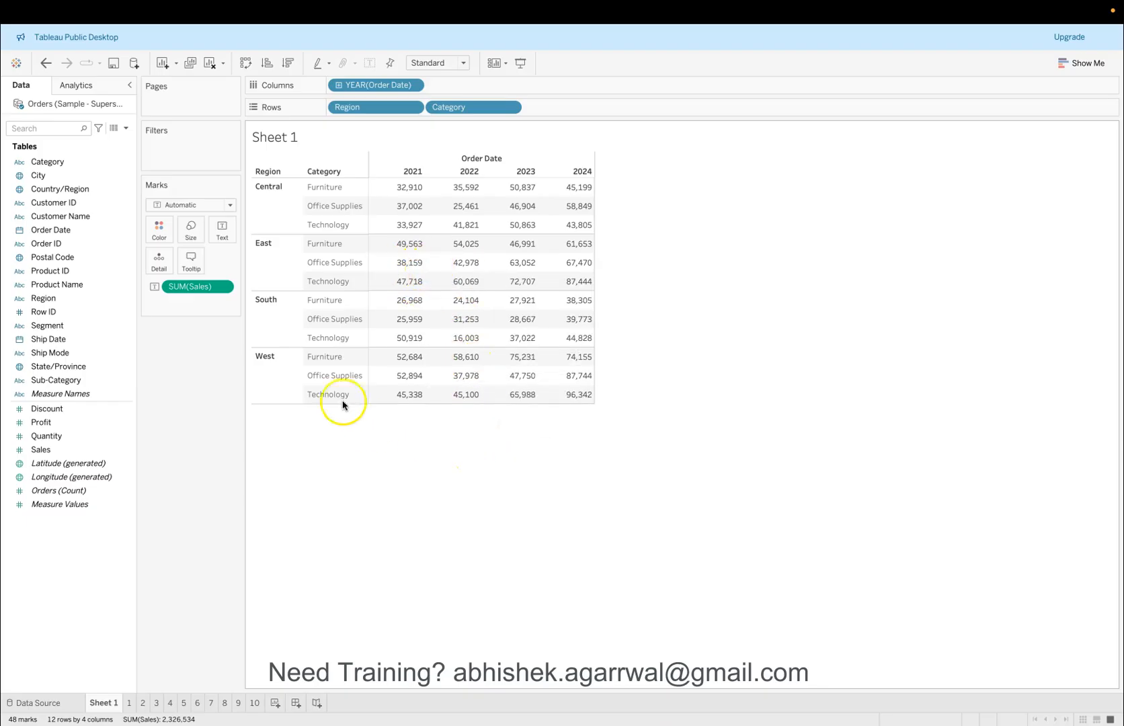
click(223, 287)
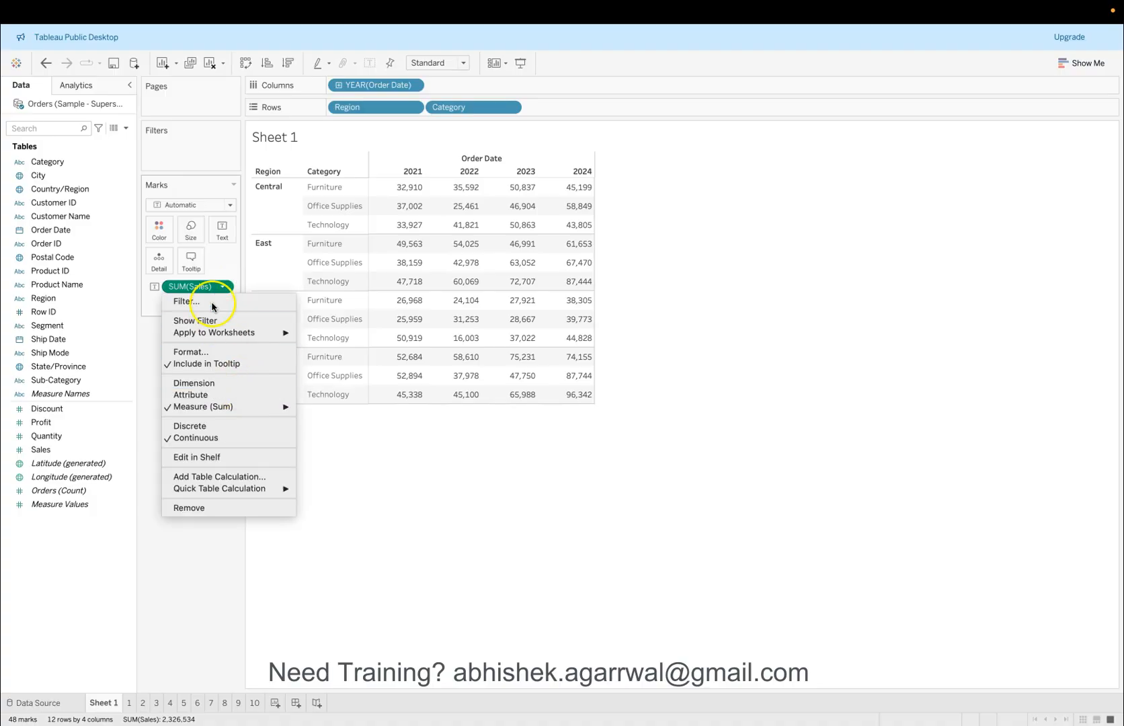
mouse_move(258, 493)
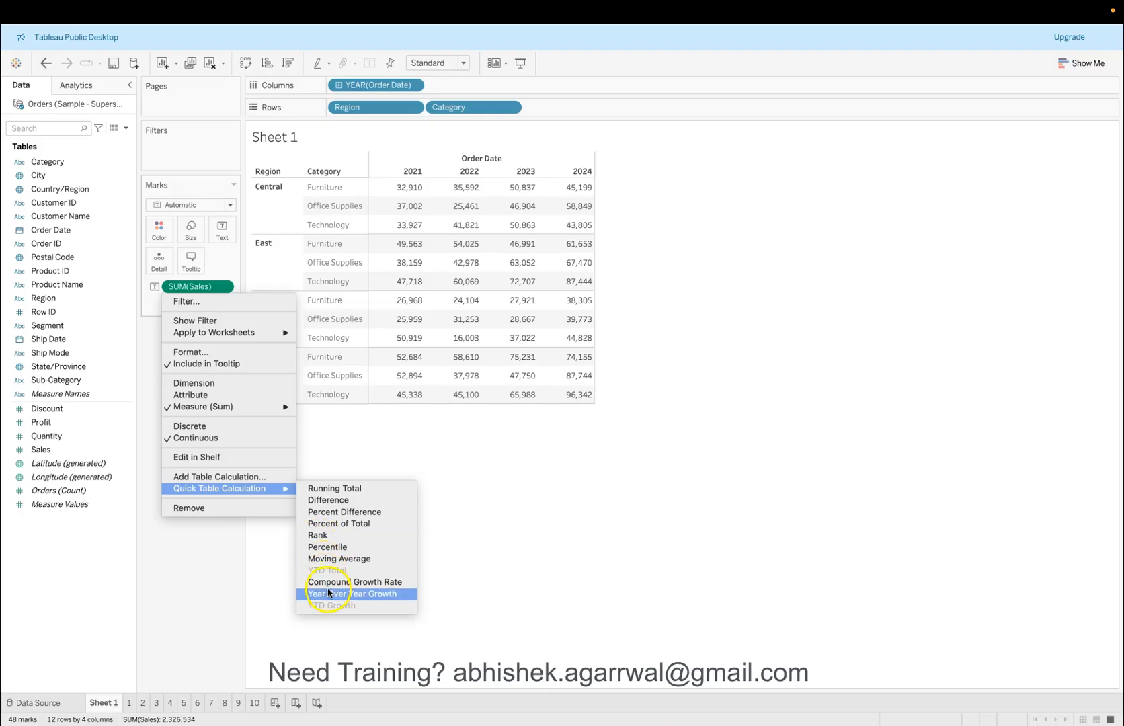
click(348, 555)
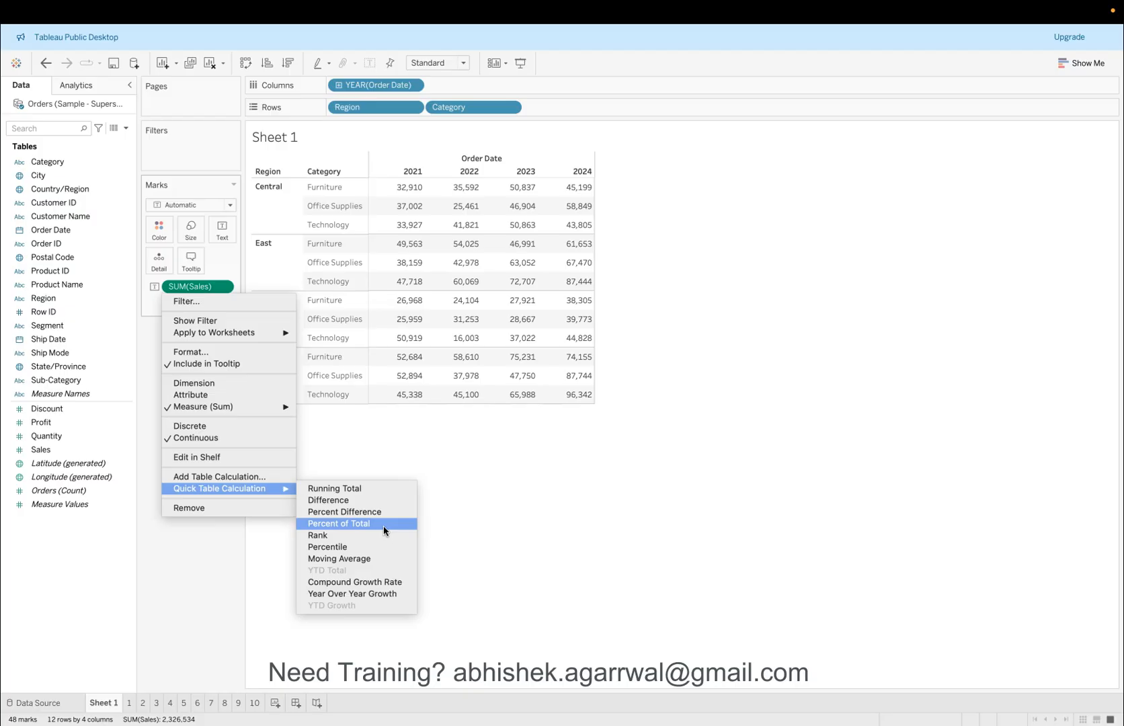
click(256, 566)
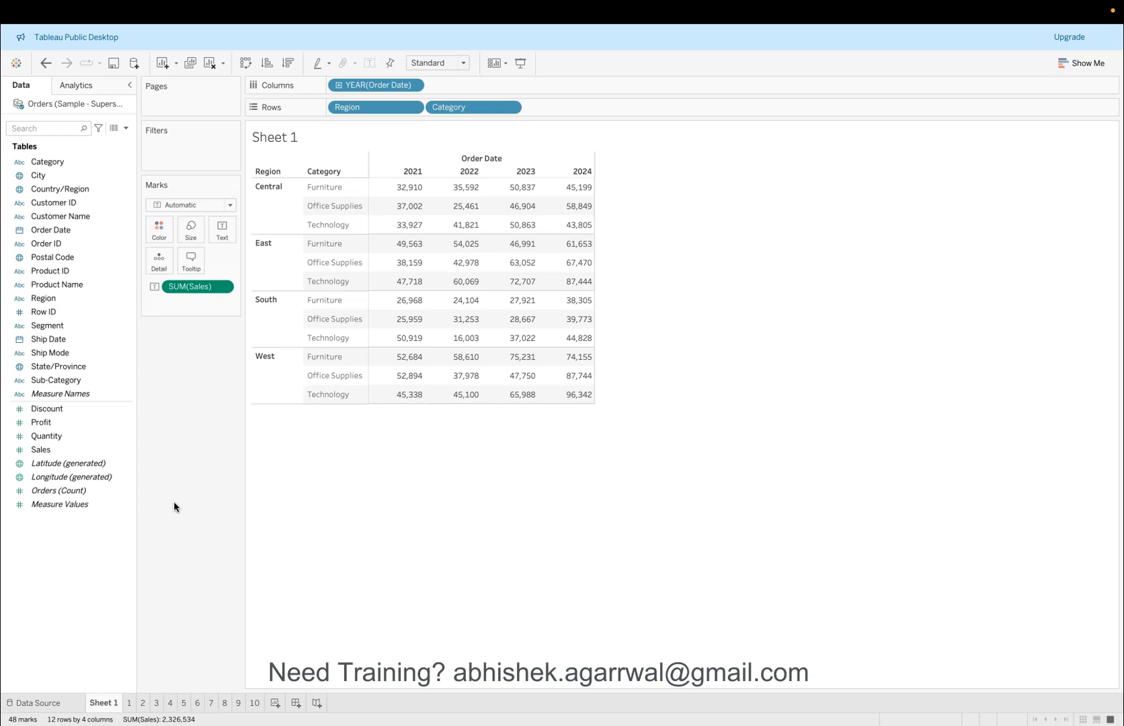
click(222, 286)
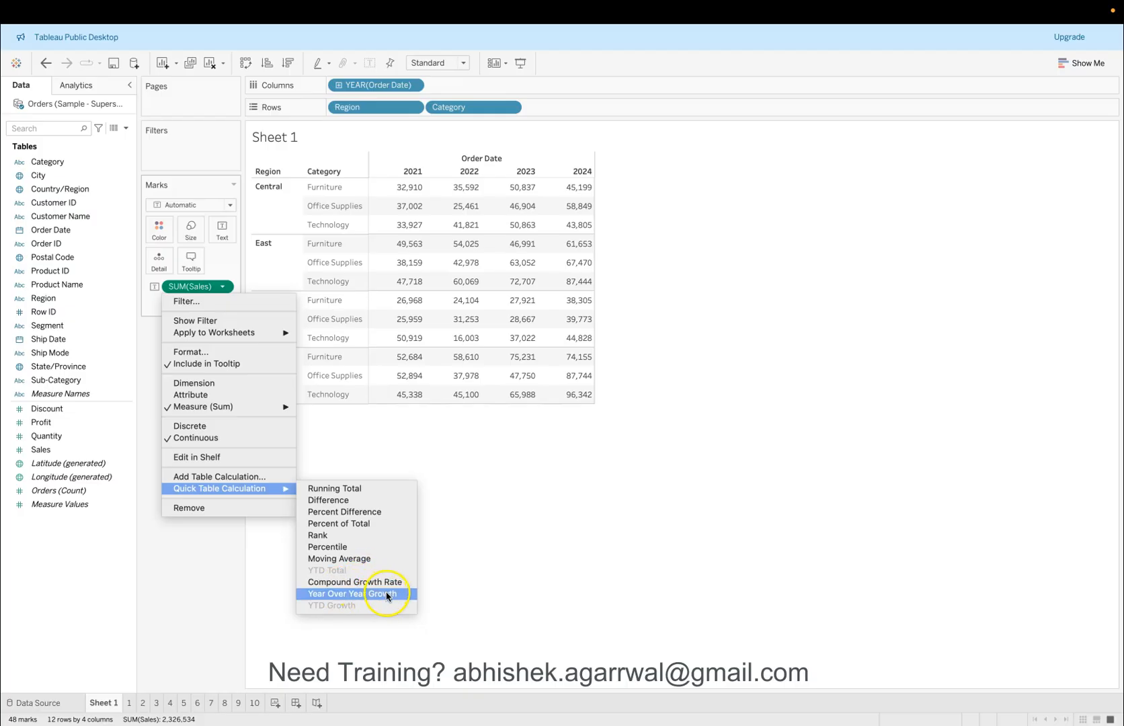
click(210, 566)
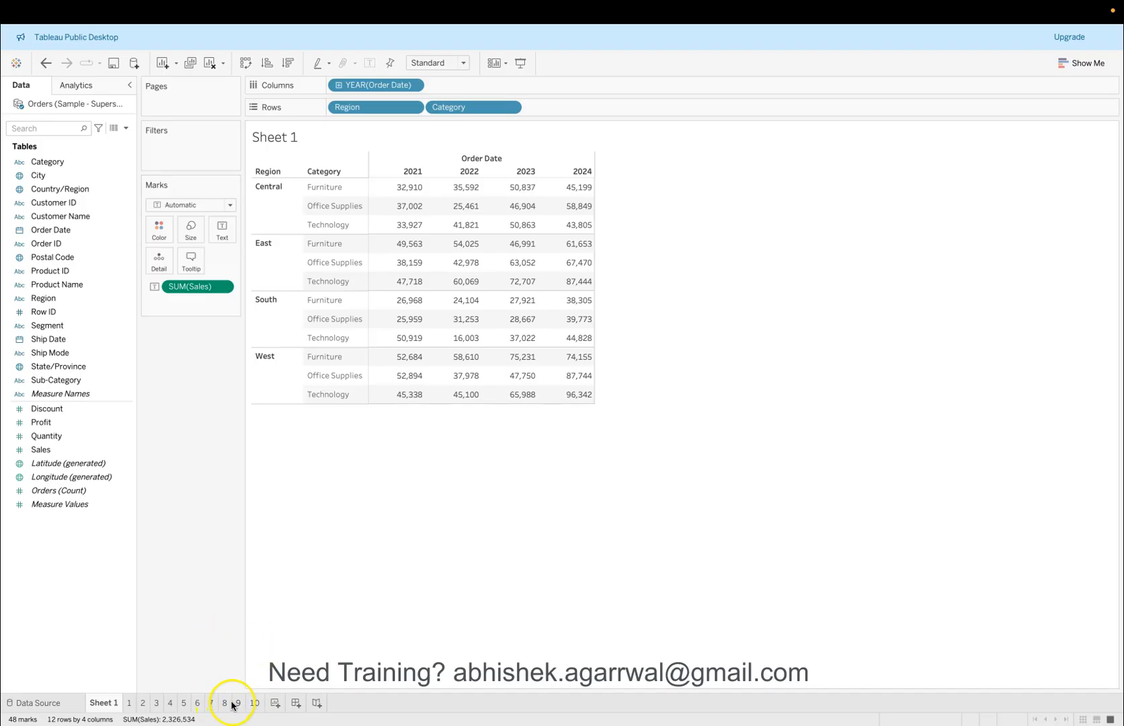
mouse_move(236, 707)
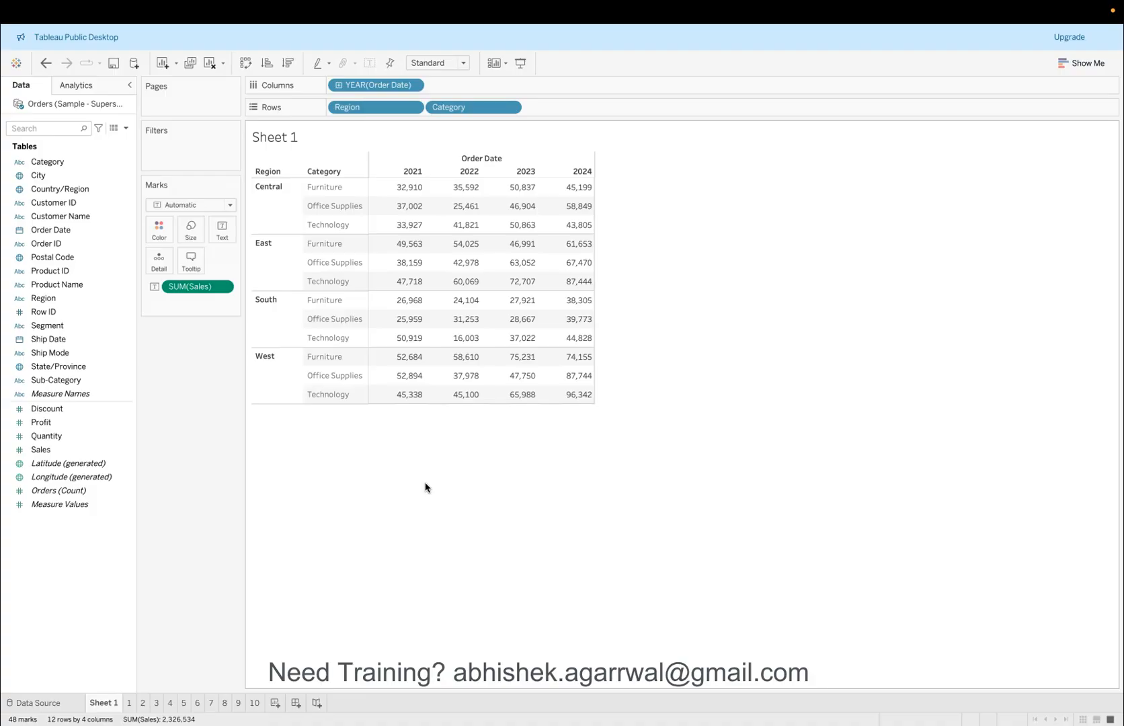
click(267, 497)
Switch to Safari and look through the Datasets spreadsheet and Drive folder for the Sample Superstore dataset and Tableau Interview Questions Workbook links.
key(super+Tab)
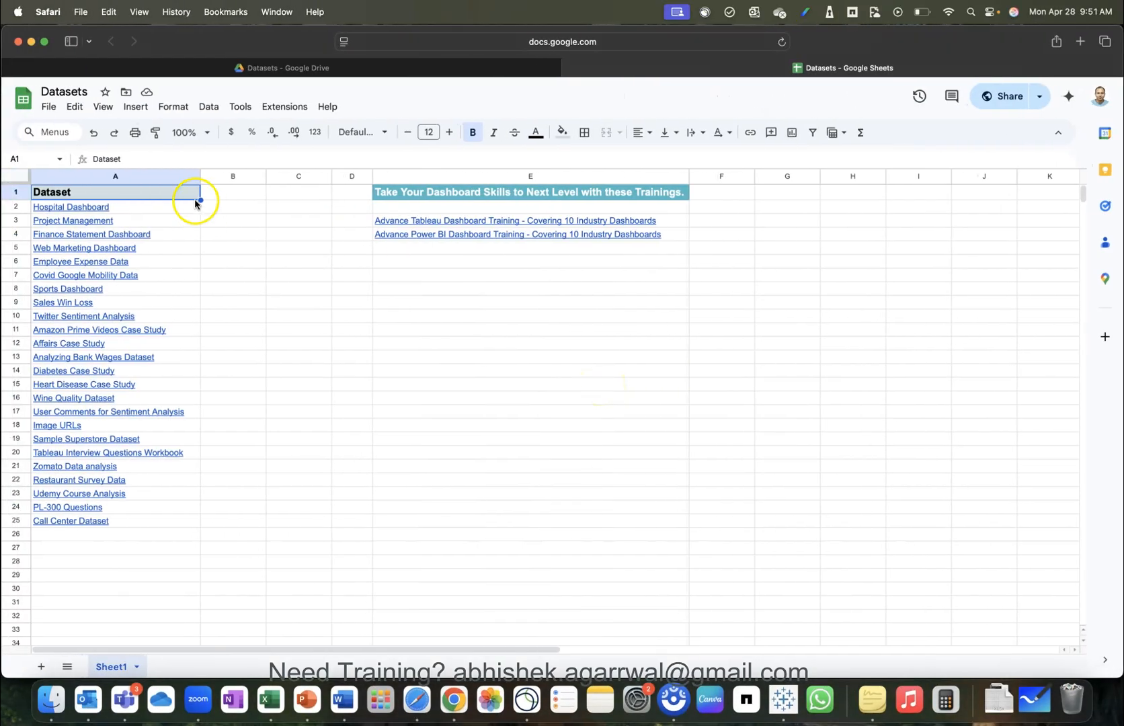
click(276, 70)
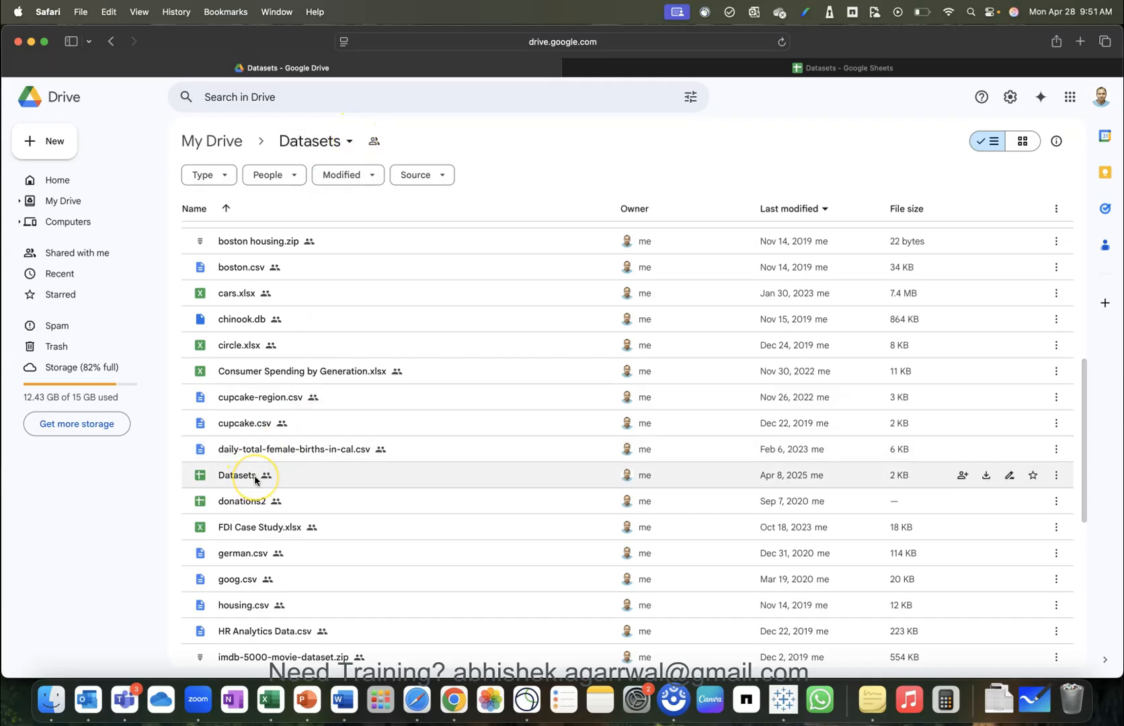
click(771, 65)
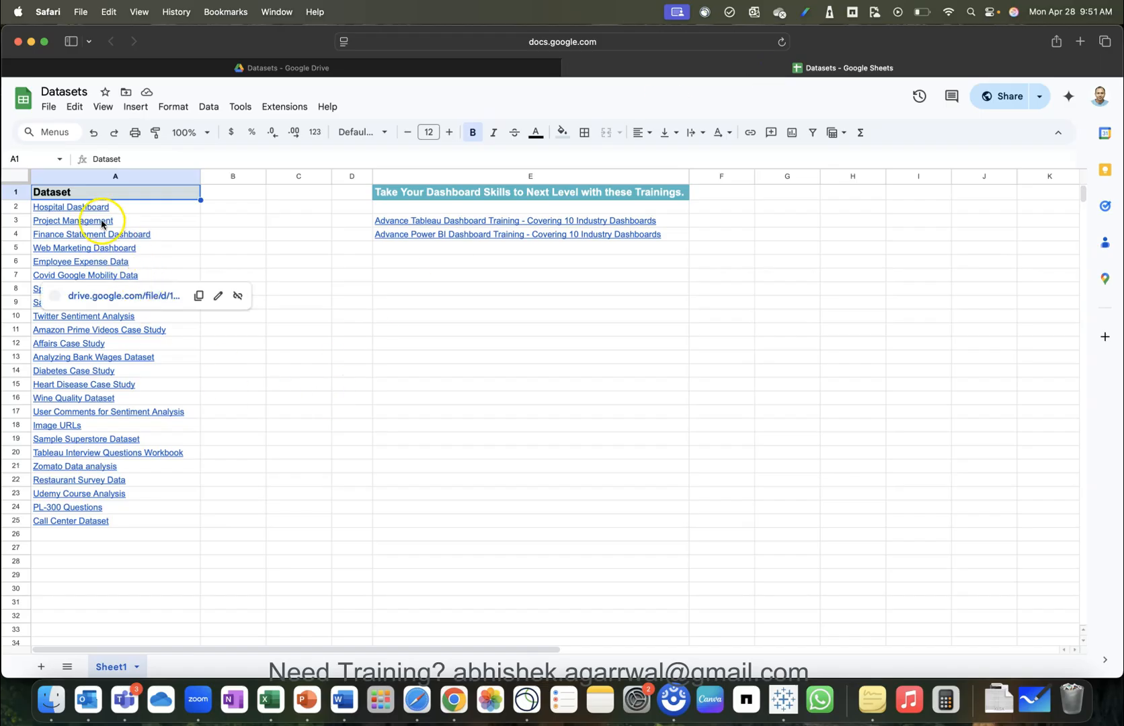
click(210, 220)
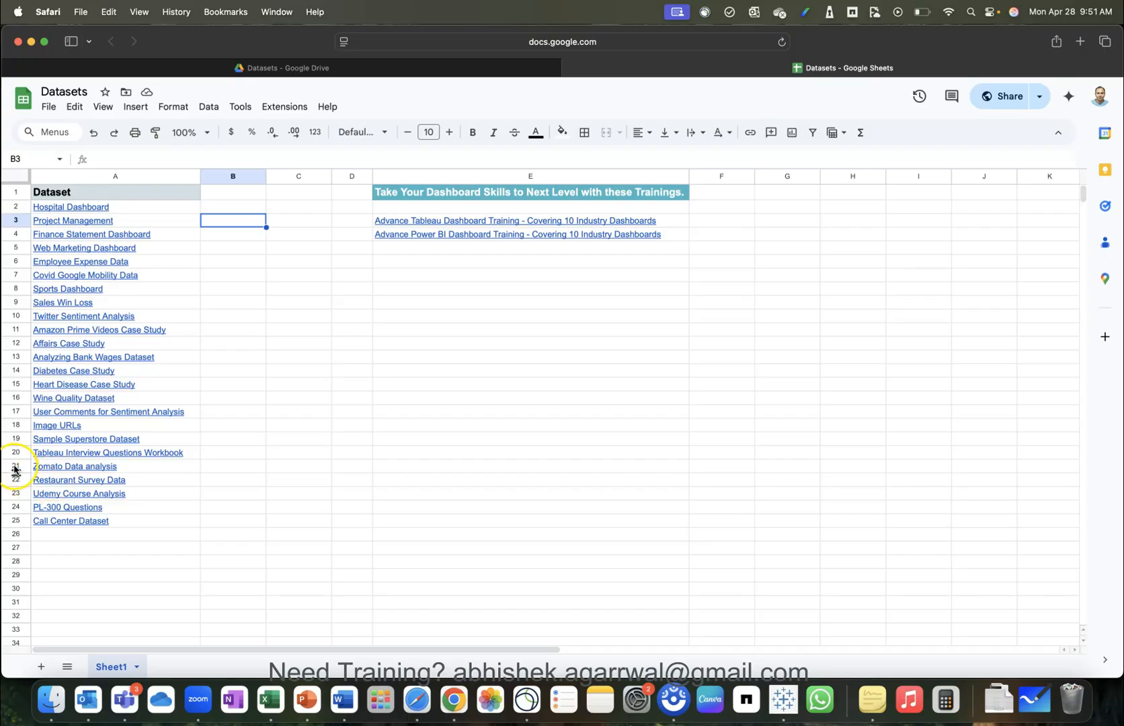
click(14, 438)
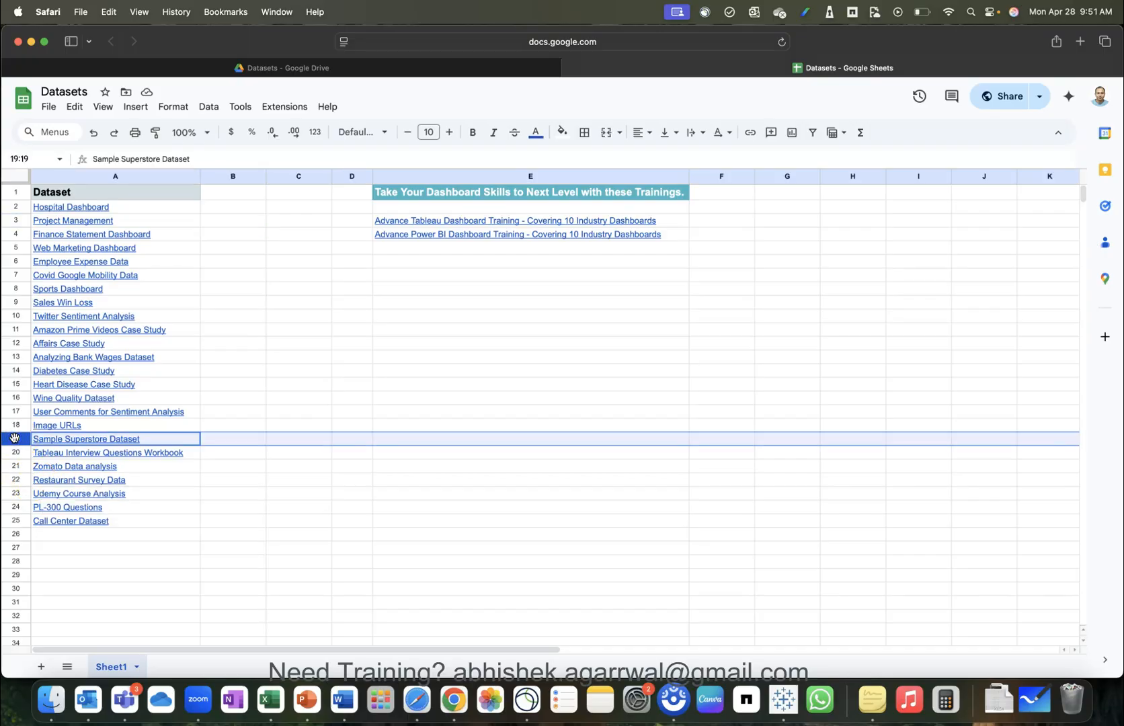
click(54, 535)
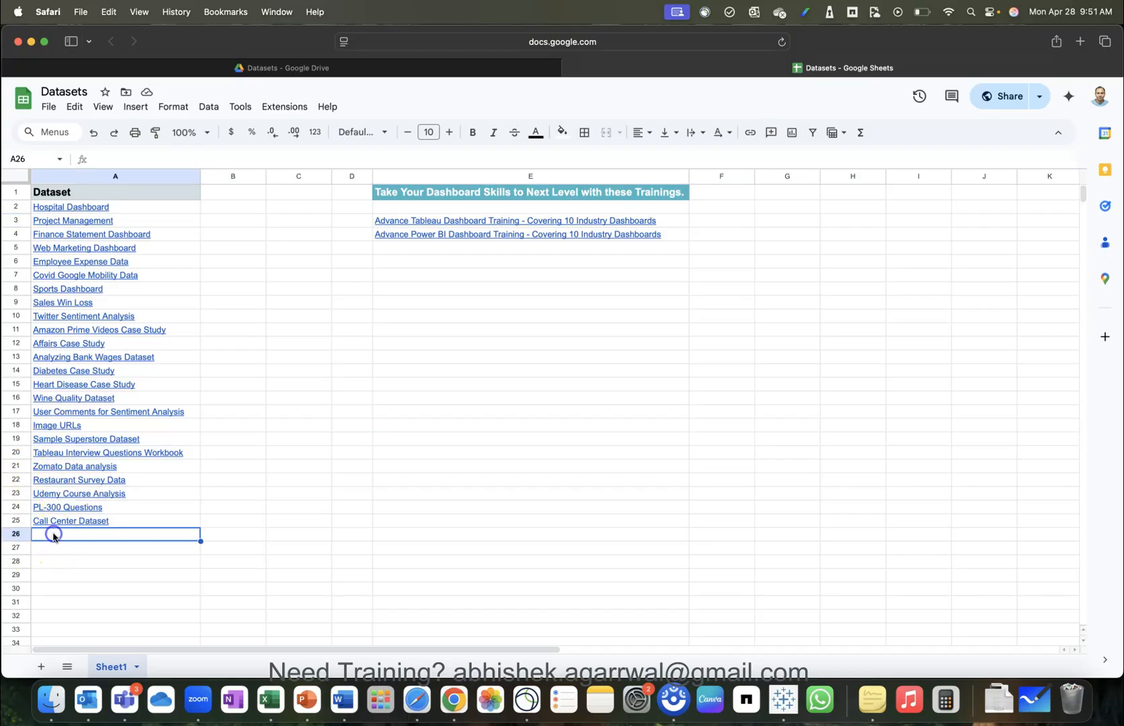
click(18, 534)
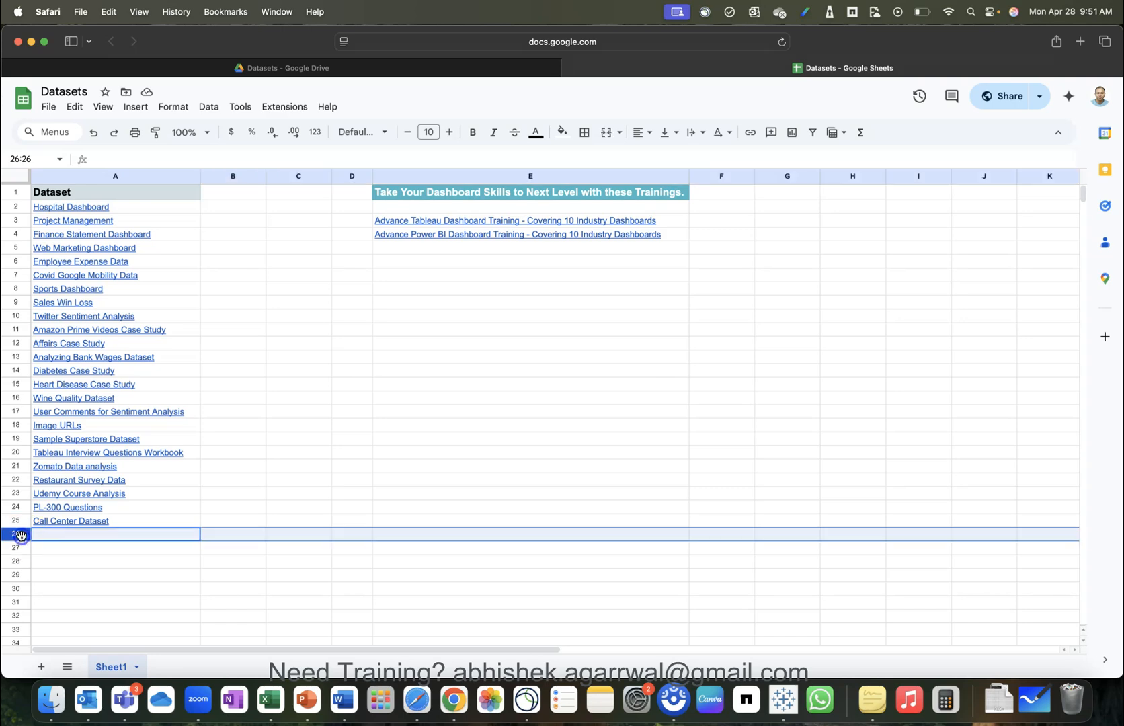
click(42, 536)
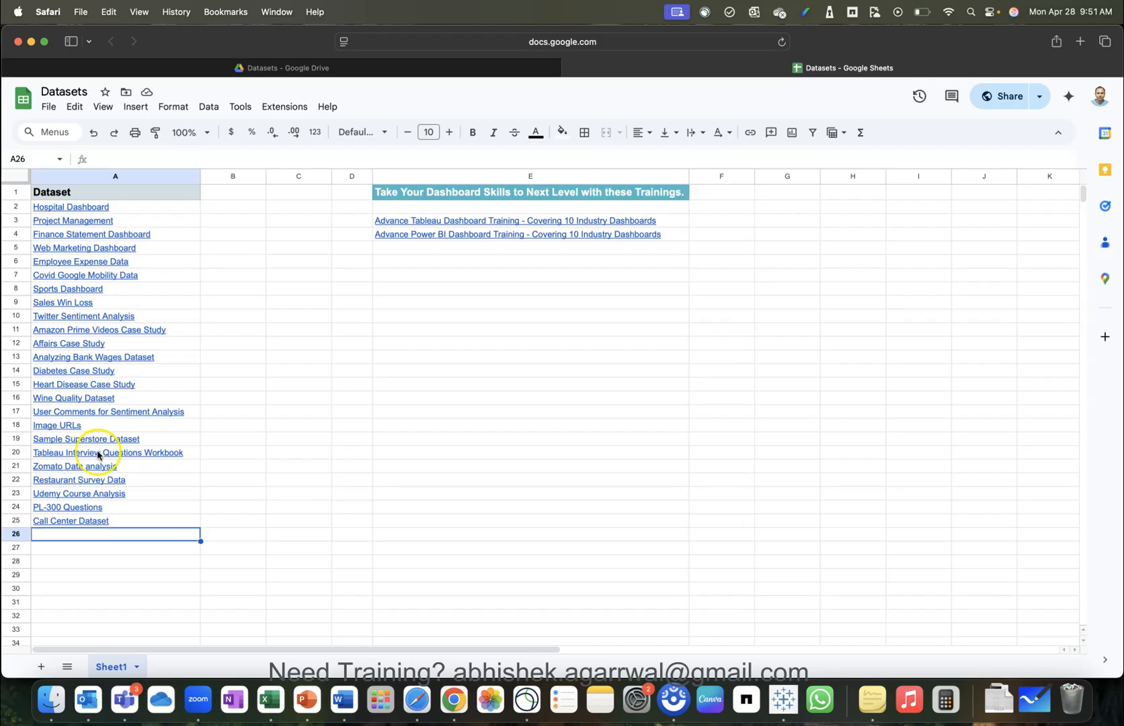
mouse_move(89, 457)
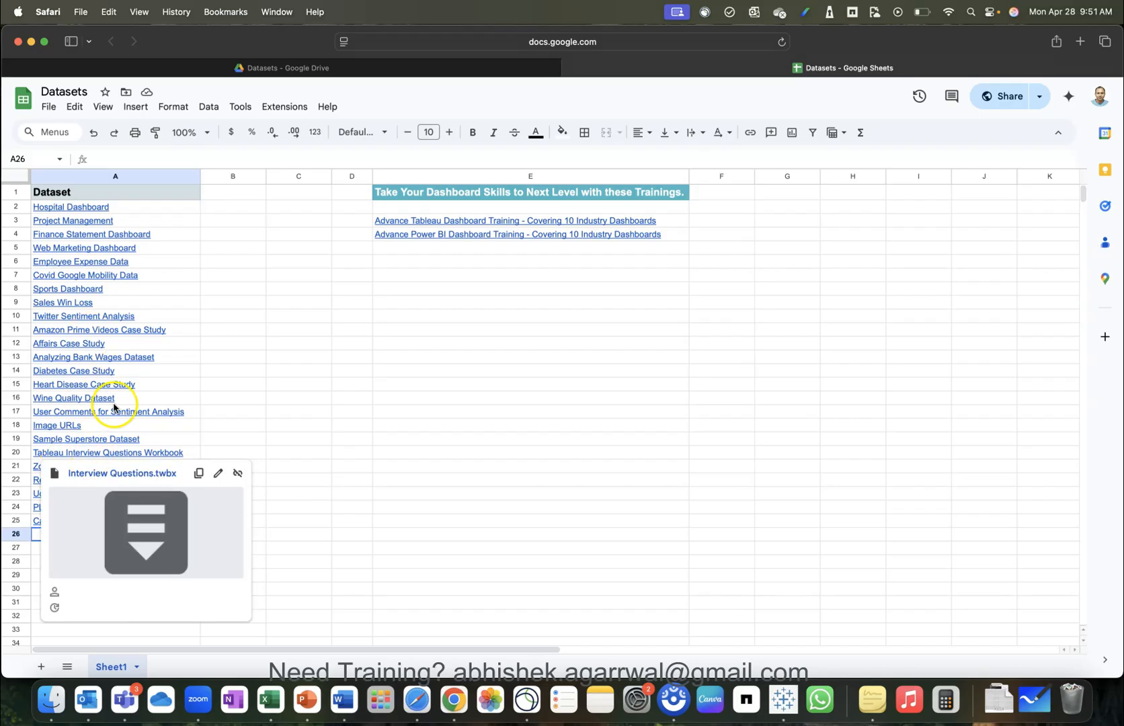
click(248, 428)
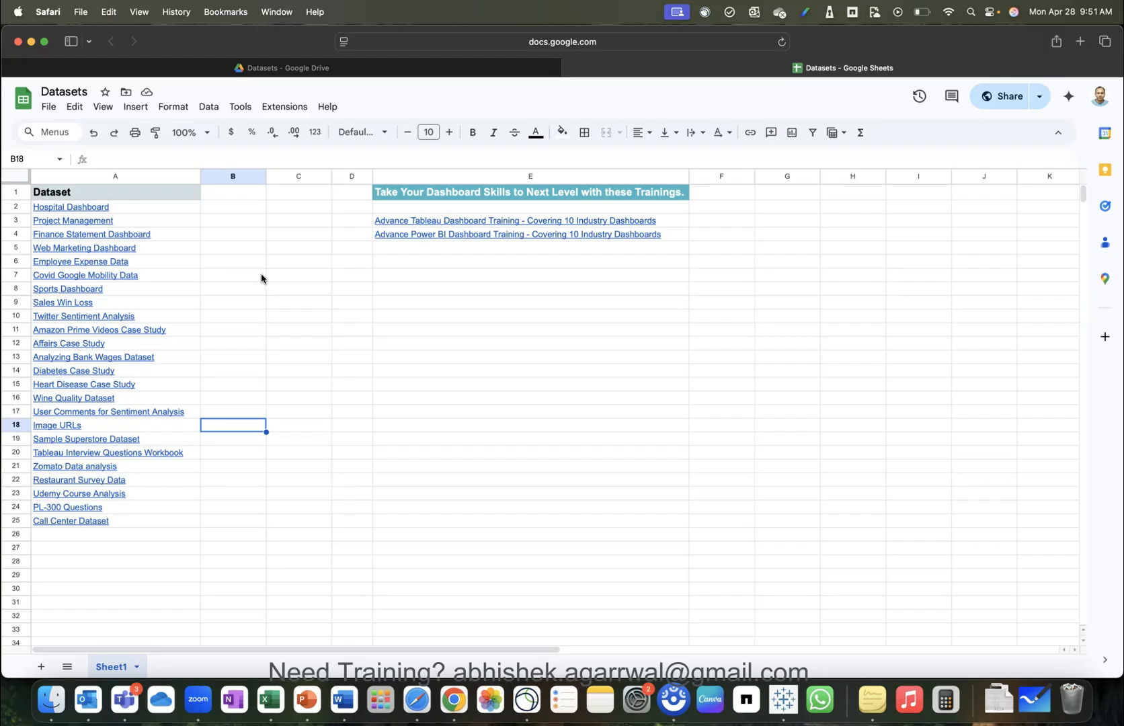
click(382, 68)
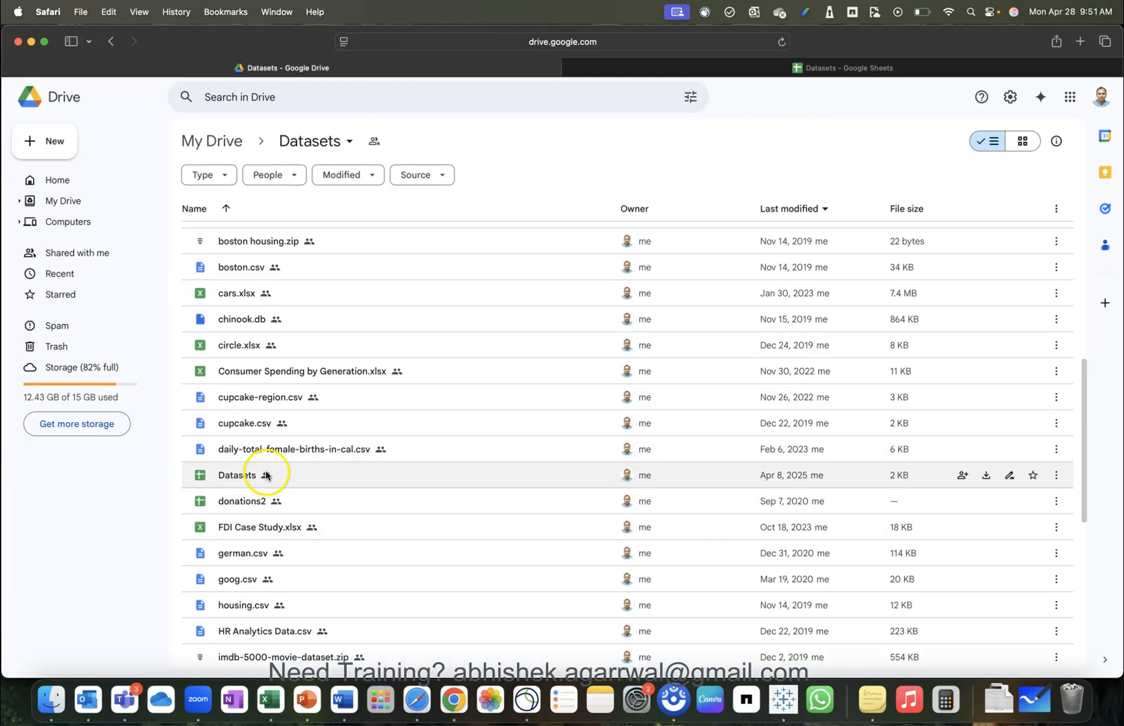
click(828, 62)
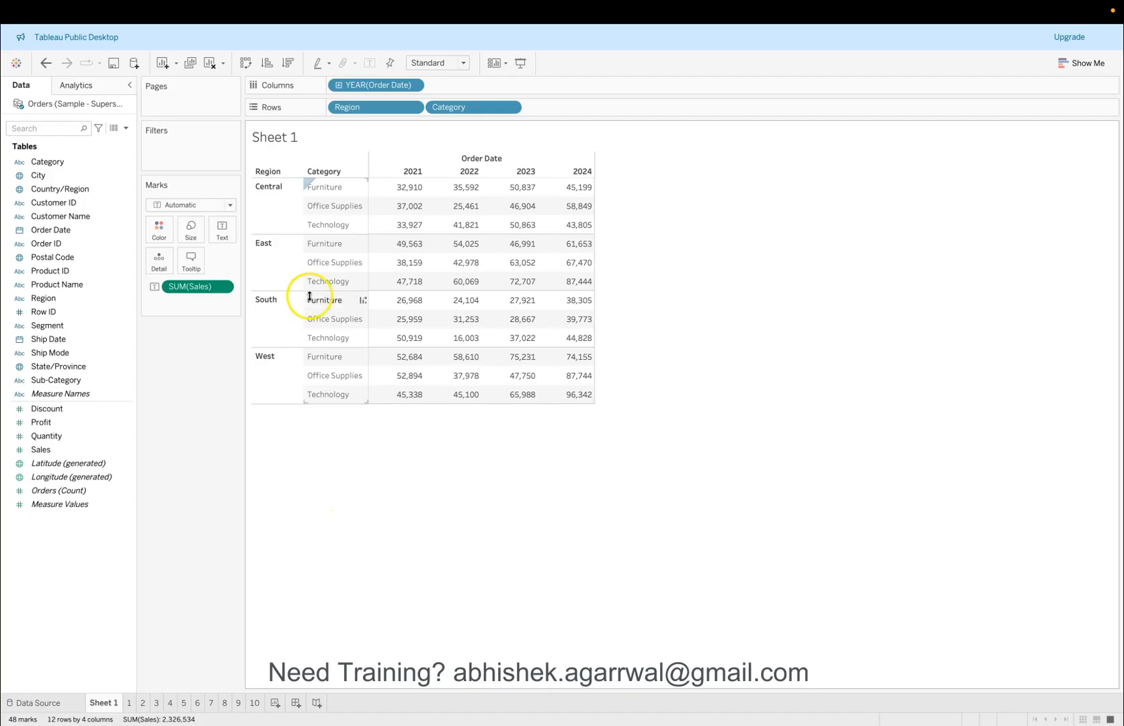
click(225, 288)
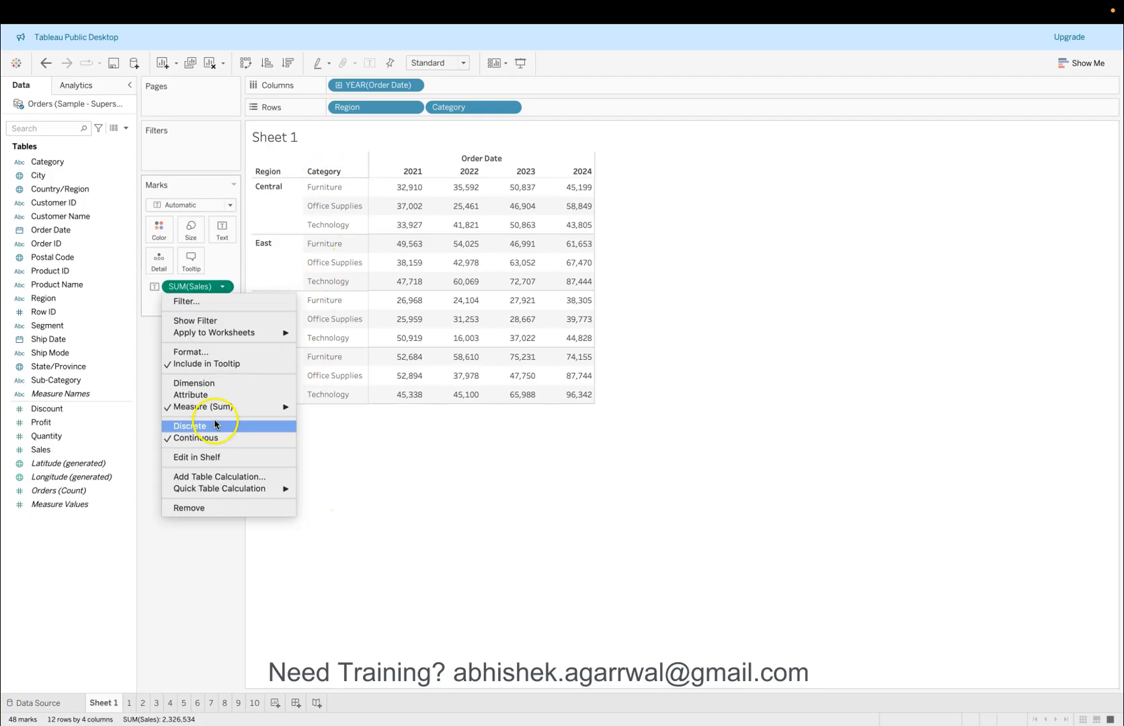
click(201, 613)
mouse_move(438, 299)
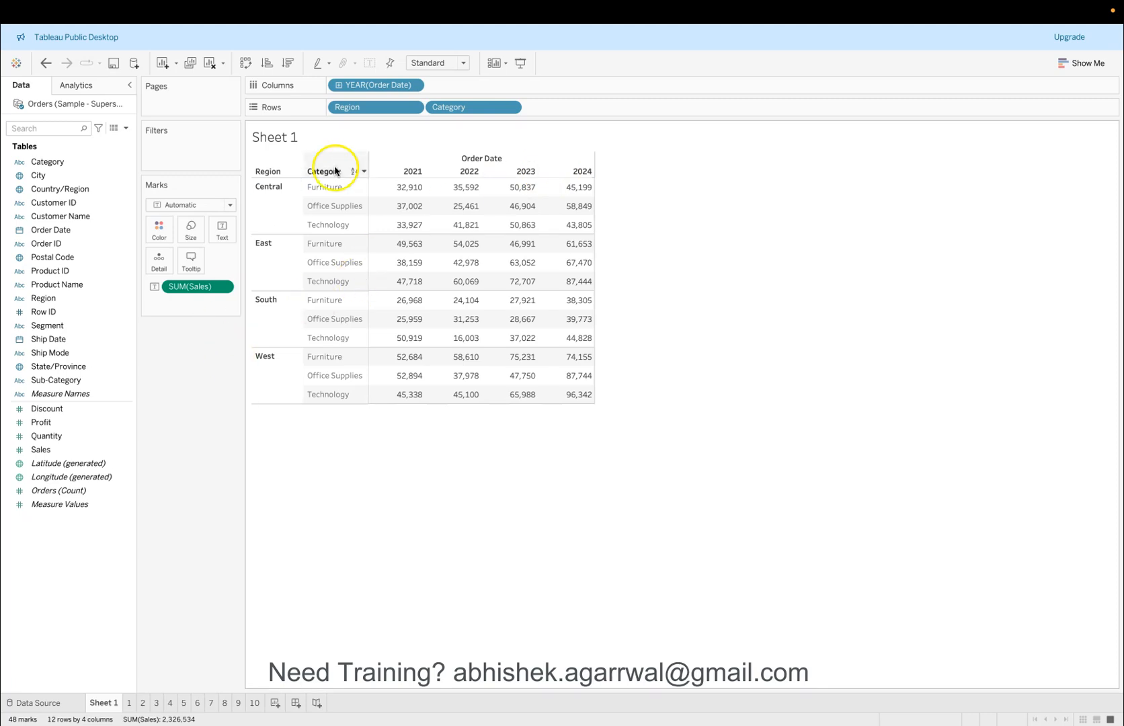
click(88, 298)
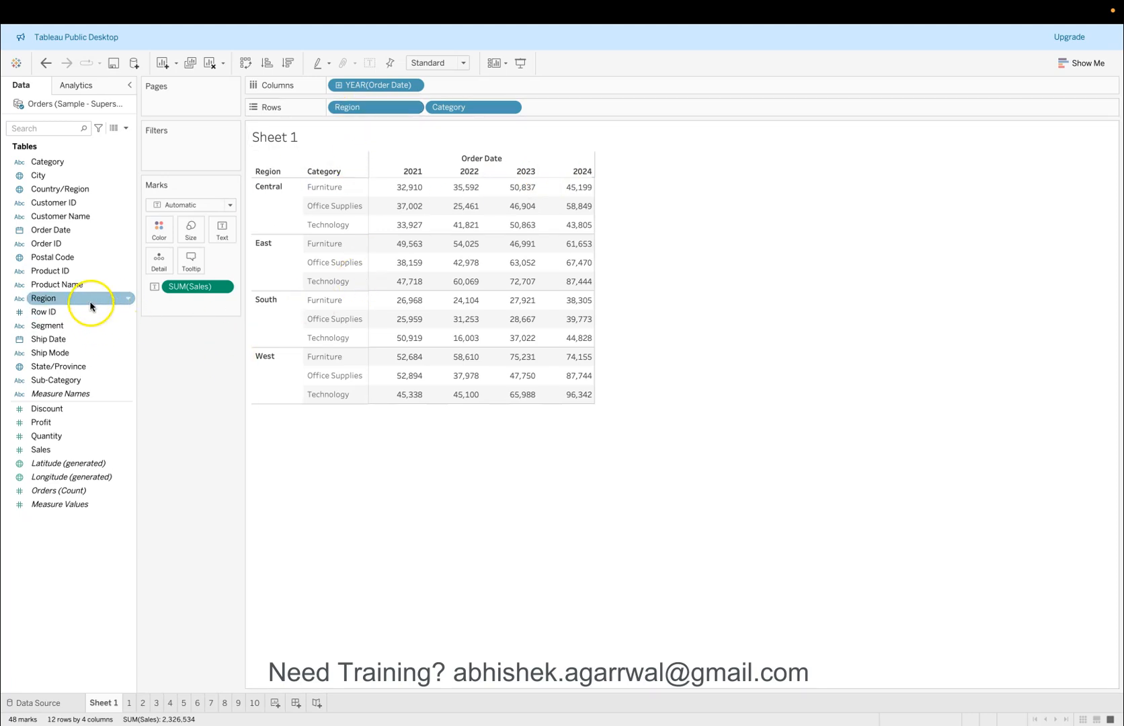
click(88, 164)
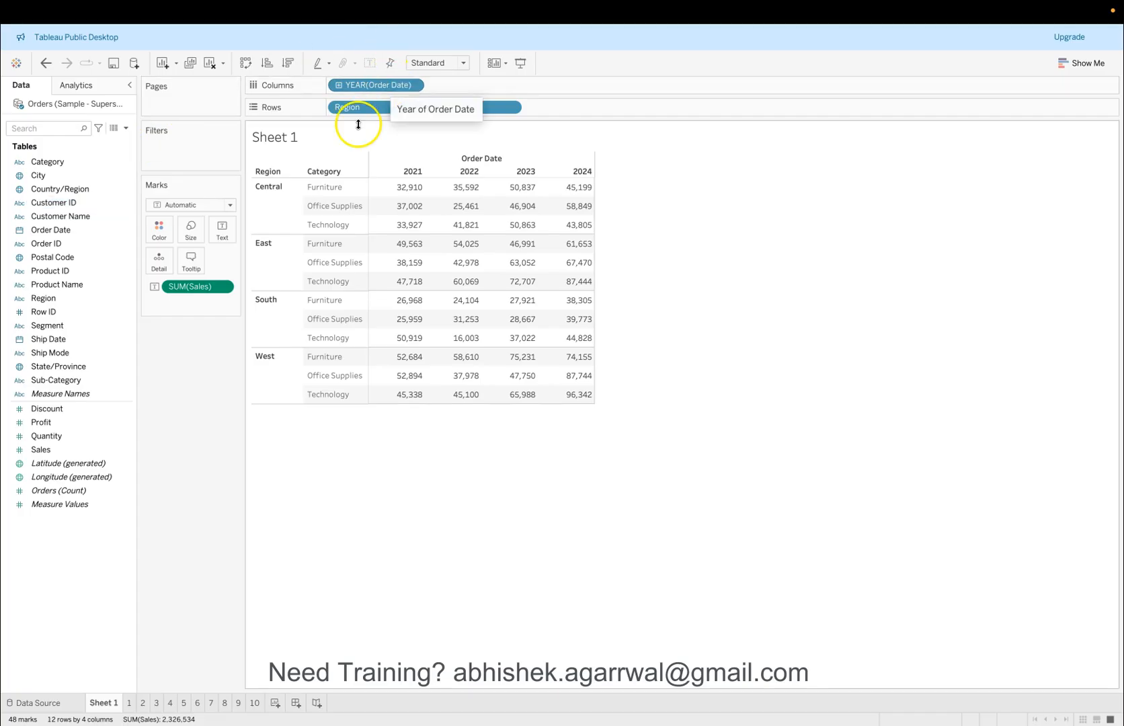
Apply the Percent of Total quick table calculation to SUM(Sales).
click(221, 288)
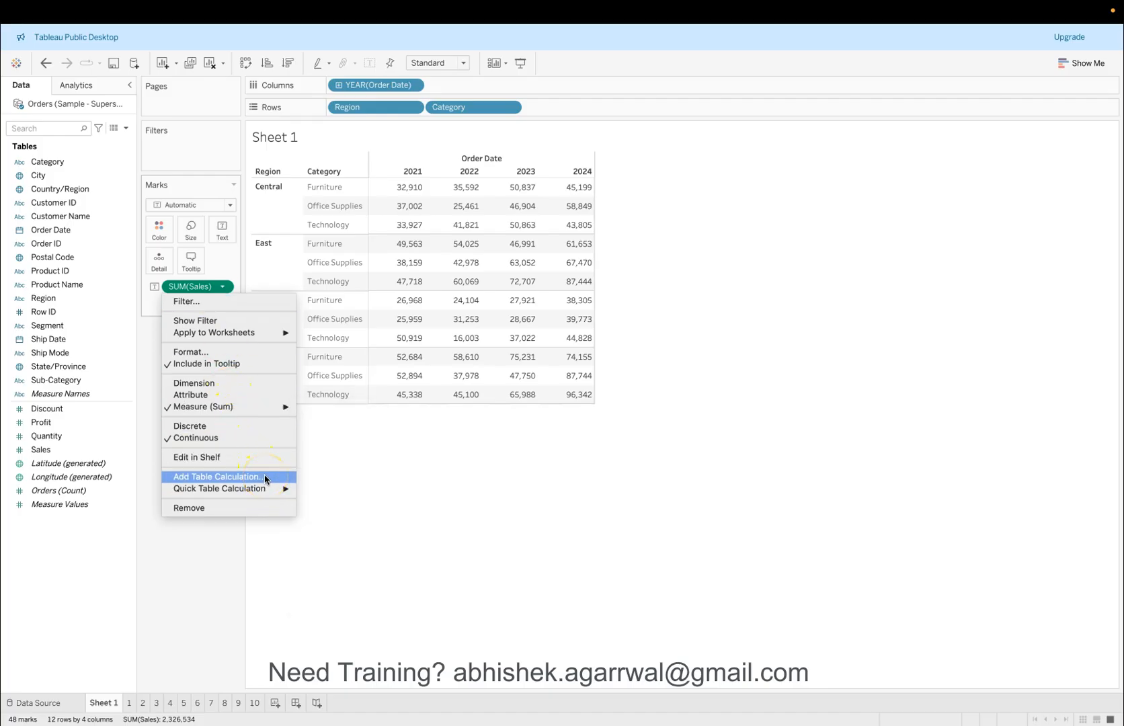
click(272, 490)
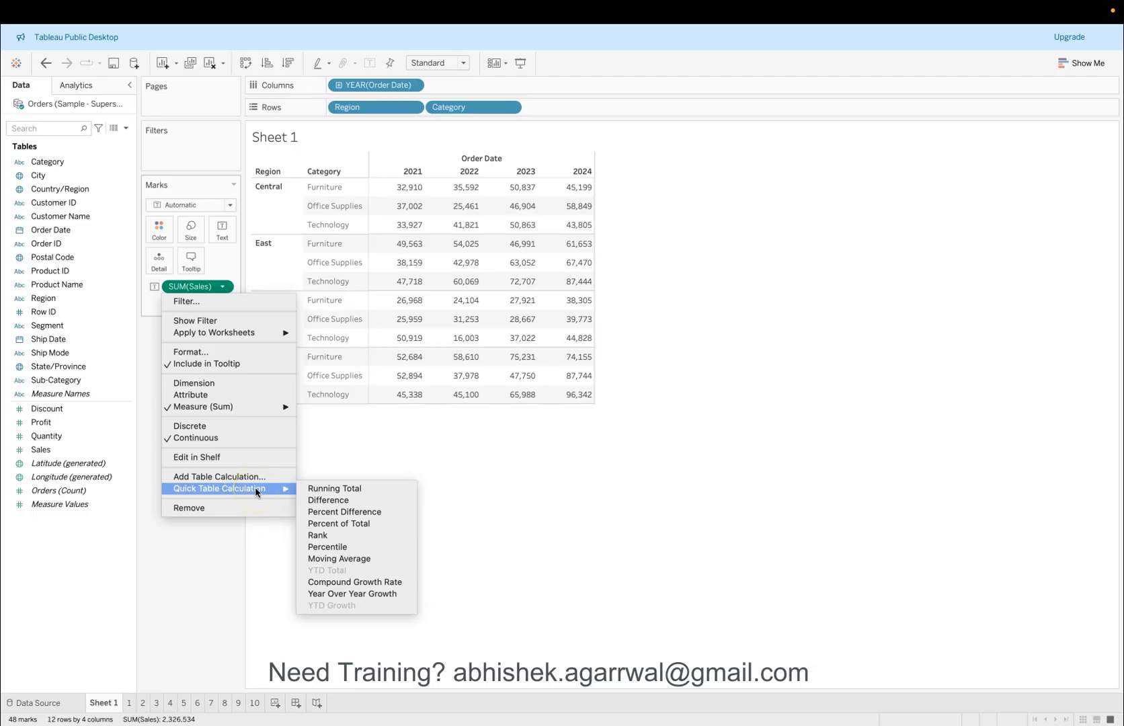
click(375, 524)
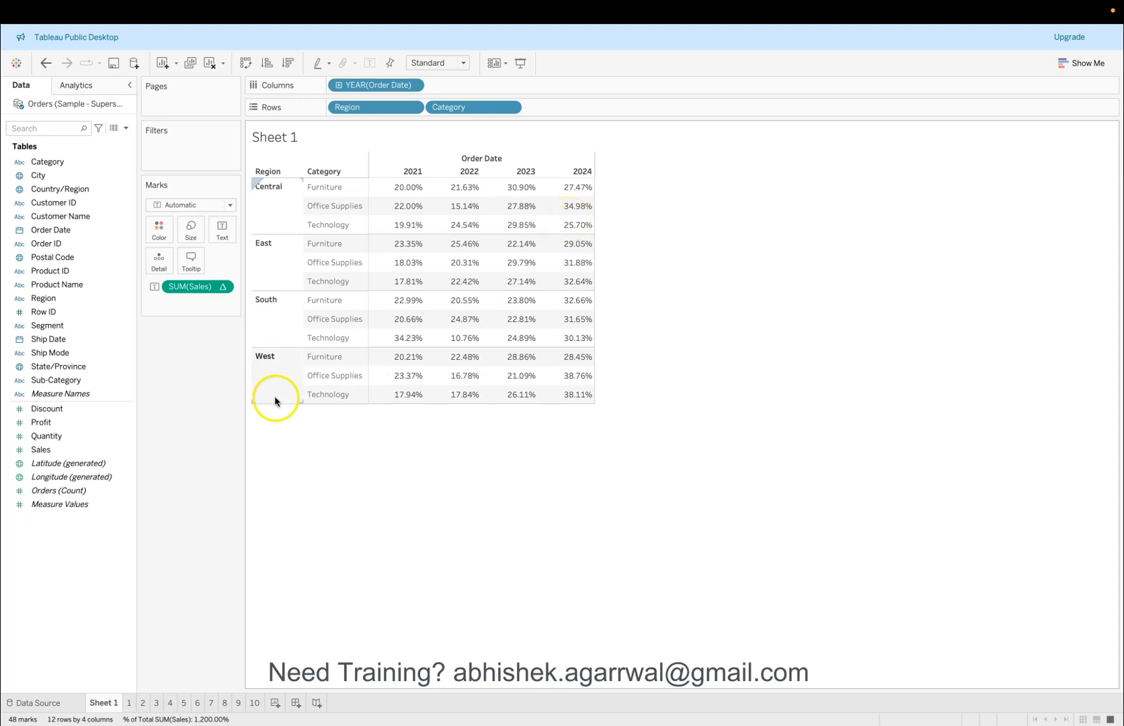
Check which Compute Using direction the Sales percent-of-total calculation follows and compare it with the table's rows.
click(222, 286)
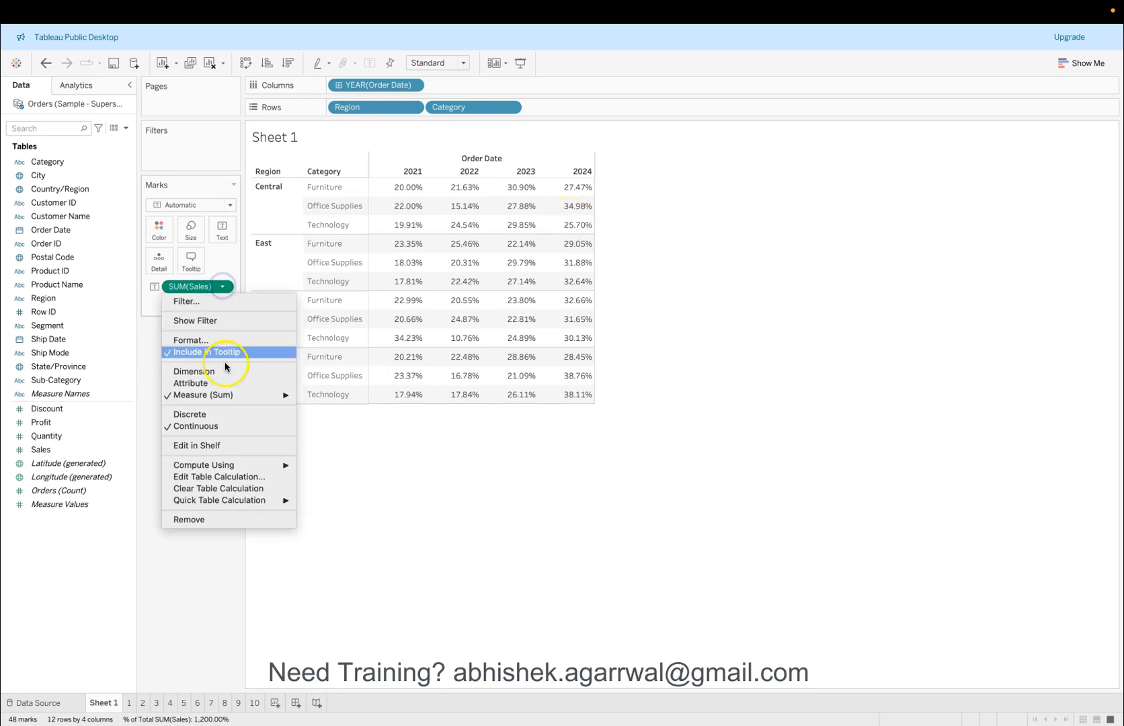
mouse_move(253, 468)
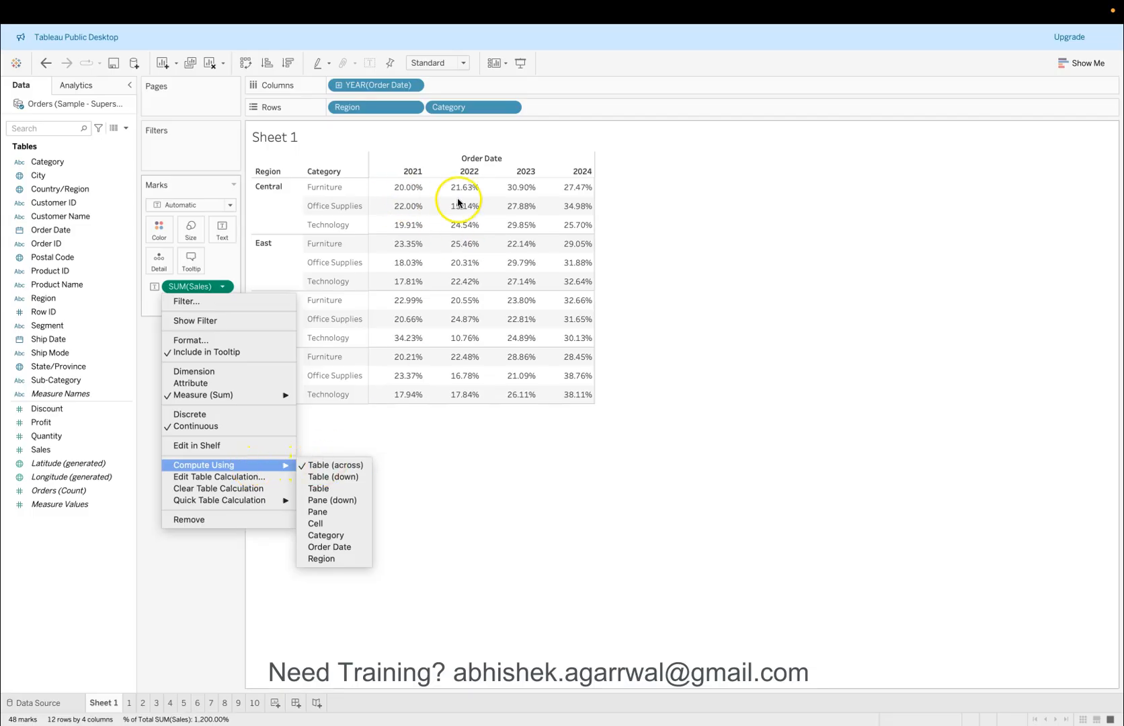
click(632, 192)
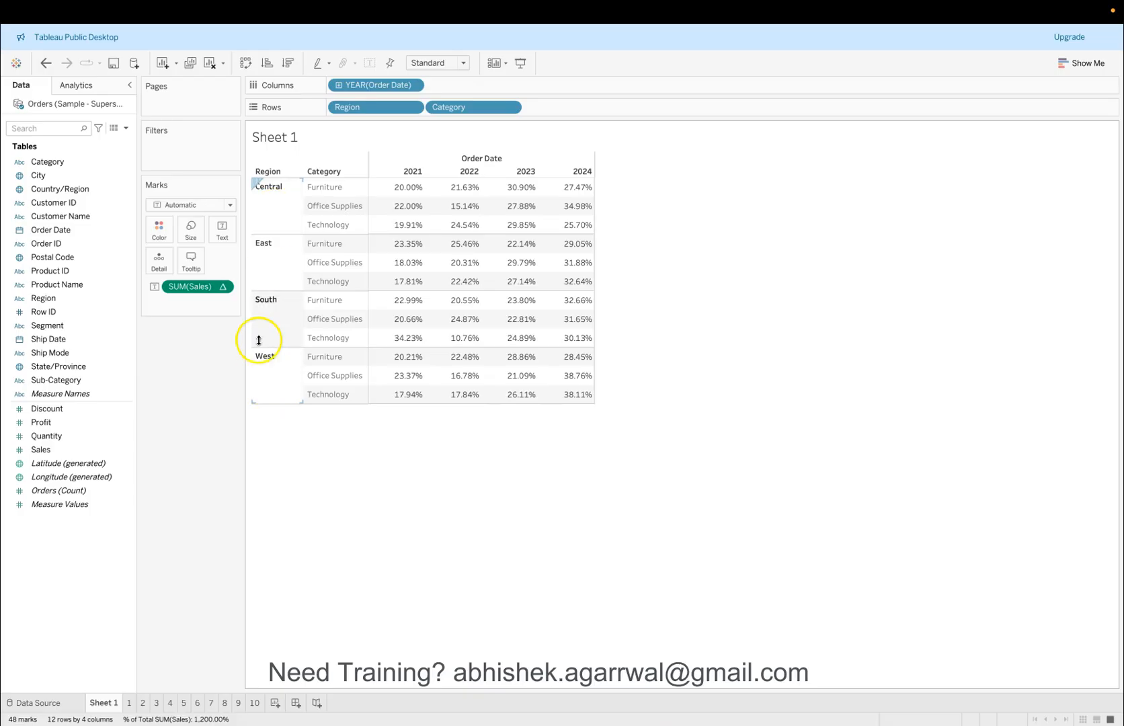
Clear the table calculation from SUM(Sales).
click(223, 287)
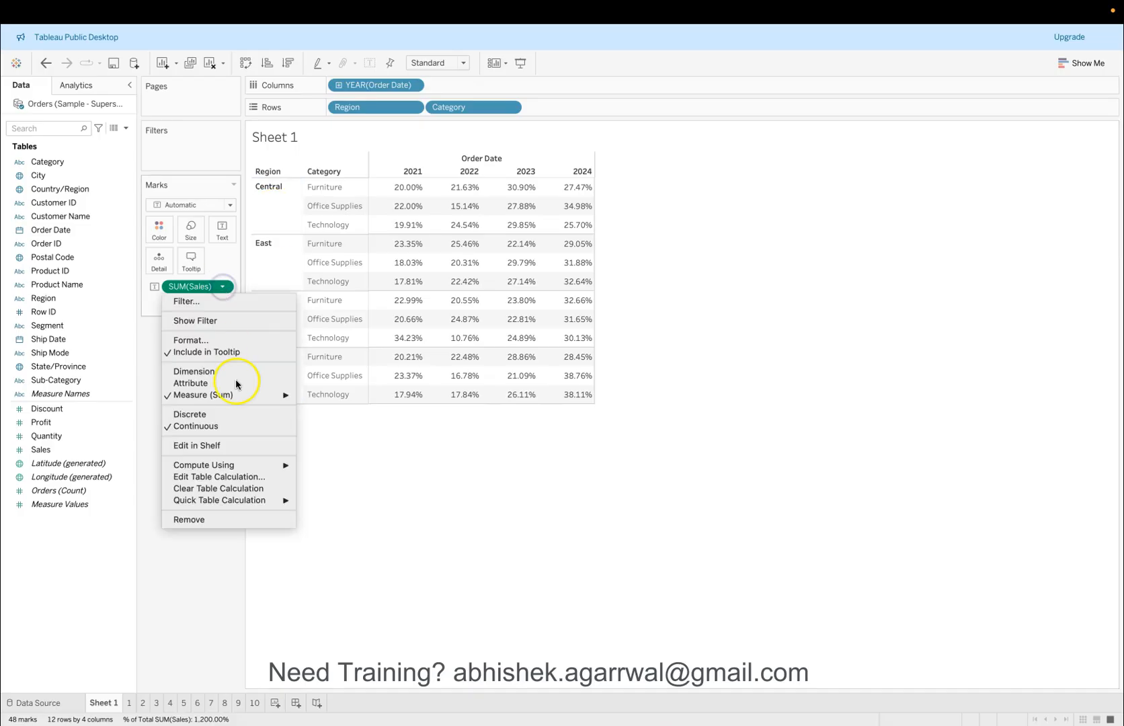
mouse_move(289, 465)
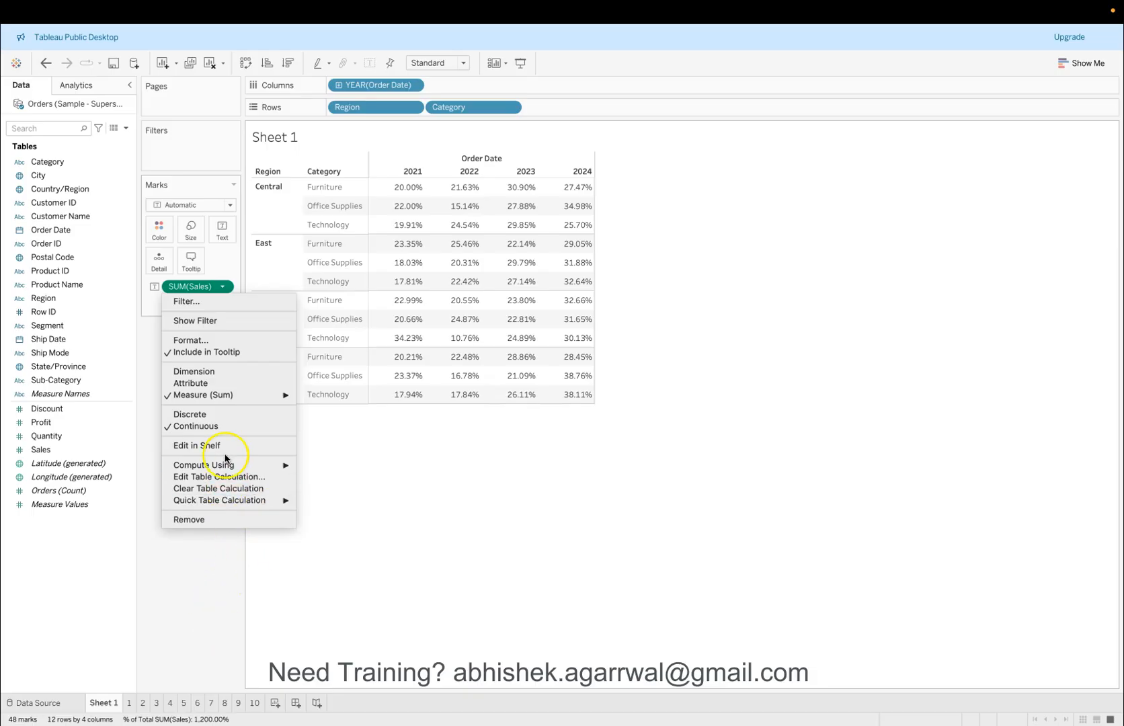
click(221, 489)
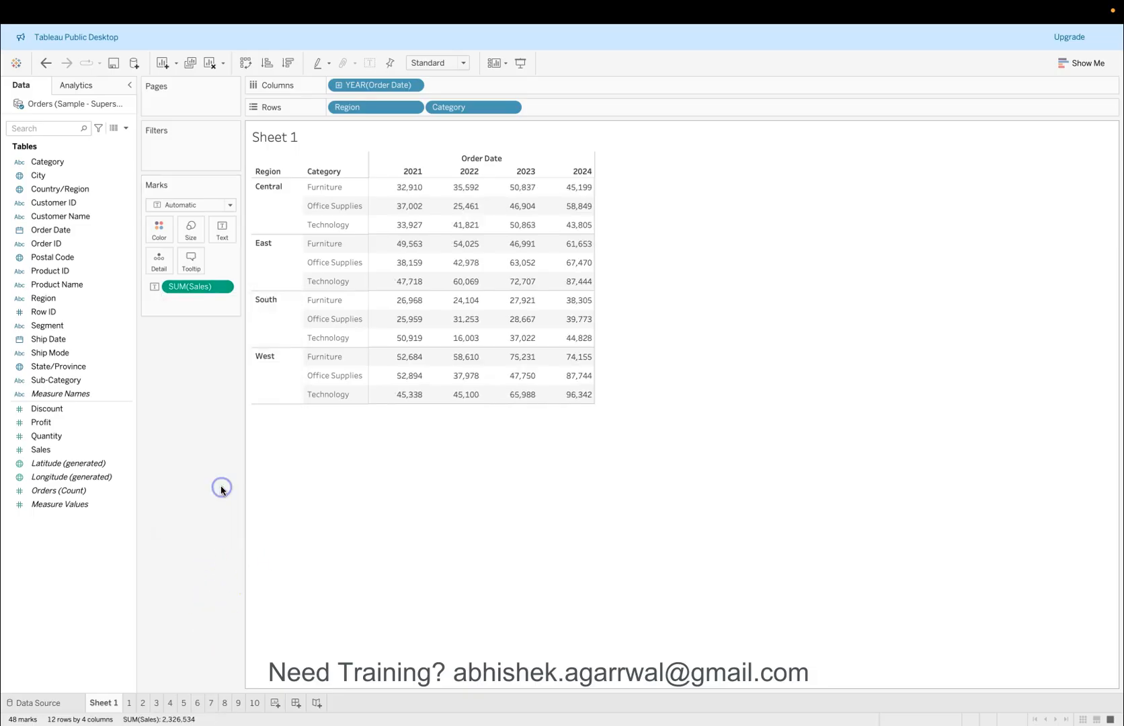
Add a Difference From table calculation to SUM(Sales), computed along Table (across) relative to Previous, and inspect the Central Furniture row.
click(222, 288)
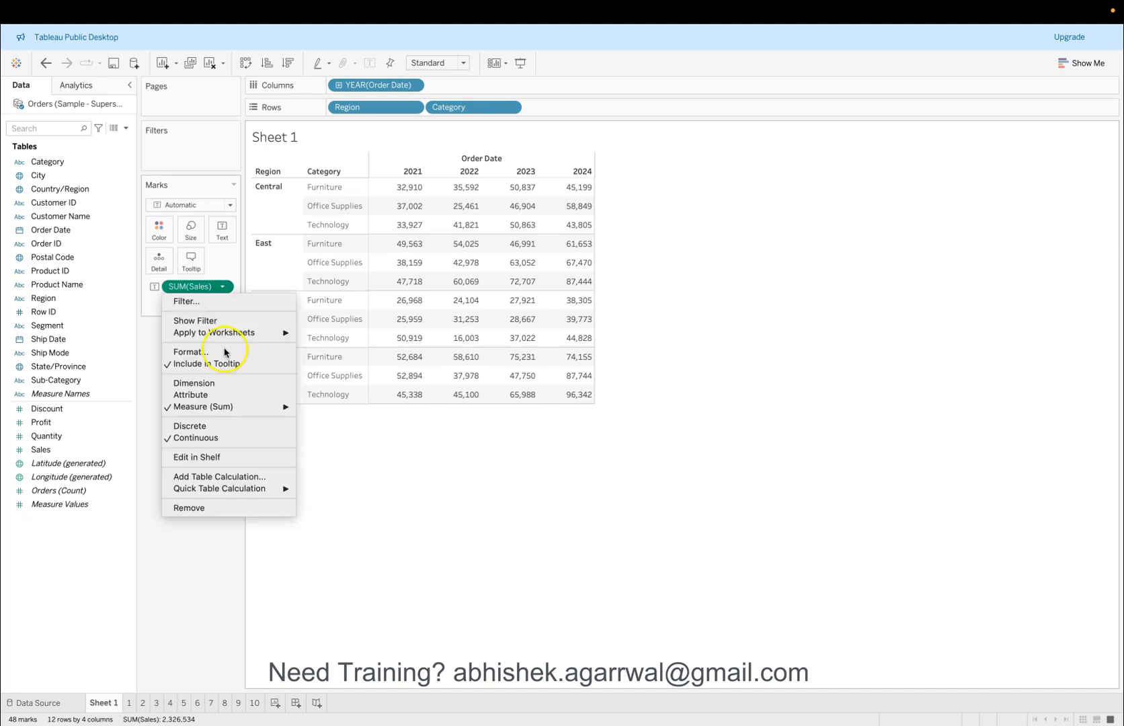
click(236, 479)
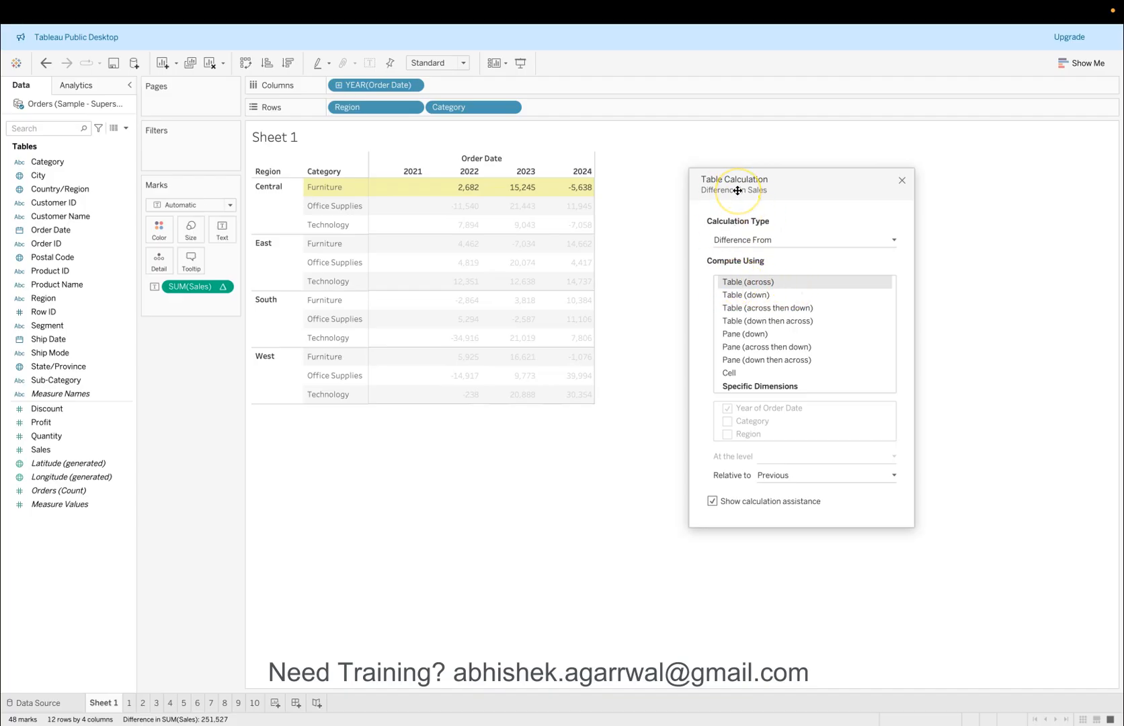
mouse_move(589, 194)
mouse_move(503, 191)
mouse_move(415, 191)
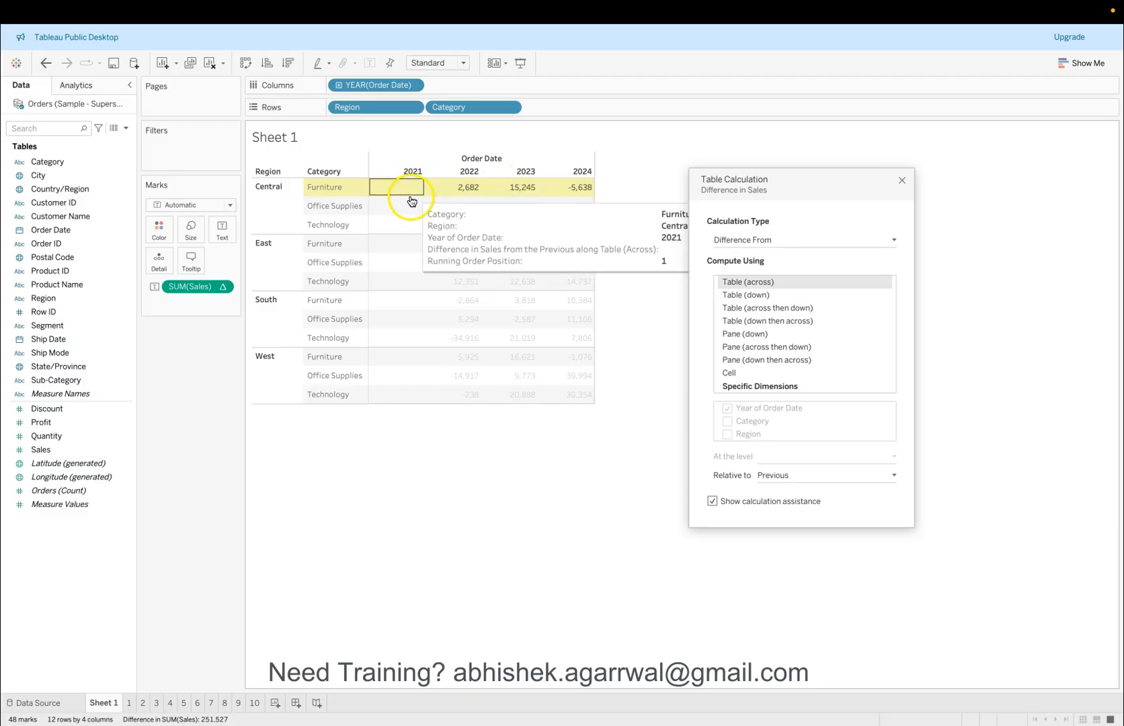
mouse_move(467, 193)
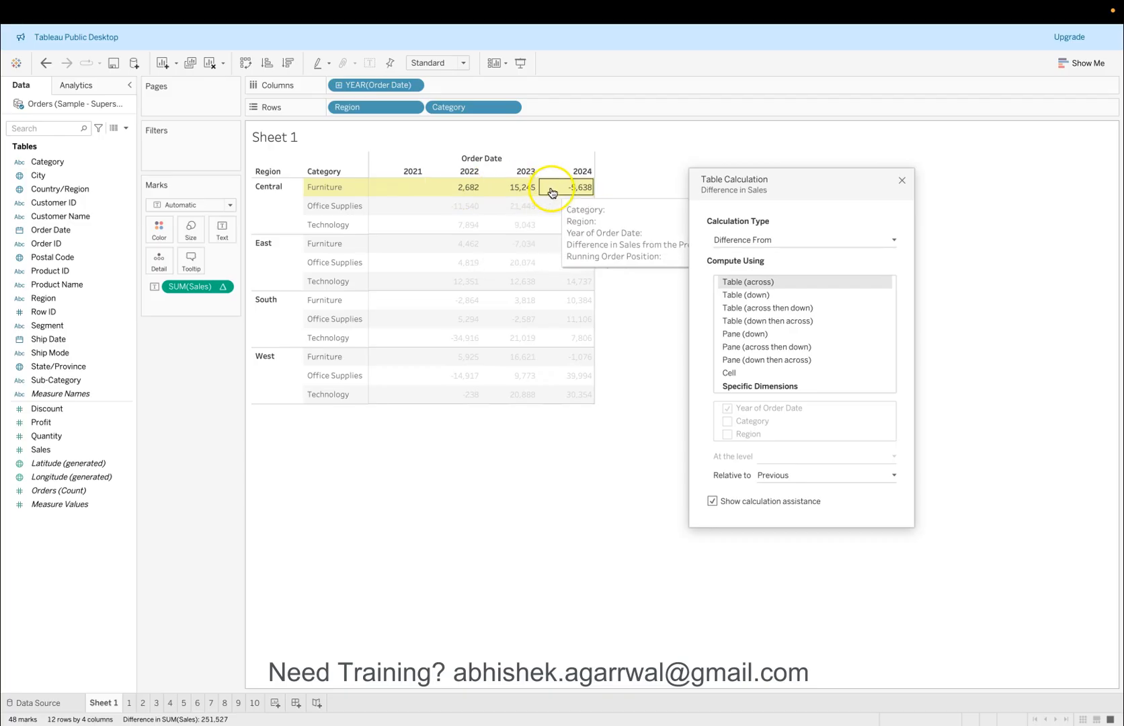
Try computing the Sales difference along Table (down), Table (across then down) and Table (down then across), comparing the cells each time.
click(748, 296)
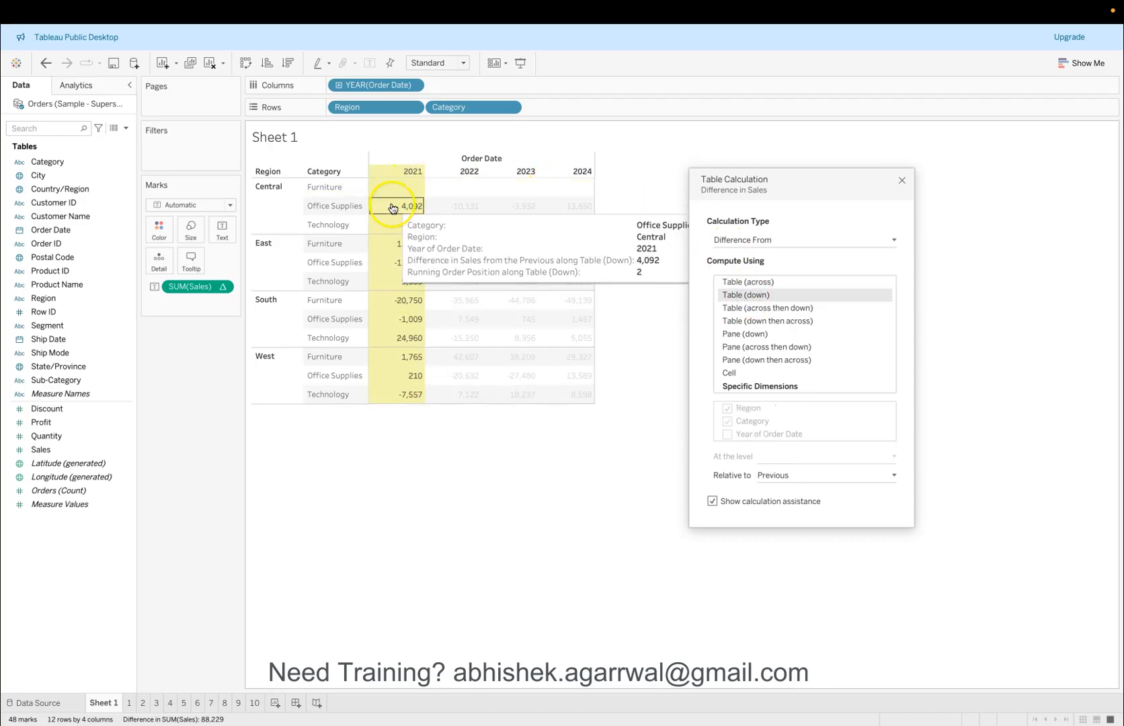
mouse_move(409, 343)
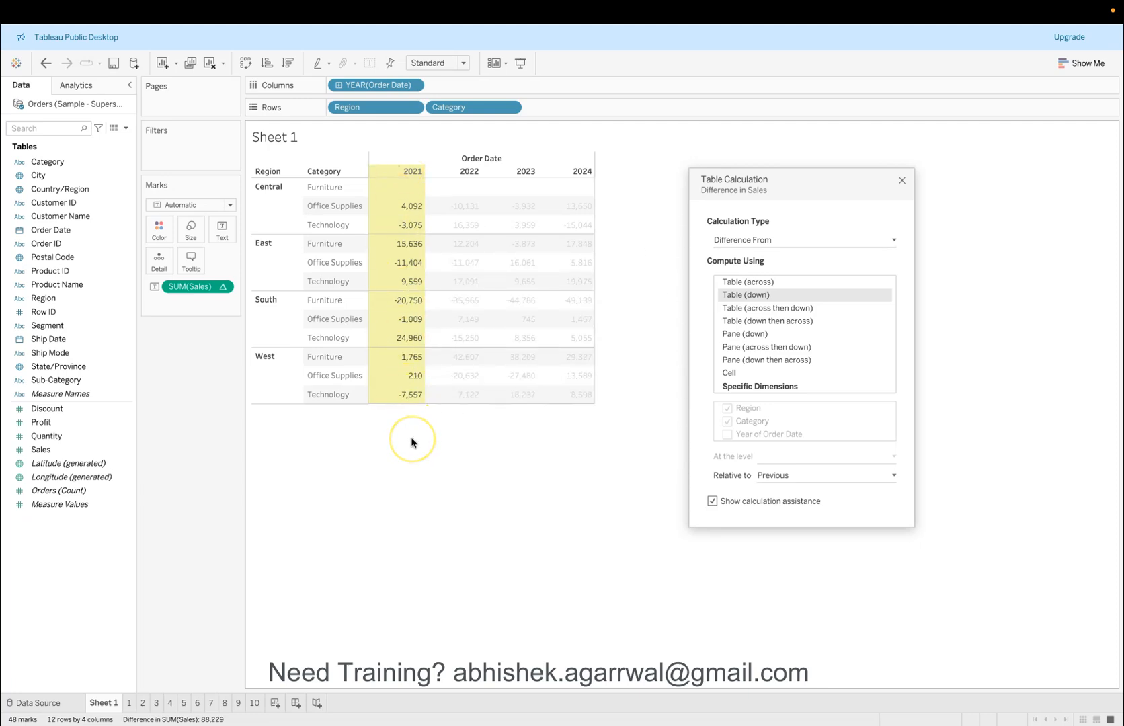
click(778, 310)
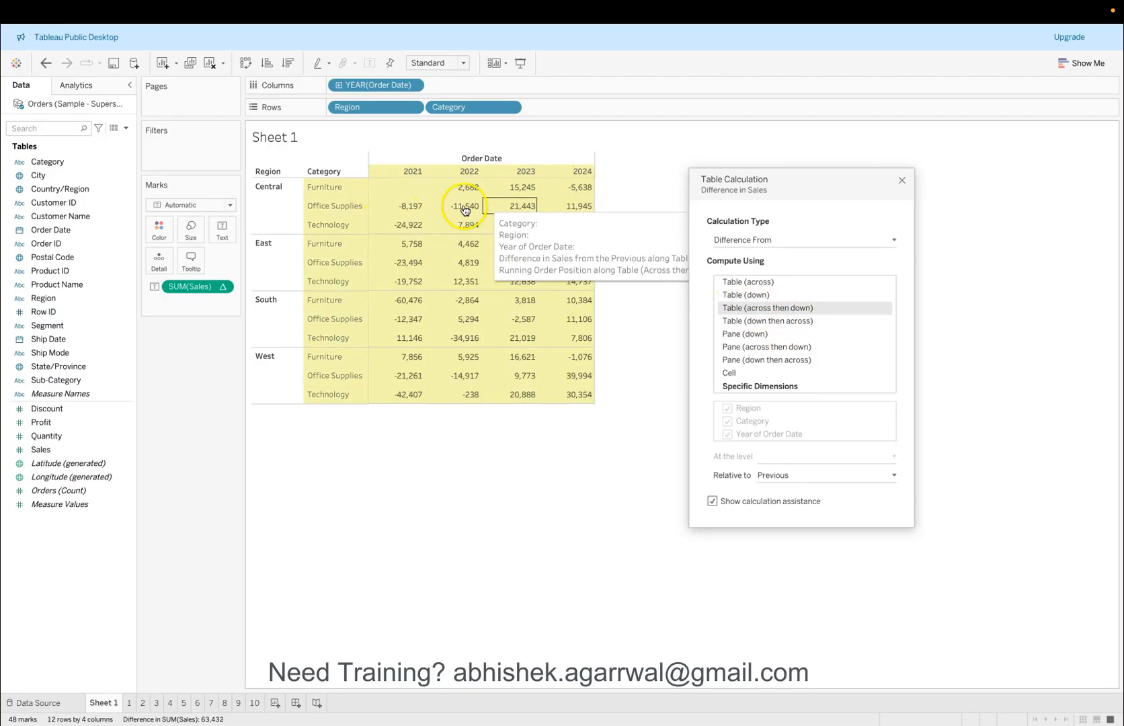
mouse_move(413, 271)
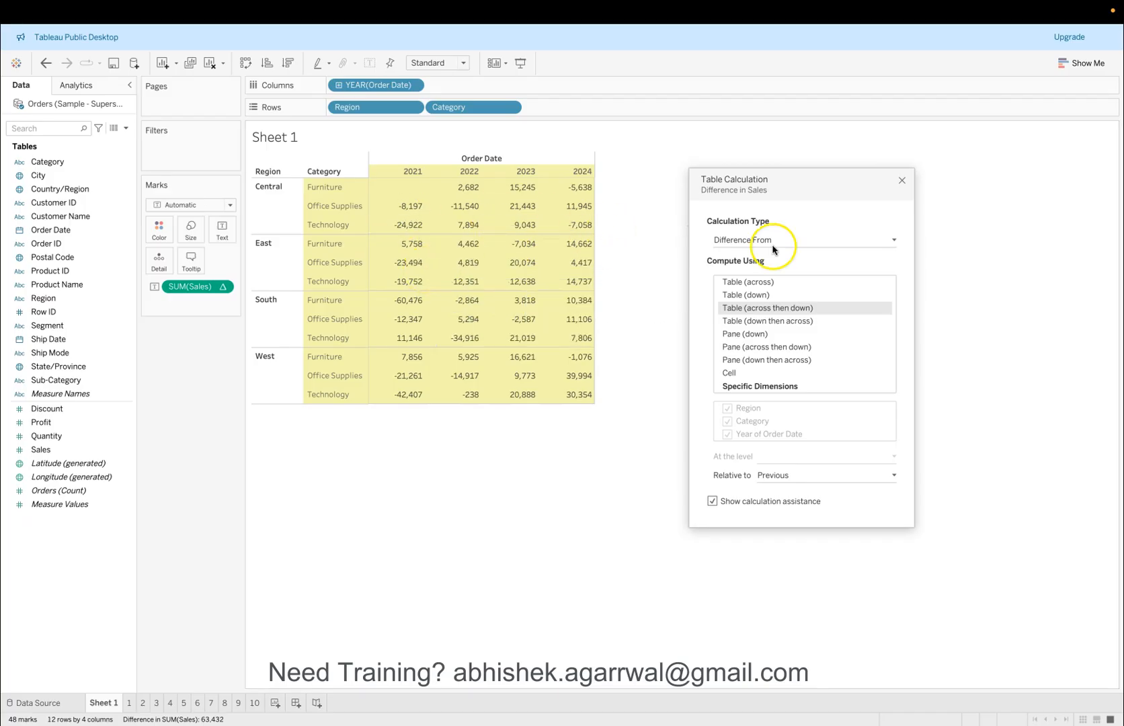
click(817, 324)
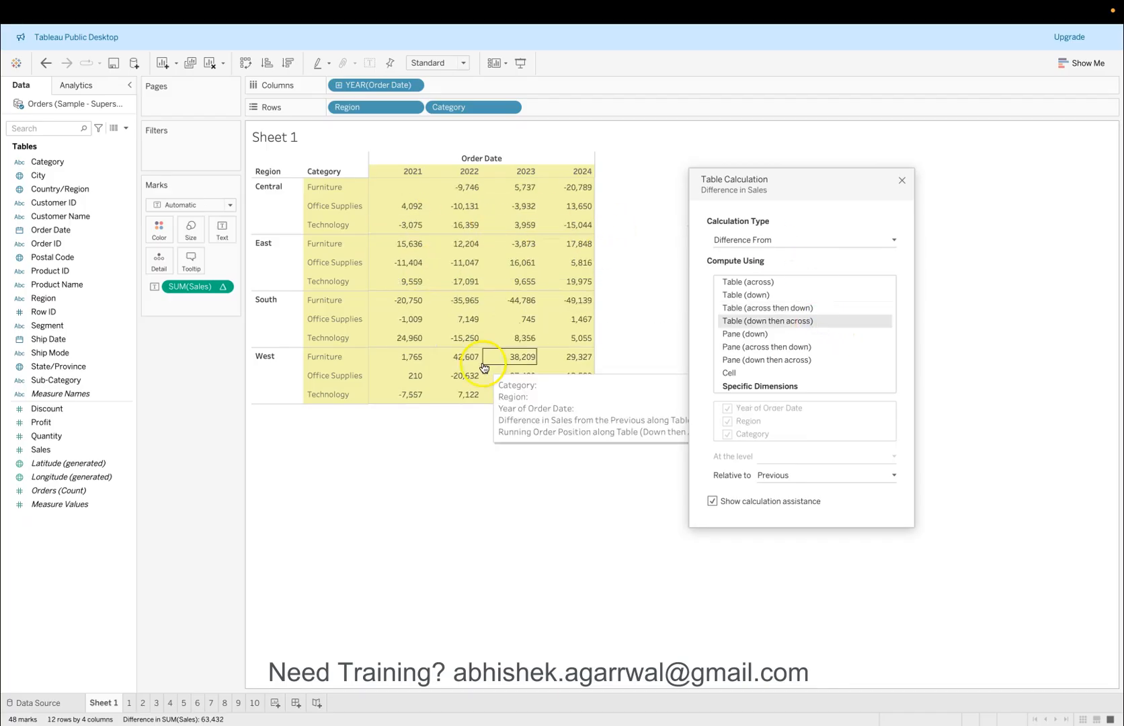
mouse_move(523, 296)
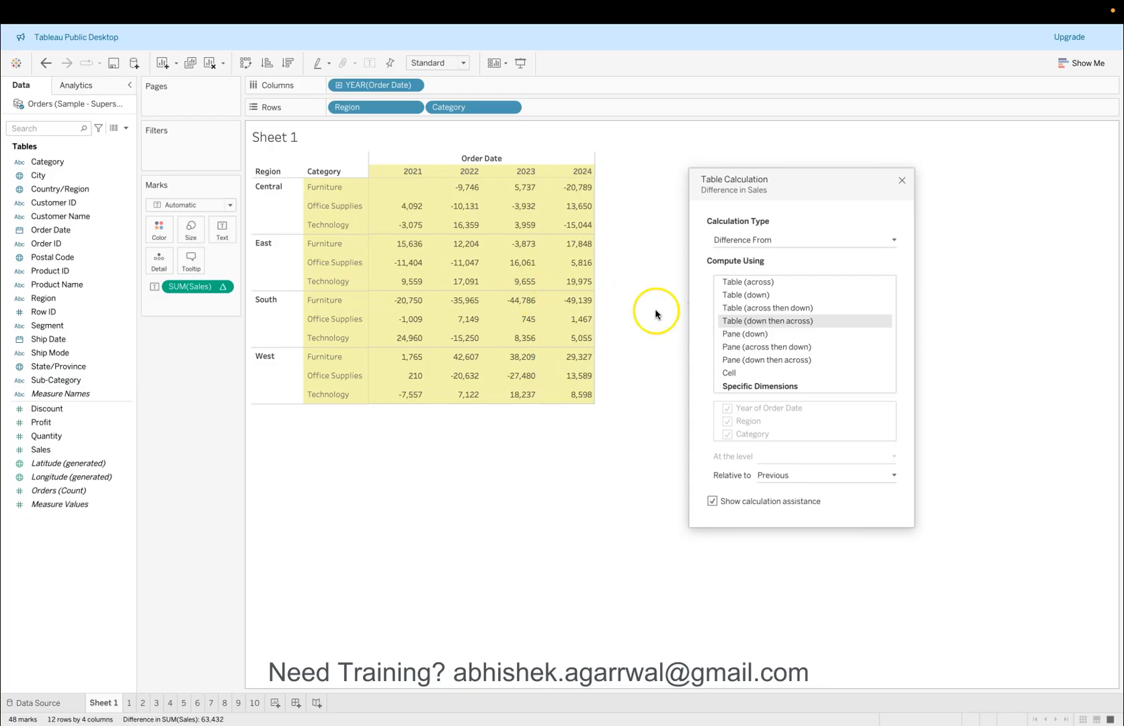
Try computing the Sales difference along Pane (down), Pane (across then down), Pane (down then across) and Cell.
click(737, 334)
mouse_move(392, 293)
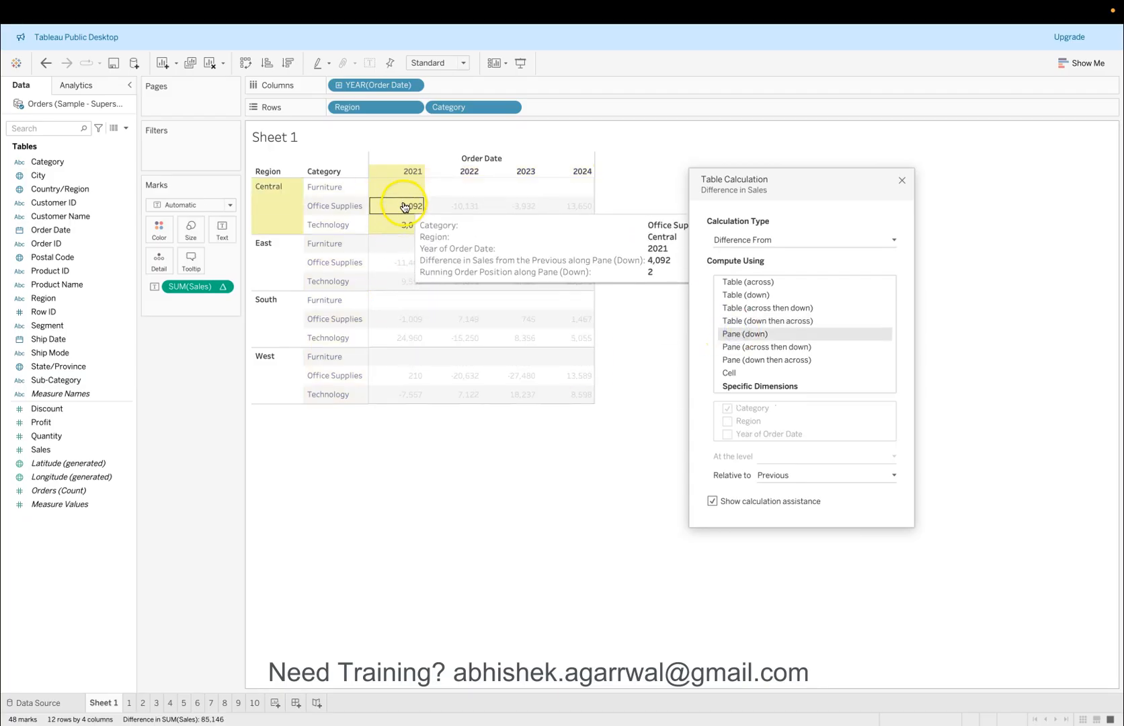
mouse_move(411, 209)
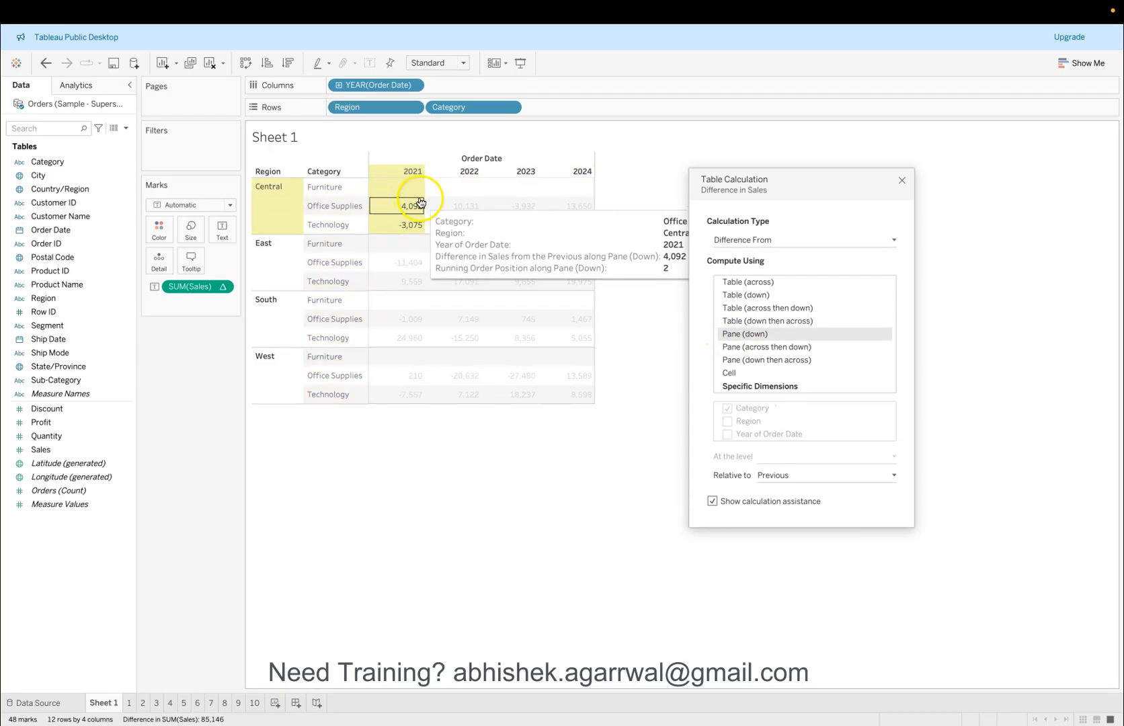
click(767, 347)
mouse_move(482, 206)
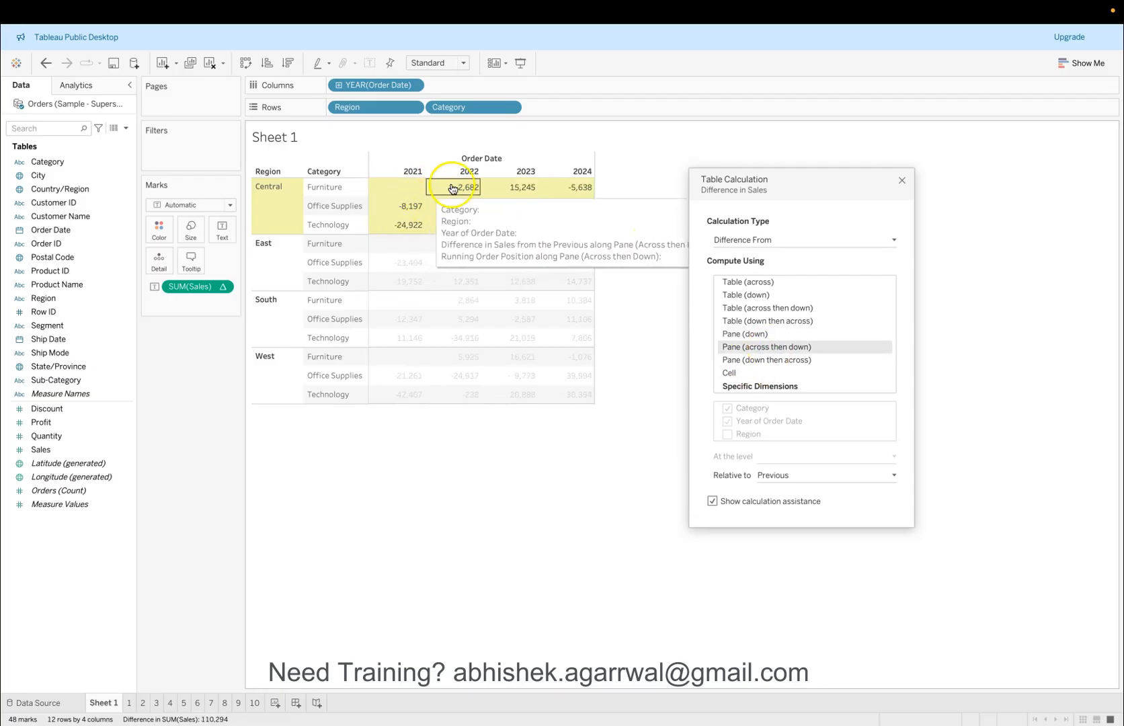
mouse_move(402, 207)
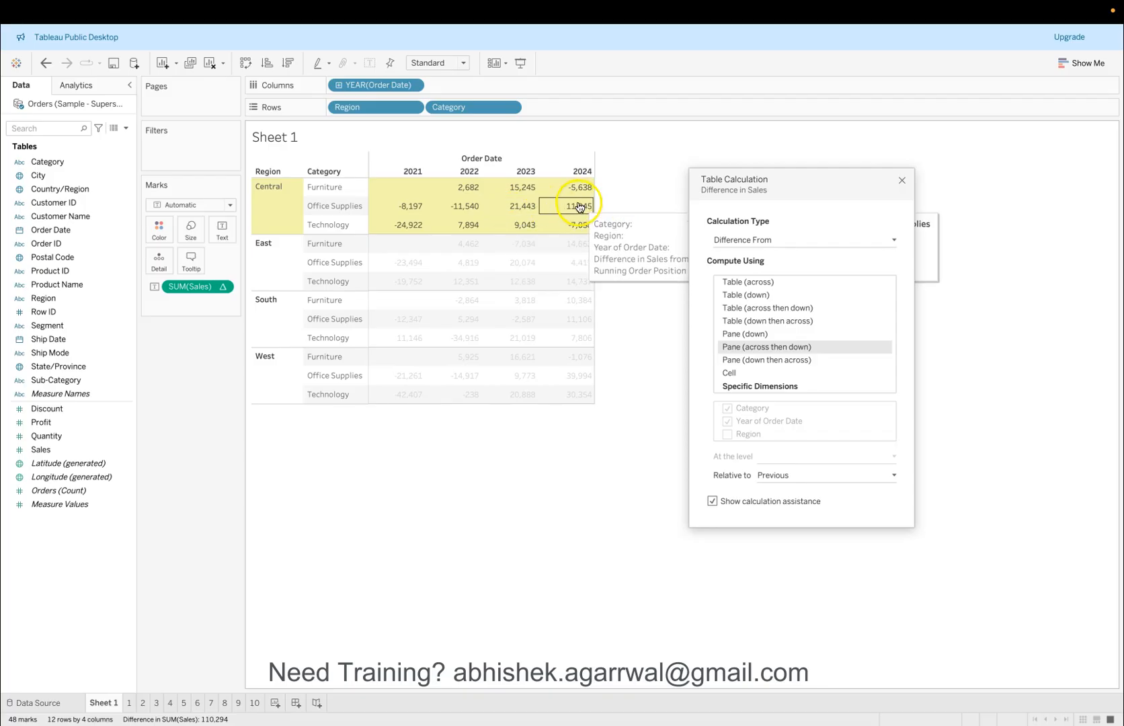
click(800, 366)
click(800, 373)
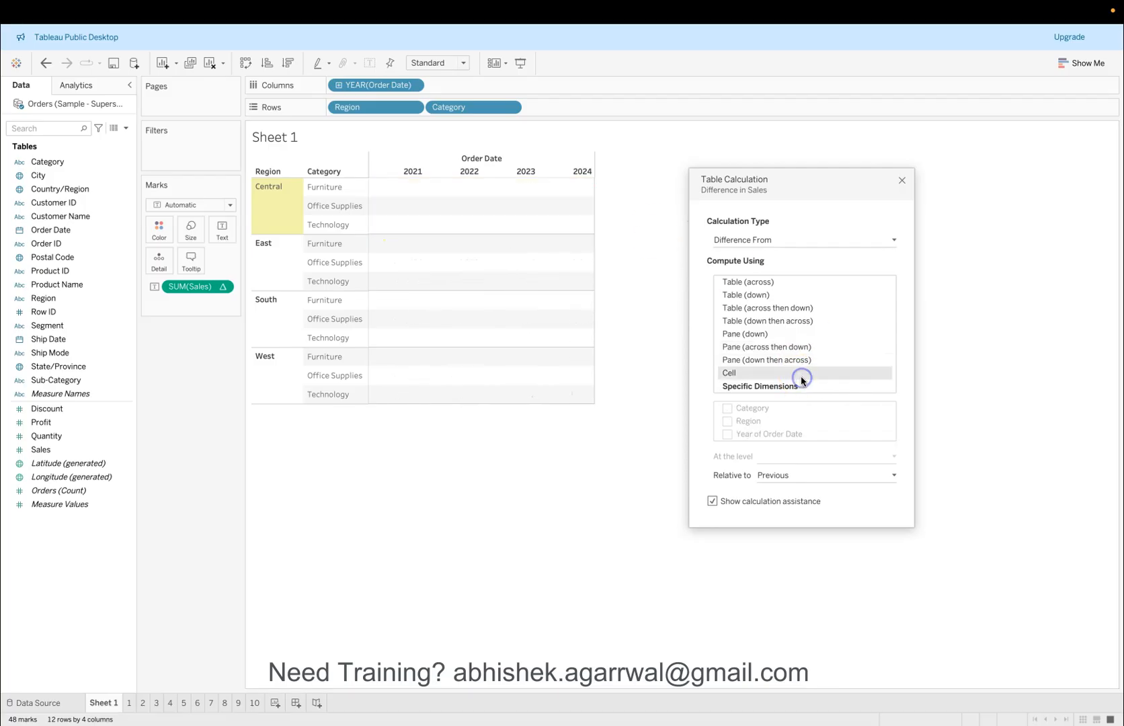
Compute the Sales difference by specific dimensions, trying Region, Category and Year of Order Date one at a time.
click(798, 387)
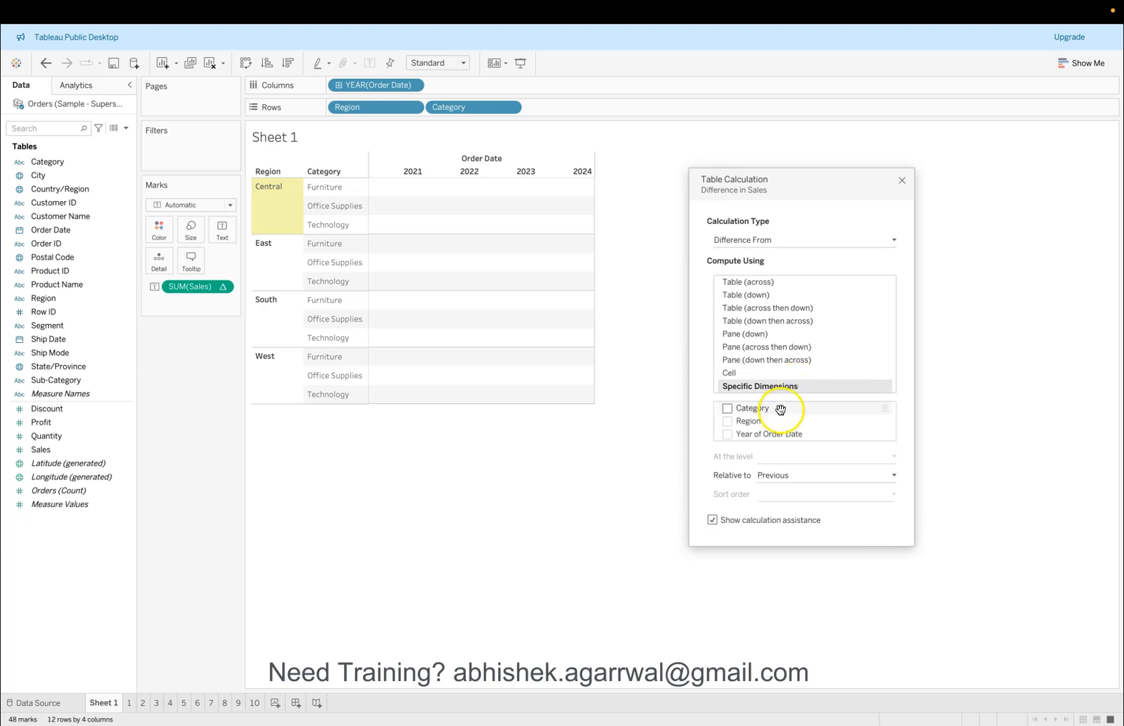
click(727, 422)
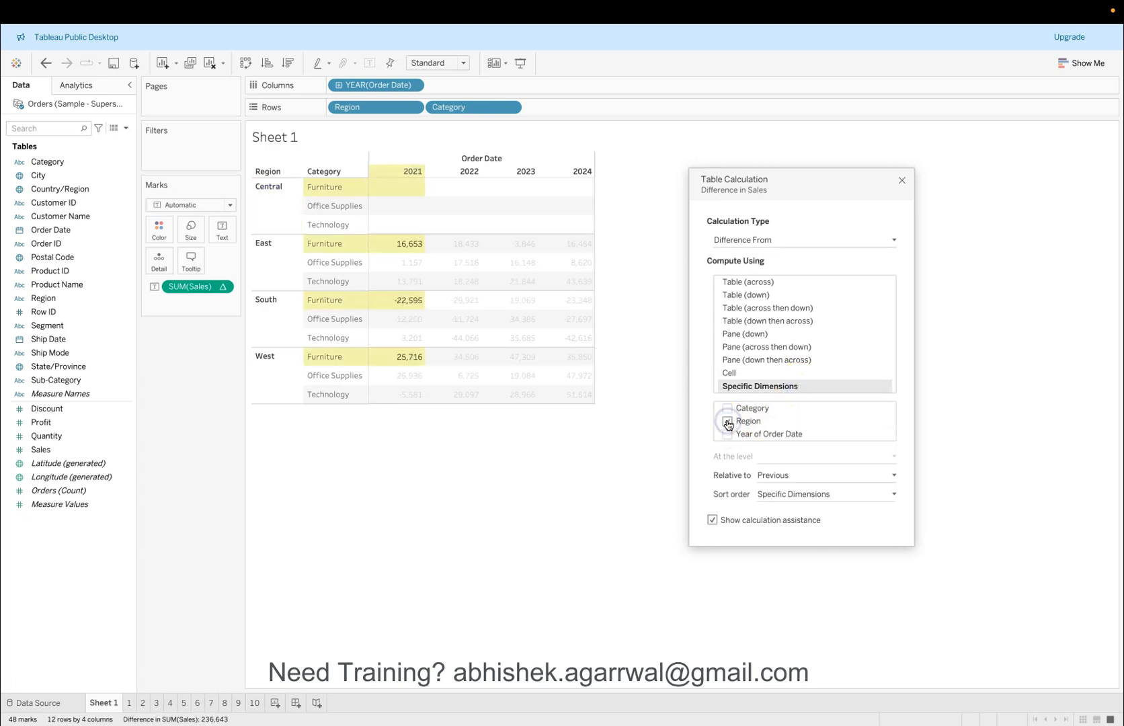
click(727, 422)
click(727, 409)
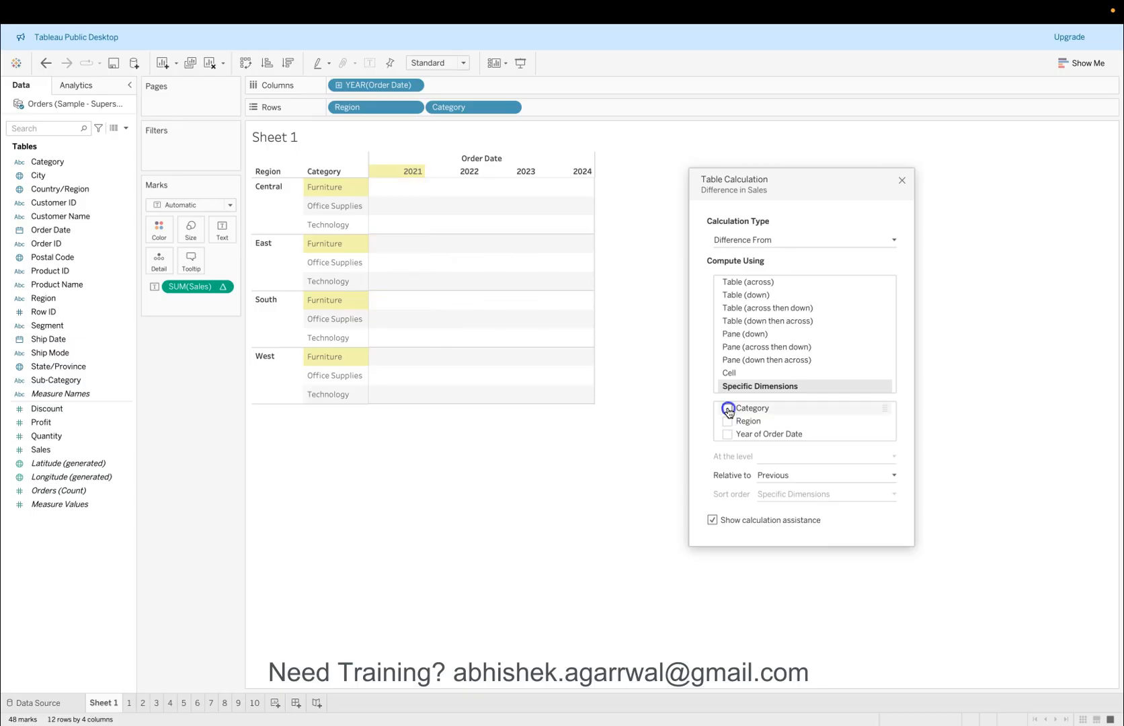
click(727, 408)
click(727, 435)
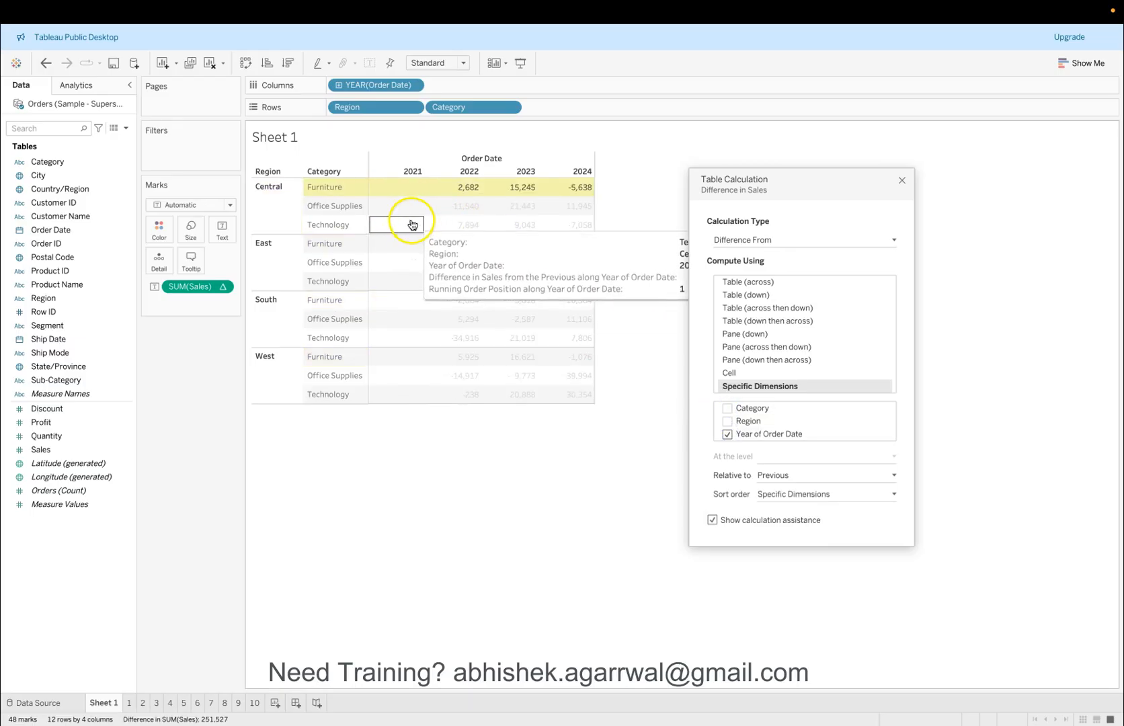
click(727, 435)
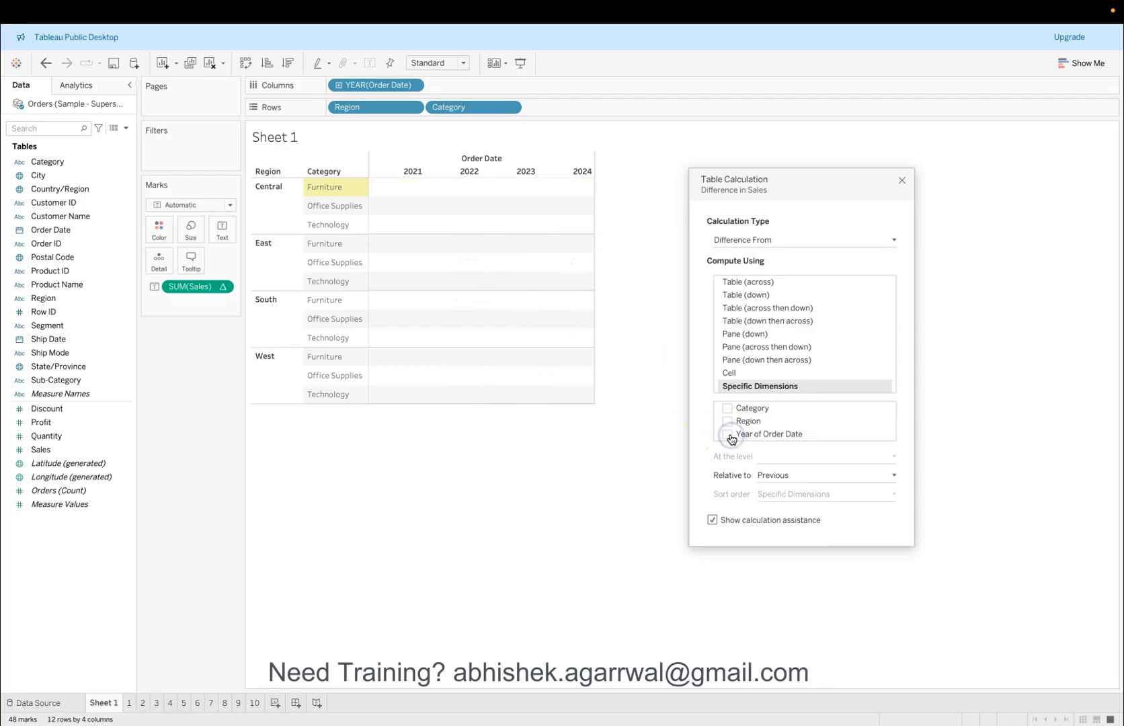
Set the Sales difference to compute along Table (across) and try it relative to Next, First and Last.
click(749, 283)
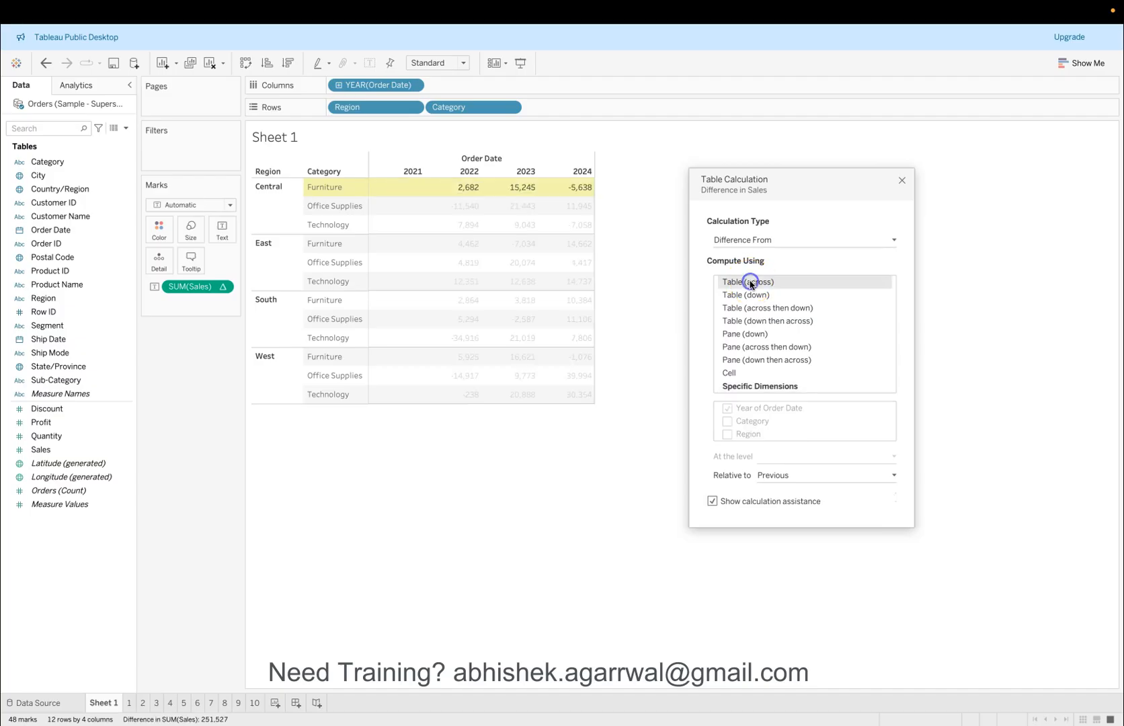
click(774, 479)
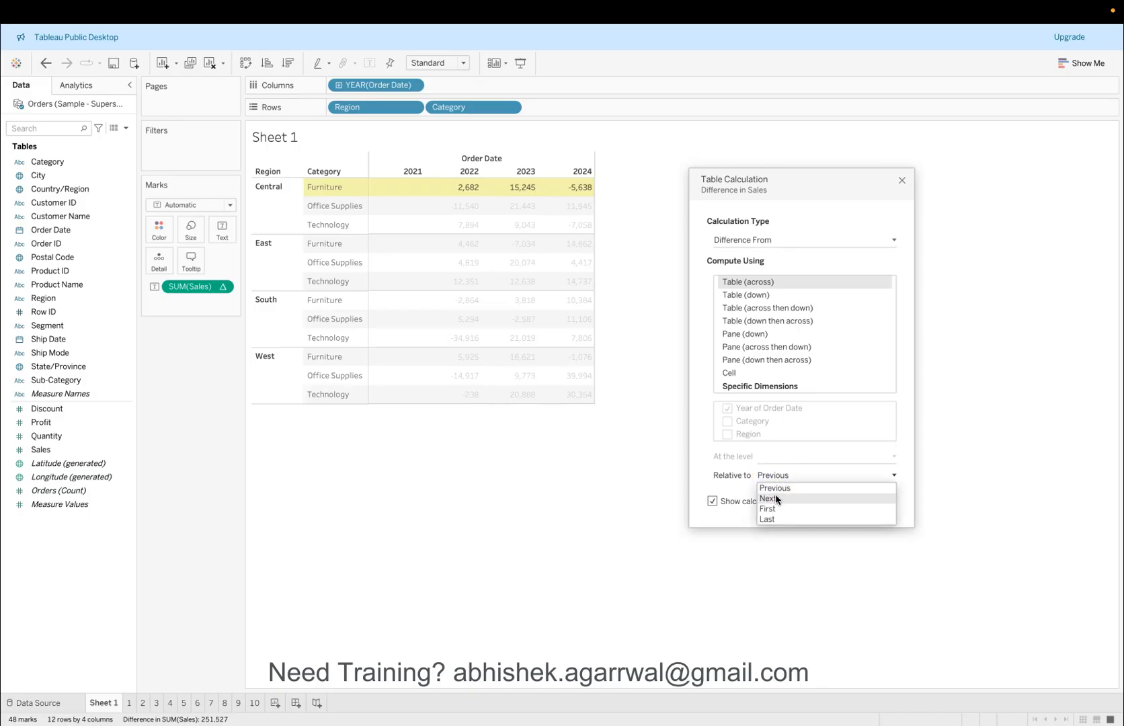
click(776, 499)
click(775, 475)
click(779, 509)
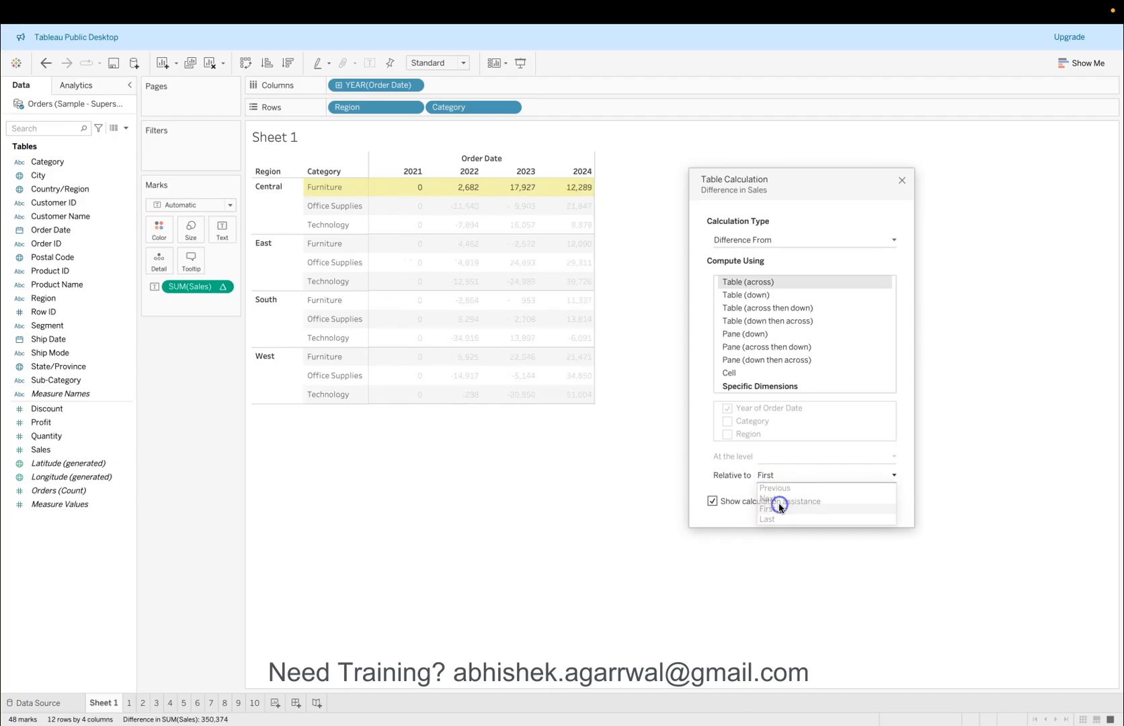
click(778, 475)
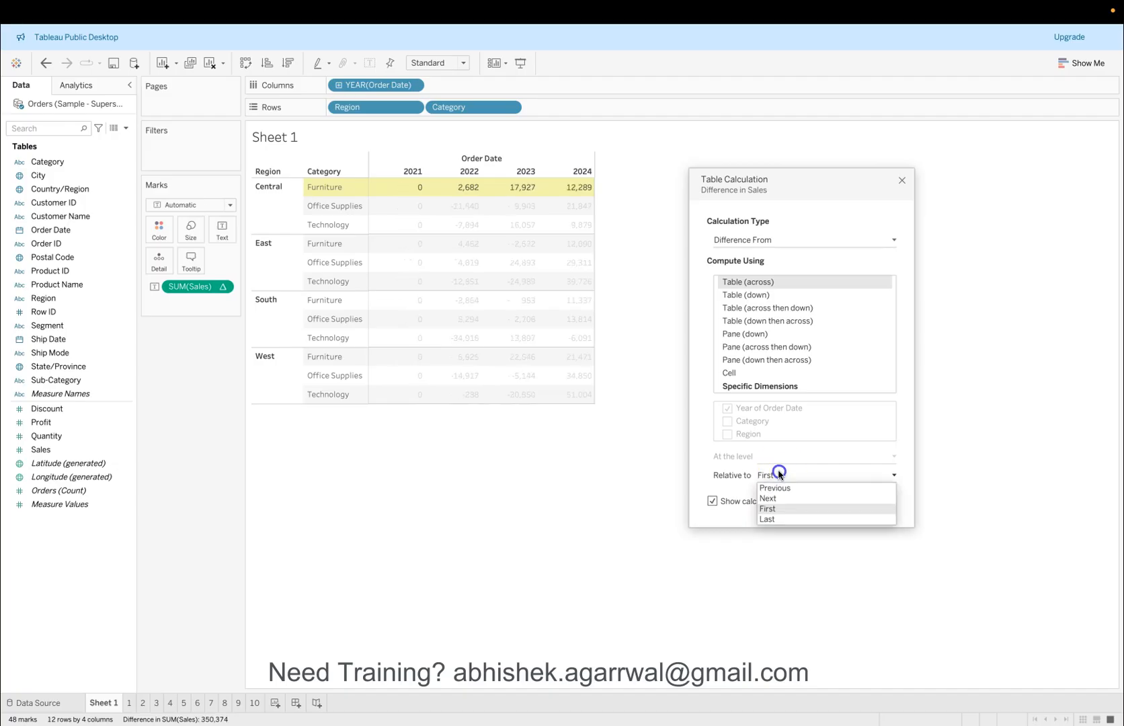
click(790, 518)
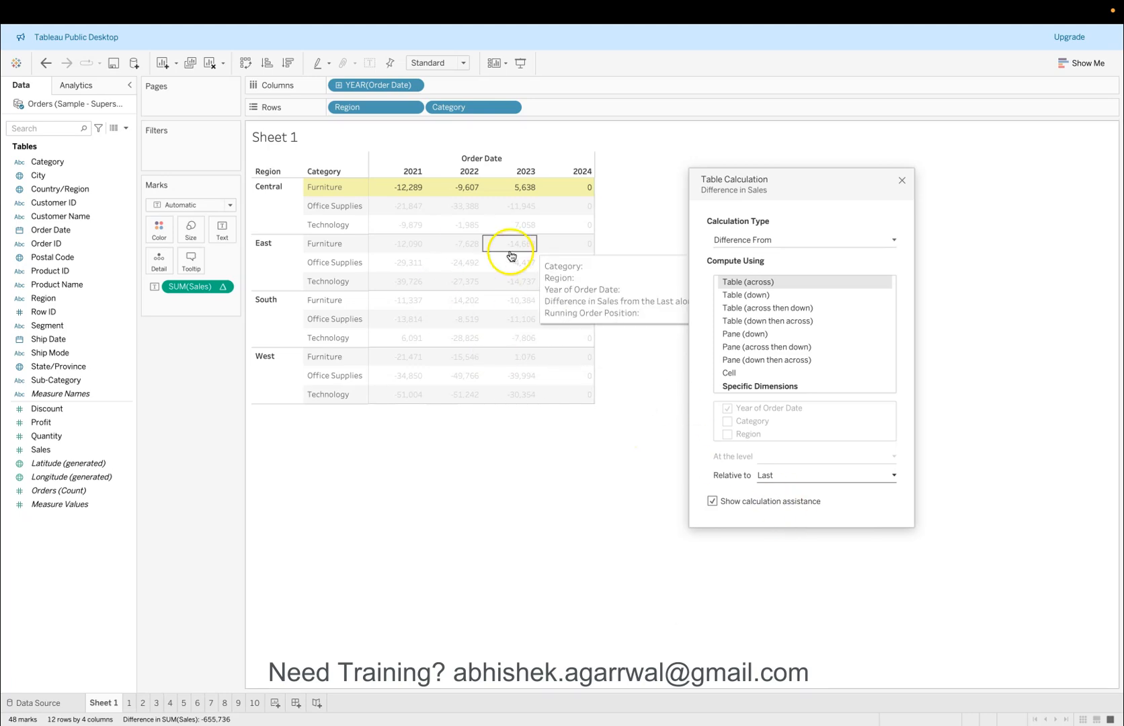
Change the calculation type to Percent Difference From and make it relative to Previous.
click(769, 242)
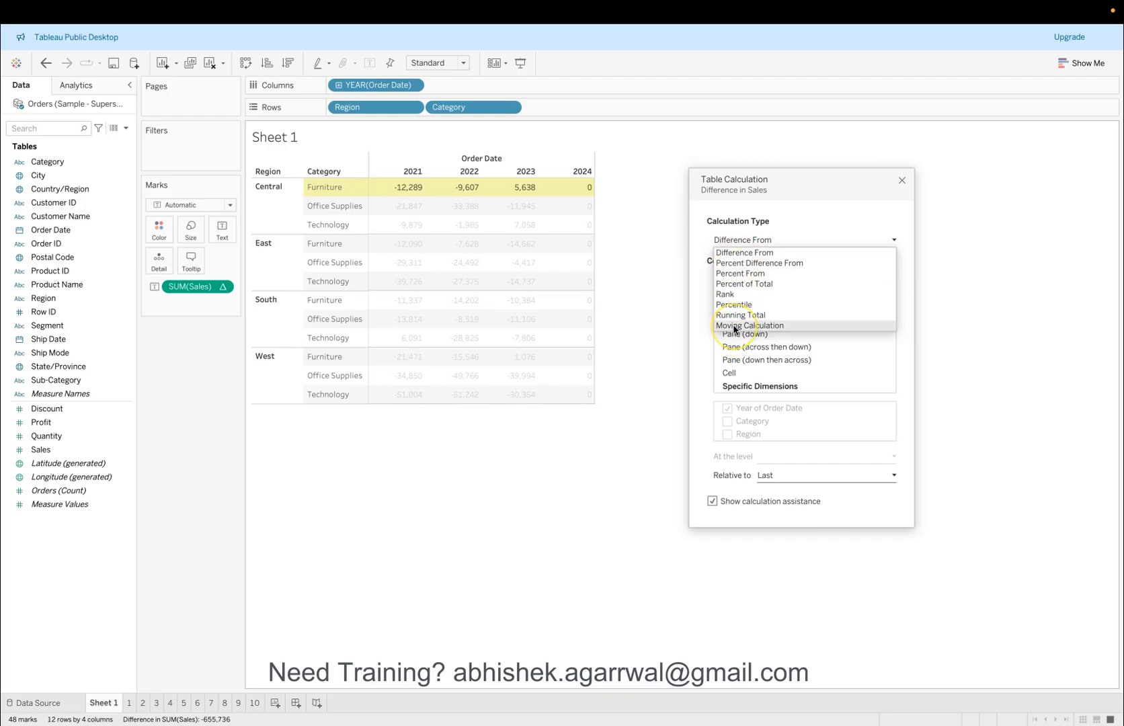
click(745, 264)
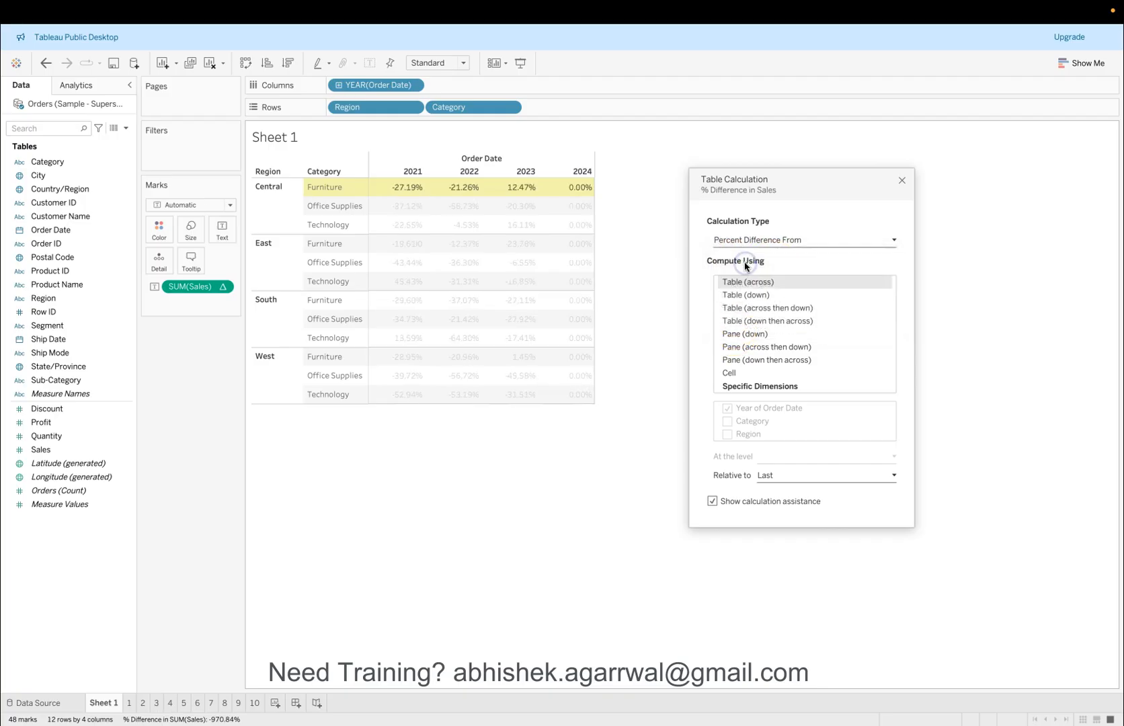
click(787, 474)
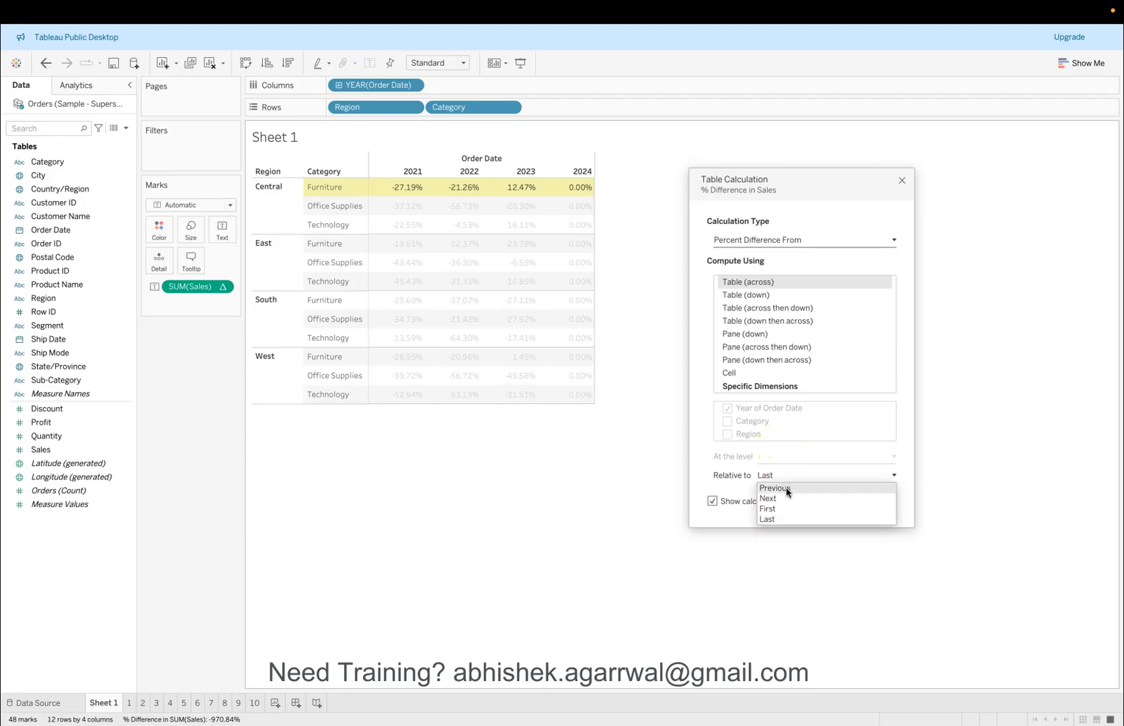
click(788, 490)
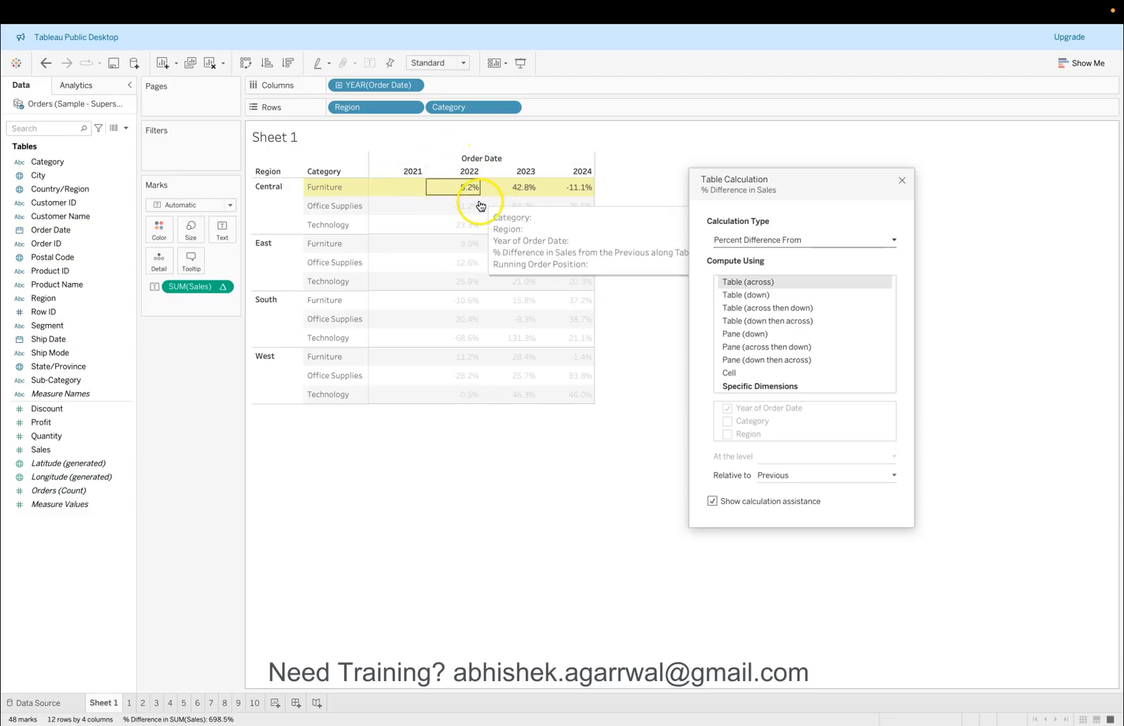
Change the calculation type to Percent of Total computed over the whole Table and close the table calculation settings.
click(755, 242)
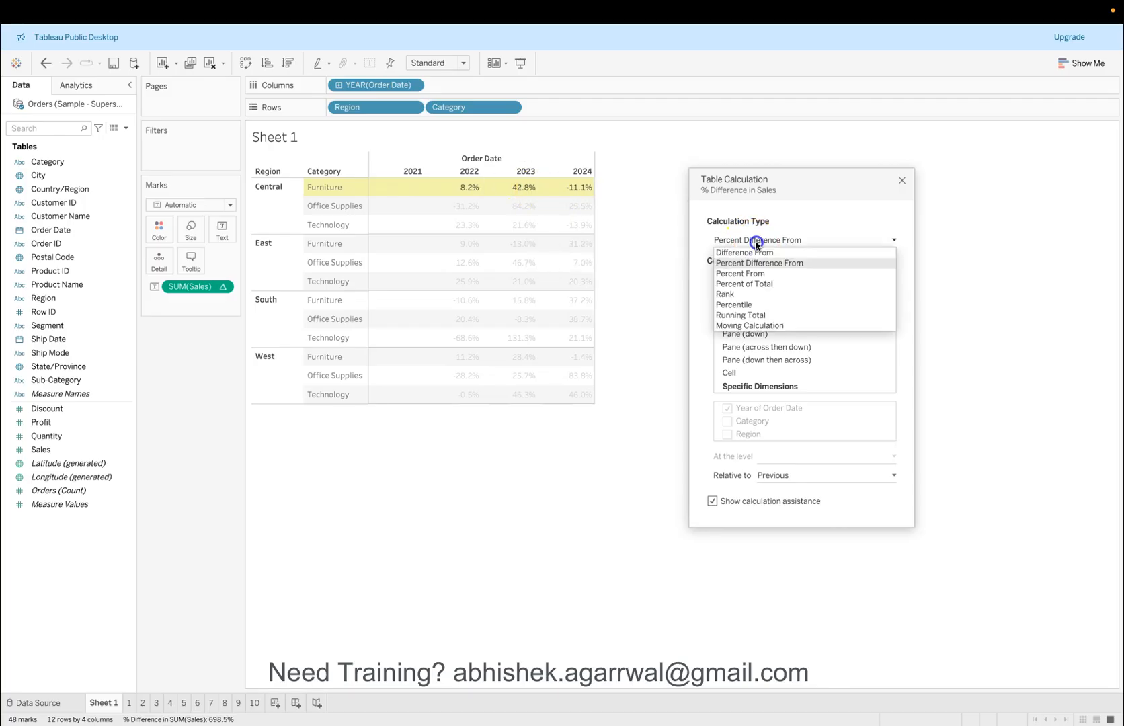
click(756, 284)
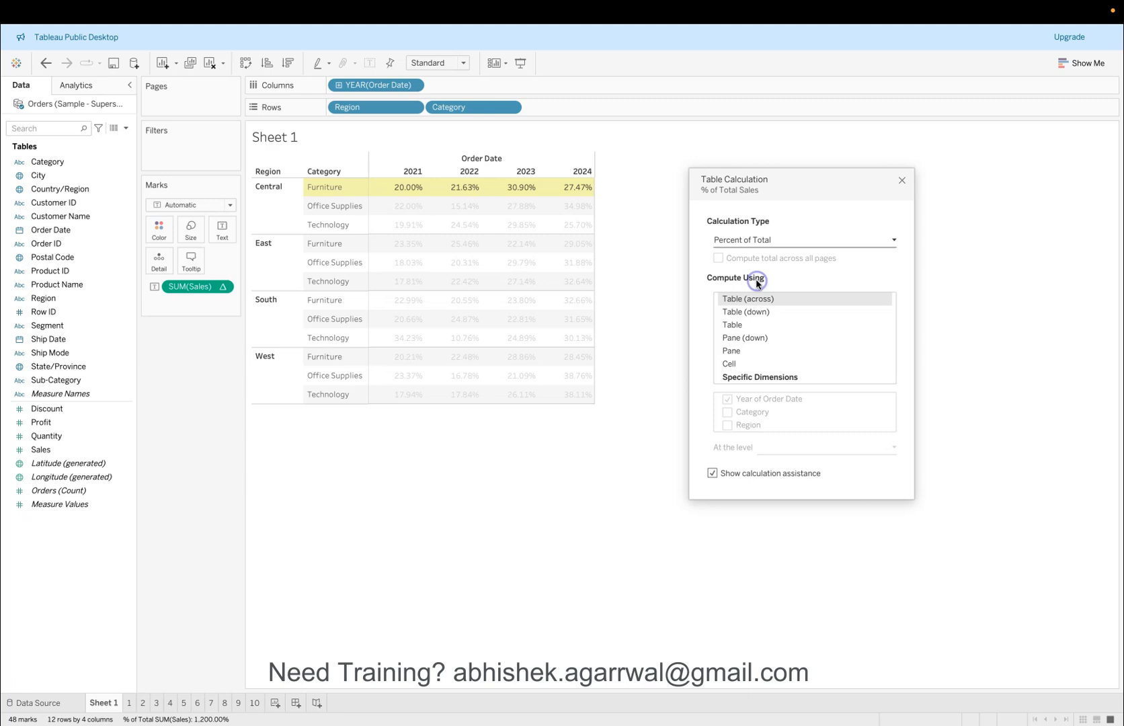
click(768, 325)
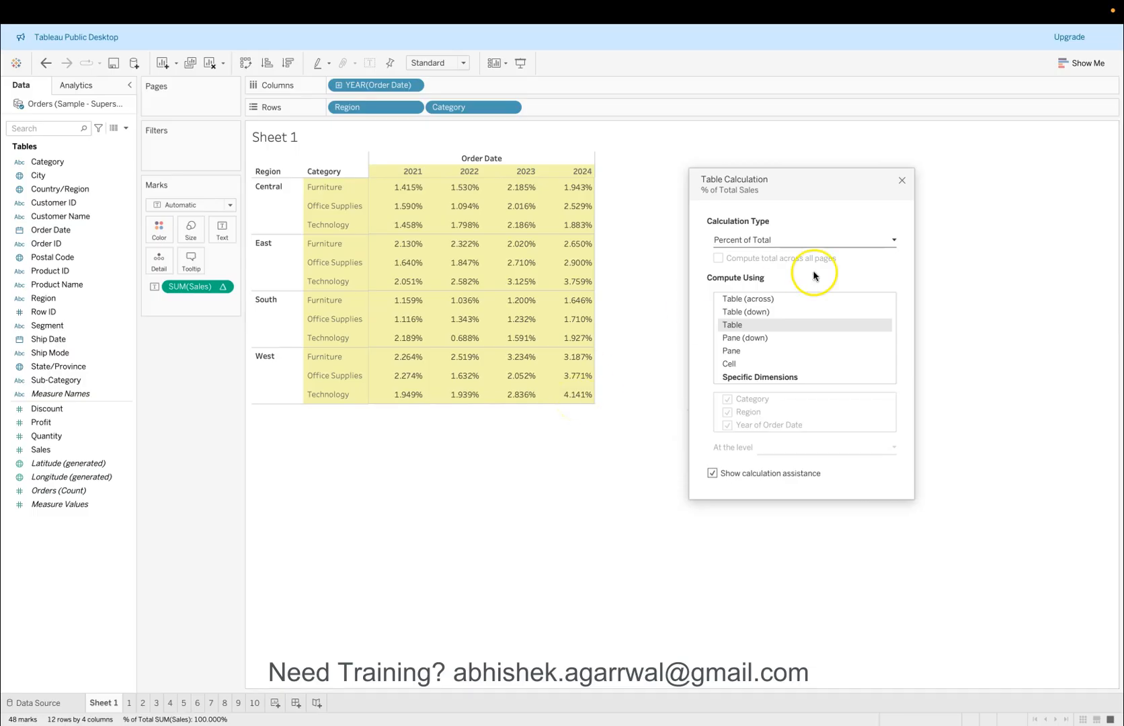
click(810, 239)
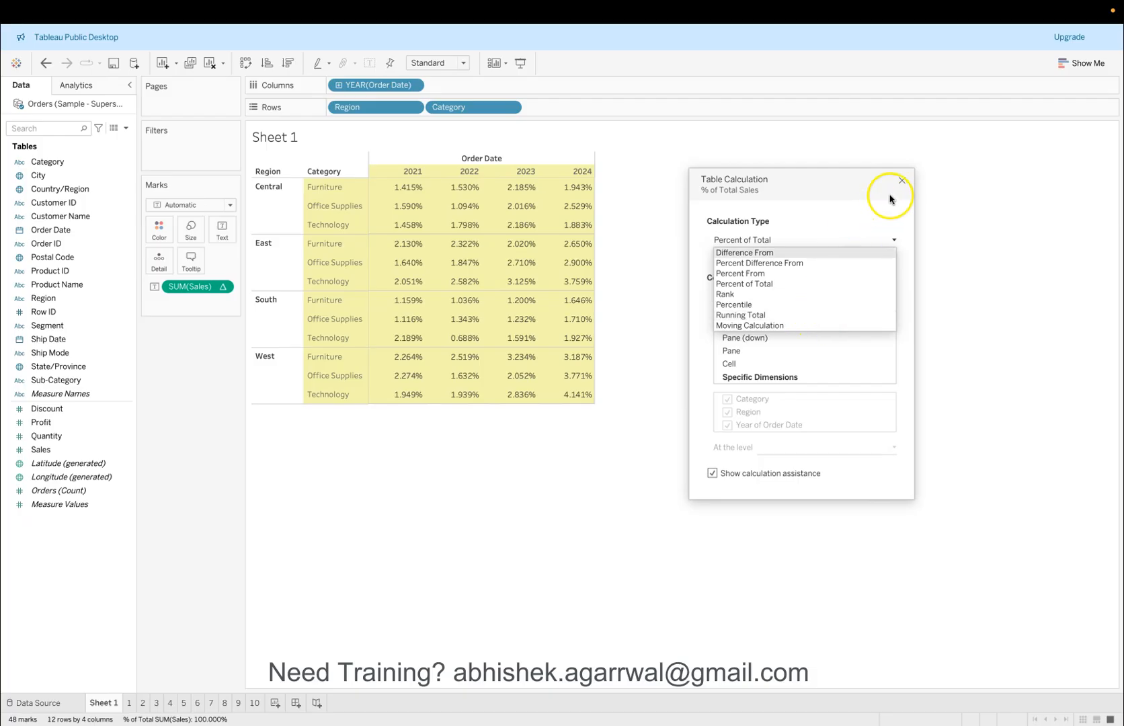
click(898, 184)
click(900, 182)
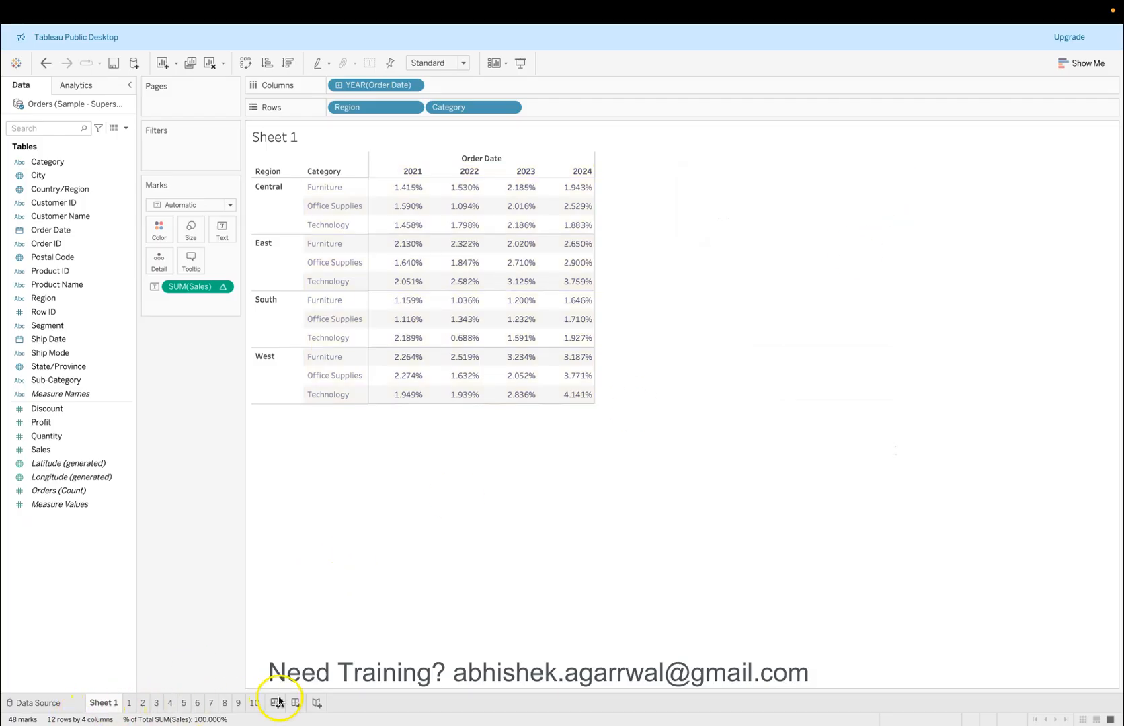
Edit the Sales Percent of Total calculation and try computing it along Table (across), Table (down), Table, Pane (down) and Pane.
click(221, 287)
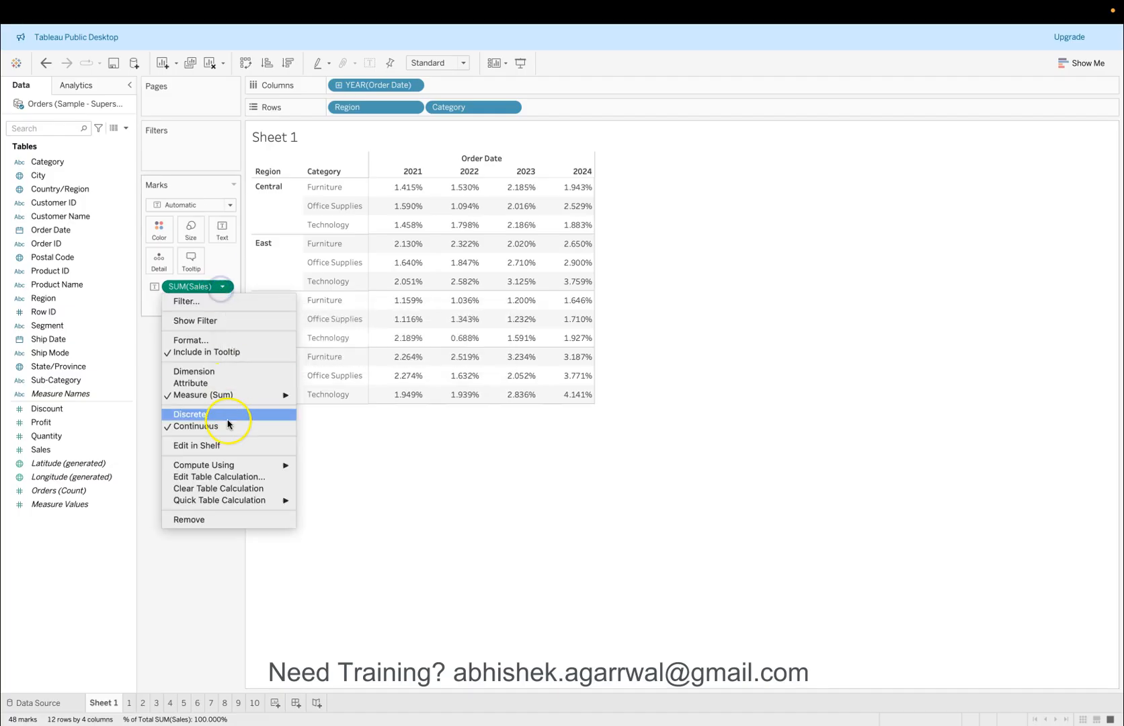
click(235, 479)
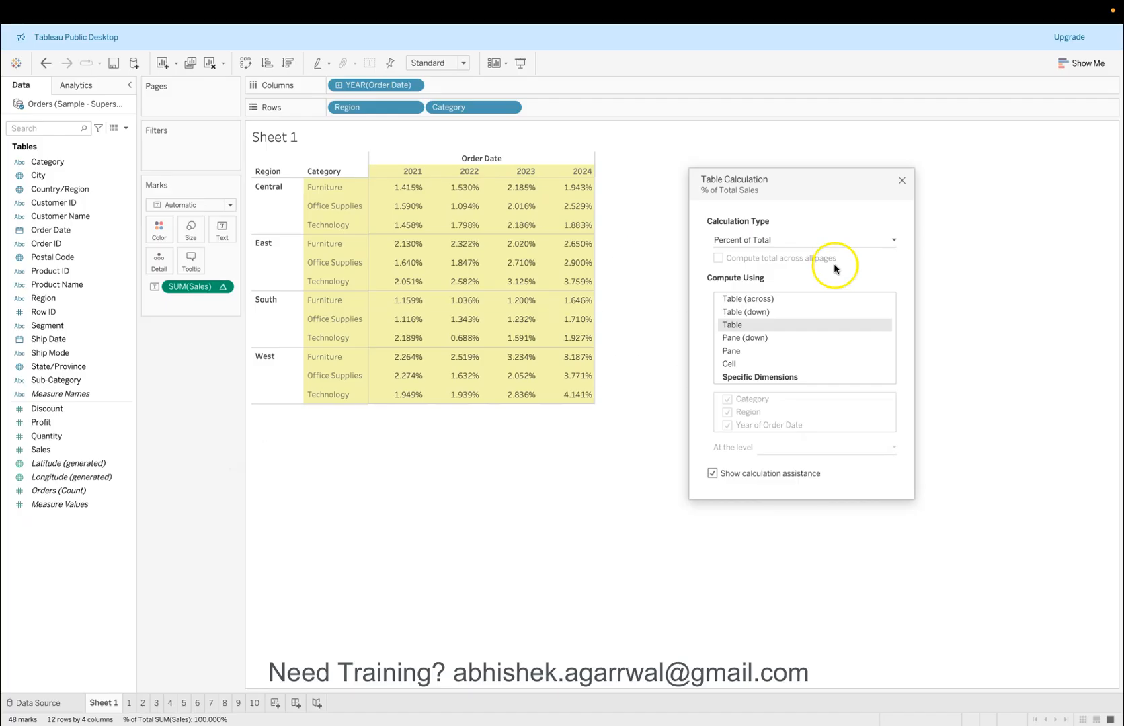
click(745, 311)
click(745, 299)
click(748, 314)
click(747, 324)
click(749, 311)
click(752, 338)
click(754, 351)
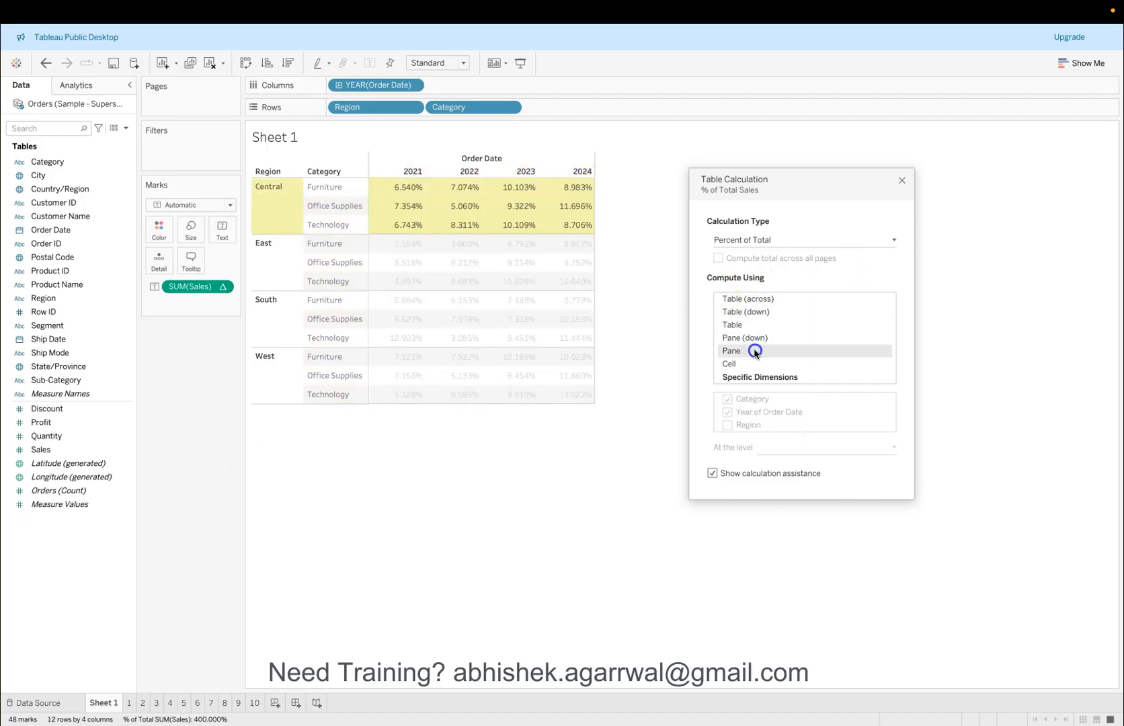
Try computing the Percent of Total by Cell and Specific Dimensions, settle on Table (across) and close the table calculation settings.
click(753, 364)
click(759, 376)
click(752, 299)
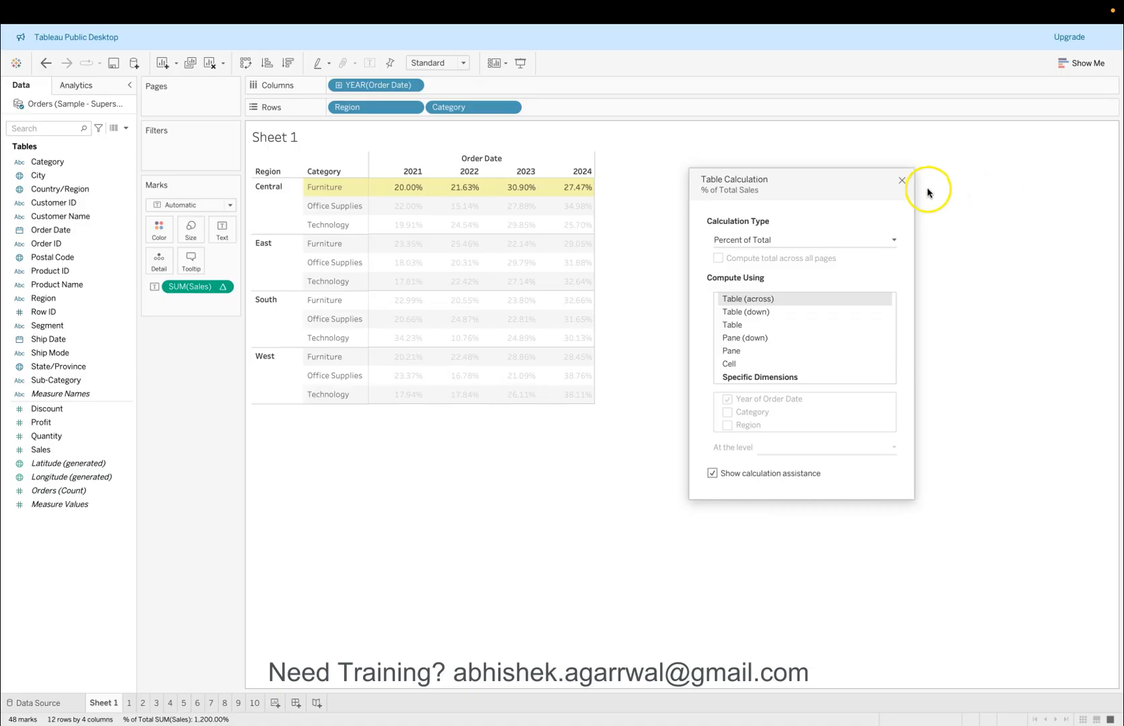
click(902, 180)
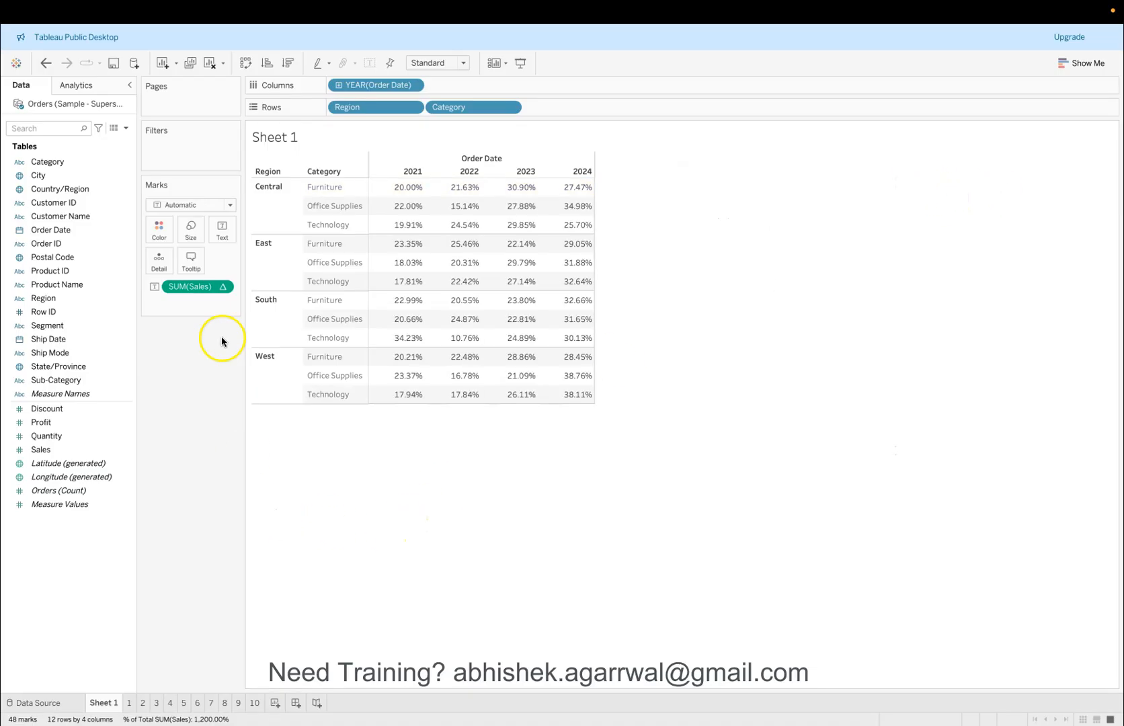
Apply the Running Total quick table calculation to Sales and inspect the running sums across the years for the Central region.
click(222, 287)
mouse_move(269, 465)
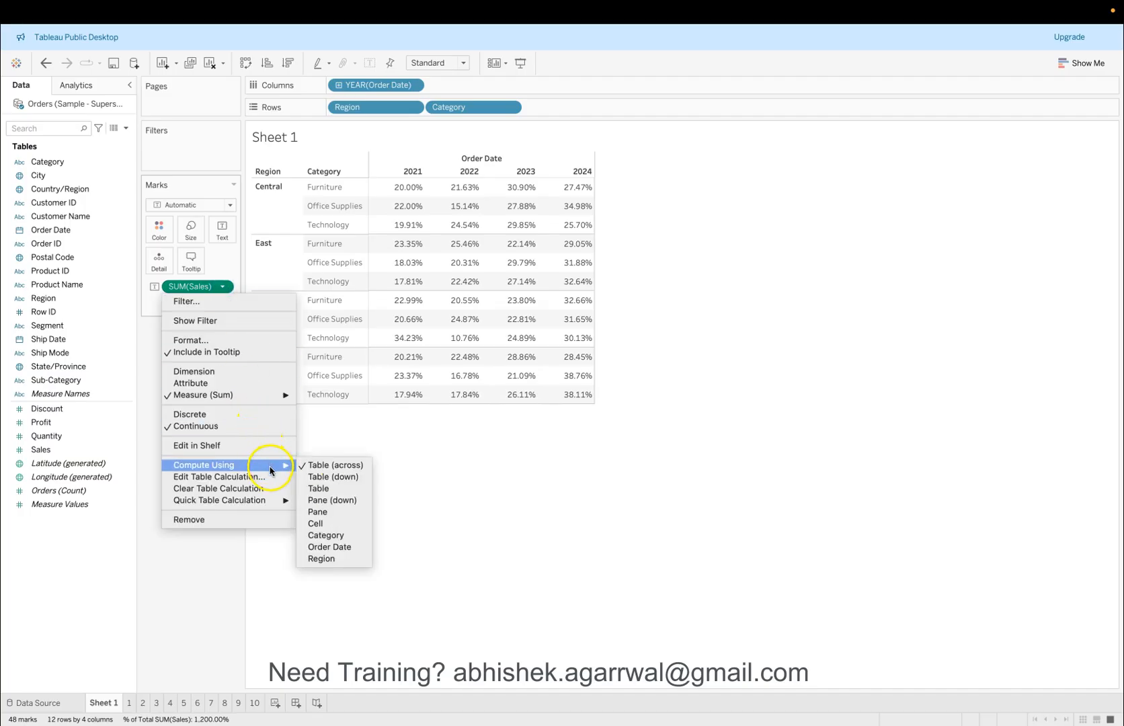
mouse_move(276, 504)
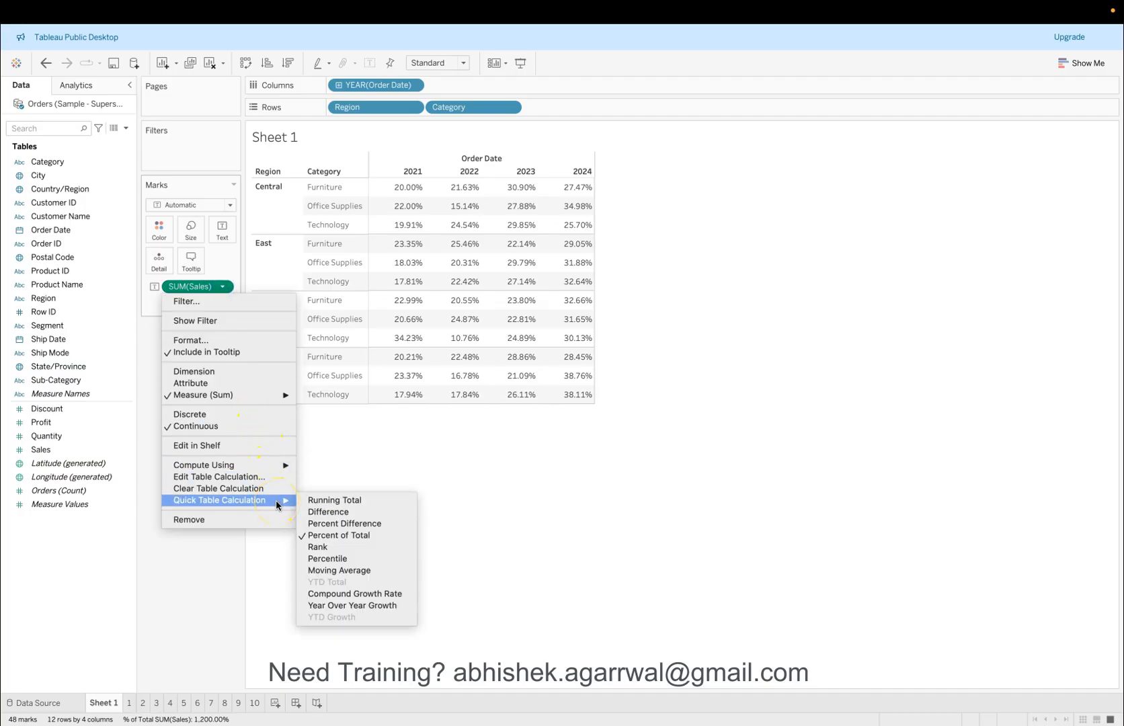
click(320, 501)
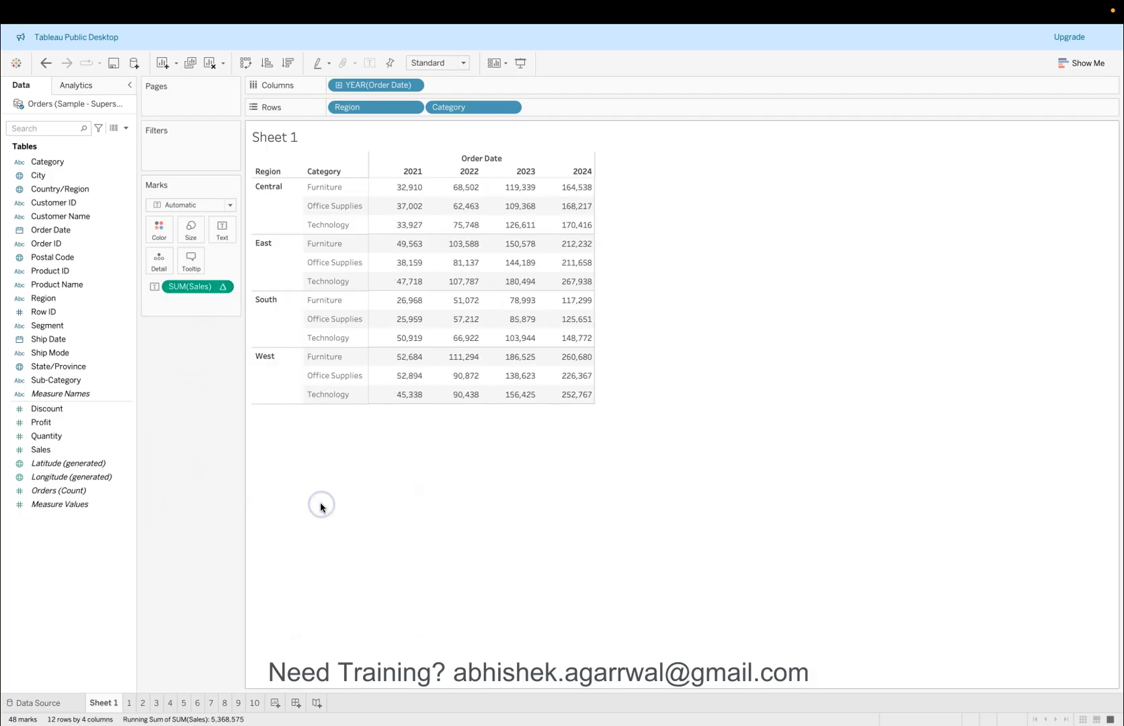
click(222, 286)
mouse_move(275, 463)
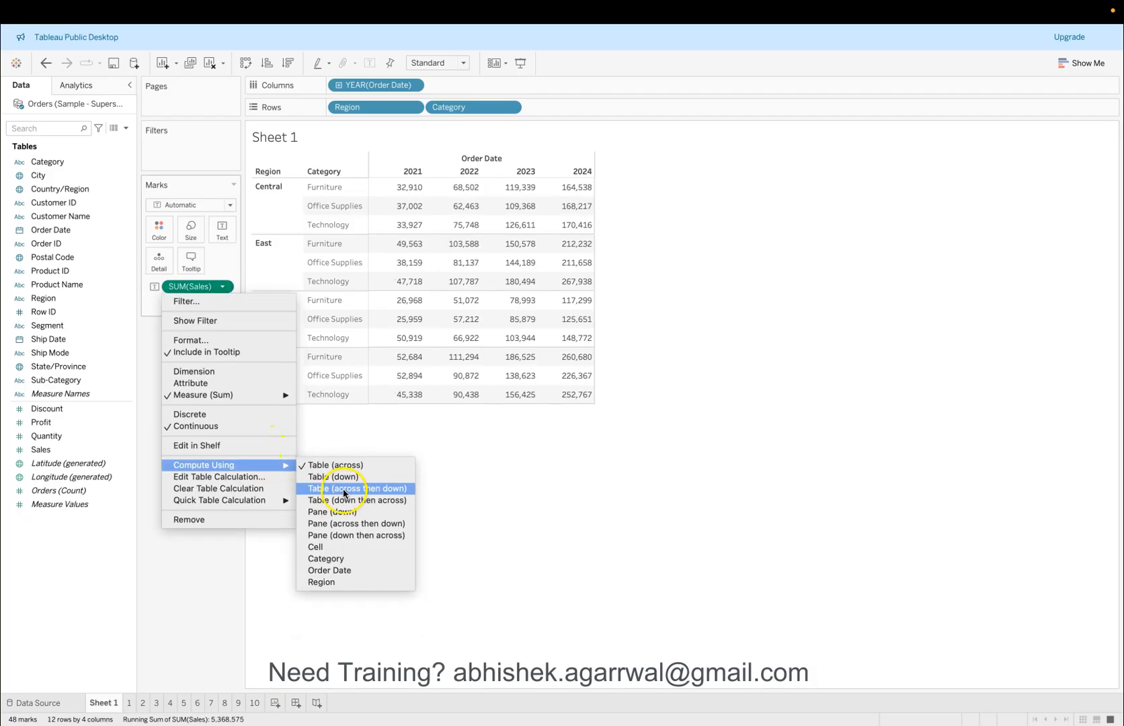
click(484, 452)
mouse_move(430, 194)
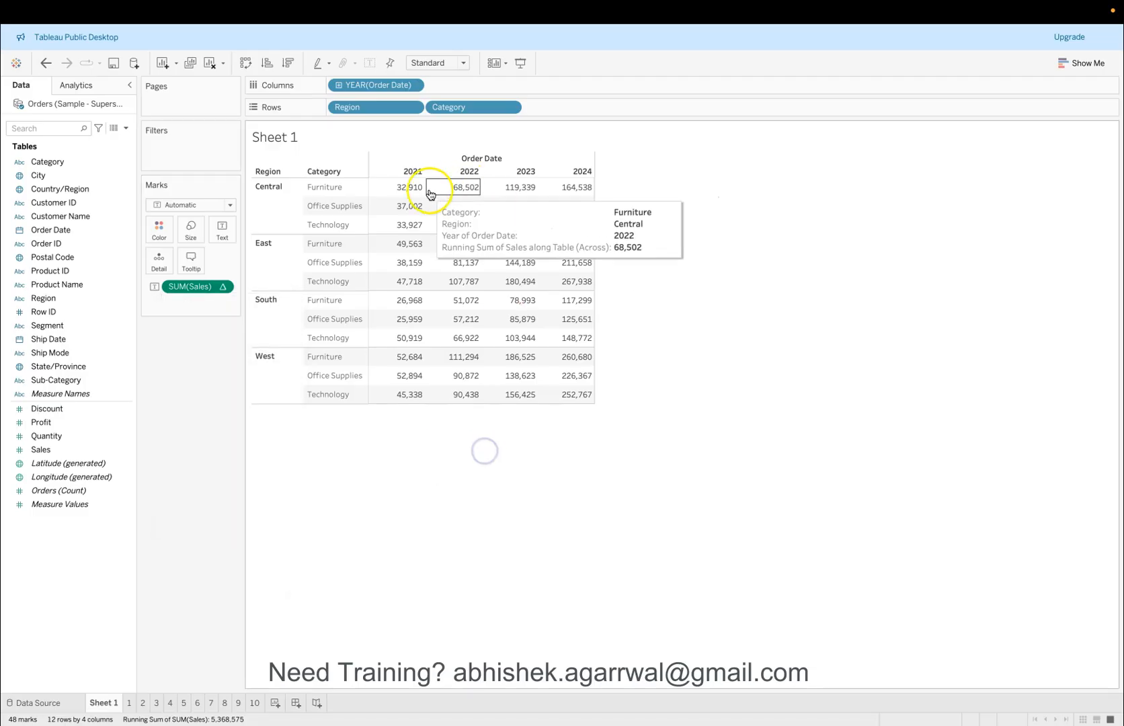
mouse_move(389, 204)
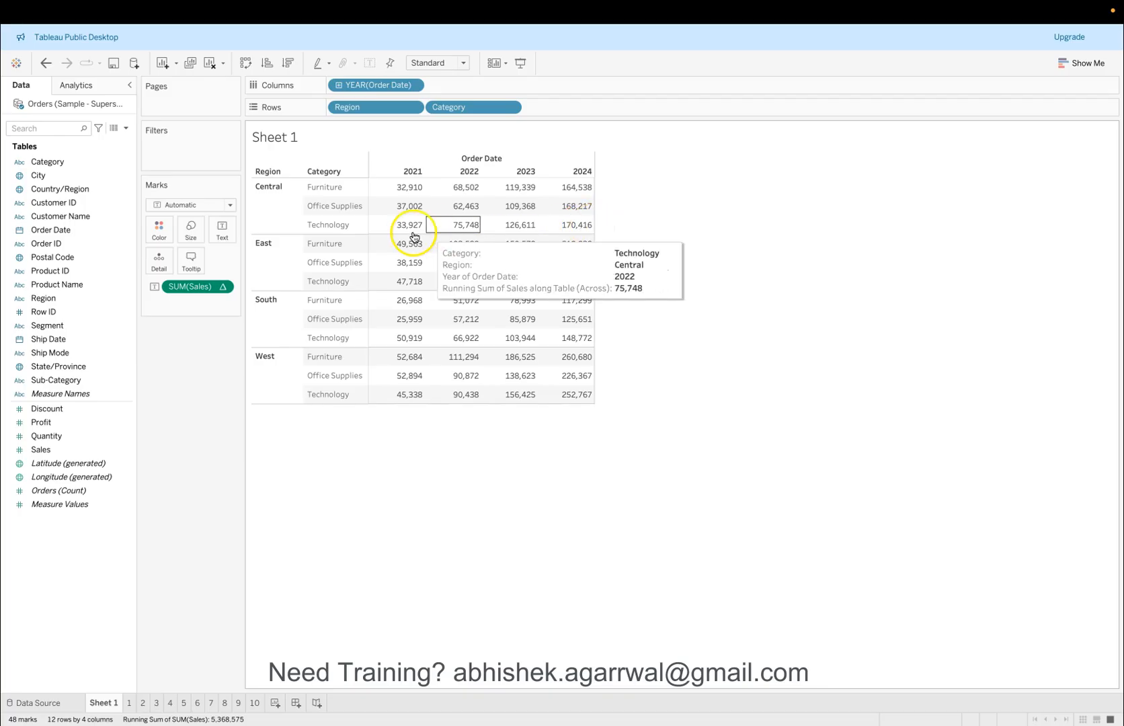
Compute the Sales running total using Table (down) and inspect how it accumulates down each year's column.
click(224, 287)
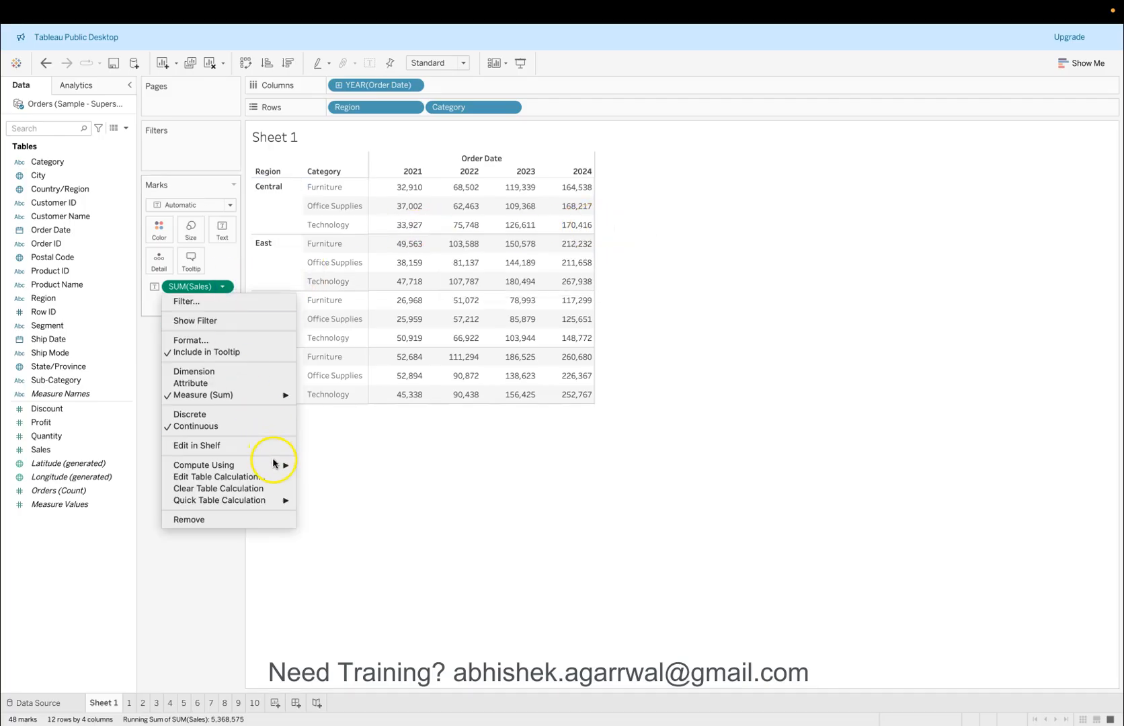
mouse_move(273, 463)
click(321, 475)
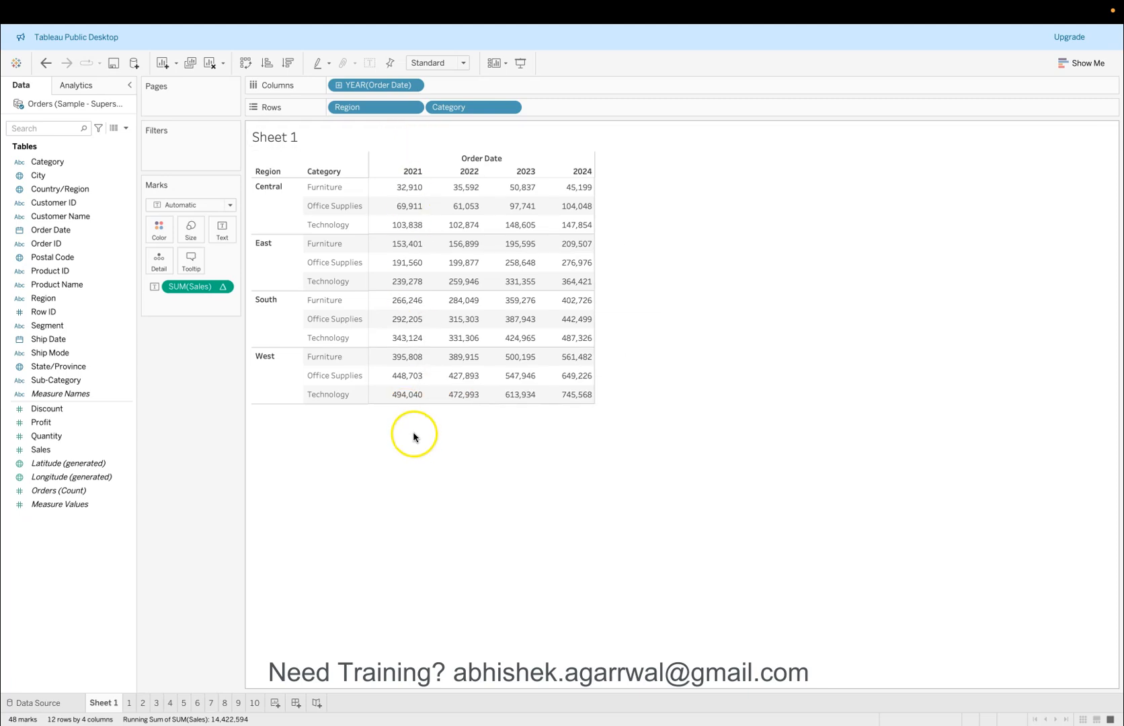
mouse_move(415, 398)
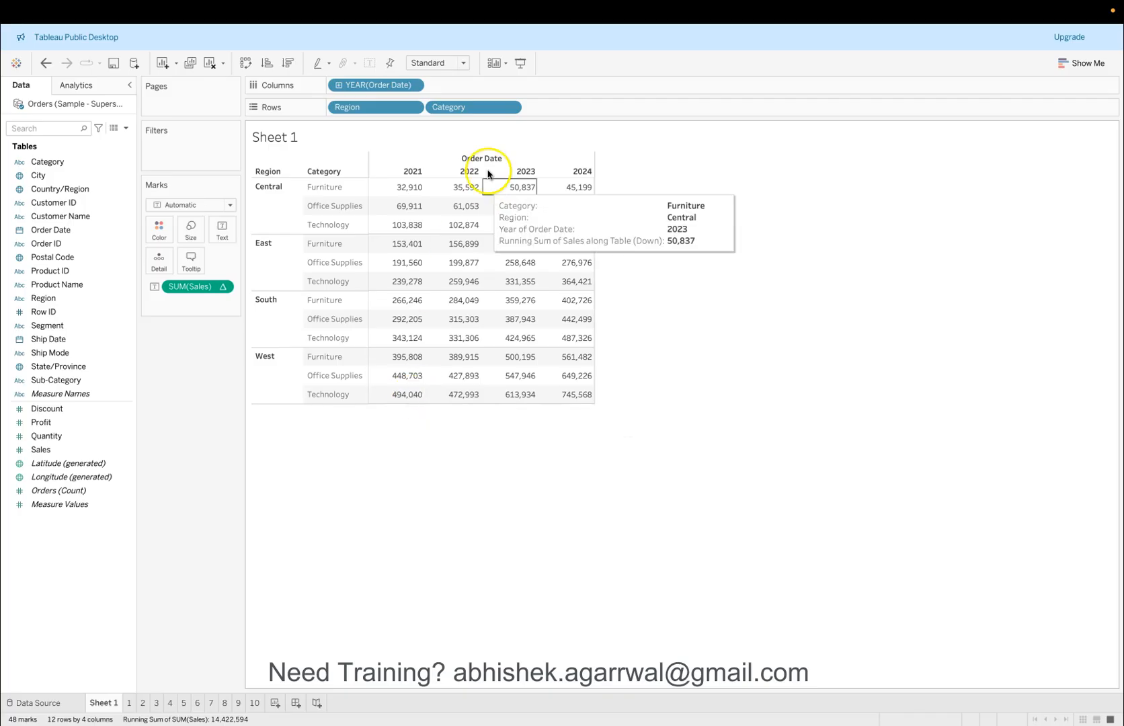
mouse_move(531, 393)
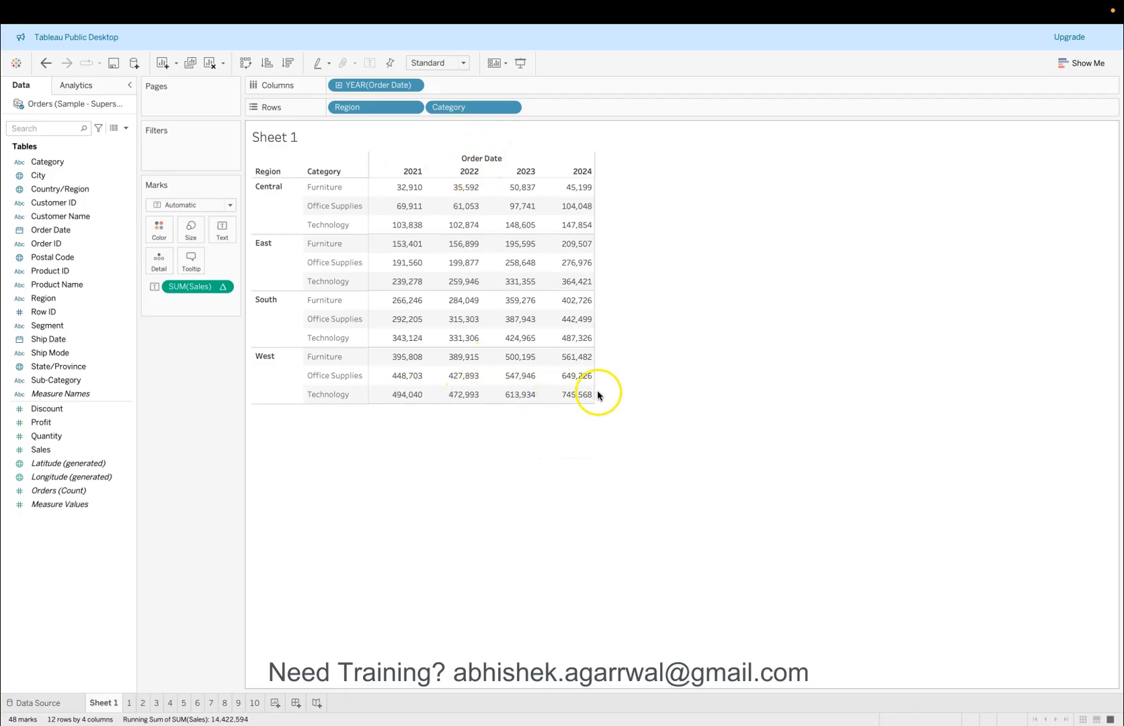
mouse_move(396, 187)
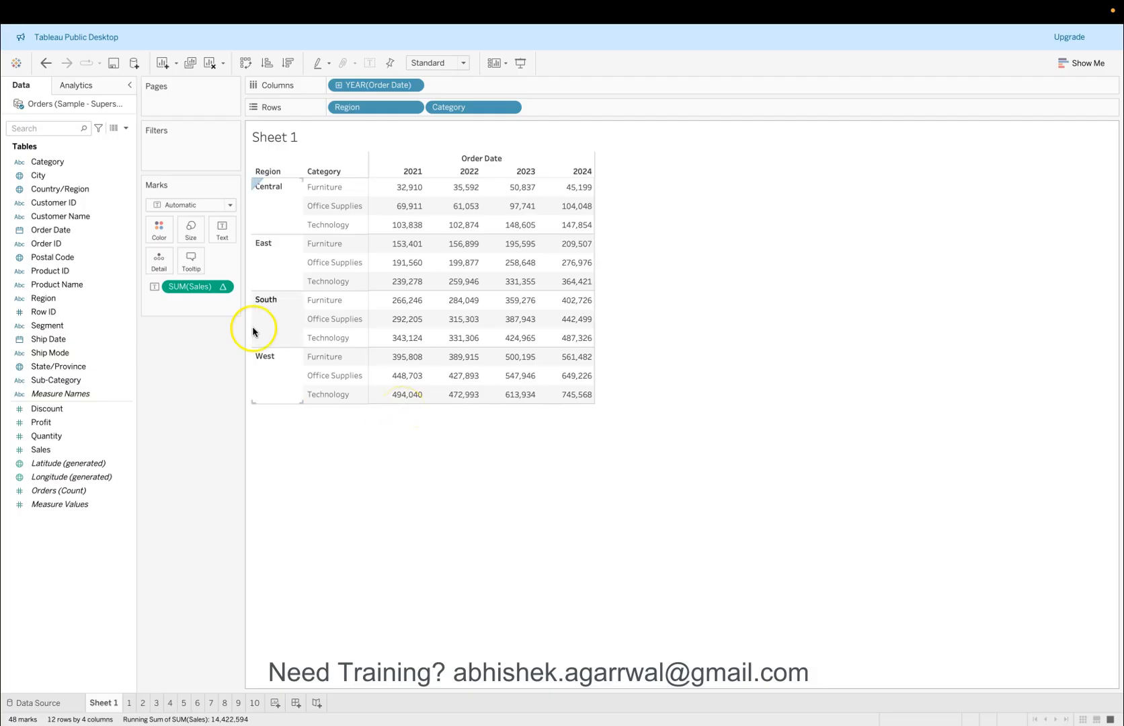
click(222, 286)
mouse_move(262, 462)
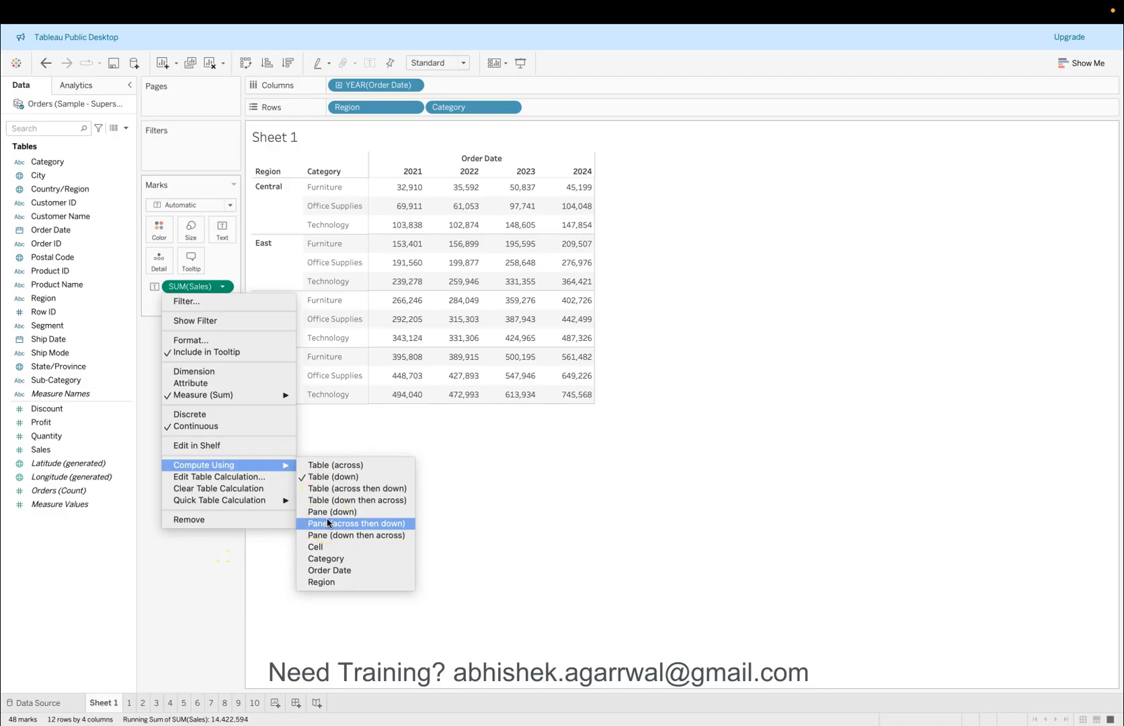
click(147, 606)
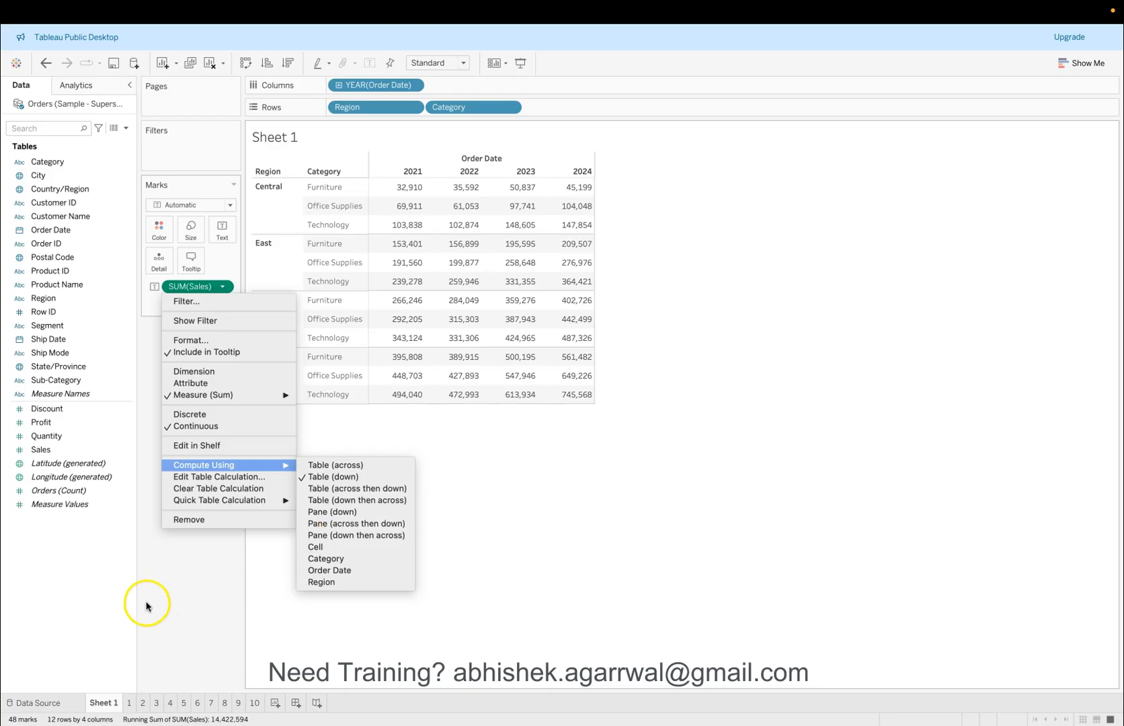
click(187, 587)
Open worksheet 1 on the sales contribution % in each region and clear the table calculation from Sales.
click(129, 703)
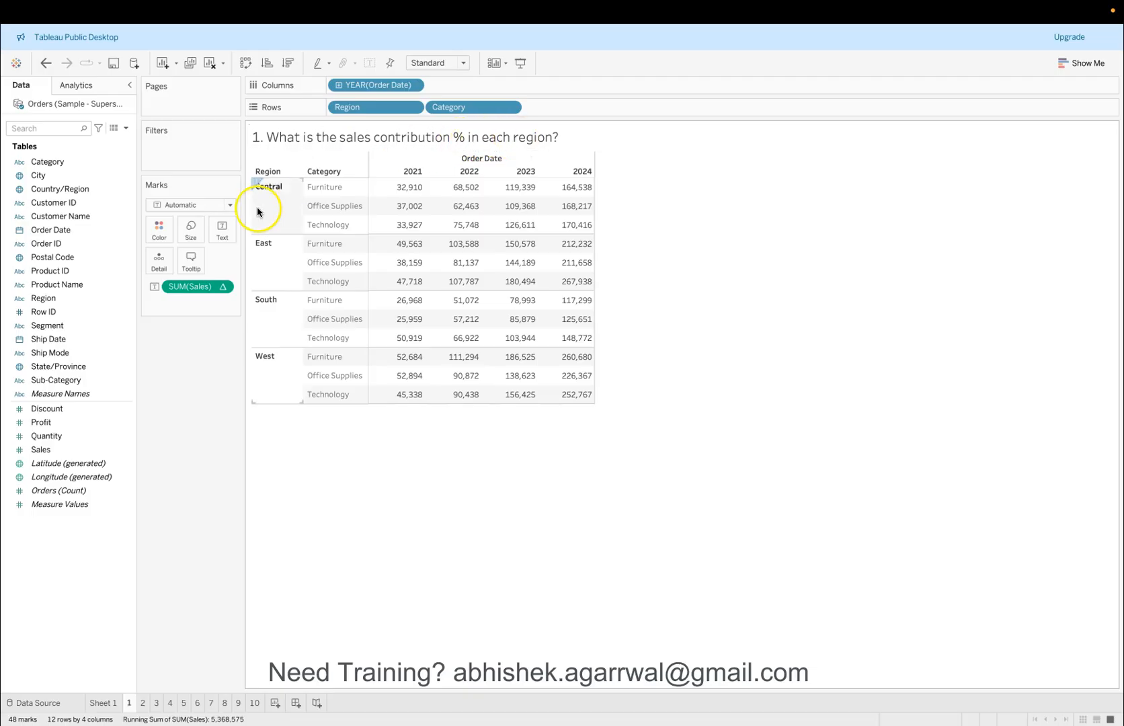
mouse_move(558, 229)
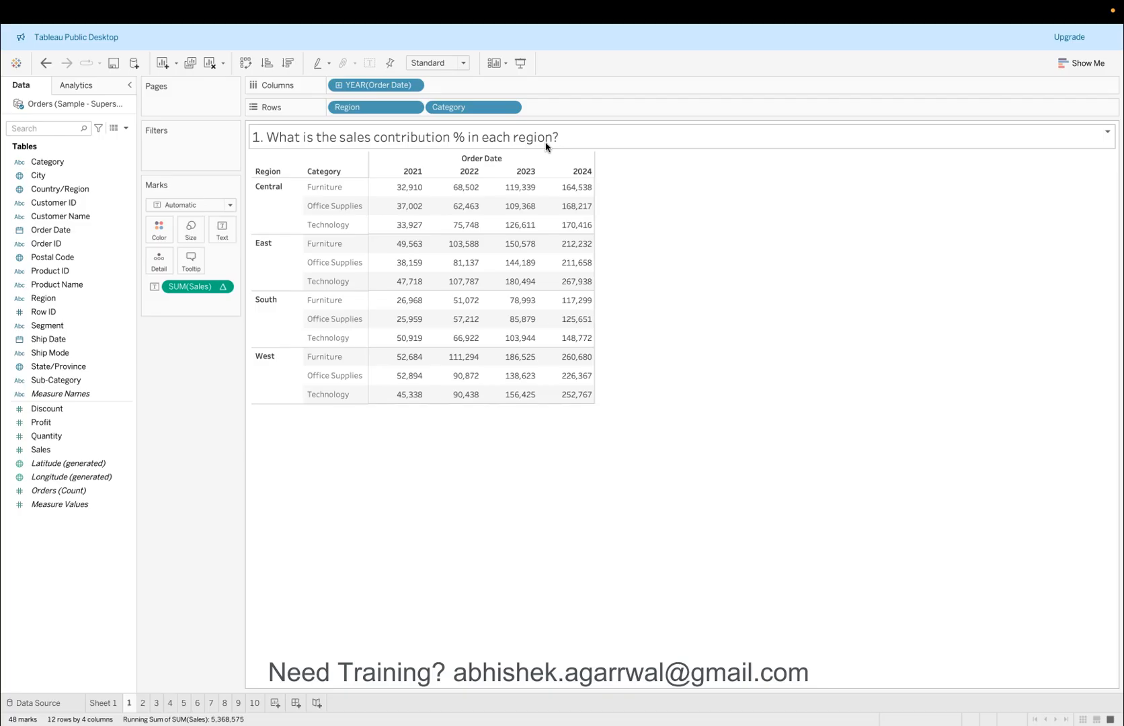
click(225, 287)
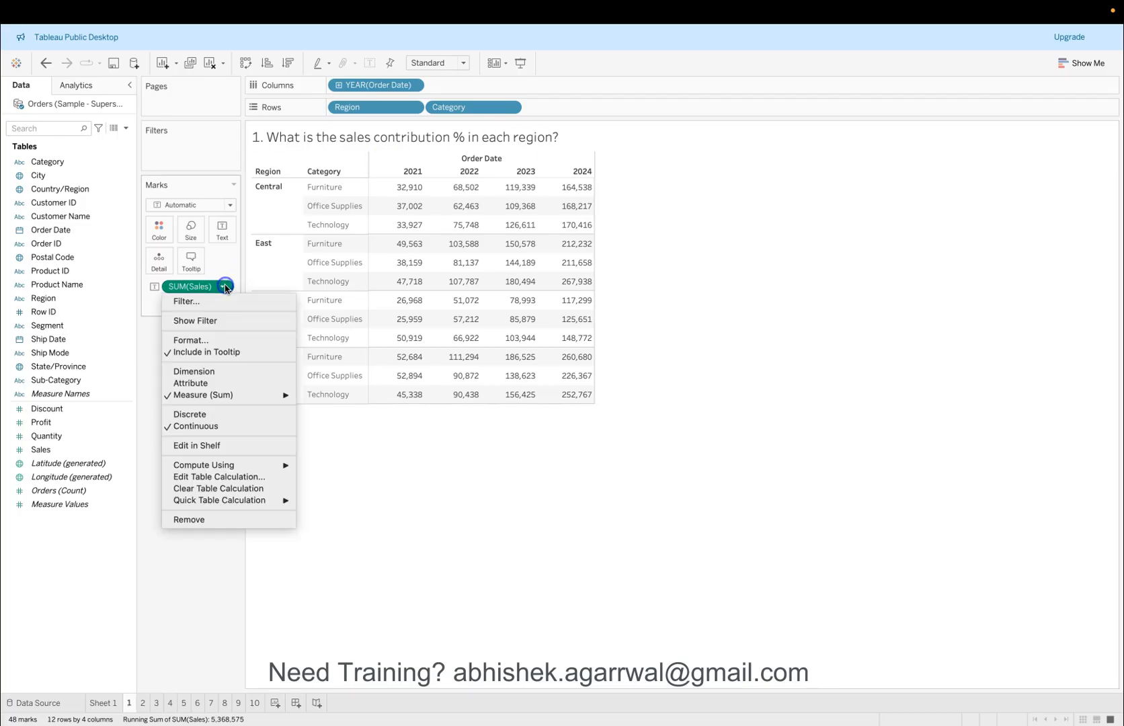
click(227, 489)
Apply the Percent of Total quick table calculation to Sales and inspect the percentages for the East and Central regions.
click(224, 287)
mouse_move(252, 494)
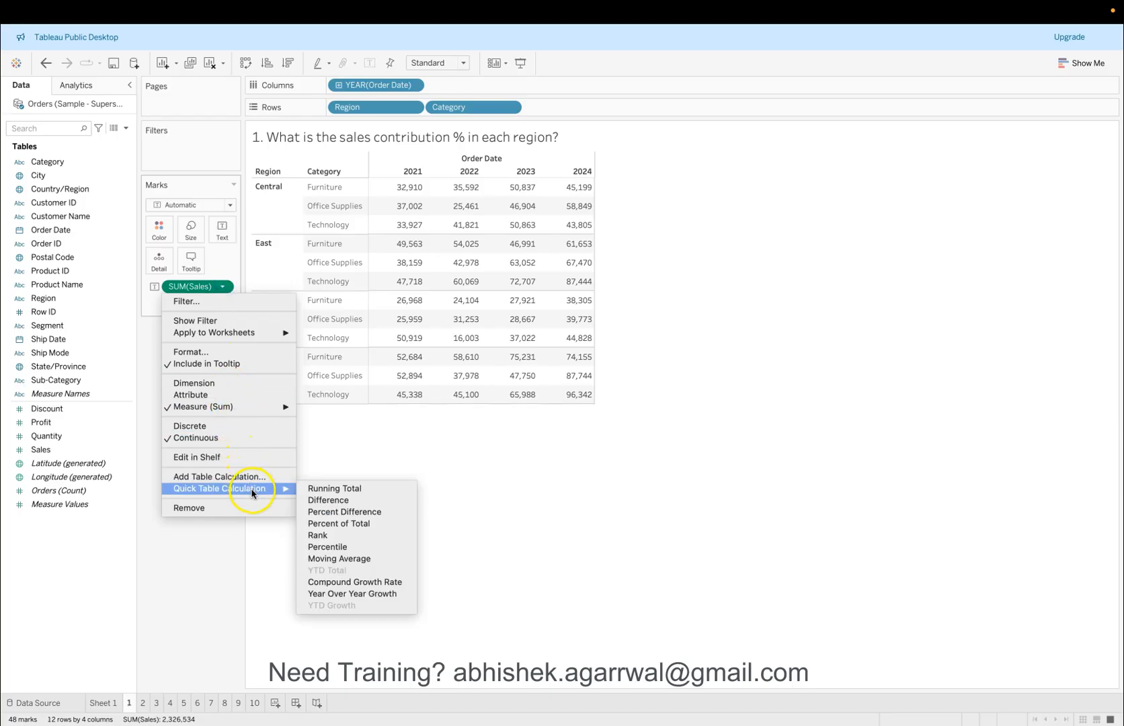
click(360, 525)
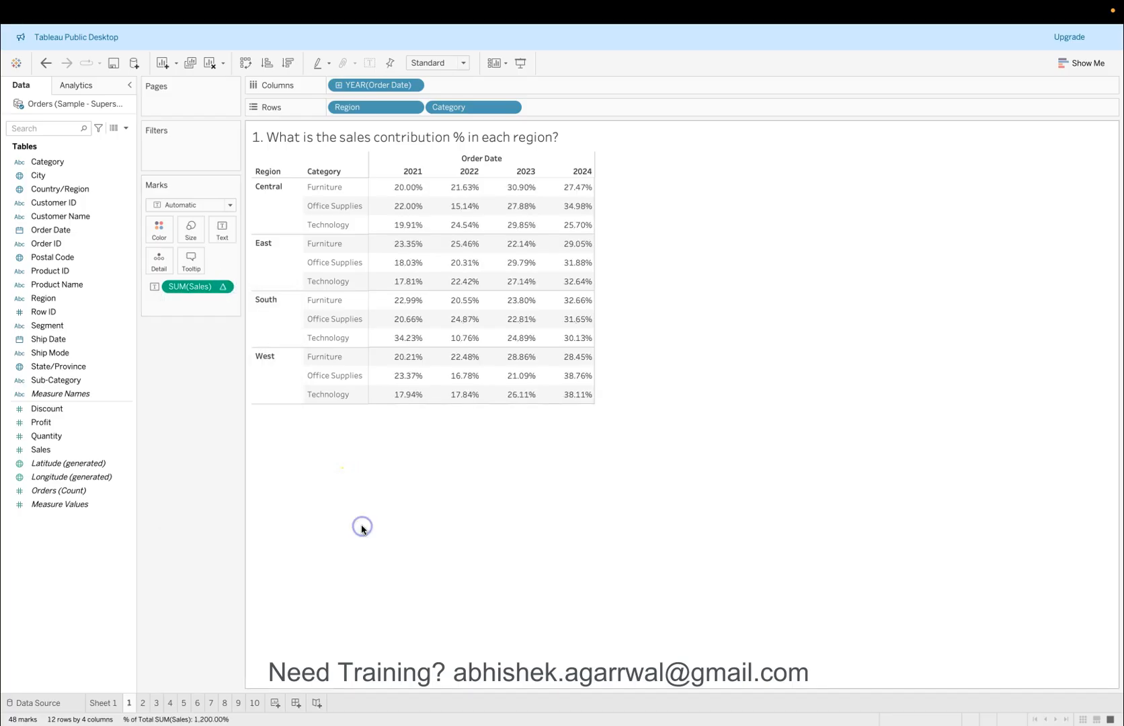
mouse_move(399, 242)
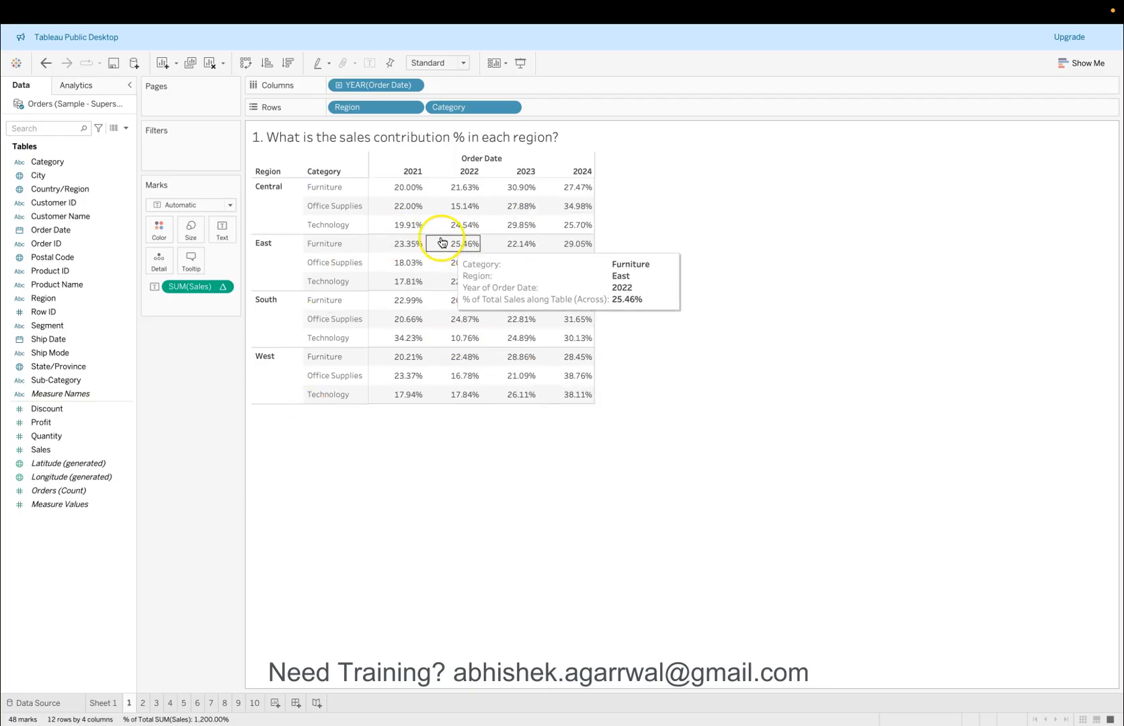
mouse_move(405, 194)
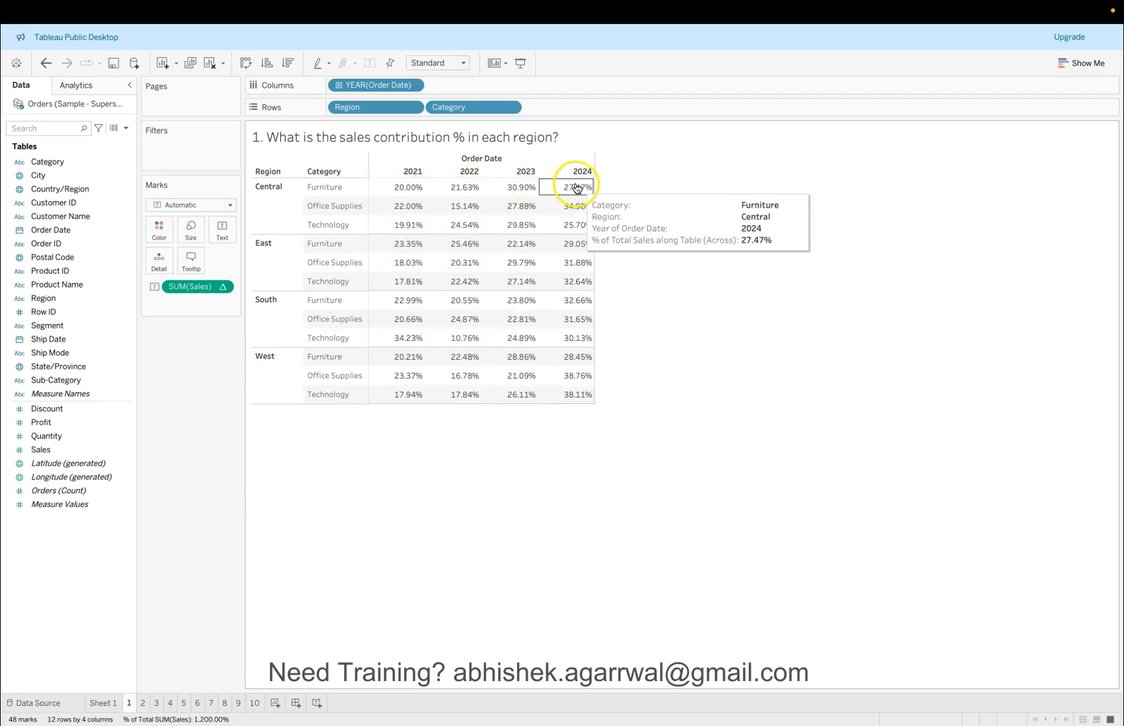
Check which direction the Percent of Total is computed in and examine the Central Furniture percentages across the years.
click(223, 287)
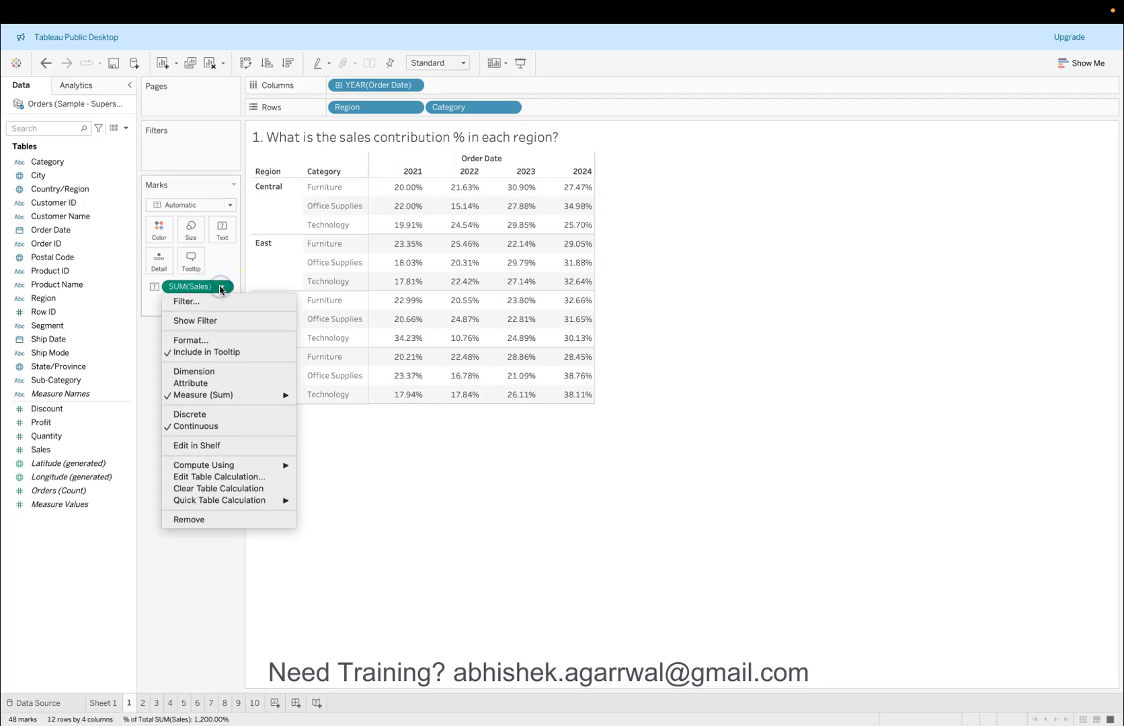
mouse_move(271, 466)
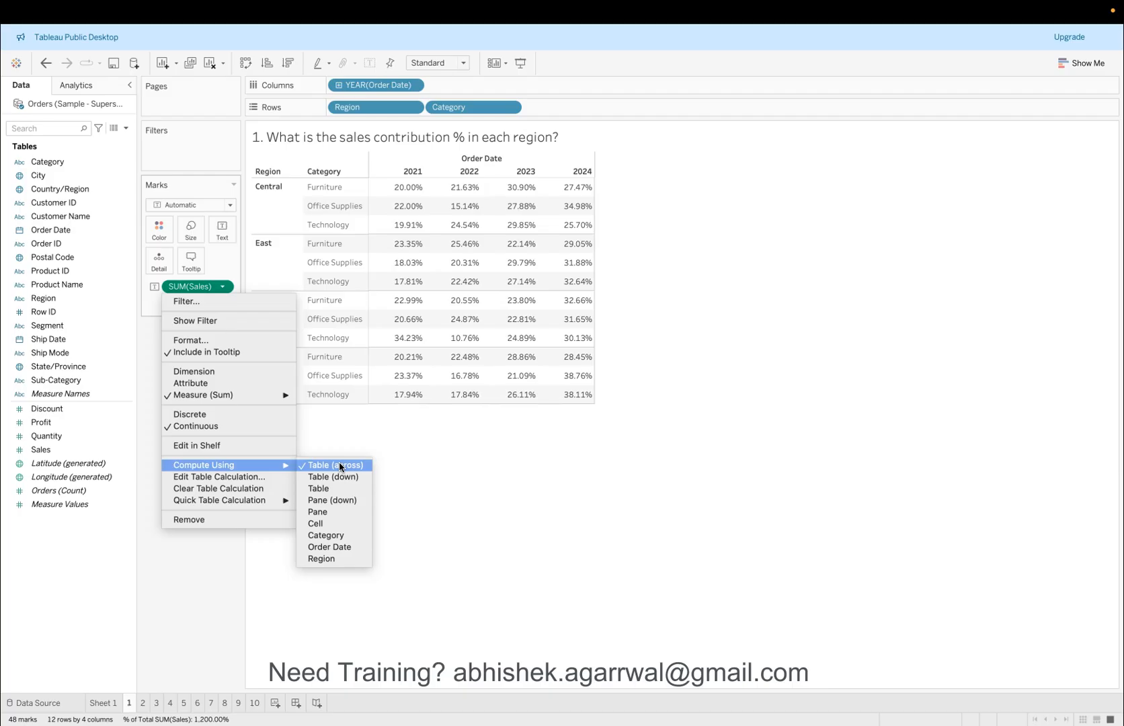
click(476, 459)
mouse_move(453, 193)
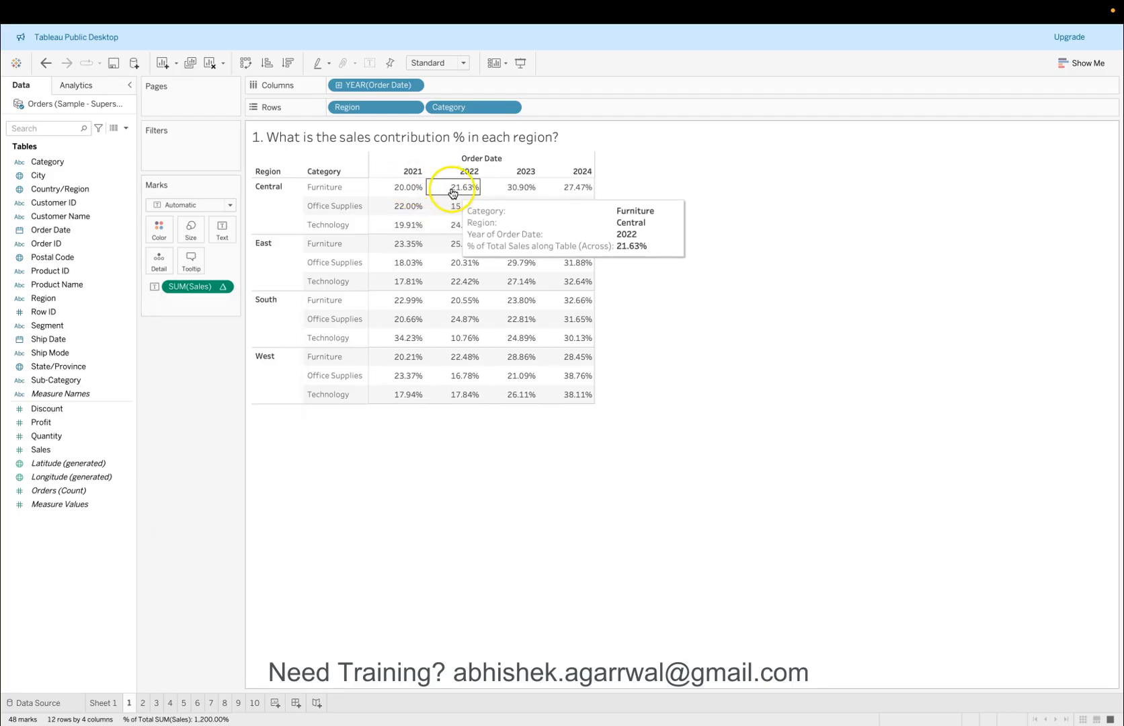
mouse_move(566, 193)
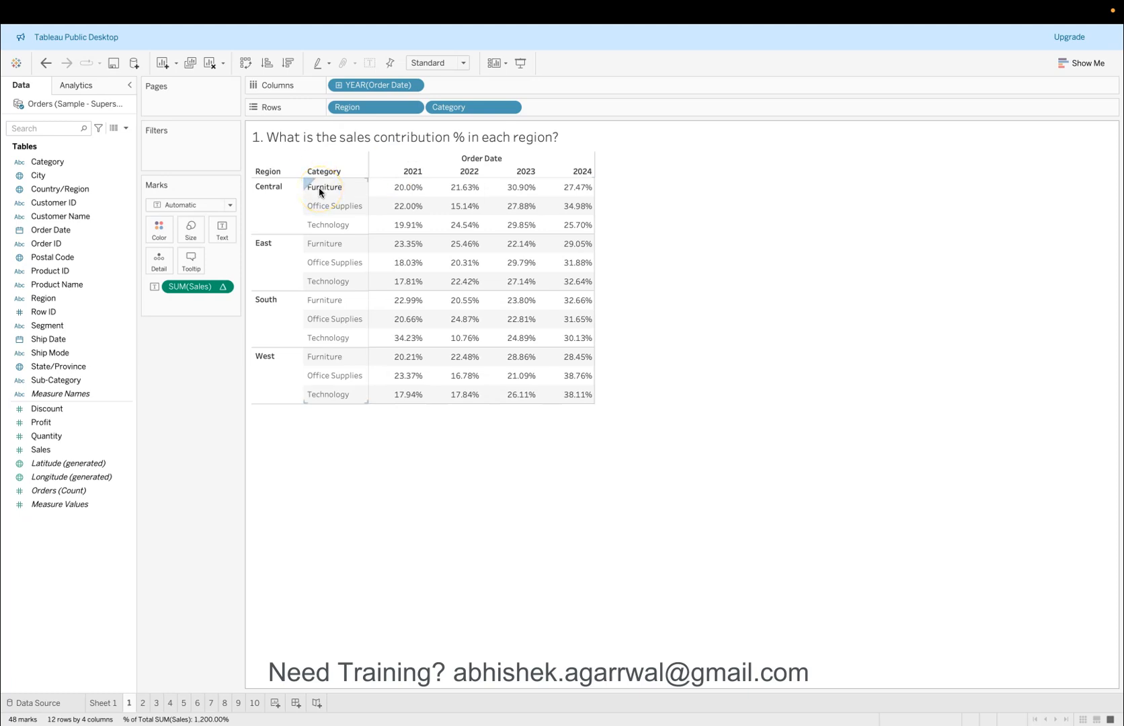
Compute the Sales Percent of Total using Region and inspect each region's share within the categories and years.
click(220, 287)
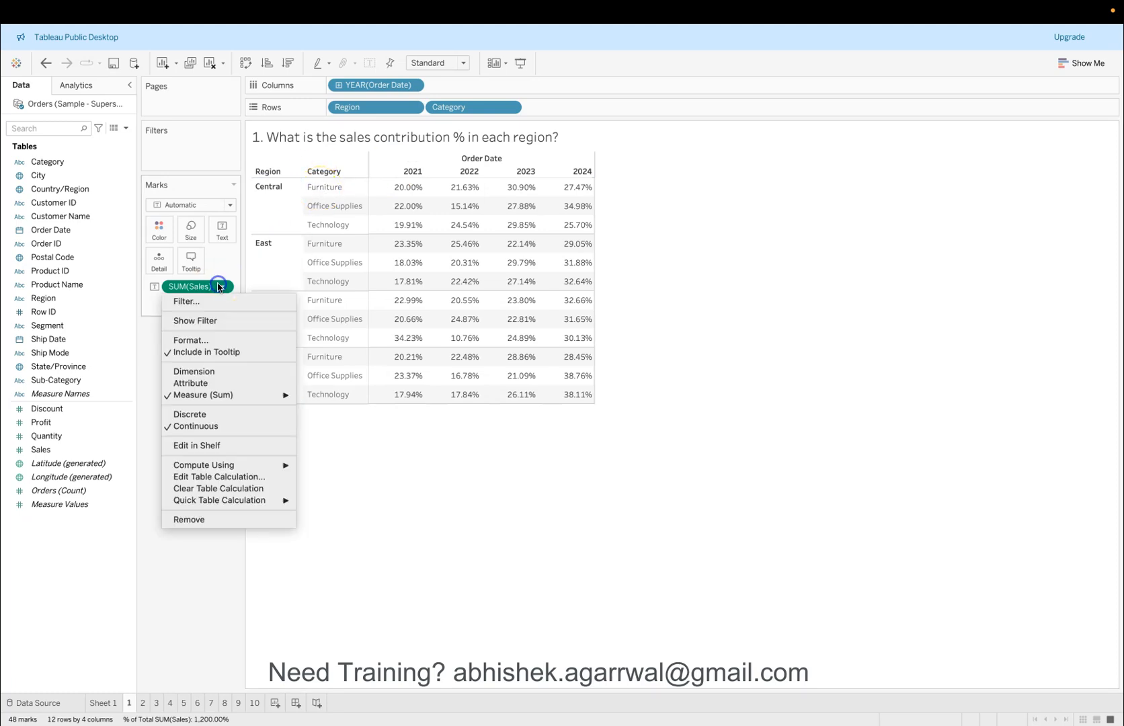
mouse_move(260, 463)
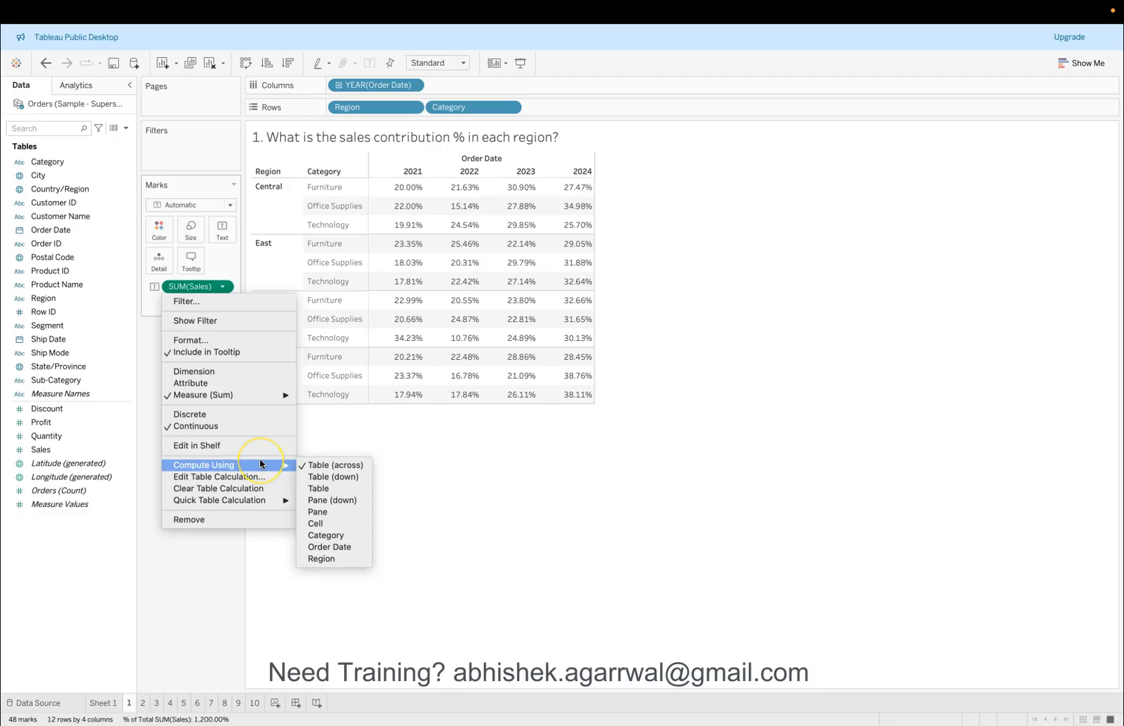
click(335, 558)
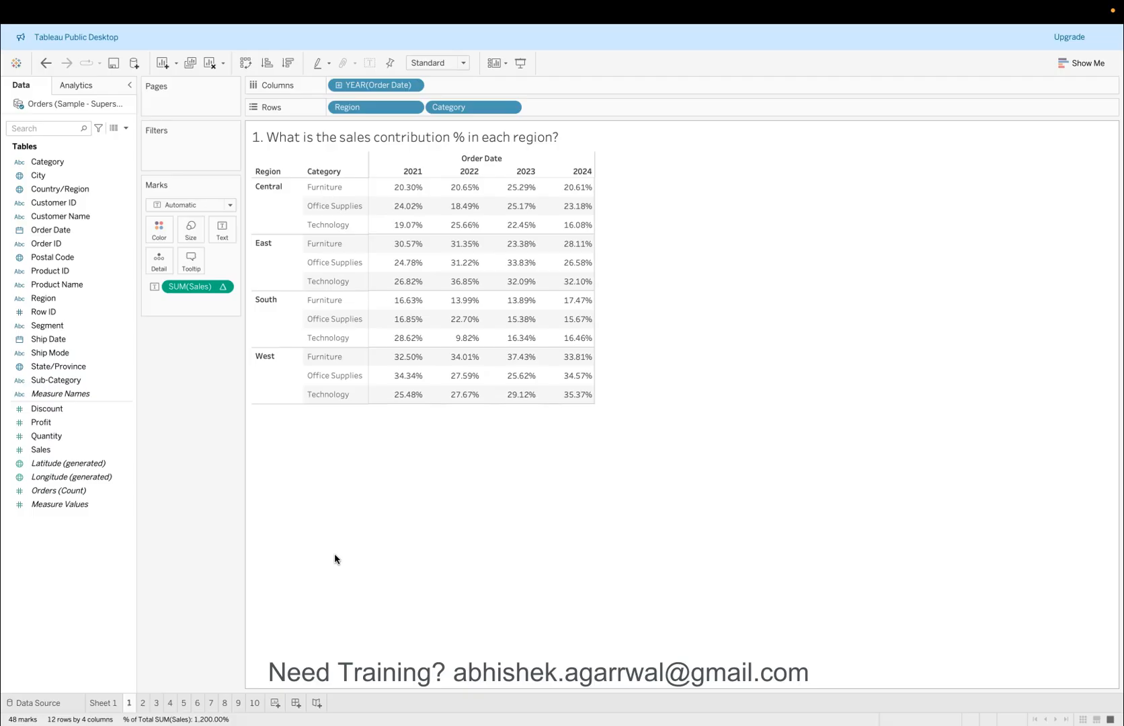
click(223, 530)
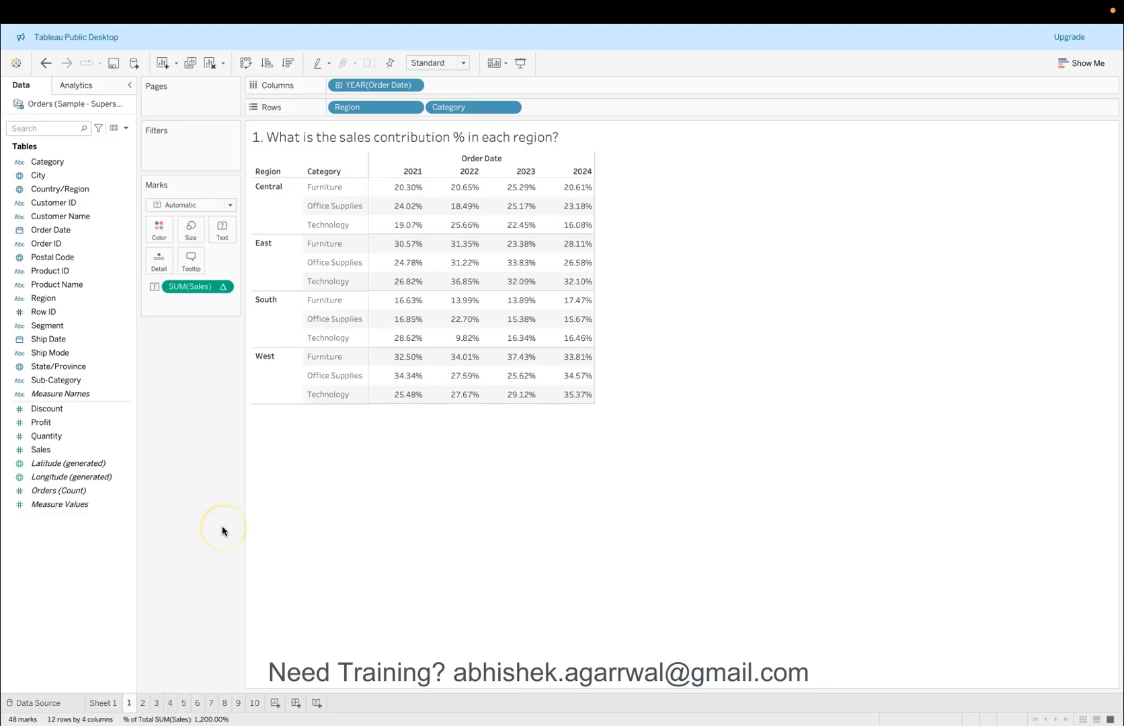
mouse_move(391, 197)
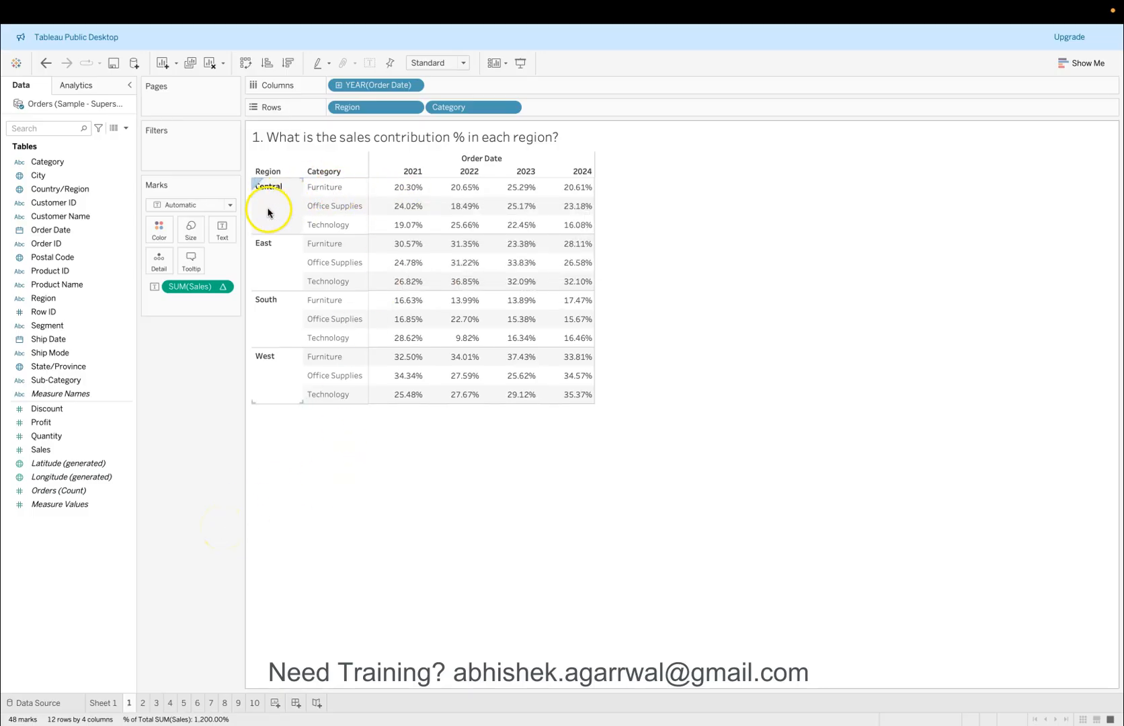
mouse_move(492, 234)
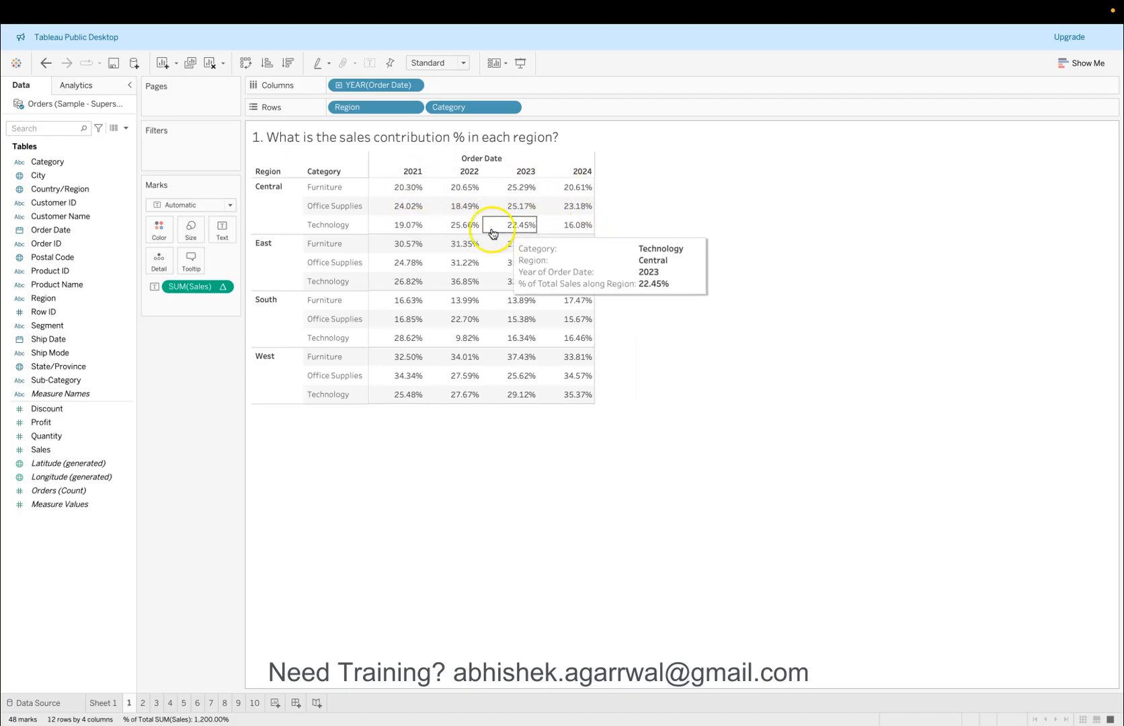
Compare the Central region's sales share for Furniture, Office Supplies and Technology across the years.
mouse_move(415, 226)
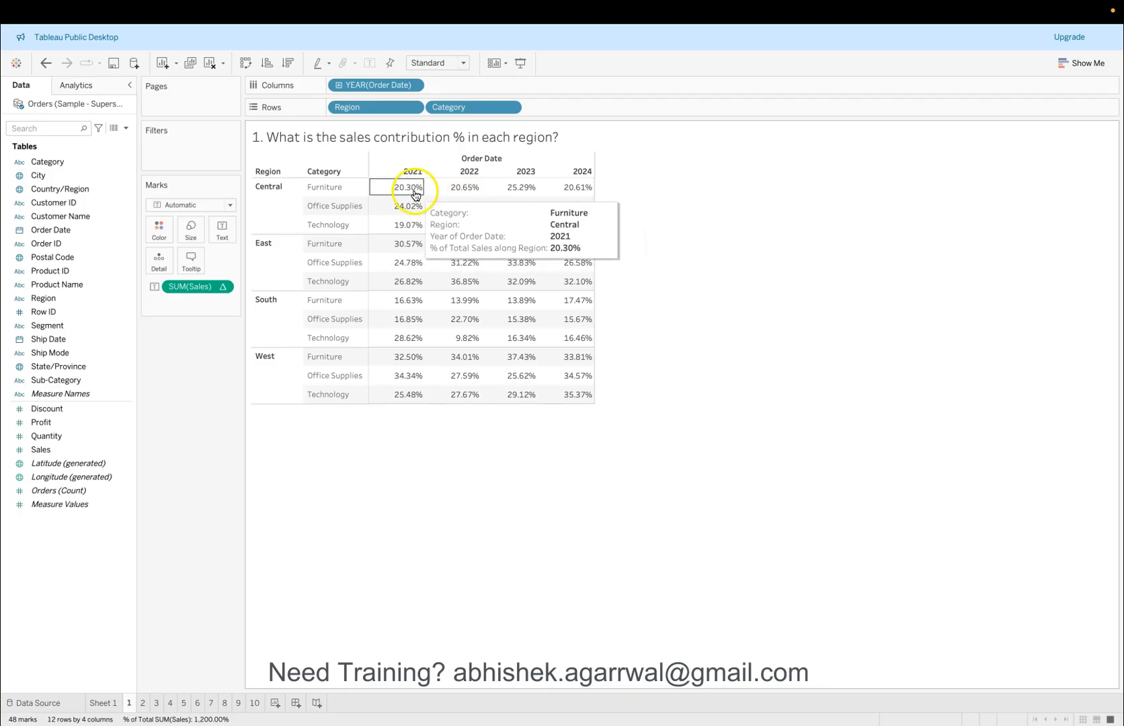
mouse_move(559, 193)
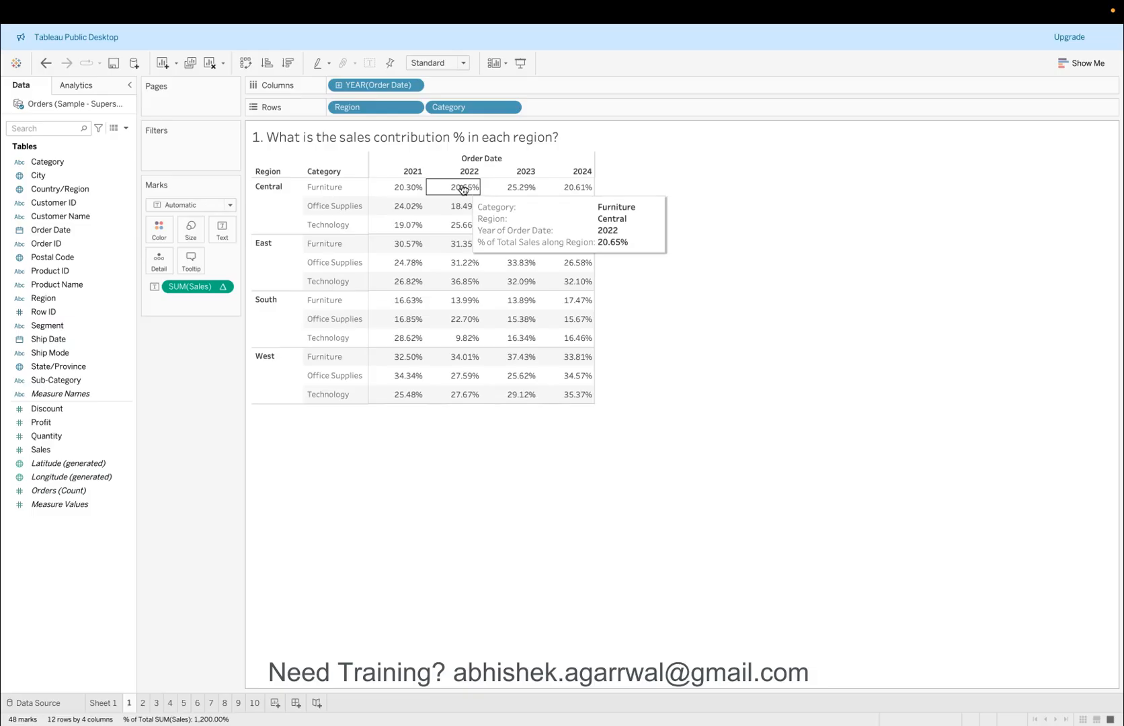
mouse_move(518, 192)
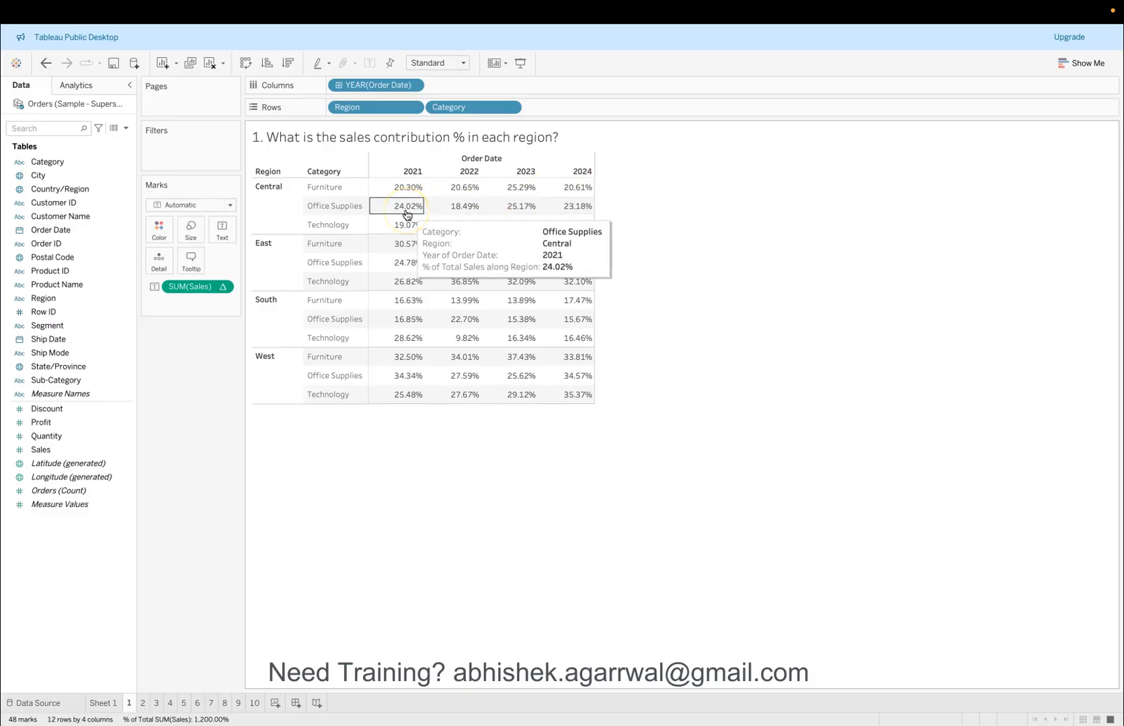
mouse_move(584, 222)
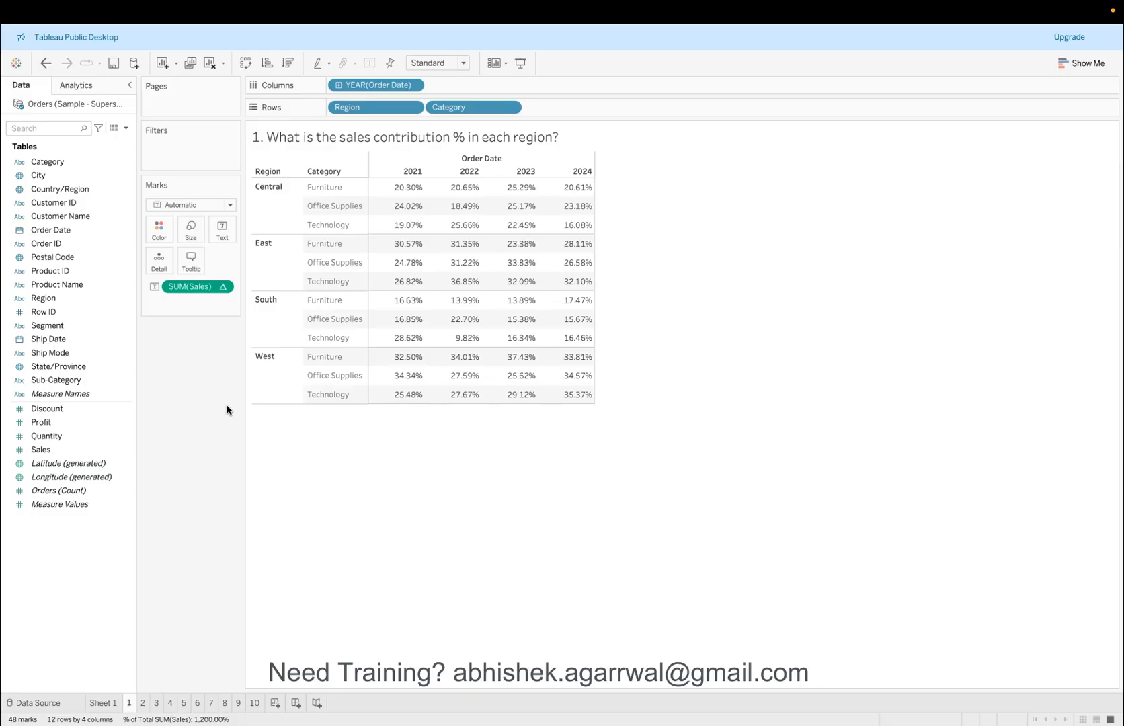
Review the compute directions available for the Sales Percent of Total and inspect the 2021 shares of the South and West regions.
click(222, 286)
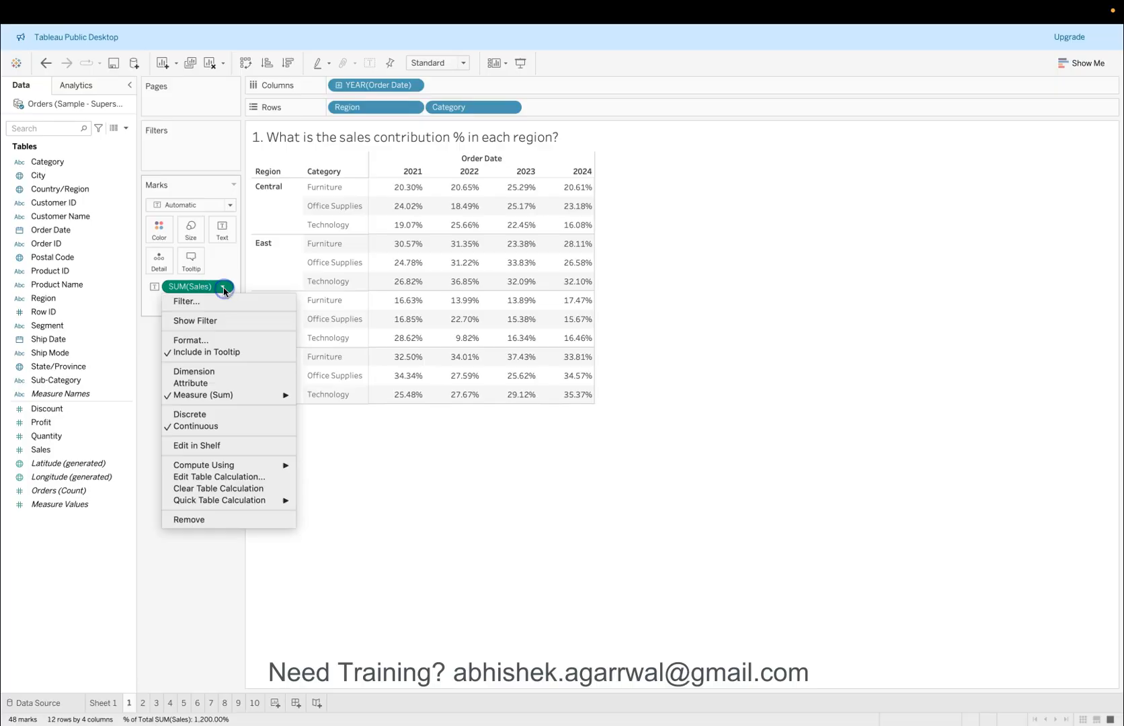
mouse_move(258, 501)
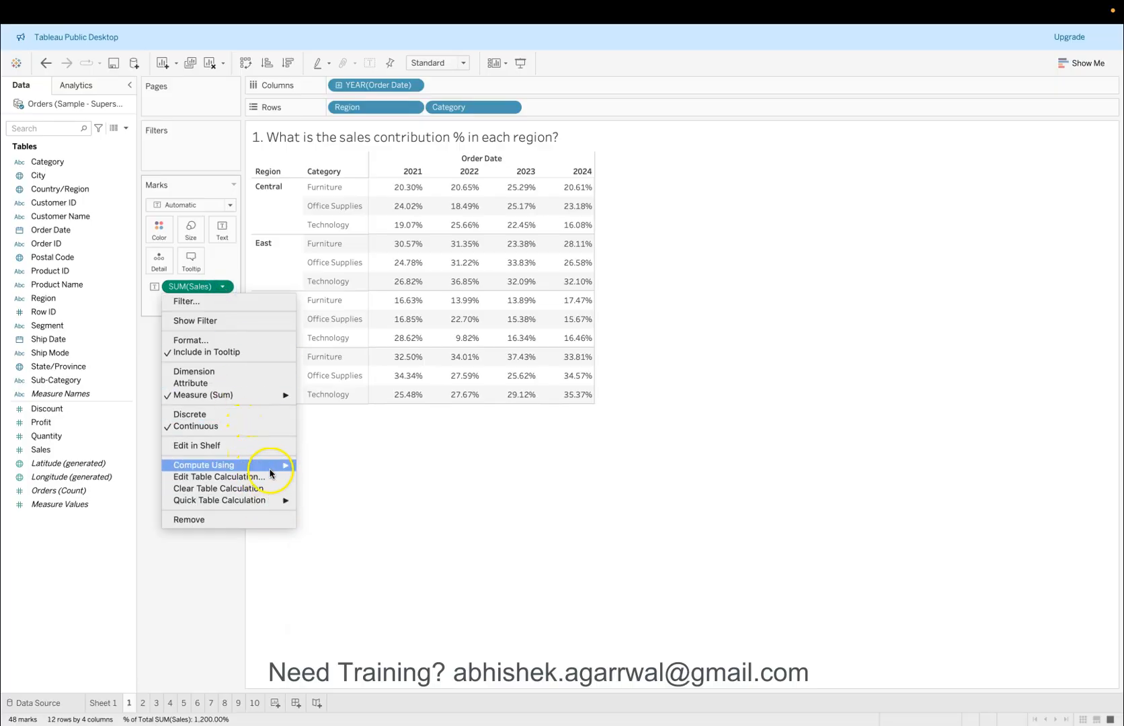
mouse_move(278, 464)
click(246, 571)
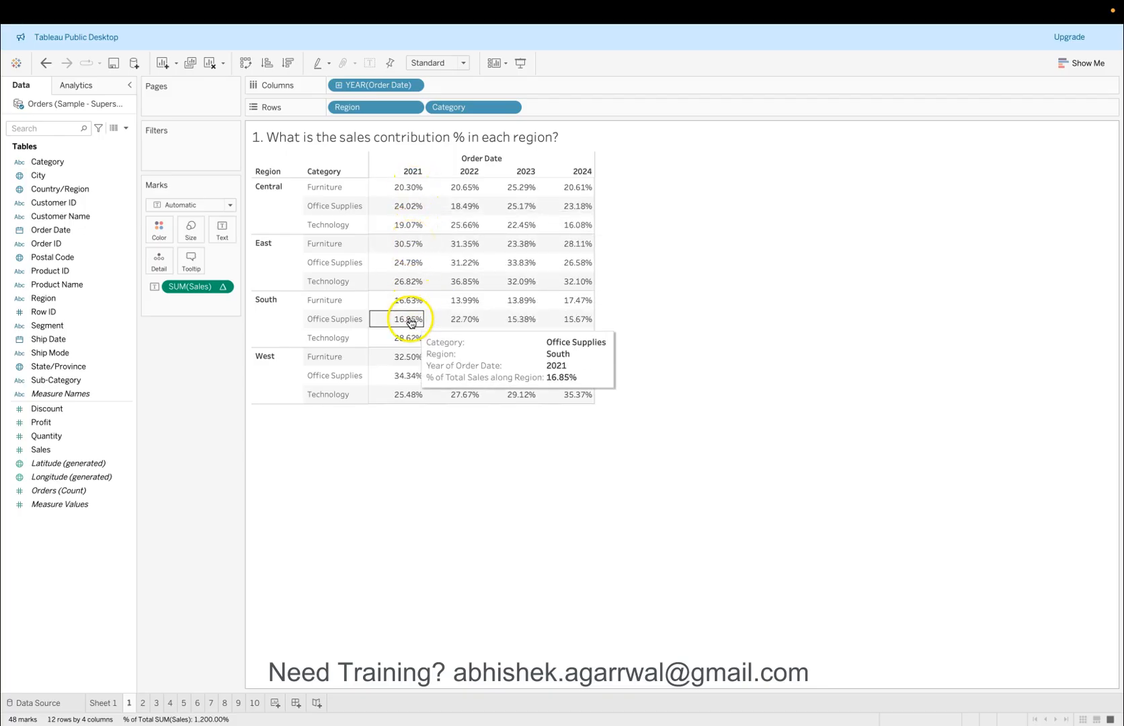
mouse_move(411, 359)
click(412, 484)
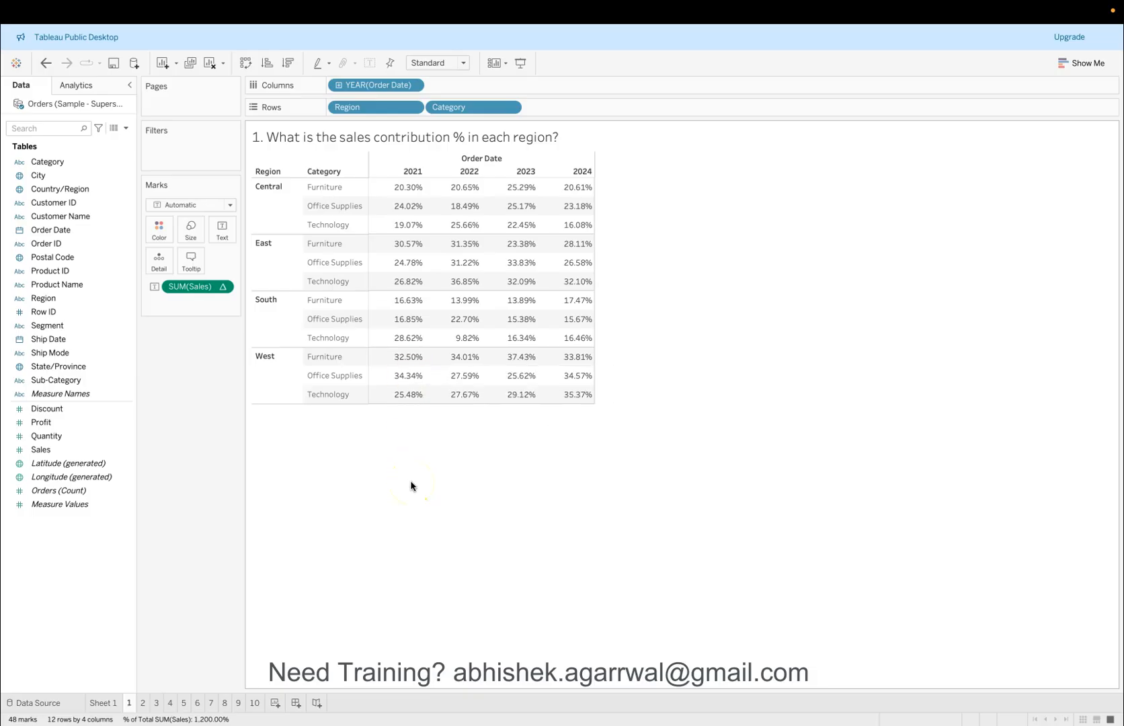
click(271, 232)
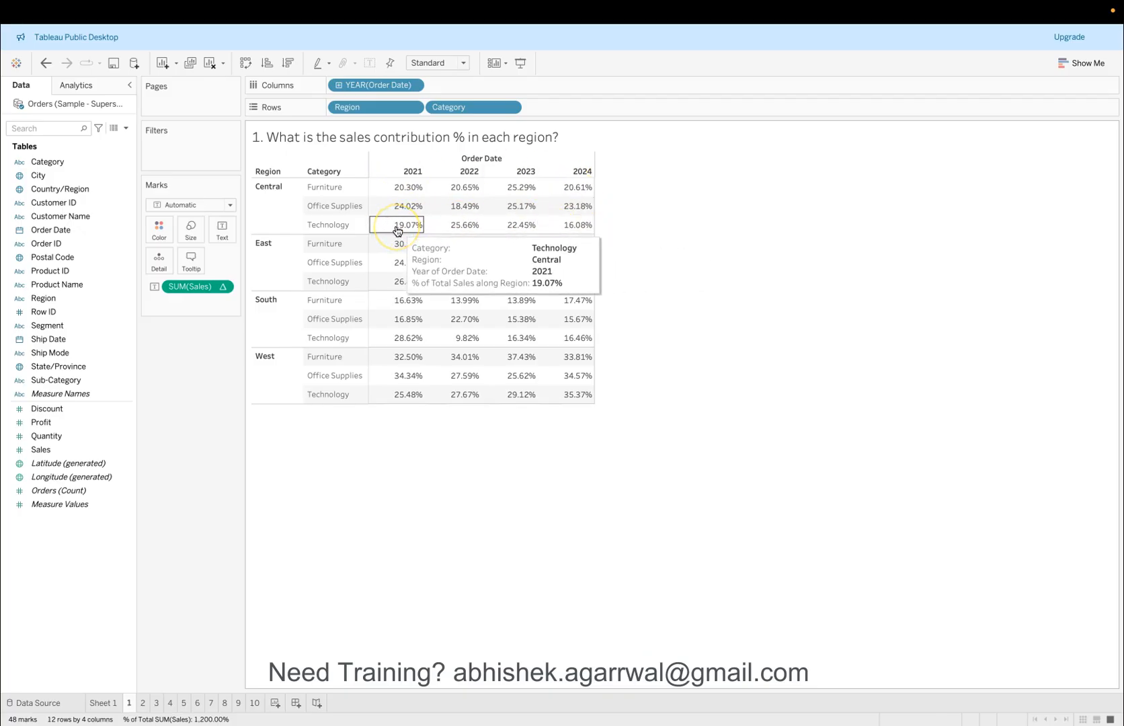
Compute the Sales Percent of Total using Pane and inspect the contributions of the categories and years within each region.
click(223, 287)
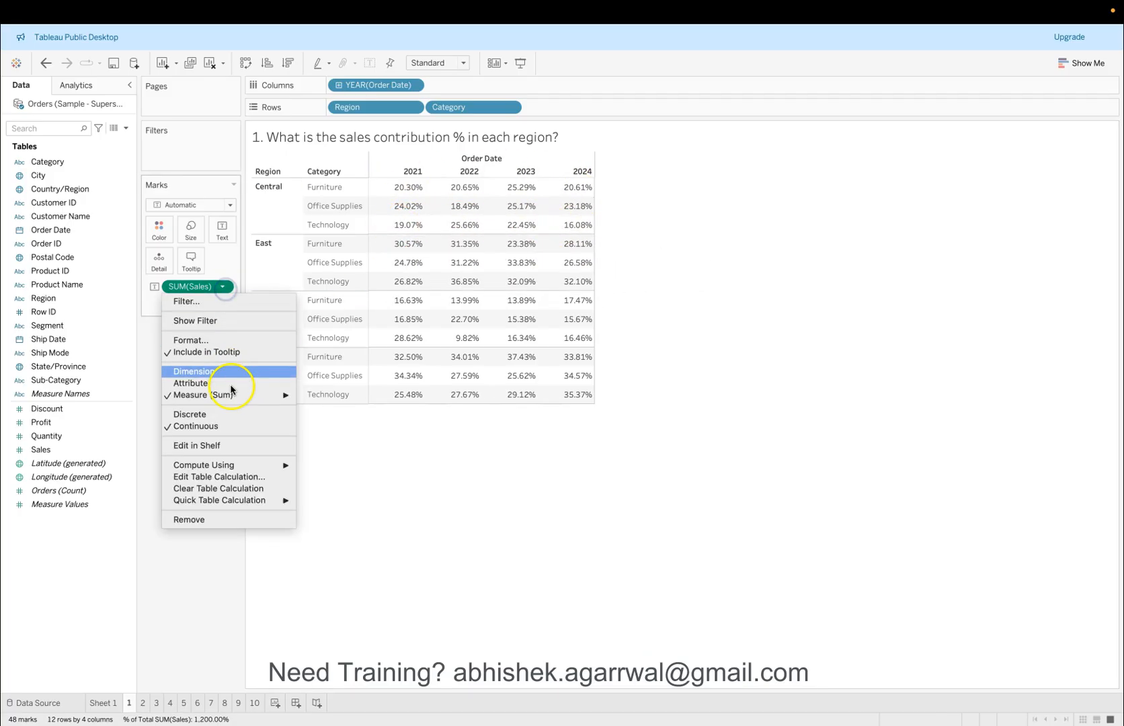
mouse_move(250, 466)
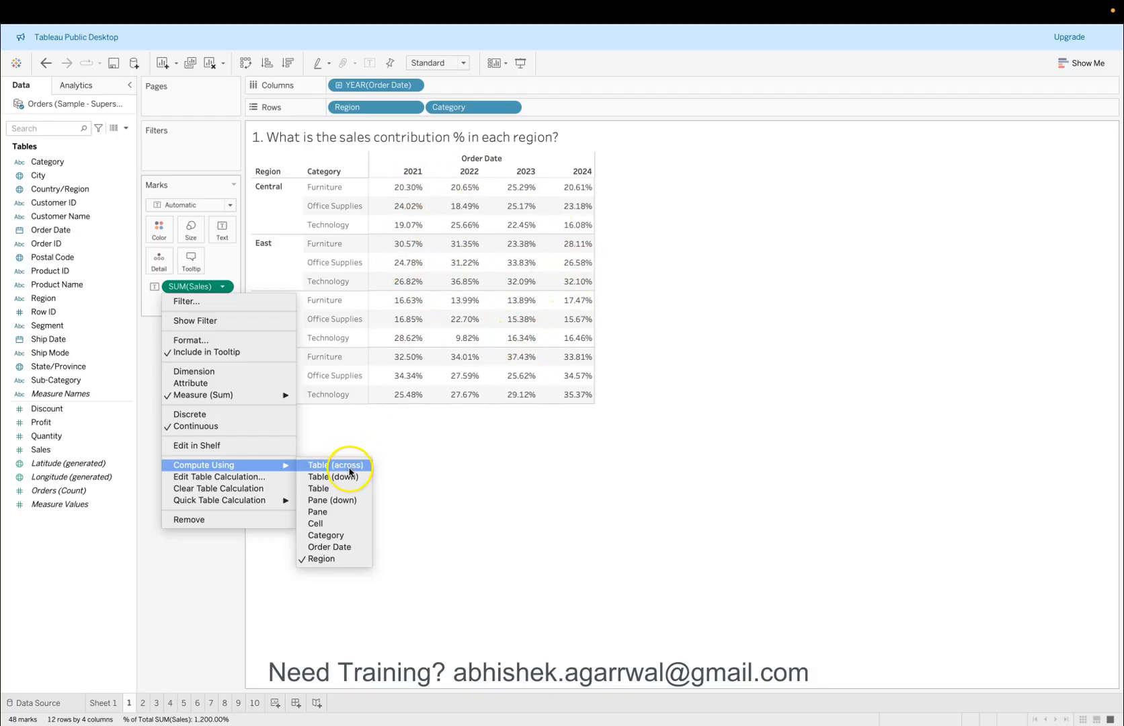
click(344, 512)
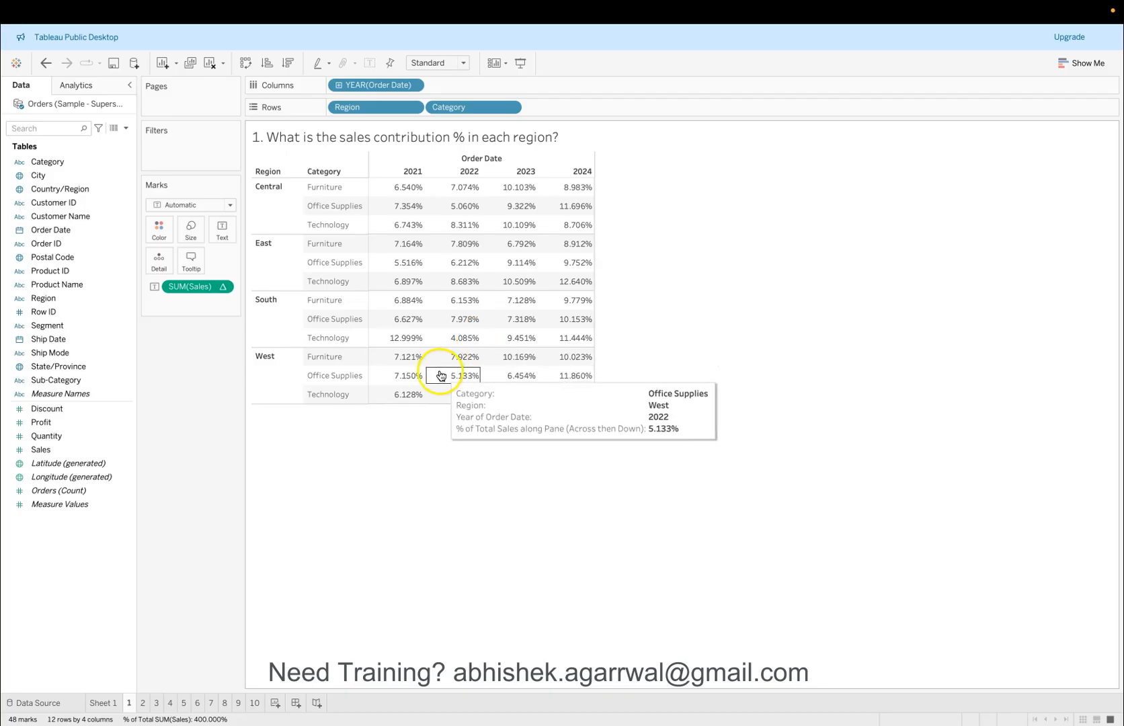
click(304, 210)
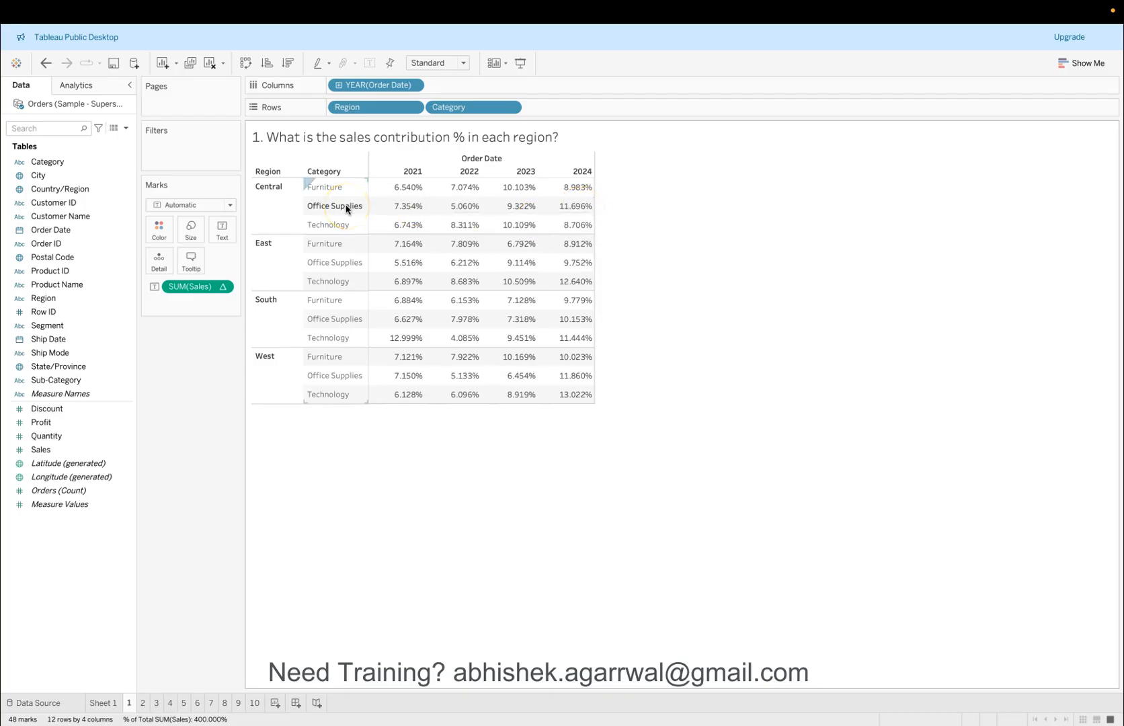
click(564, 361)
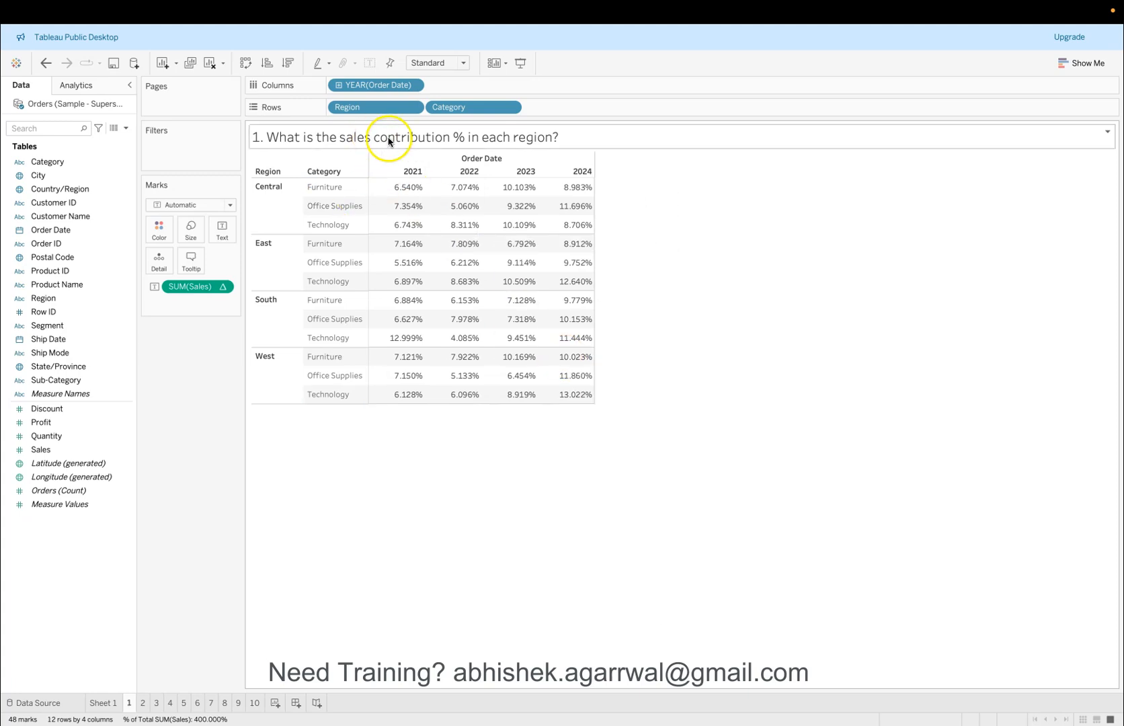
click(480, 464)
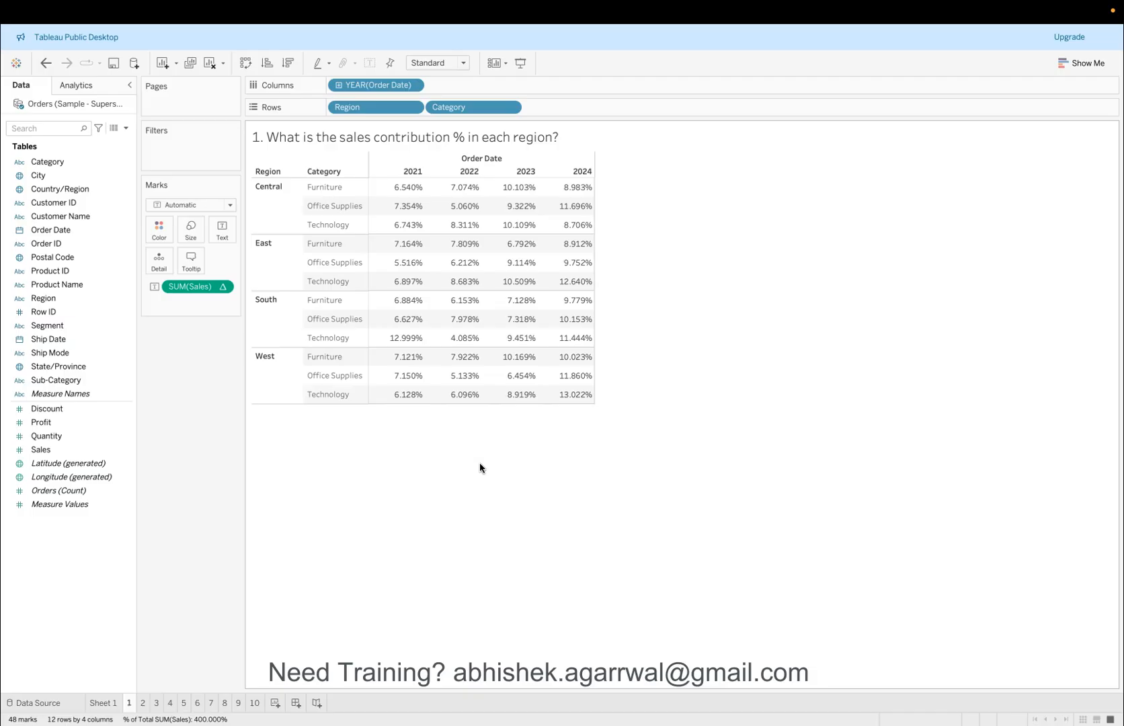
mouse_move(372, 223)
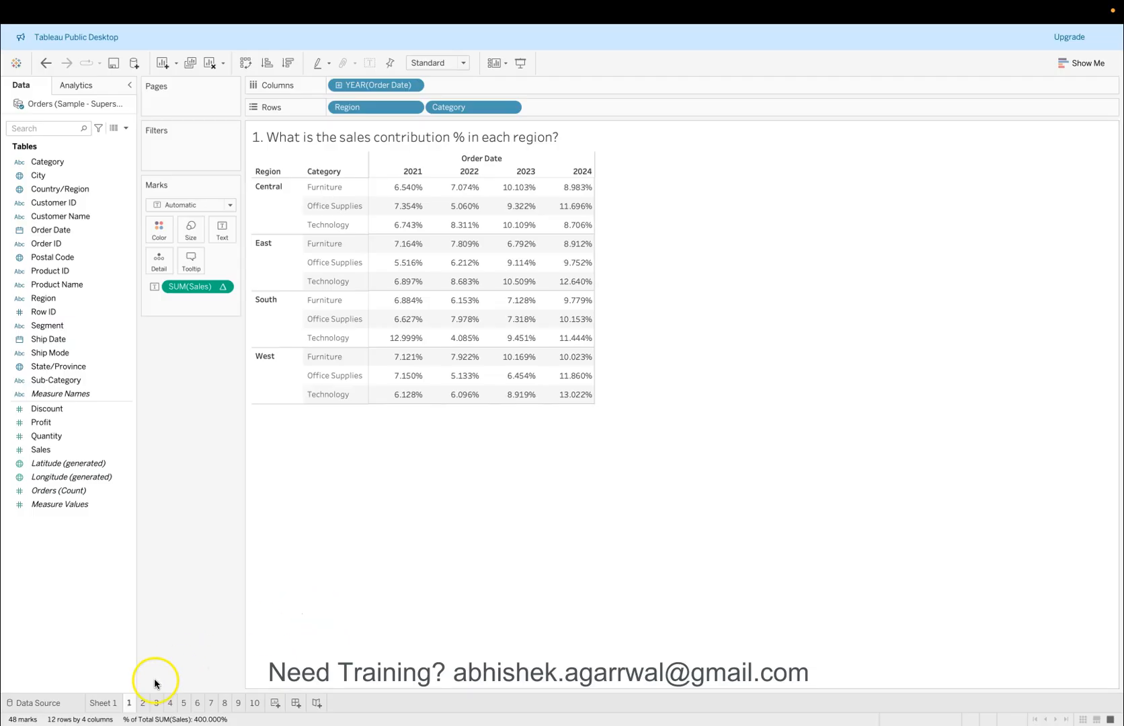
Open worksheet 2 on the sales contribution % in each year and apply the Percent of Total quick table calculation to Sales.
click(143, 703)
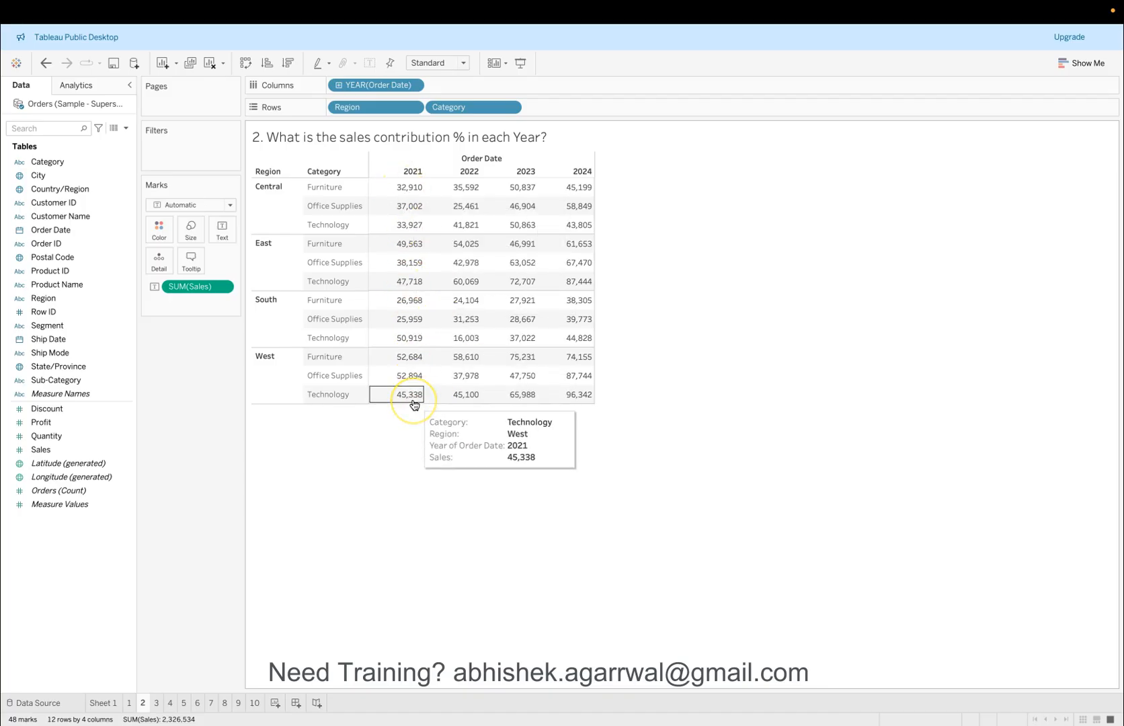
click(224, 288)
mouse_move(259, 489)
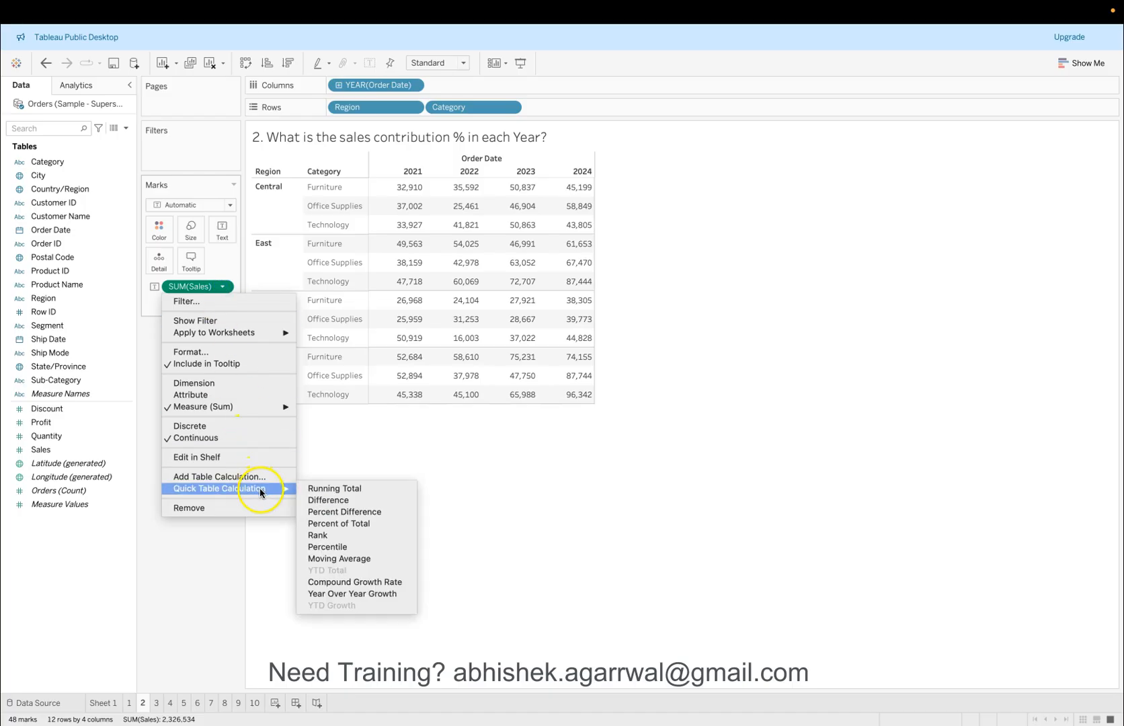
click(332, 525)
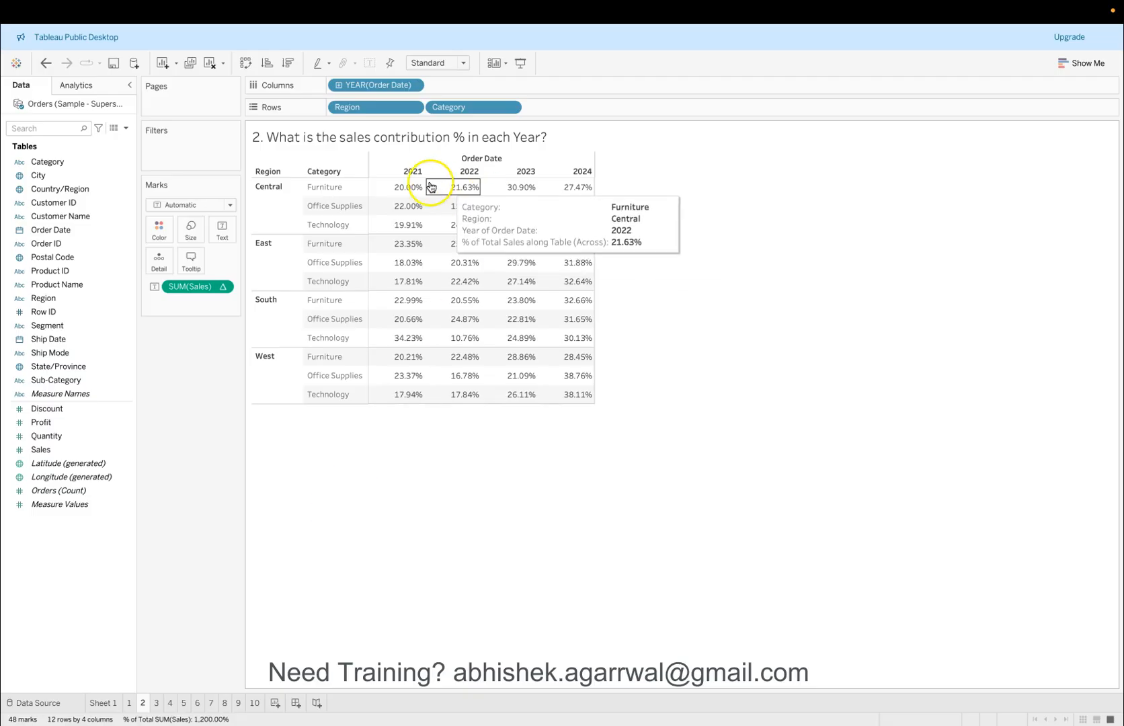
Edit the Sales table calculation on worksheet 2 to compute using Table (down), with calculation assistance showing the scope.
click(222, 286)
mouse_move(260, 464)
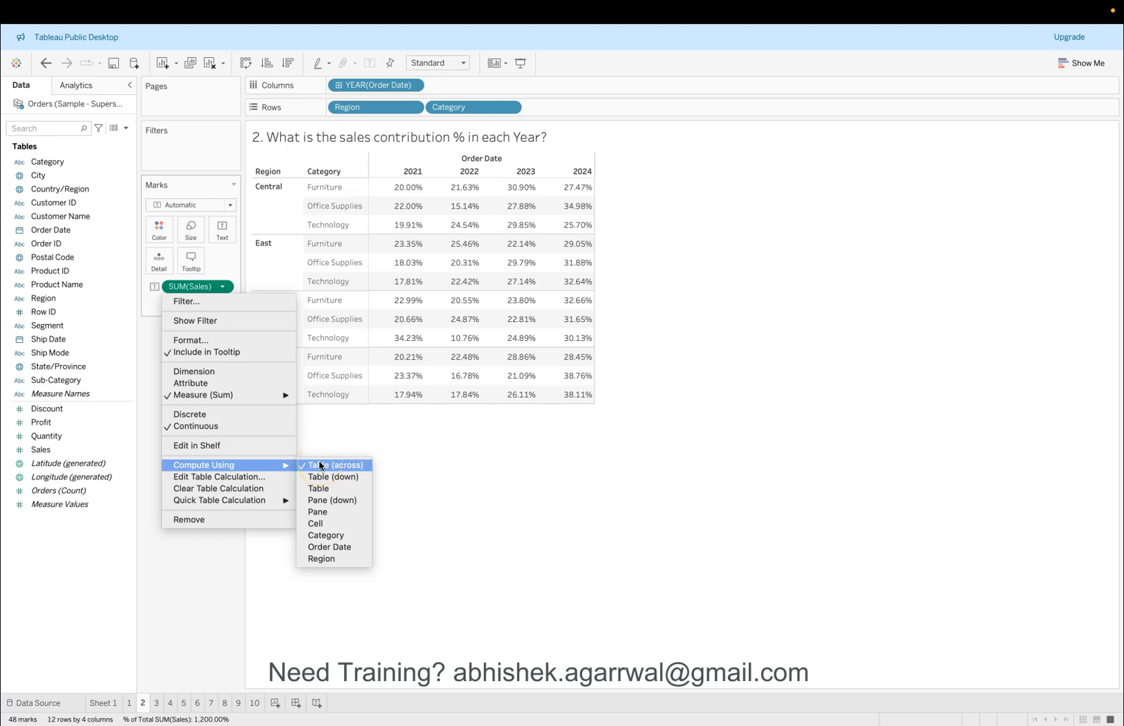
click(350, 467)
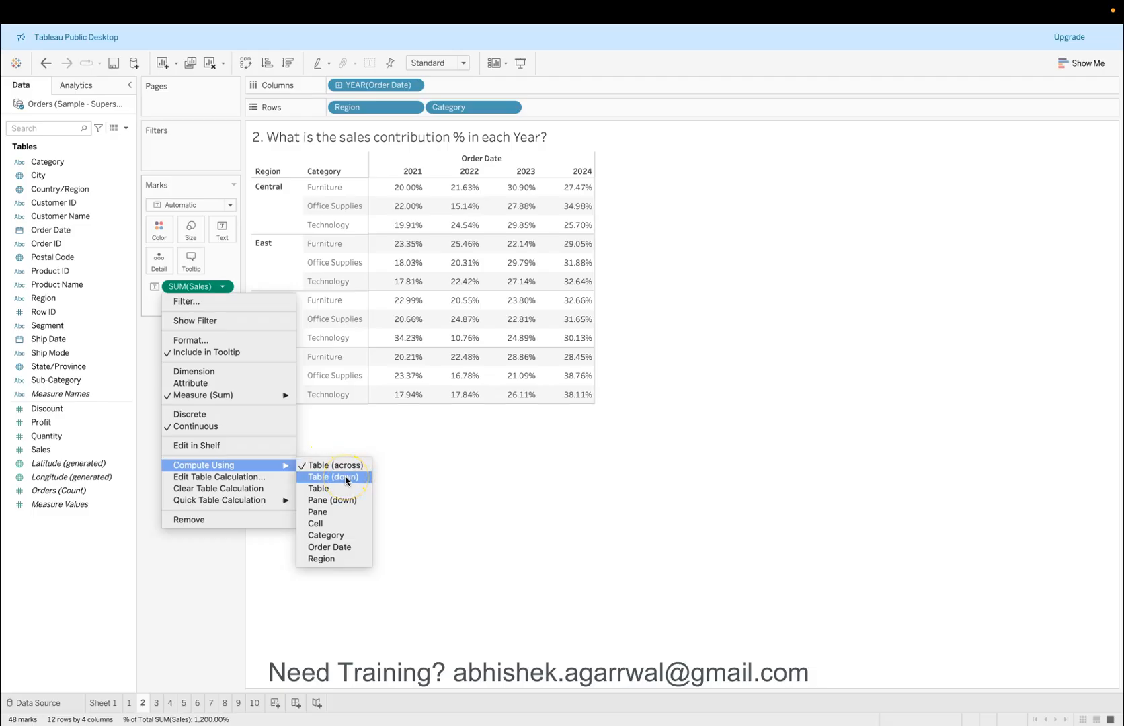
click(265, 479)
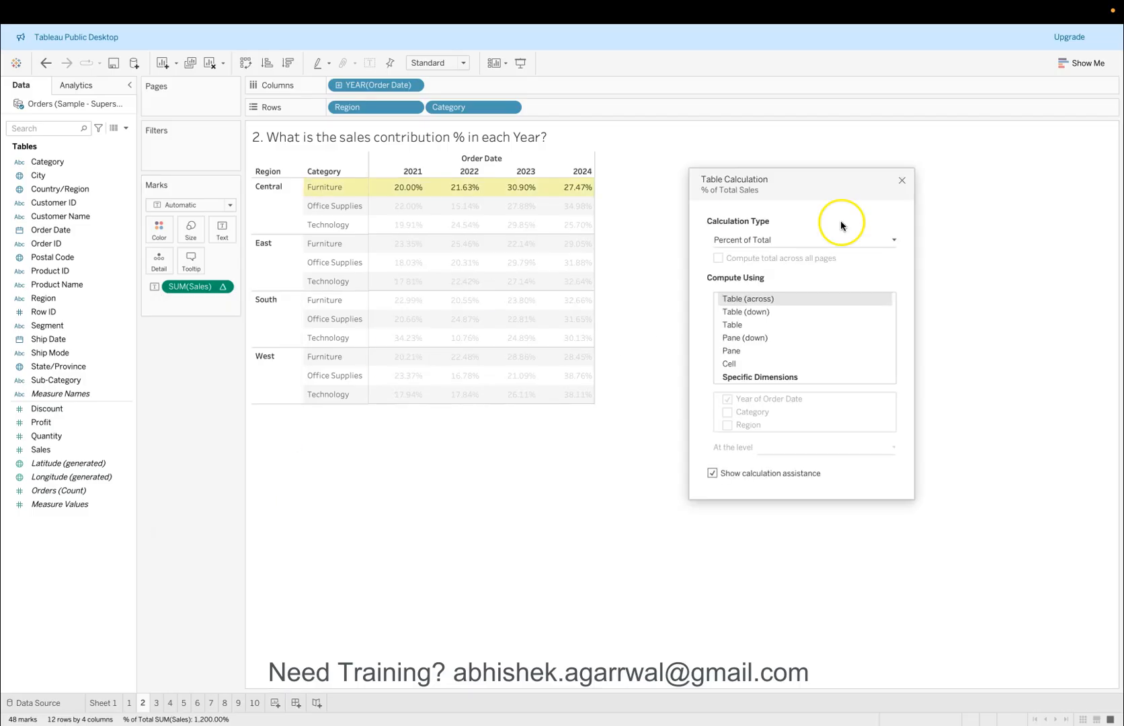
click(791, 311)
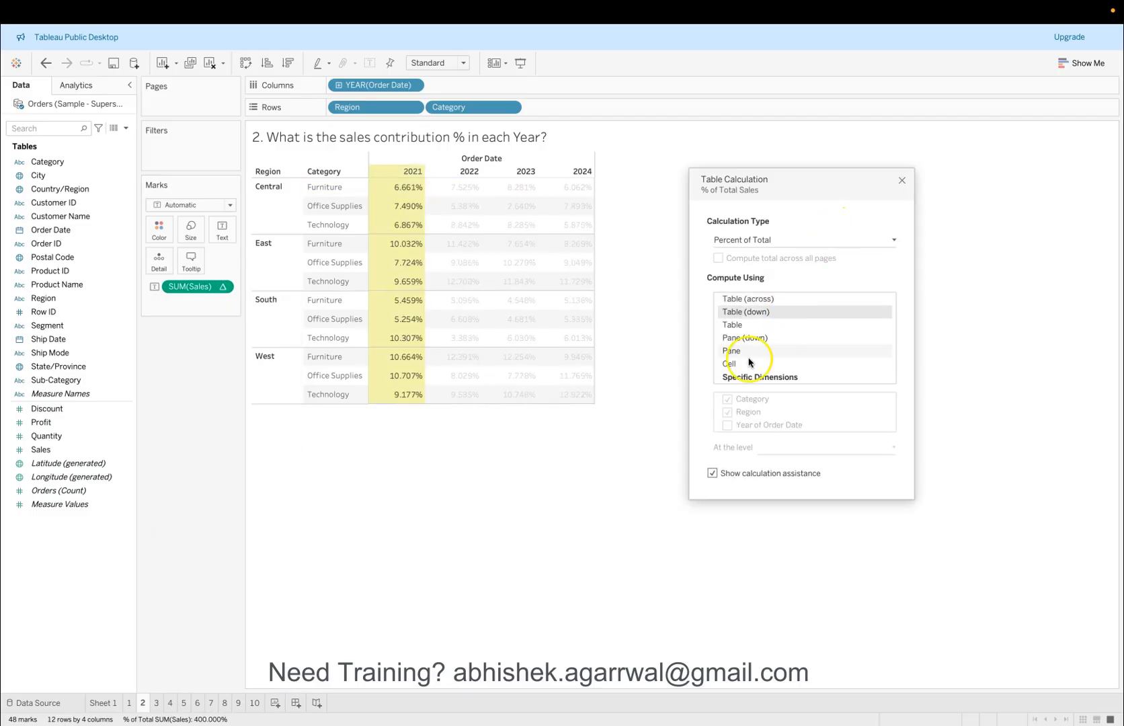
click(416, 499)
click(902, 180)
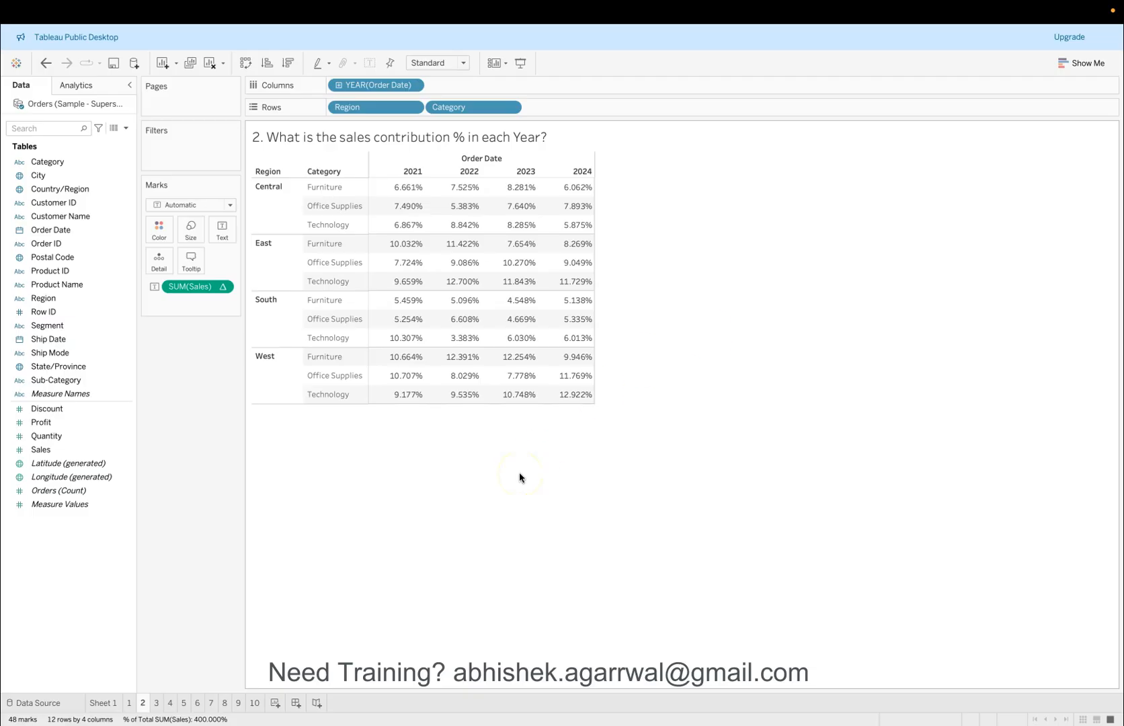
Open worksheet 3 on the sales contribution in product category and apply the Percent of Total quick table calculation to Sales.
click(157, 703)
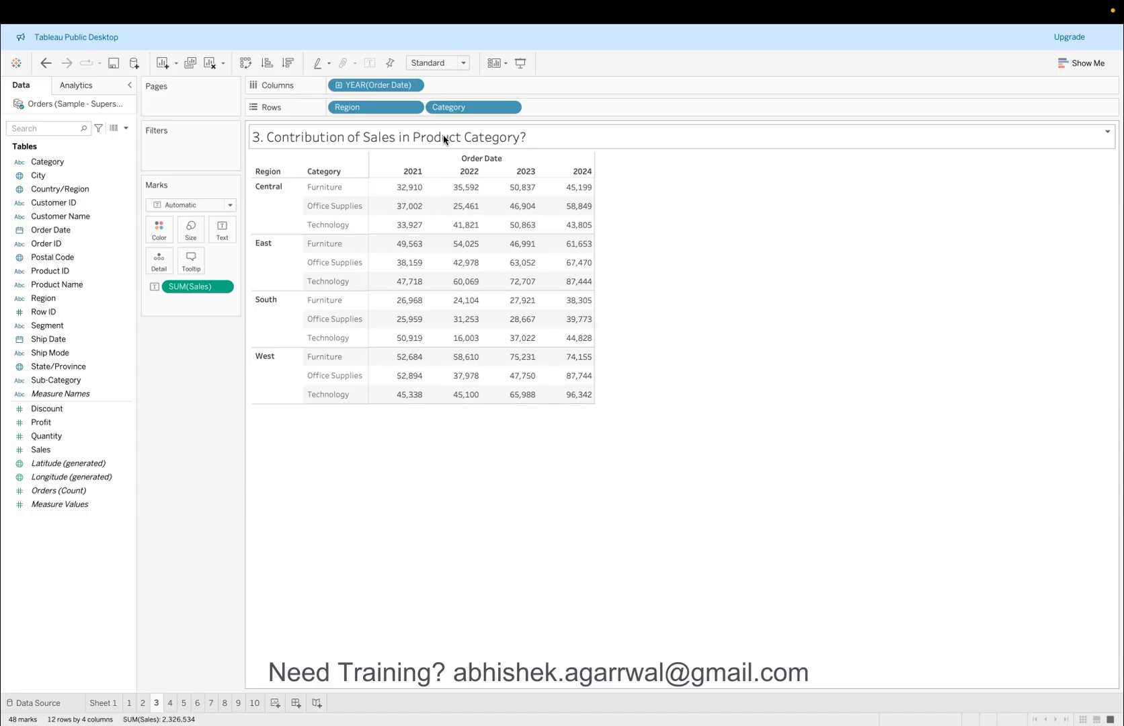
mouse_move(389, 193)
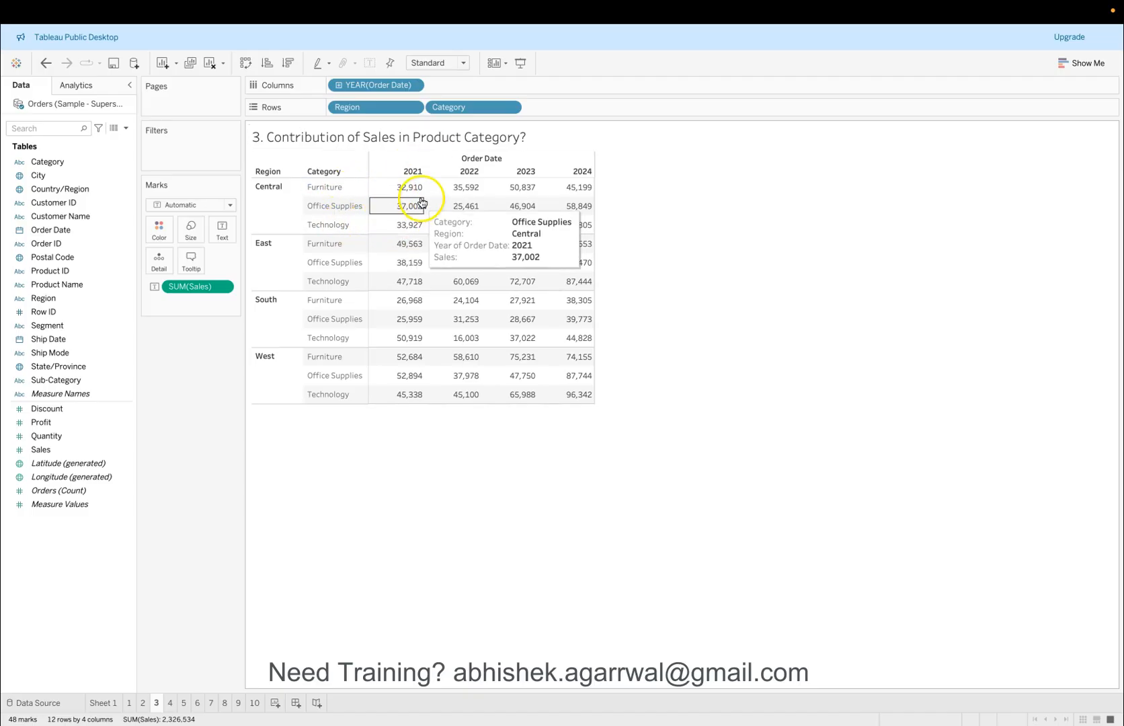
mouse_move(464, 195)
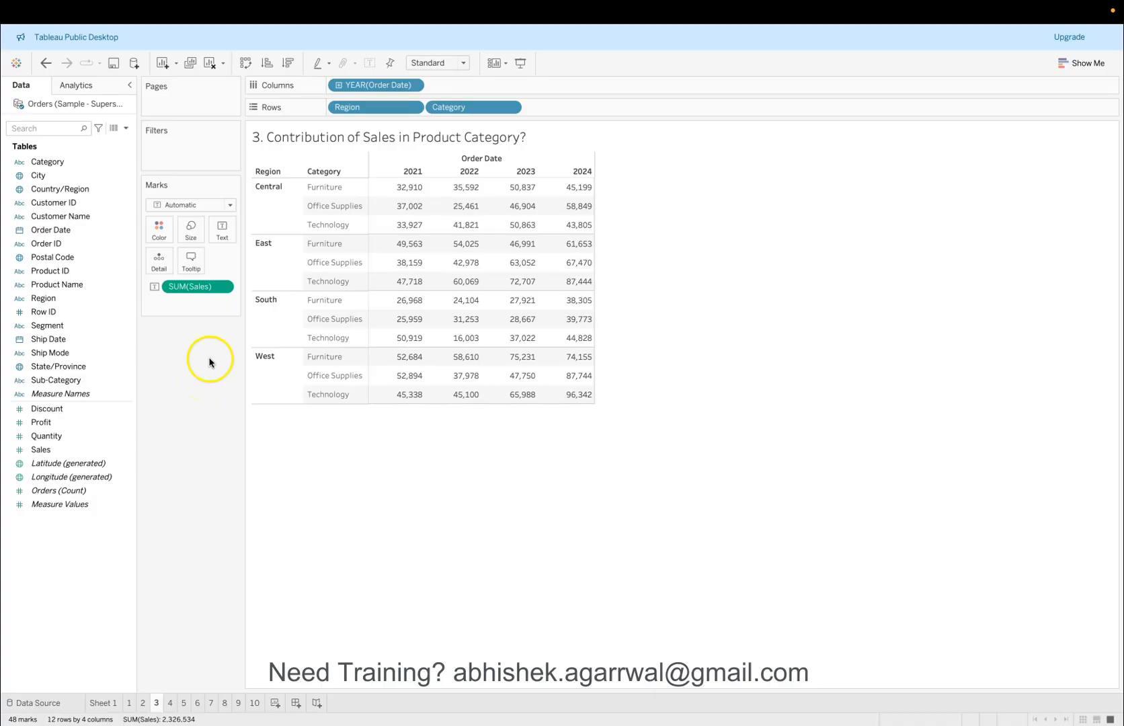
click(221, 286)
mouse_move(265, 488)
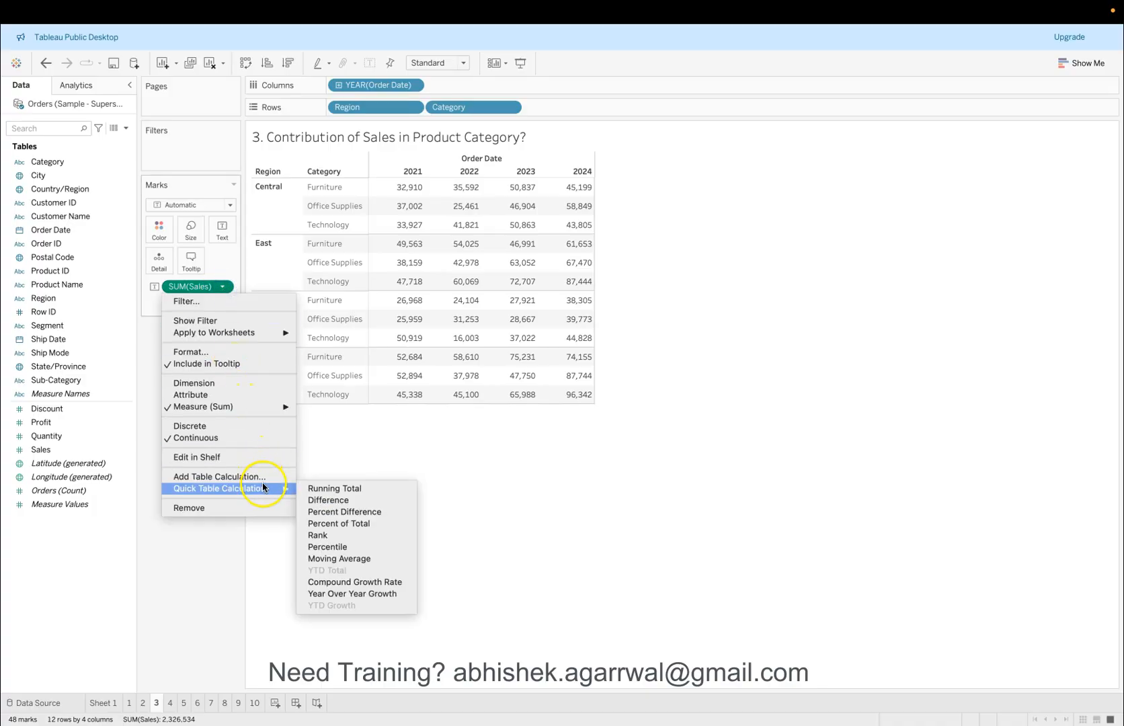
click(331, 523)
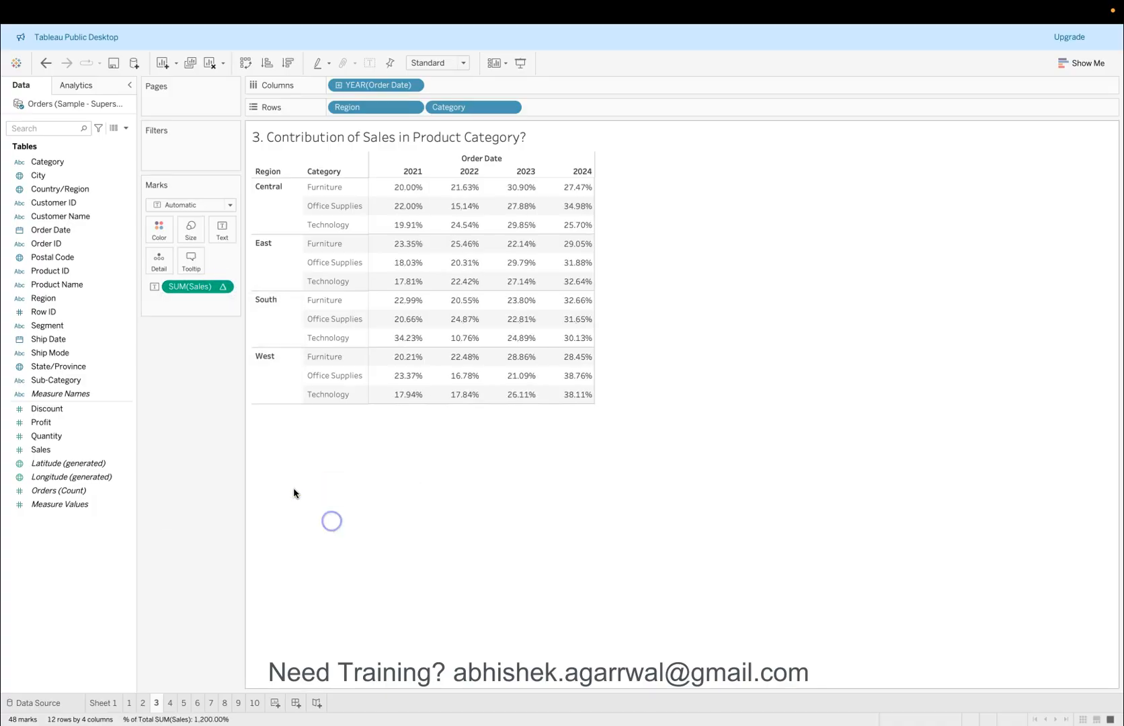
Compute the Sales Percent of Total using Pane (down) and inspect the Central region's category shares in each year.
click(221, 286)
mouse_move(260, 469)
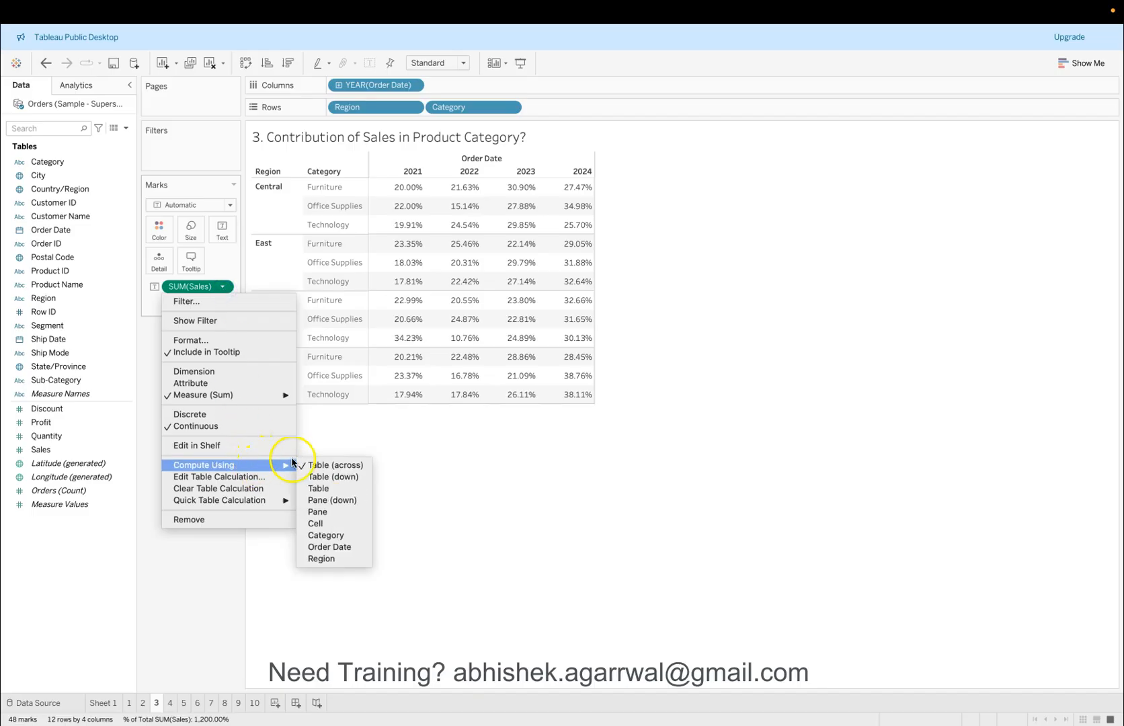
click(332, 500)
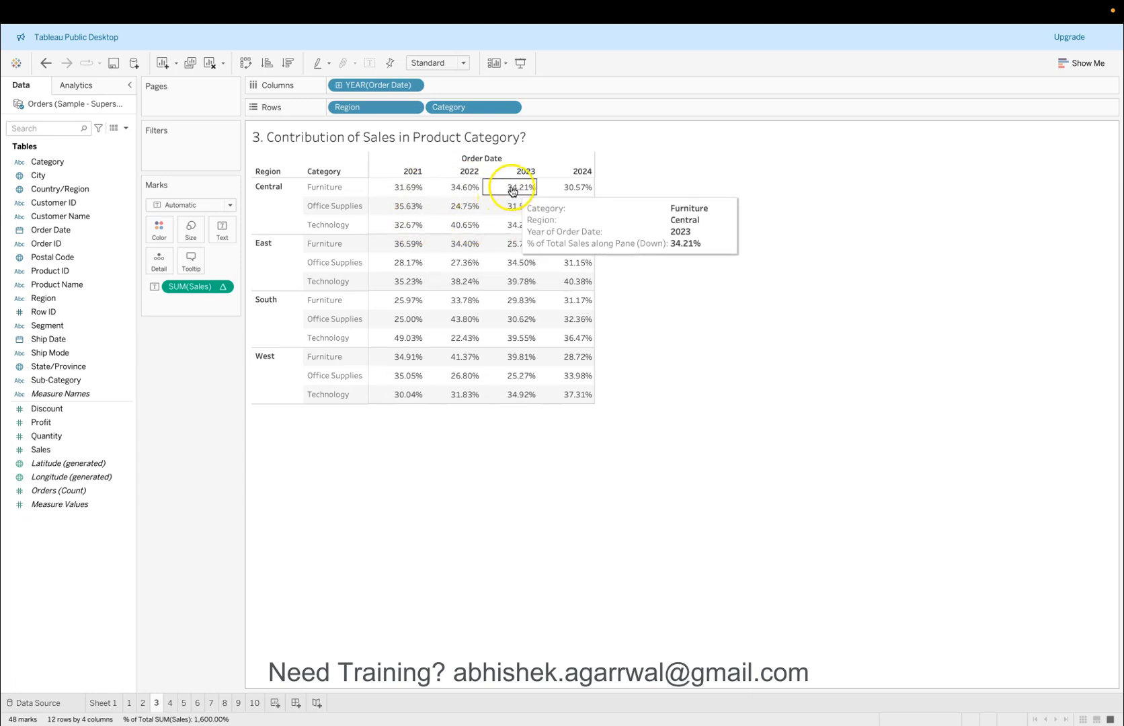
mouse_move(567, 224)
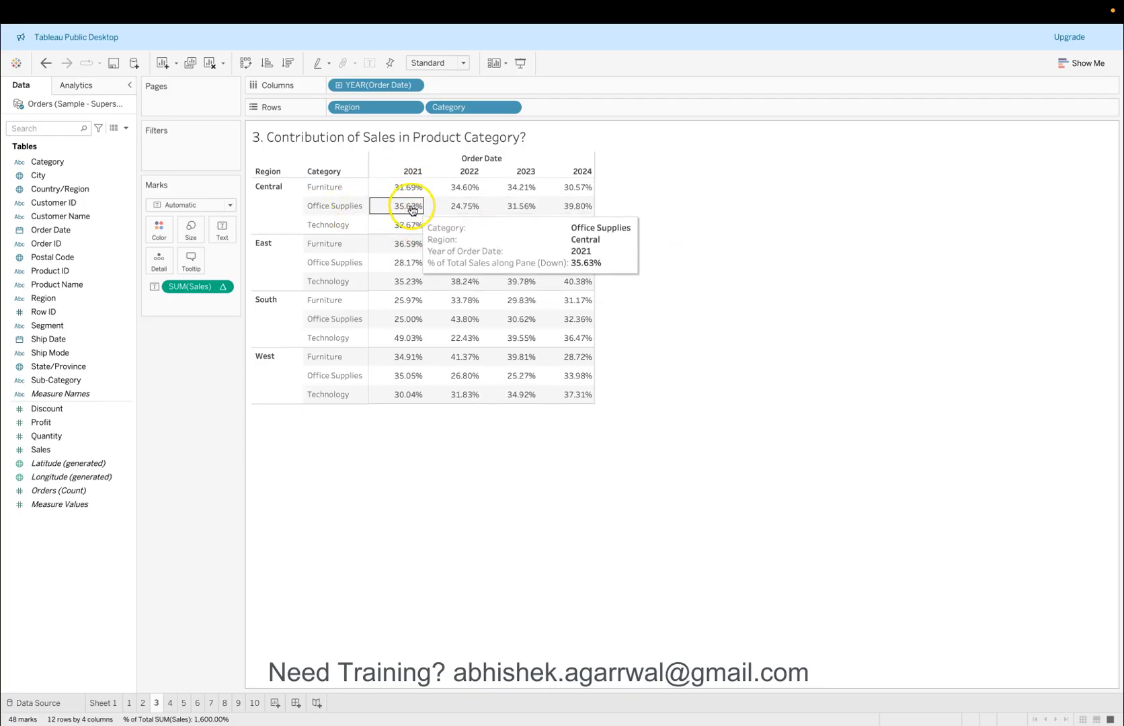
mouse_move(415, 227)
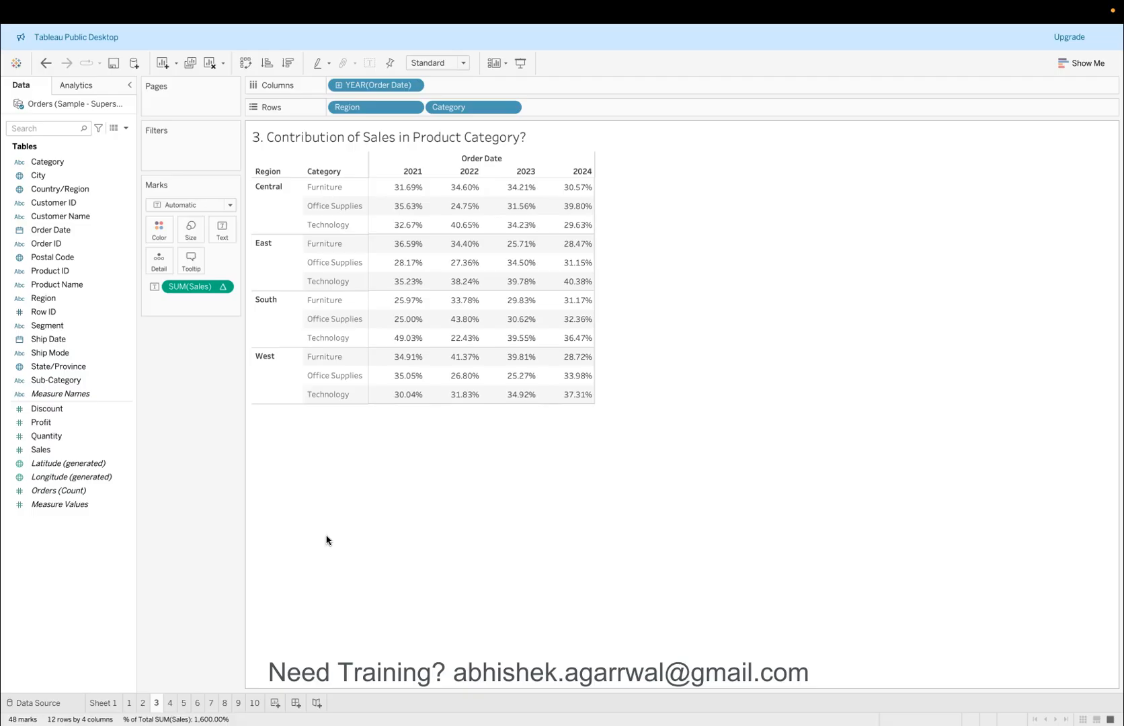
Open worksheet 4 on total sales in the respective region and apply the Running Total quick table calculation to Sales.
click(171, 703)
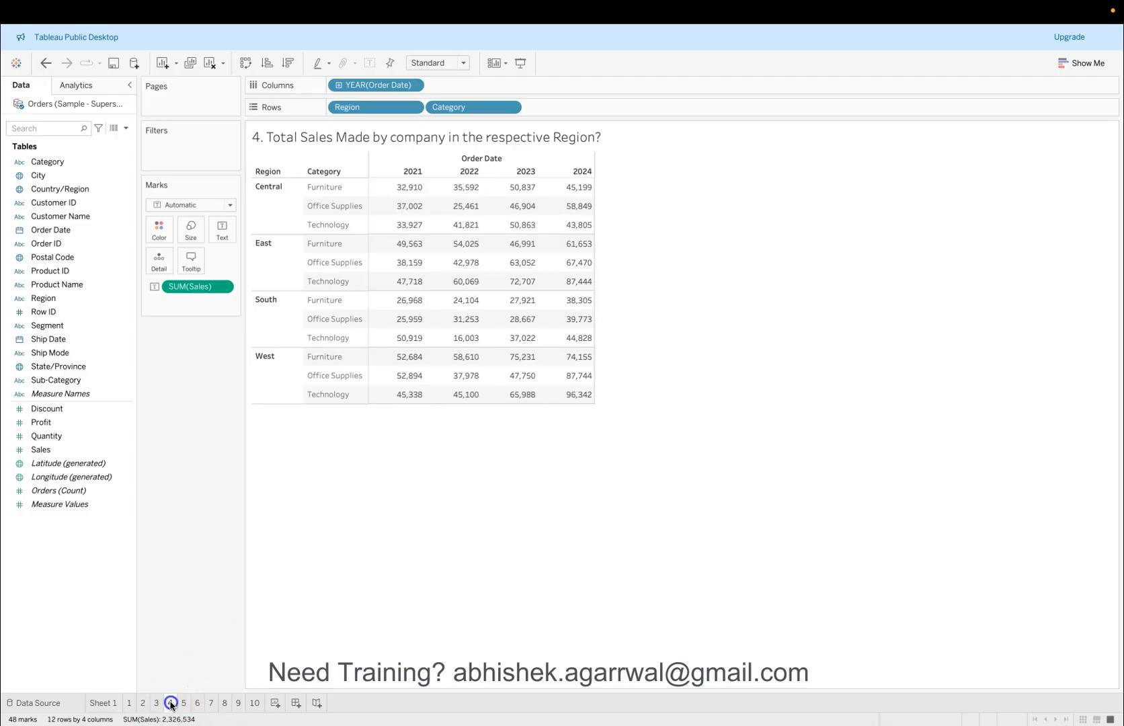
click(293, 562)
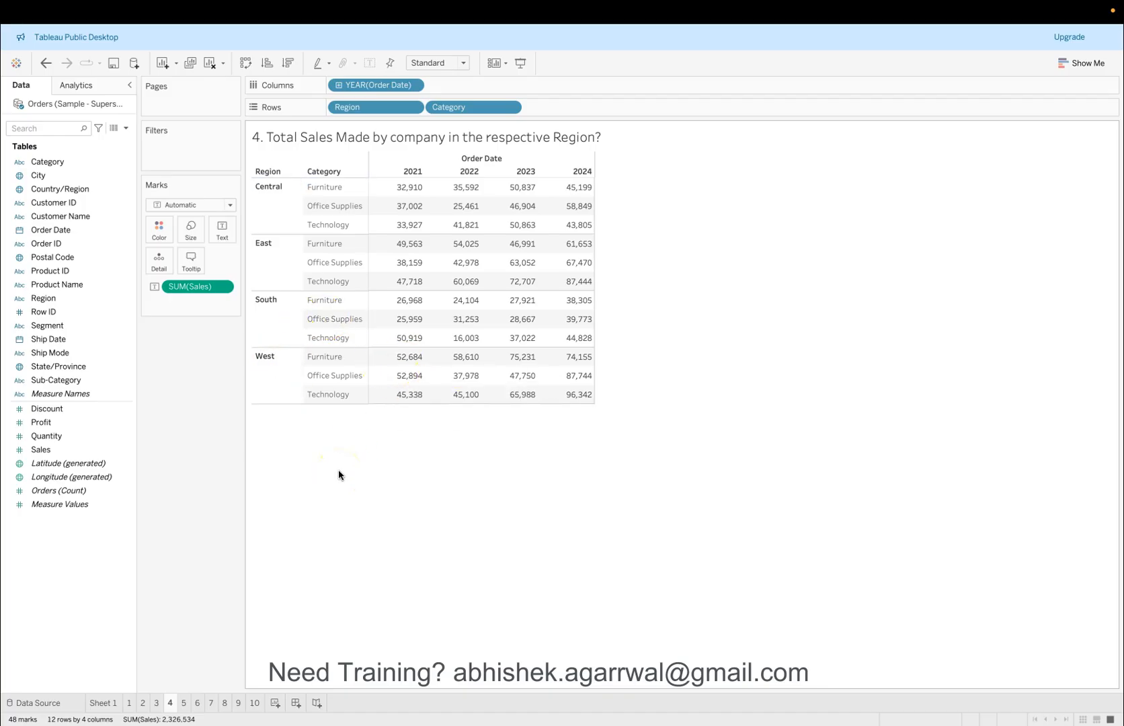
click(224, 287)
mouse_move(260, 491)
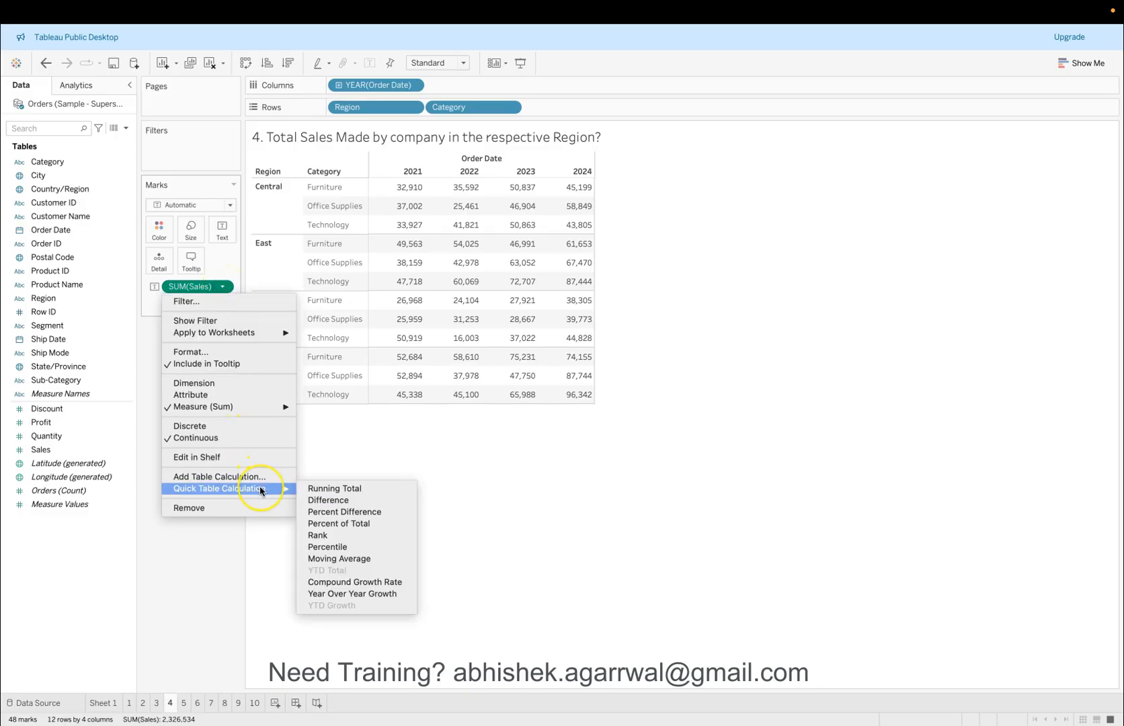
click(346, 488)
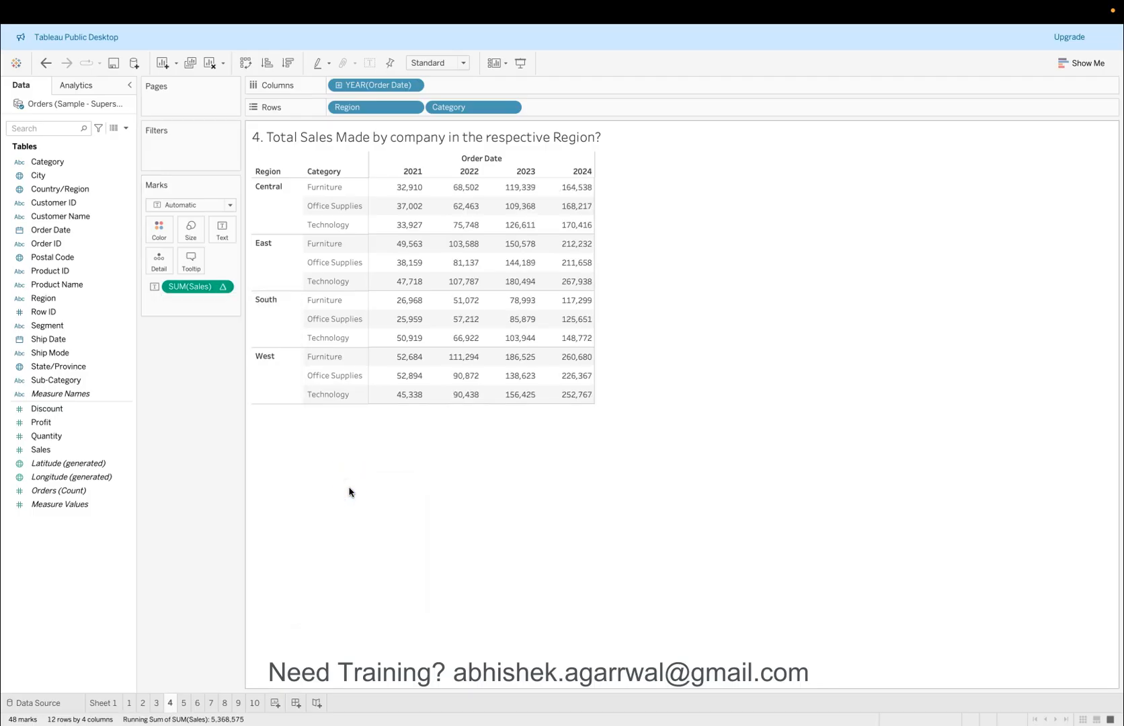
Compute the Sales running total using Pane (across then down).
click(223, 286)
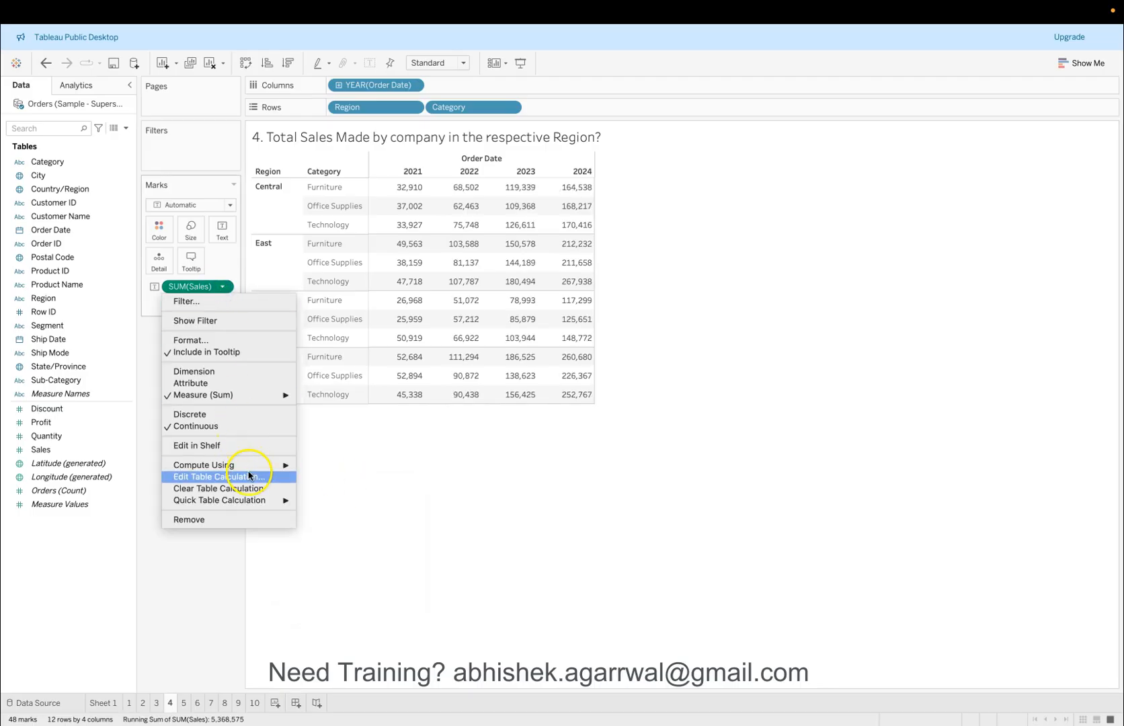
mouse_move(261, 464)
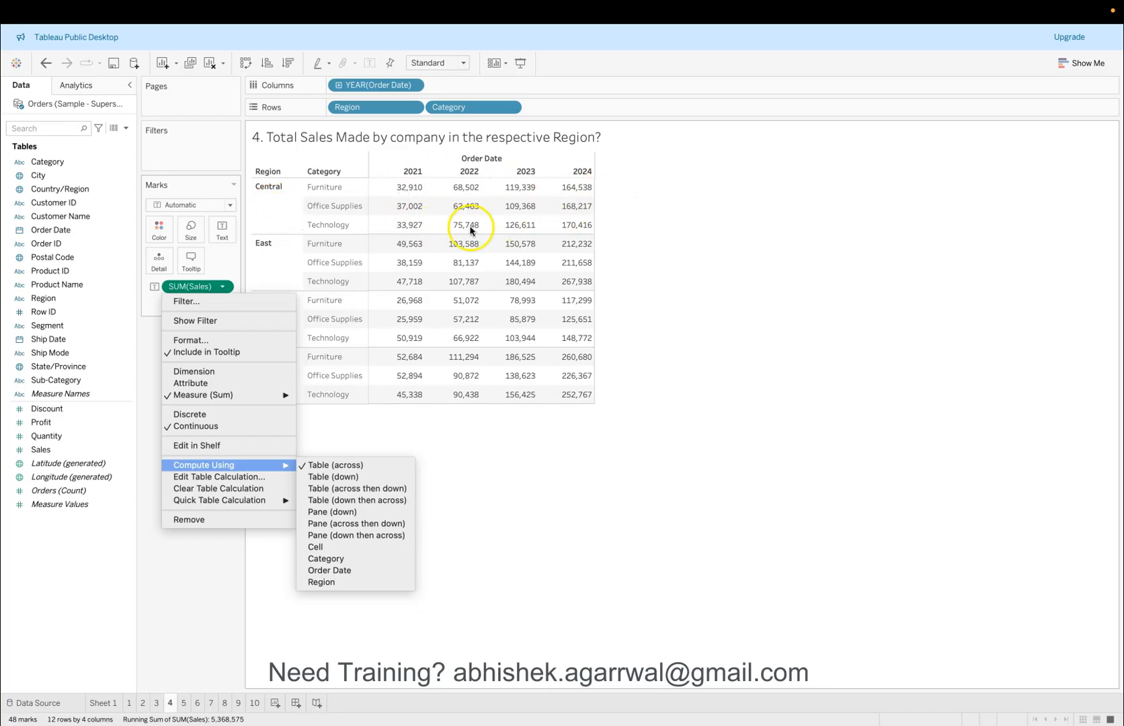
click(394, 524)
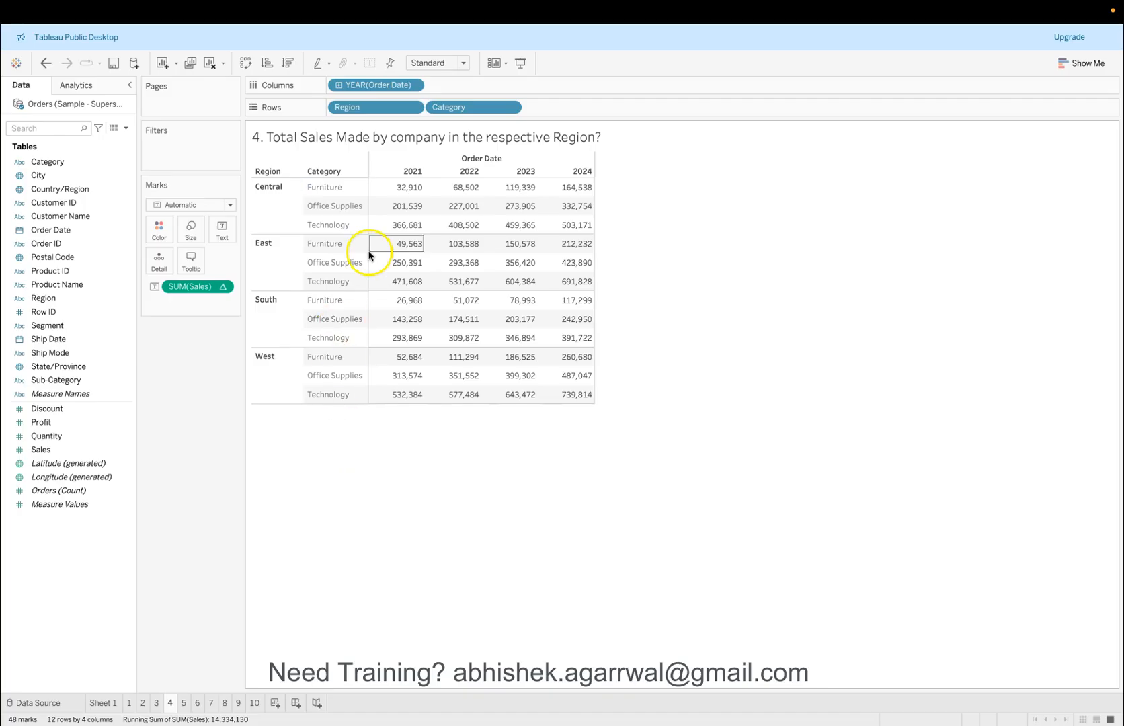
Examine how the running total accumulates across the years and down the categories in each region, and review the available compute directions.
mouse_move(421, 210)
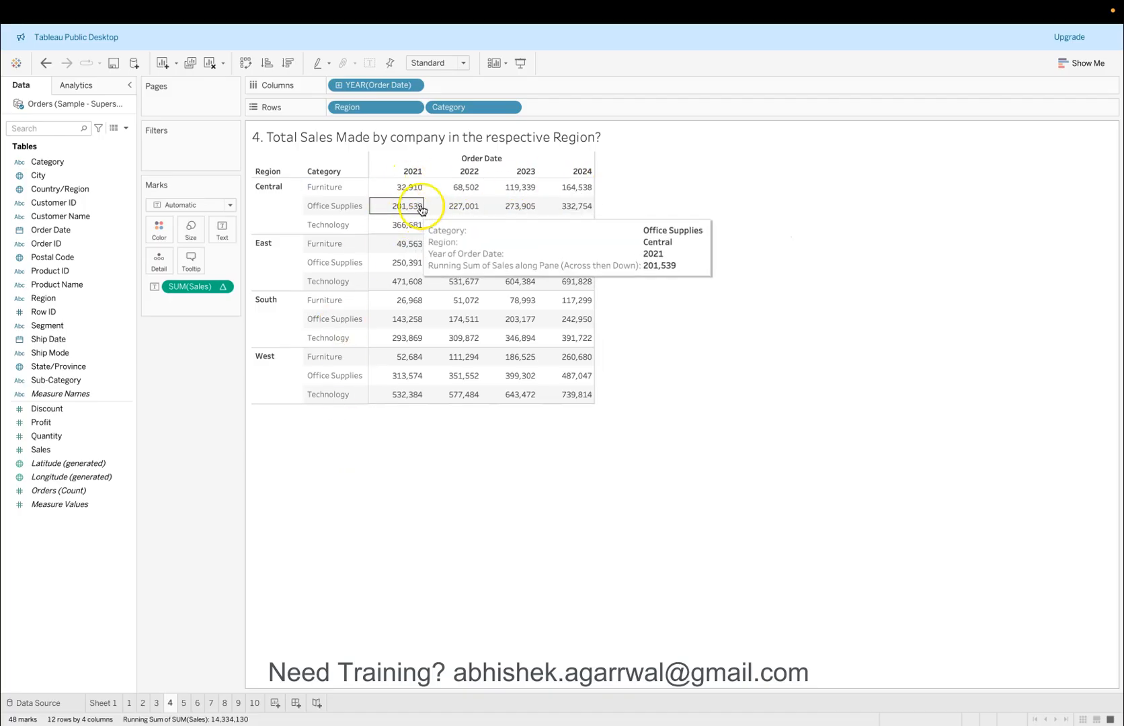
mouse_move(574, 225)
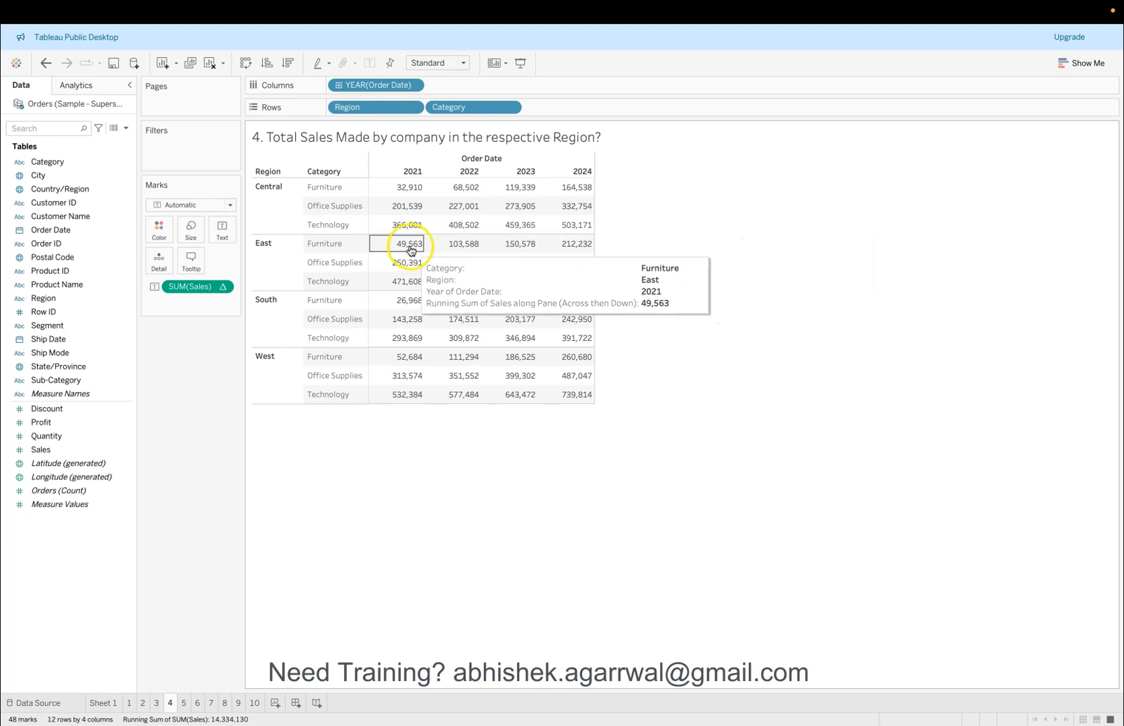
mouse_move(392, 248)
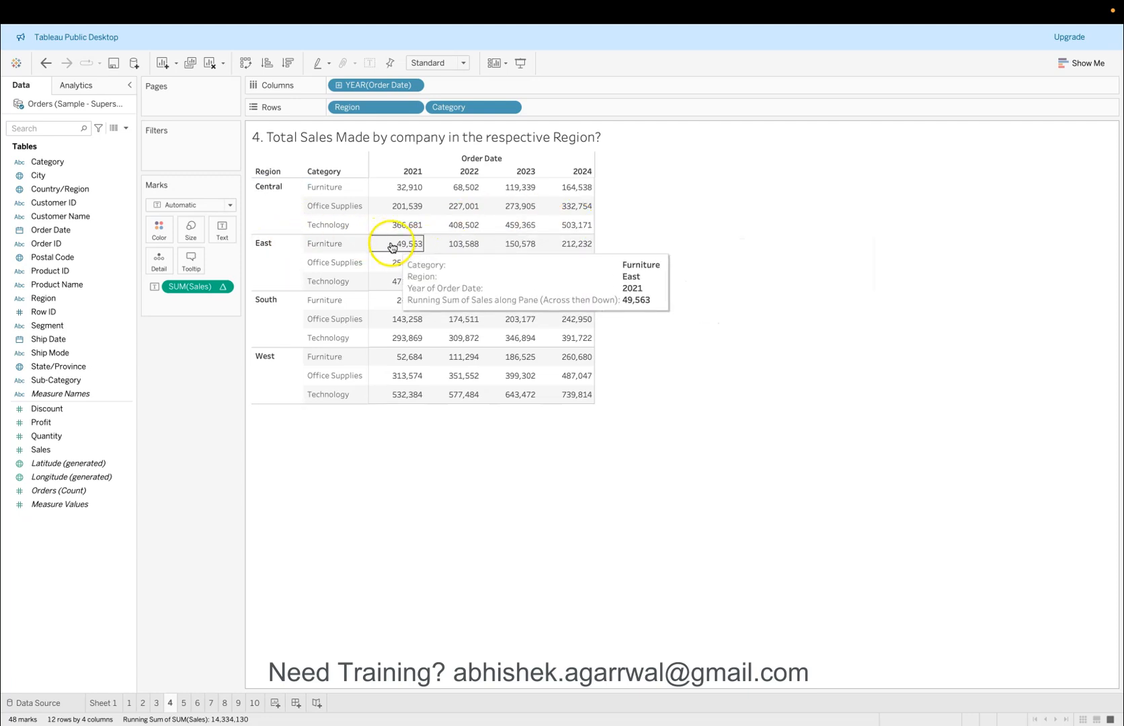
mouse_move(410, 307)
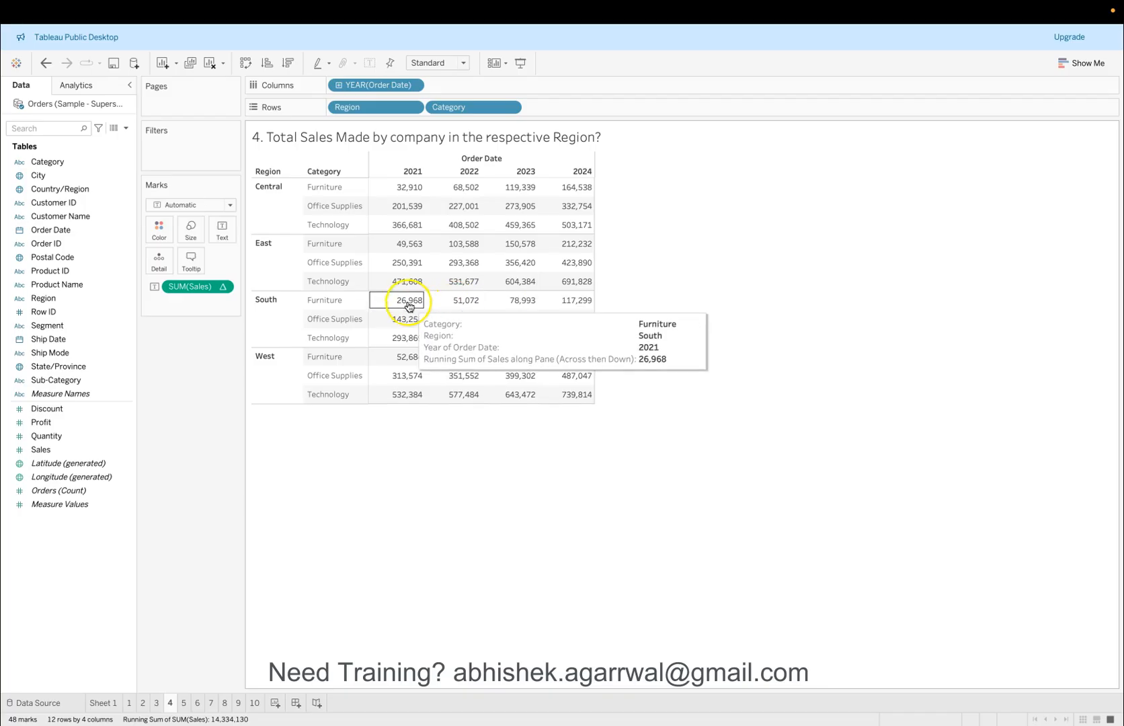
mouse_move(413, 363)
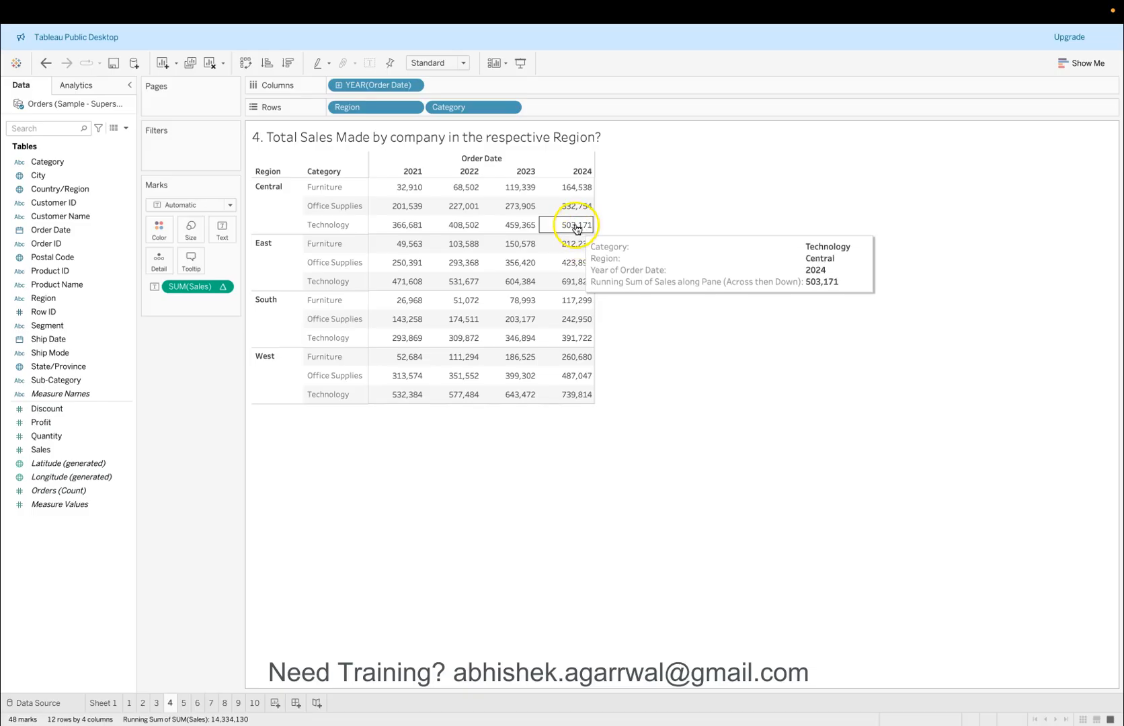
mouse_move(584, 285)
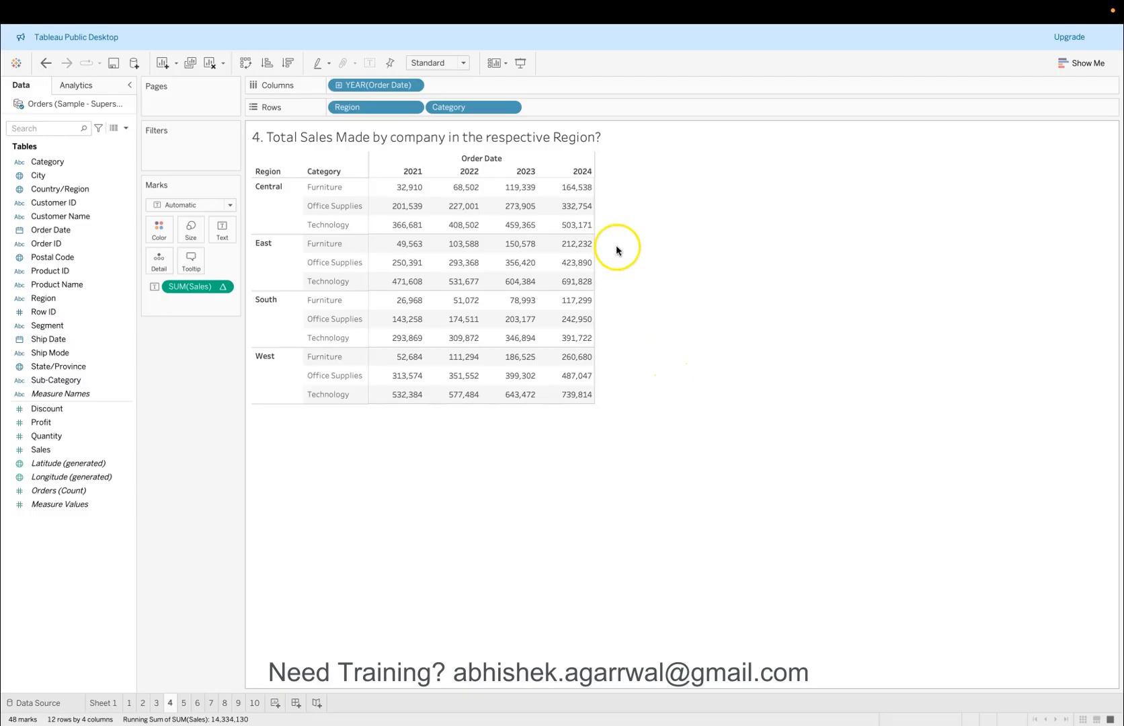
mouse_move(581, 397)
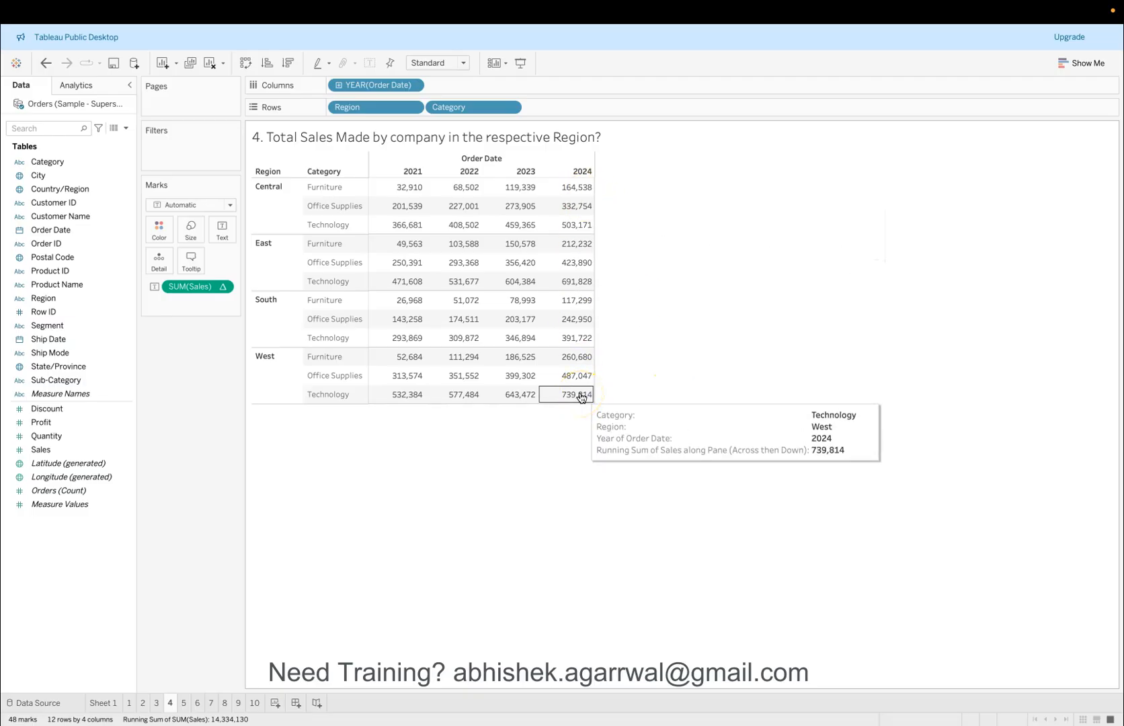
click(292, 344)
click(221, 287)
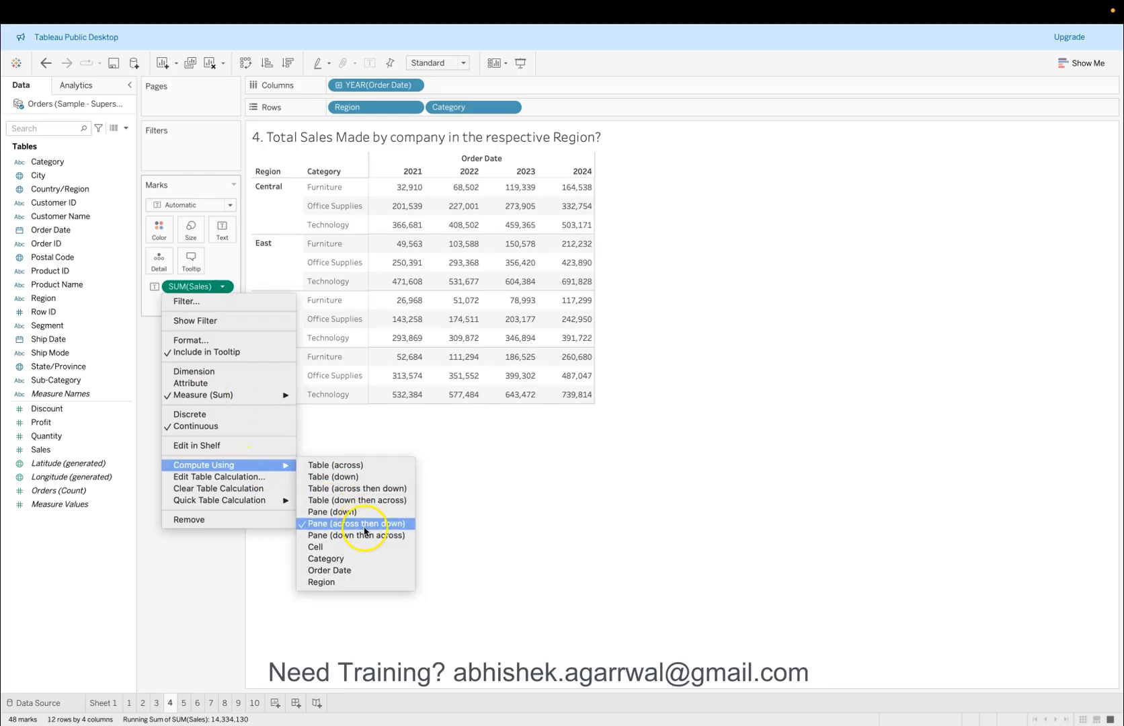
click(480, 500)
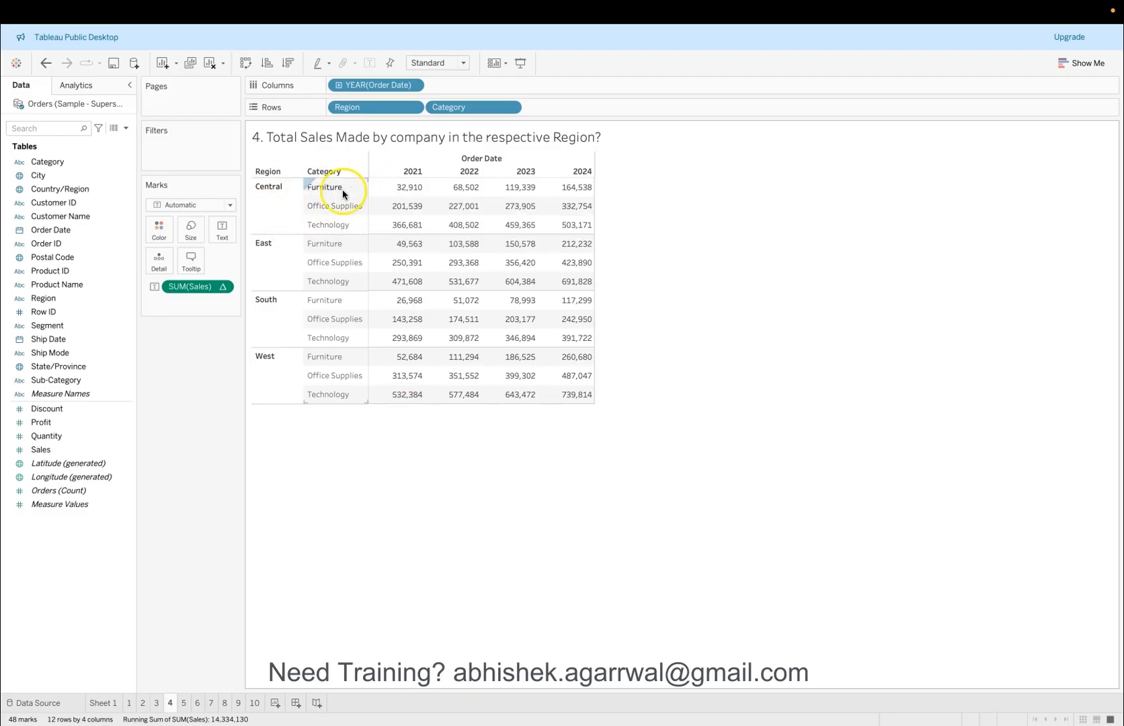
mouse_move(399, 192)
mouse_move(578, 191)
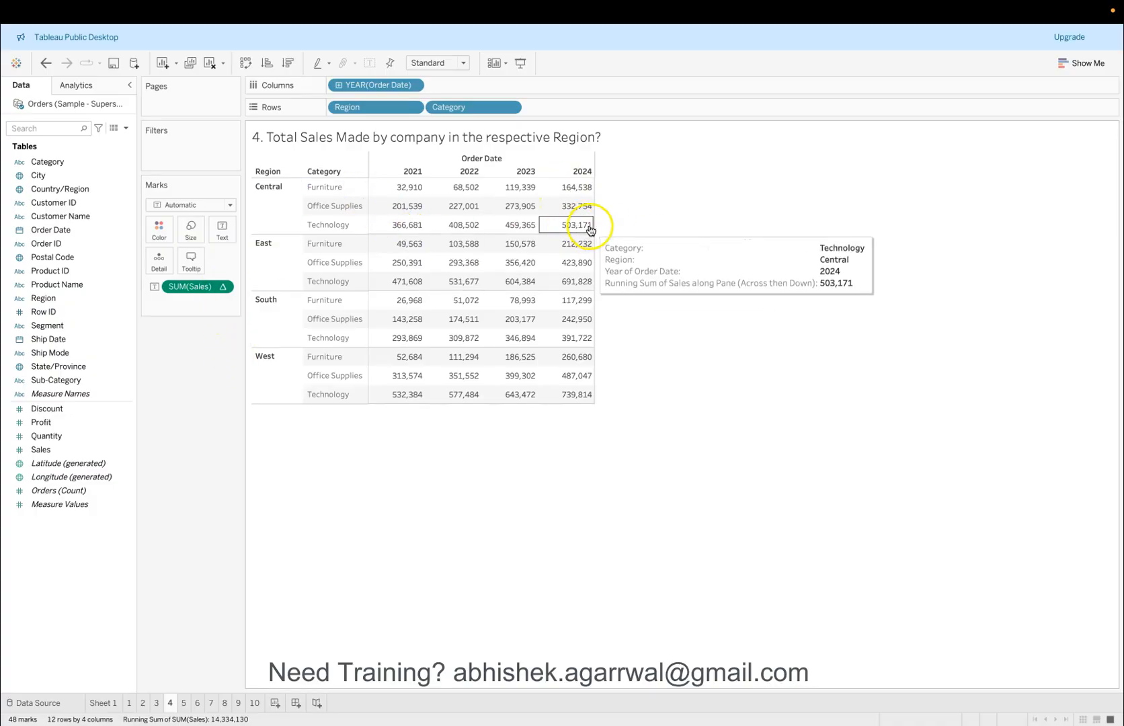
Compute the Sales running total using Pane (down then across) and inspect how the Central region's total builds up year by year.
click(222, 286)
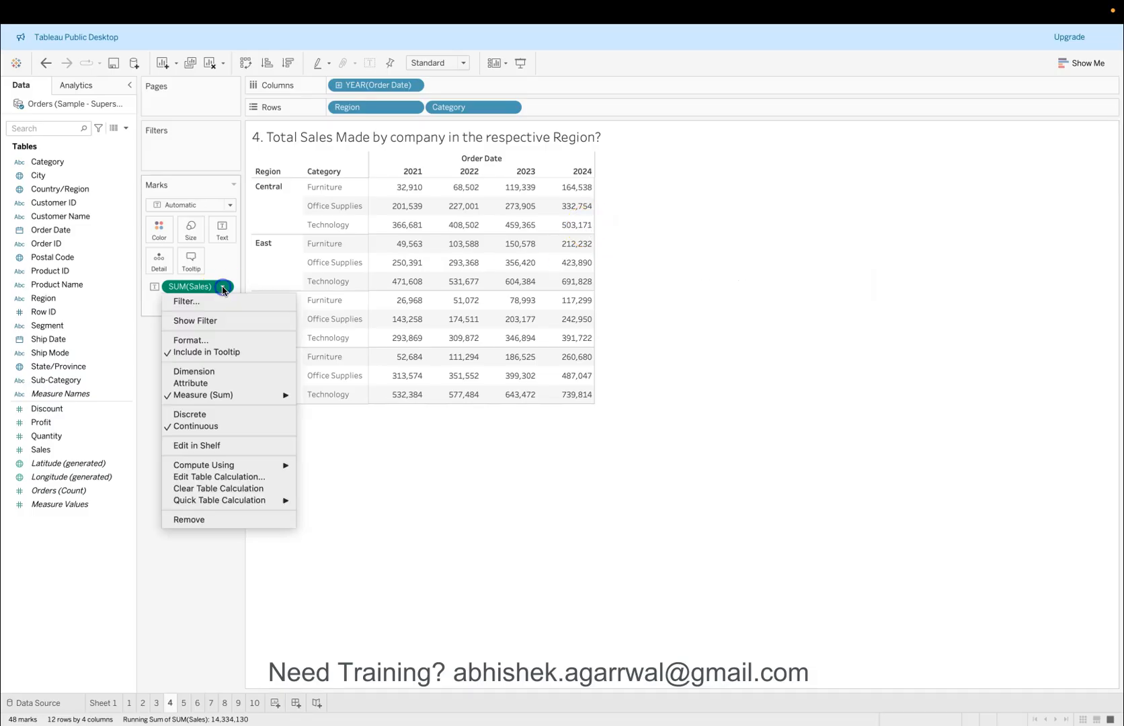
mouse_move(242, 464)
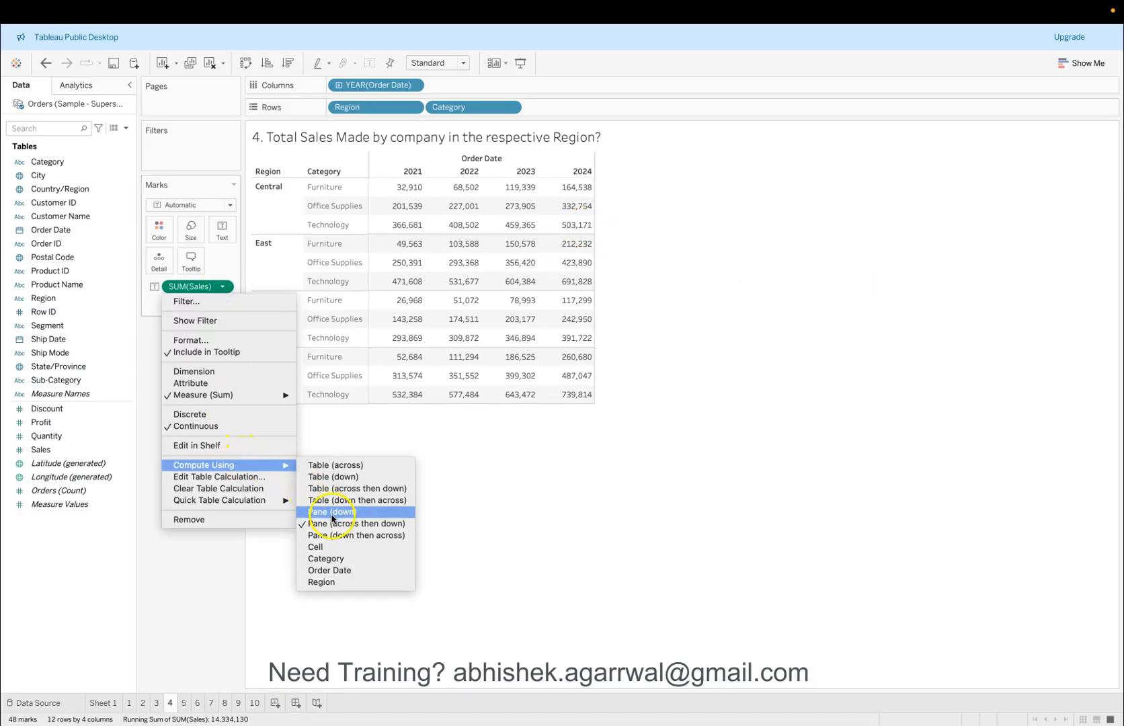
click(343, 536)
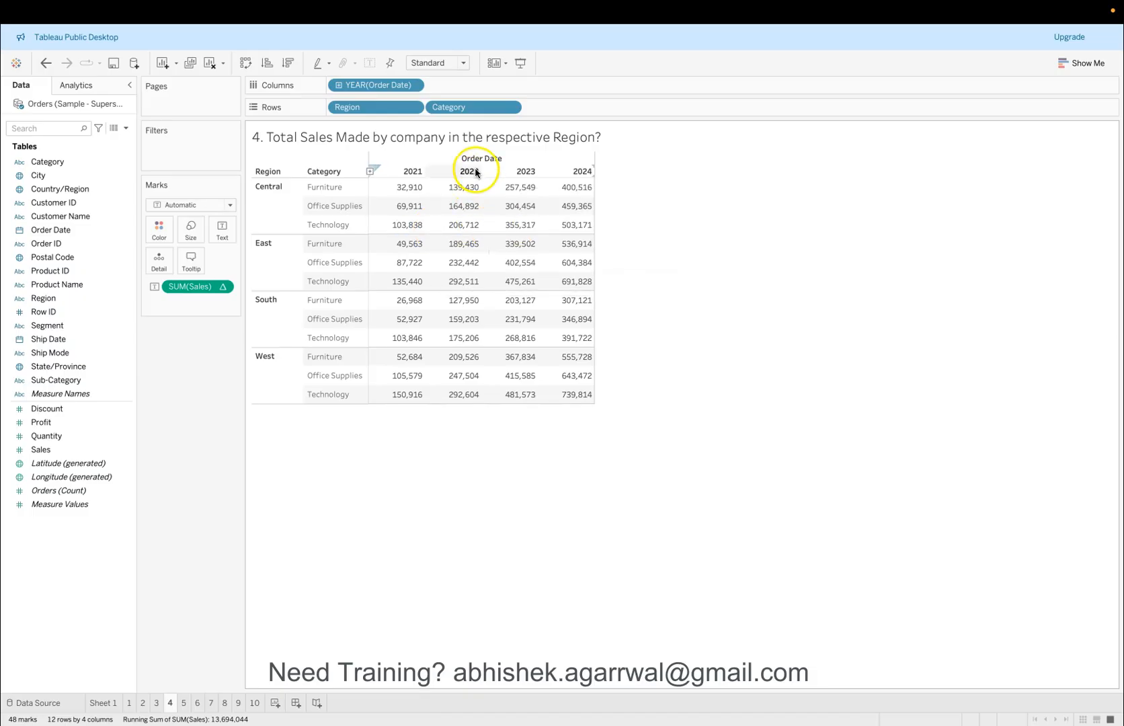
mouse_move(463, 229)
mouse_move(519, 220)
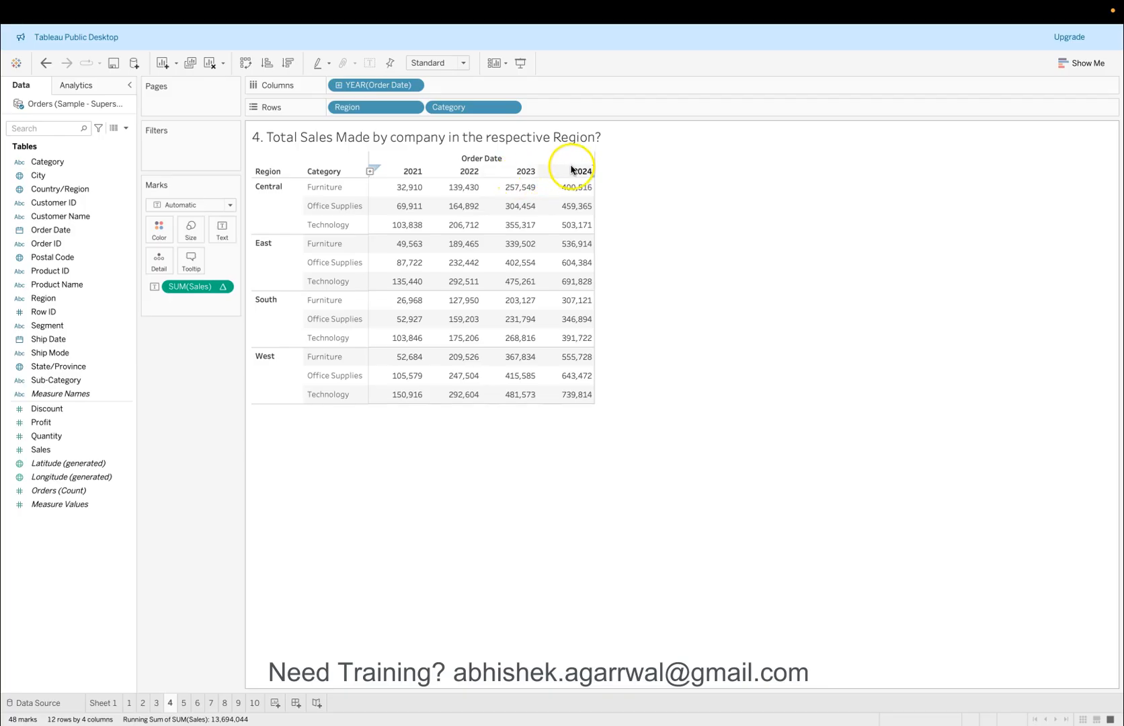
mouse_move(579, 229)
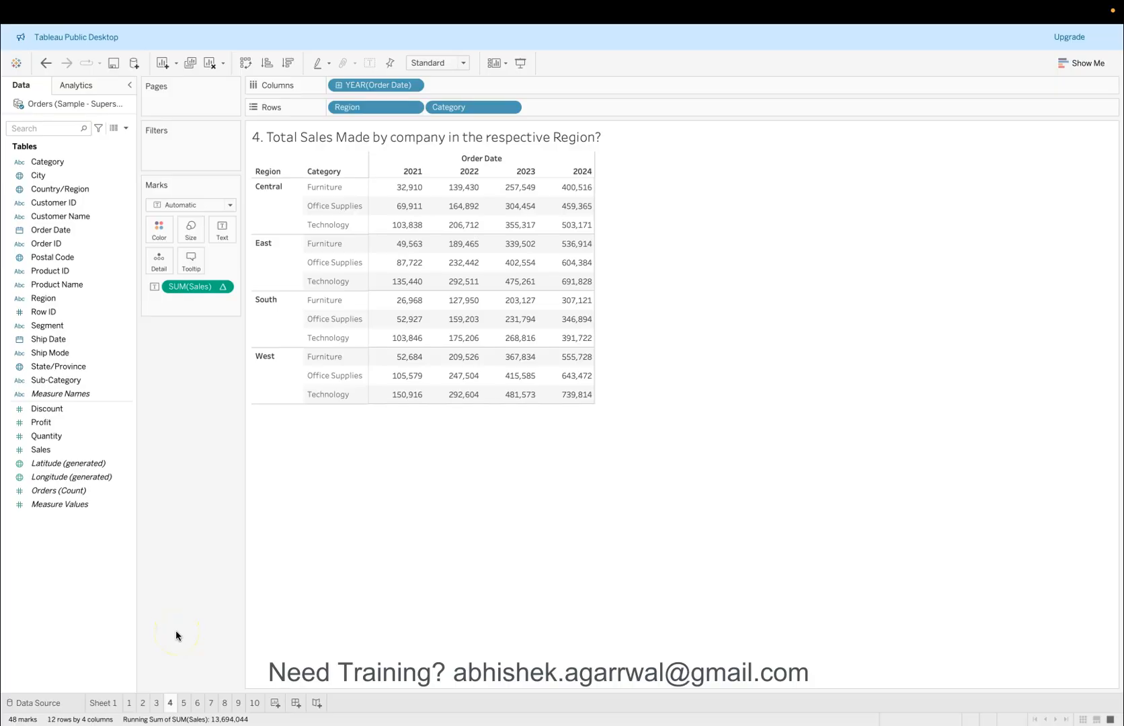
Open worksheet 5 on YoY growth in each category and remove the order year from Columns to check which quick table calculations Sales offers.
click(183, 702)
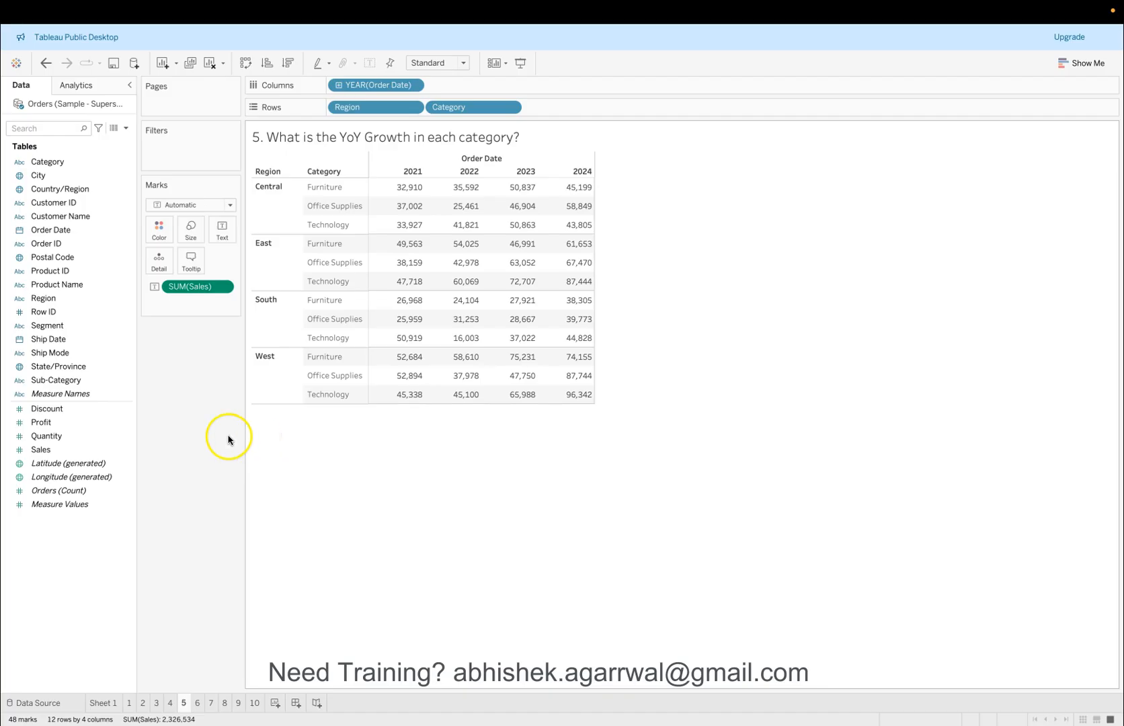
drag(372, 84, 181, 388)
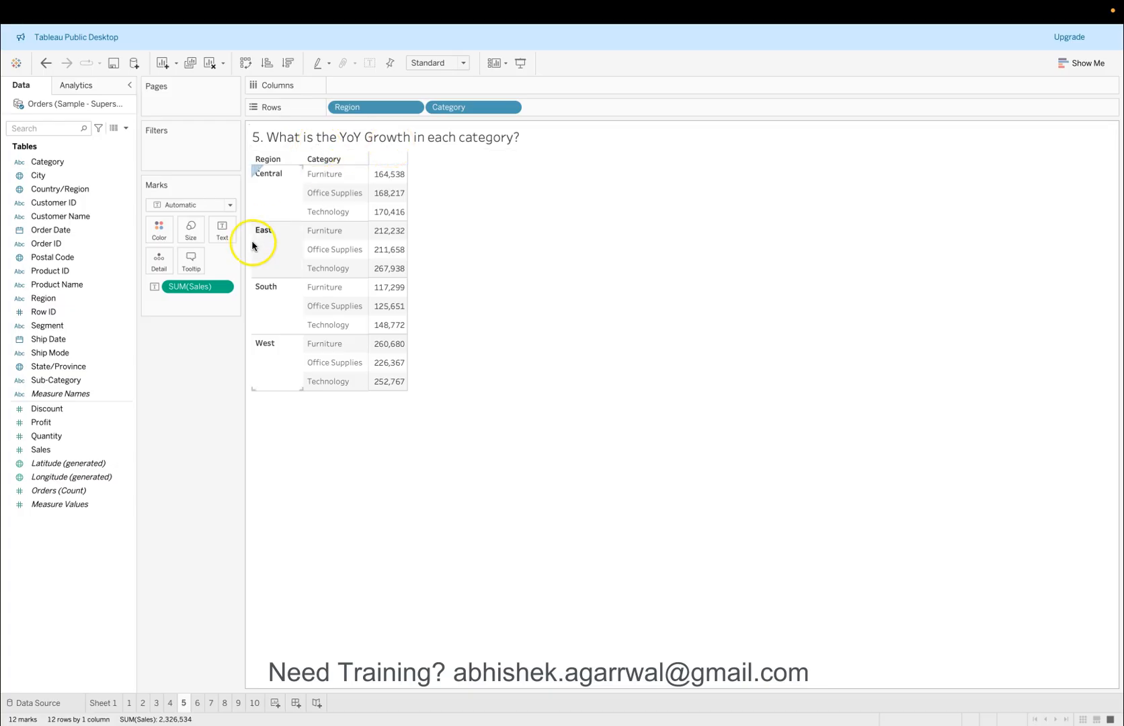
click(223, 286)
mouse_move(262, 493)
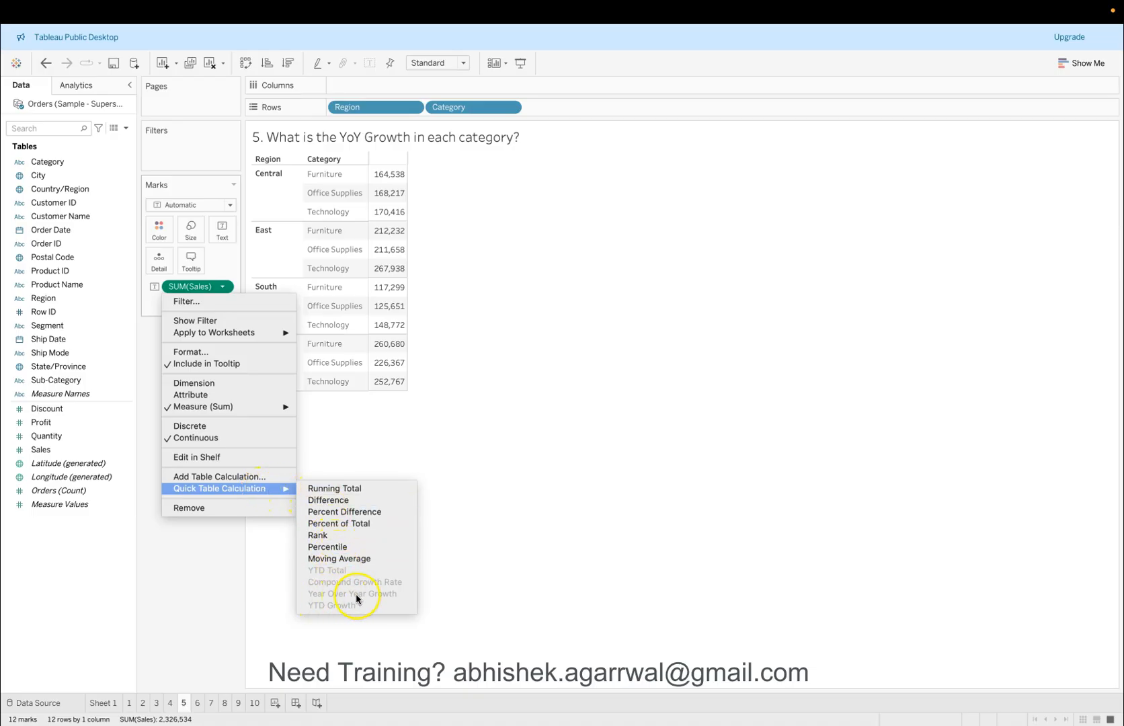
click(214, 587)
click(404, 152)
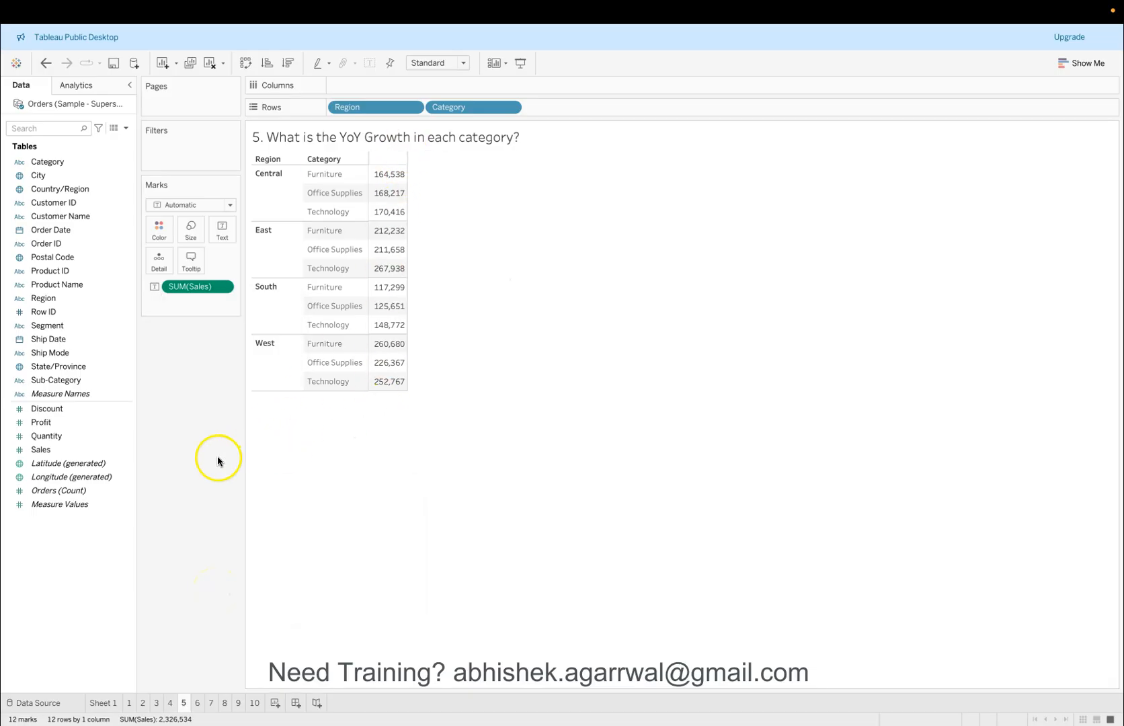
Add Order Date by year back to Columns, apply Year Over Year Growth to Sales, and inspect the Central region's growth.
drag(74, 230, 369, 84)
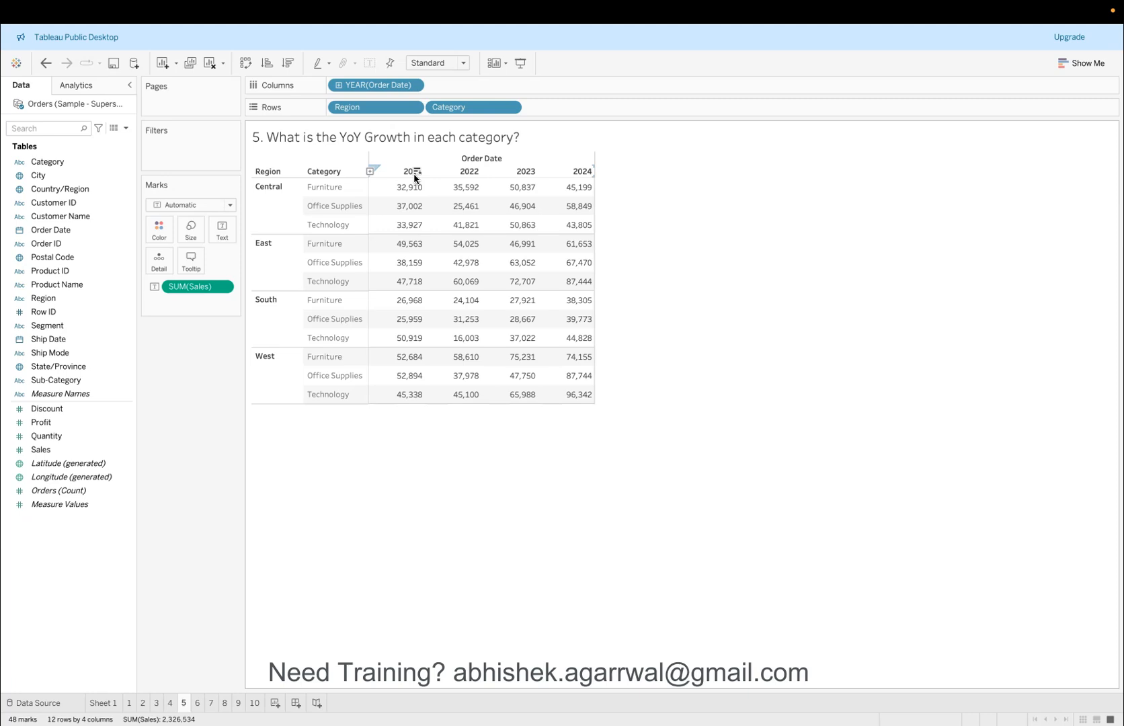
click(224, 287)
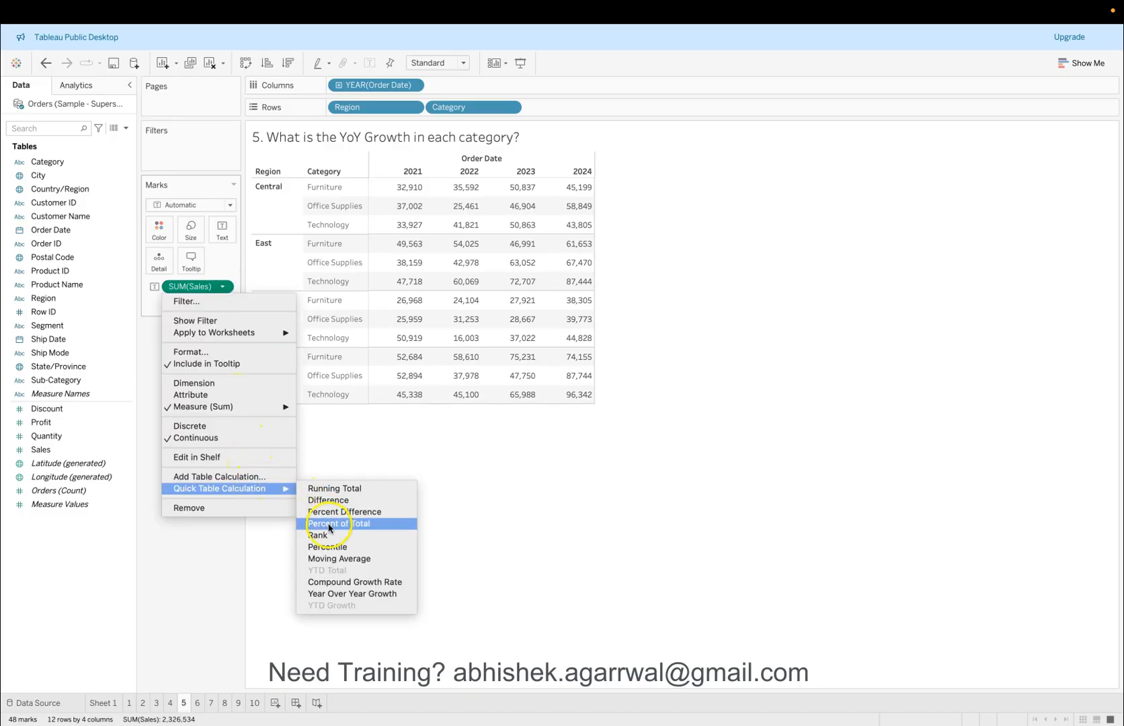
click(354, 595)
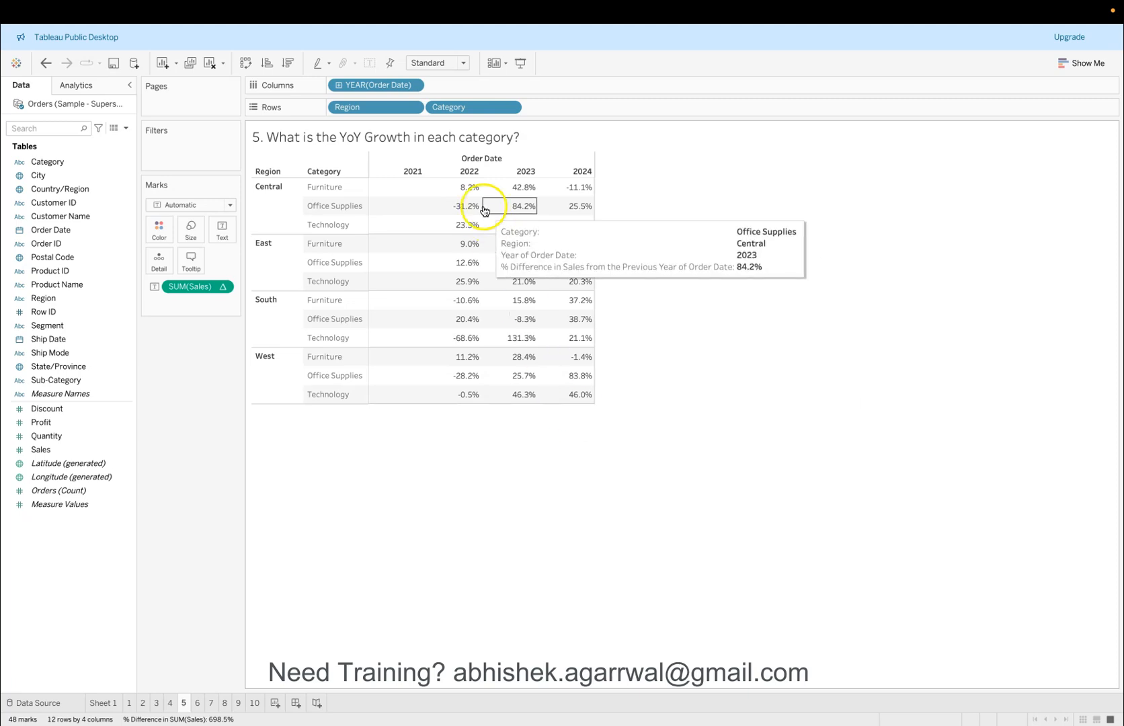
mouse_move(473, 190)
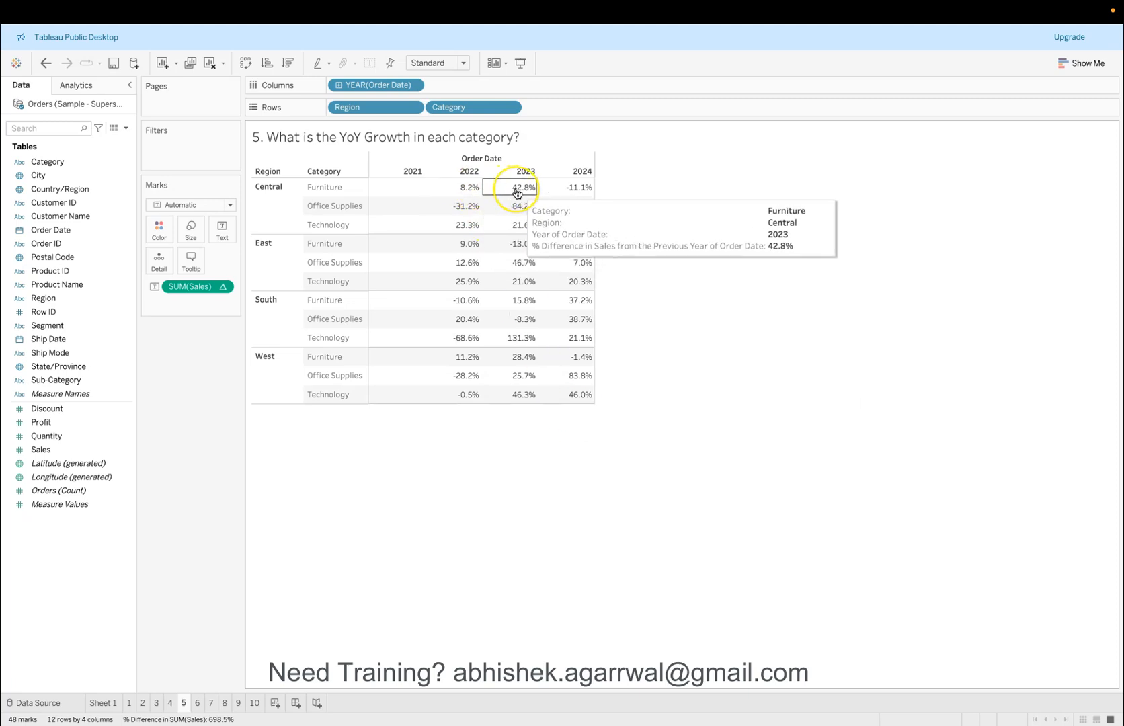
mouse_move(574, 219)
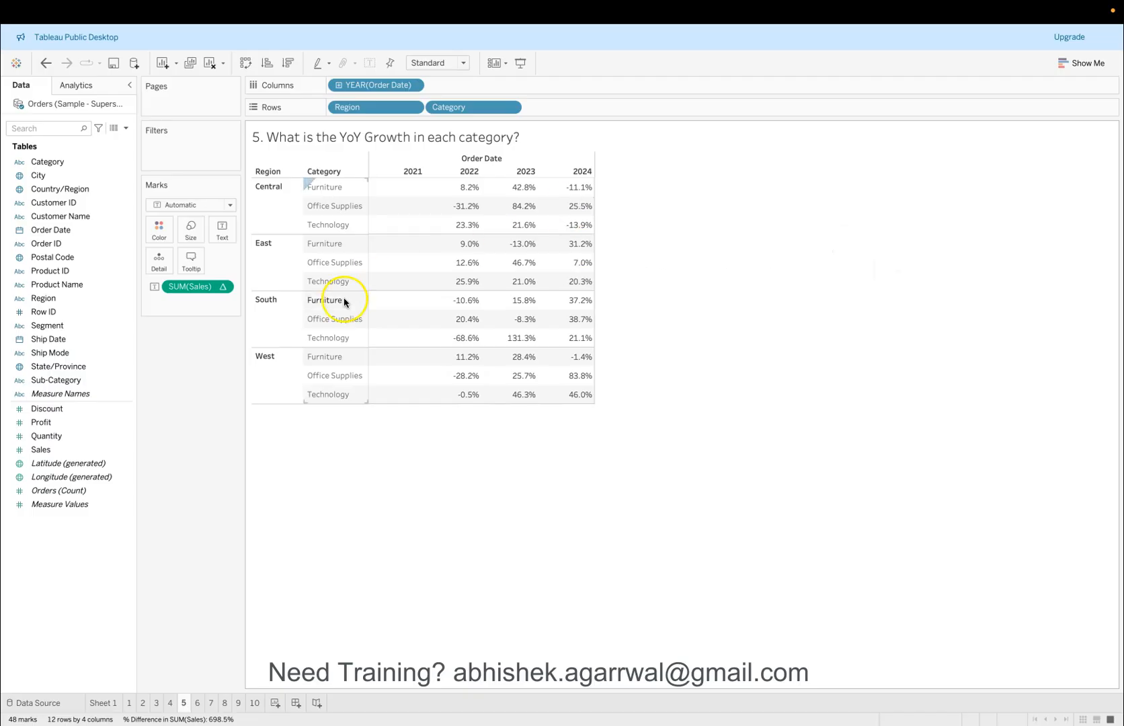
Review the quick table calculation choices and the Relative to options for the Sales growth calculation without changing them.
click(222, 287)
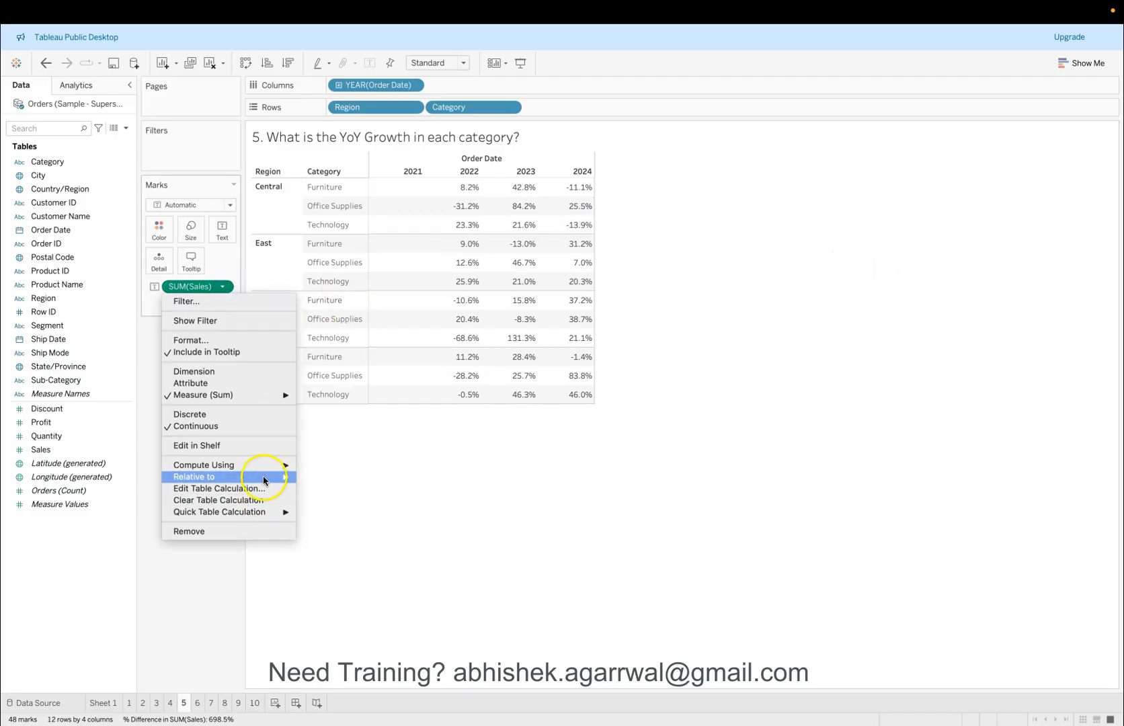
mouse_move(273, 518)
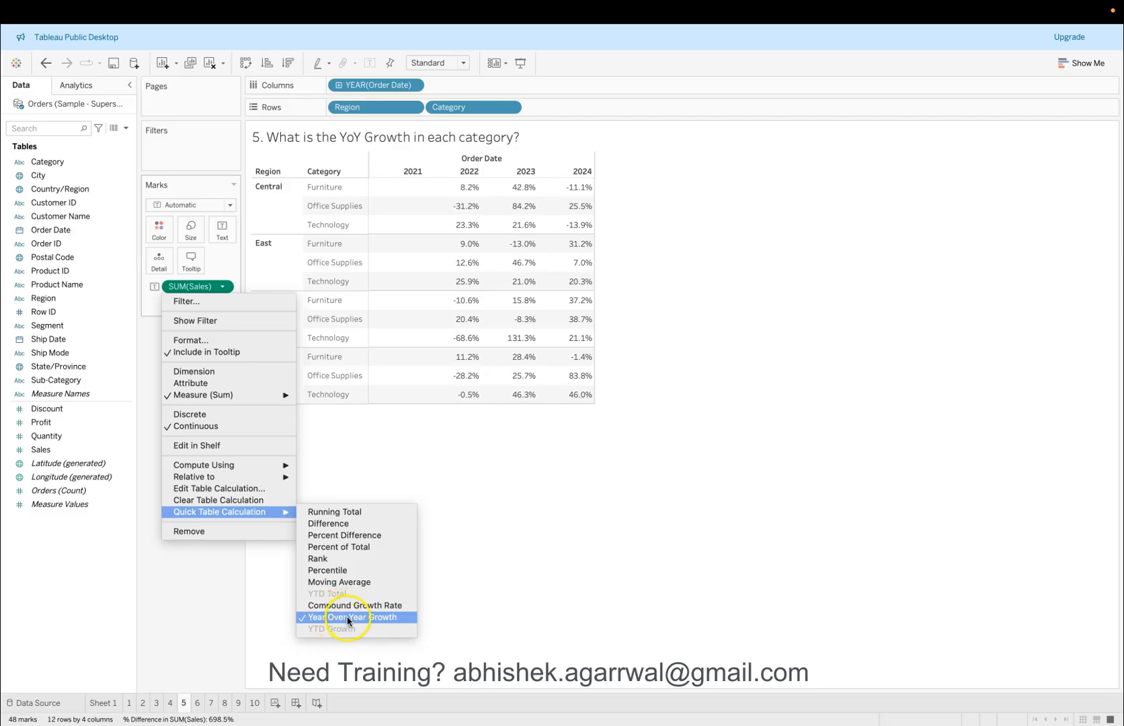
mouse_move(239, 465)
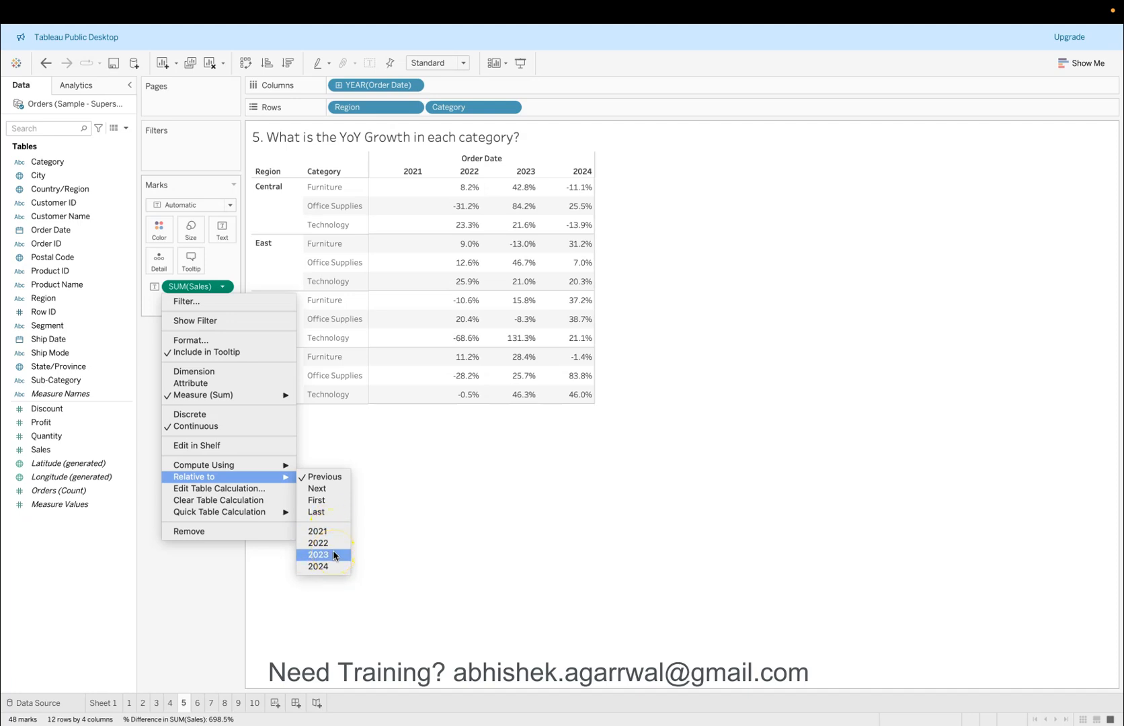
click(411, 482)
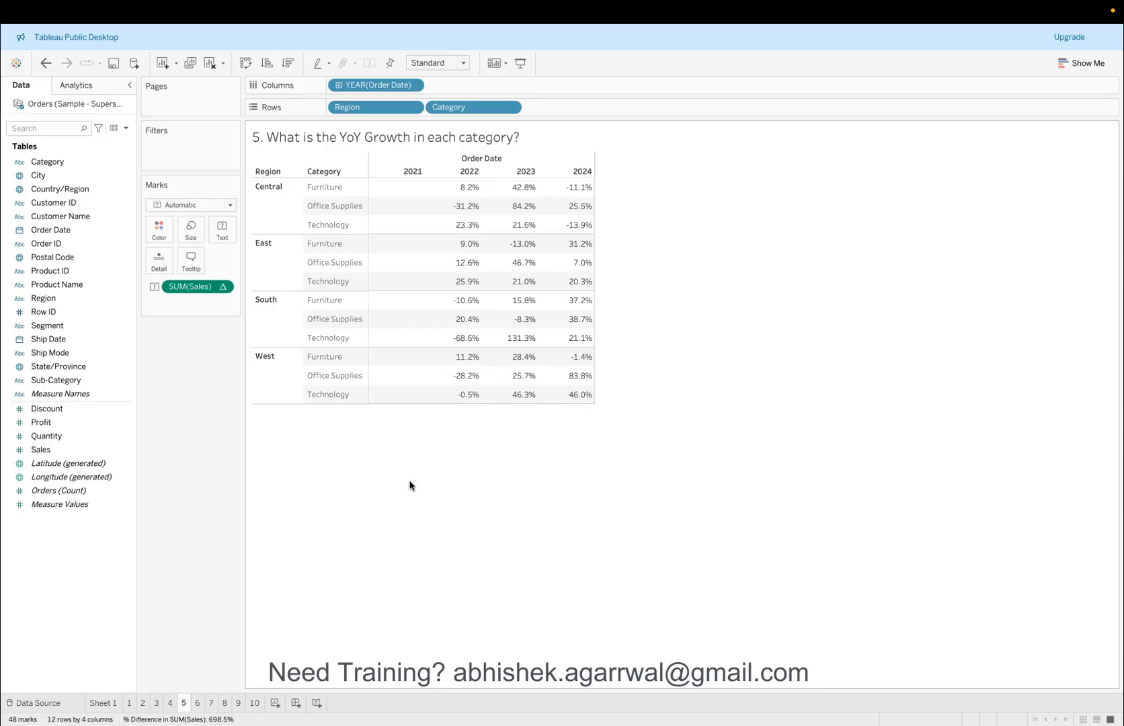
Open worksheet 6 on smoothing the sales trend and review the quick table calculations offered for Sales without applying one.
click(197, 702)
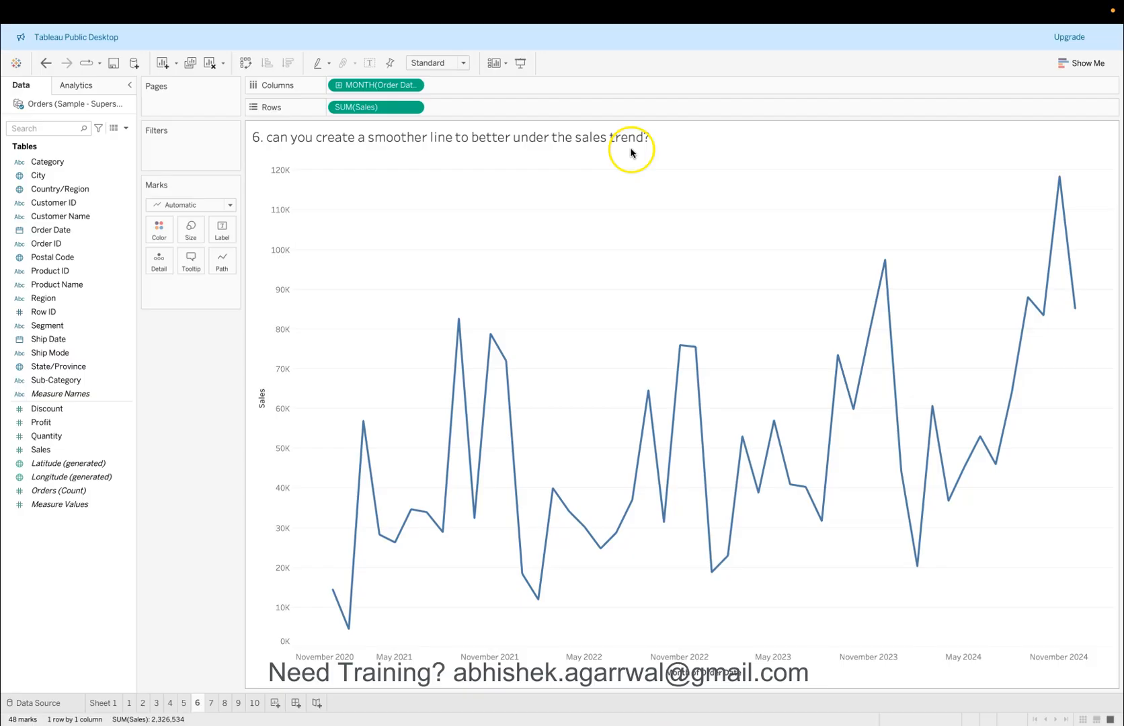
click(413, 109)
mouse_move(441, 322)
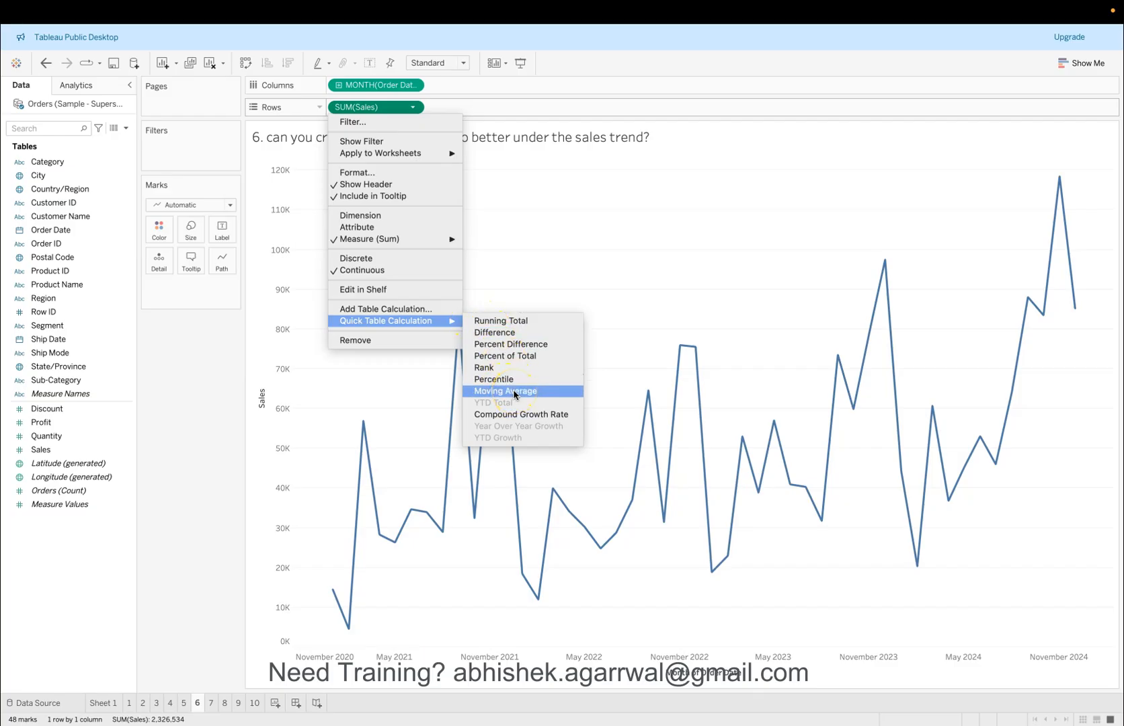
click(329, 438)
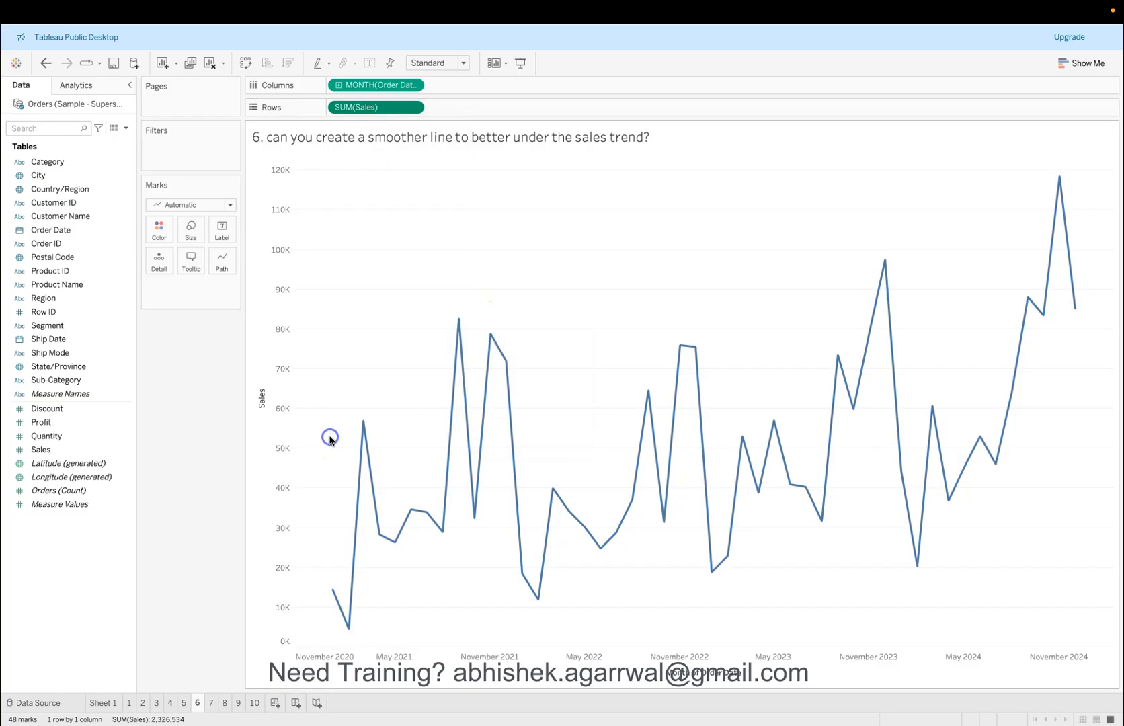
click(184, 703)
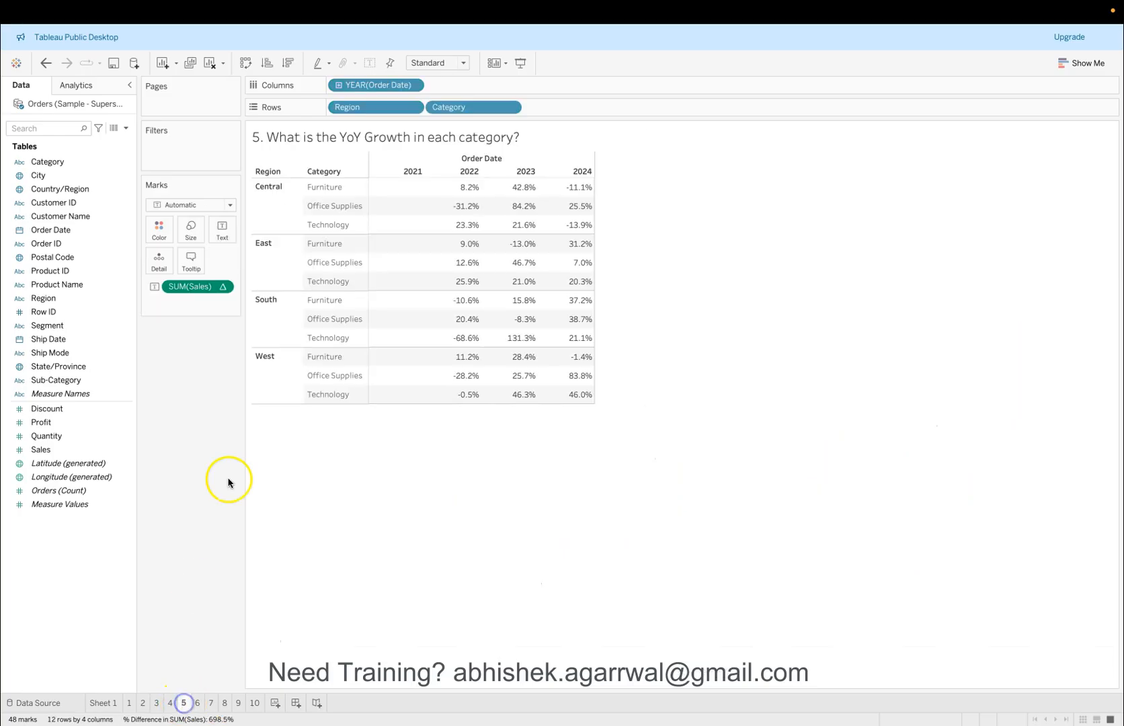
click(197, 703)
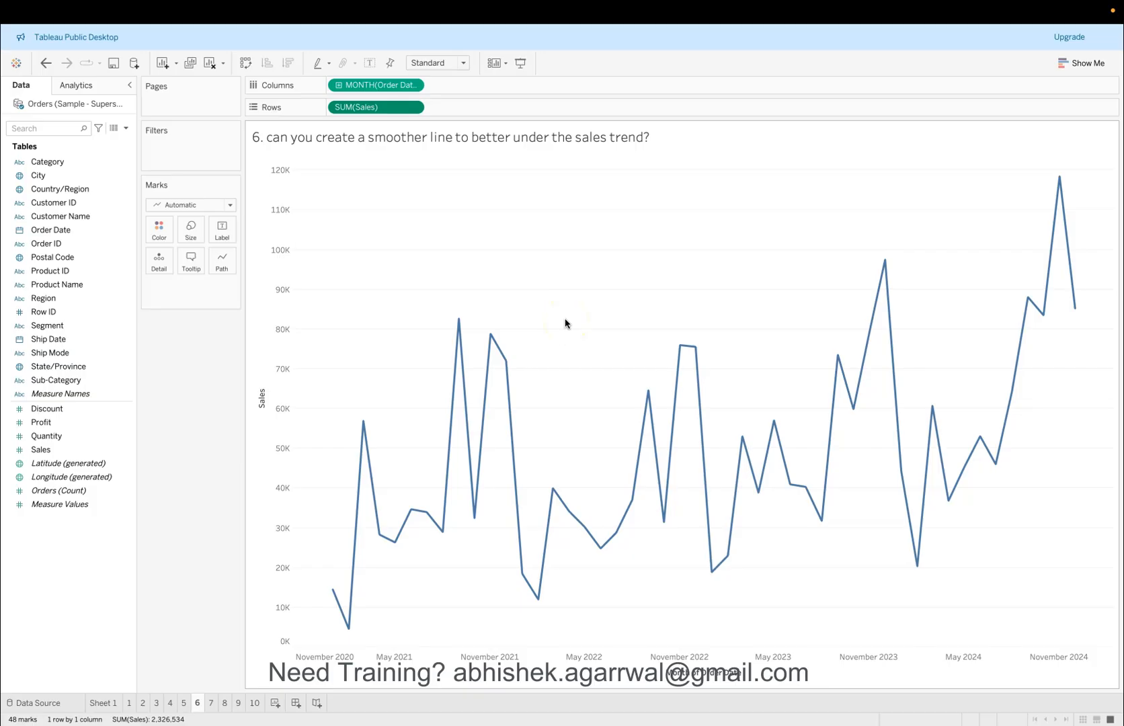
Apply the Moving Average quick table calculation to Sales in the monthly line chart.
click(413, 107)
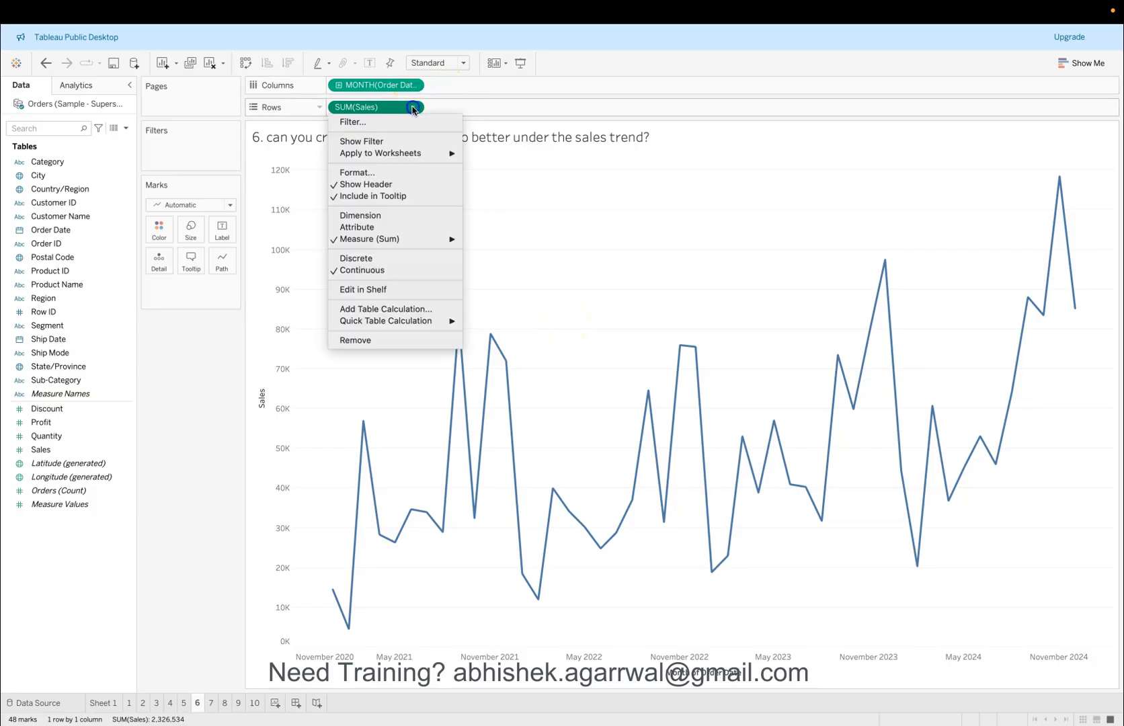
mouse_move(419, 322)
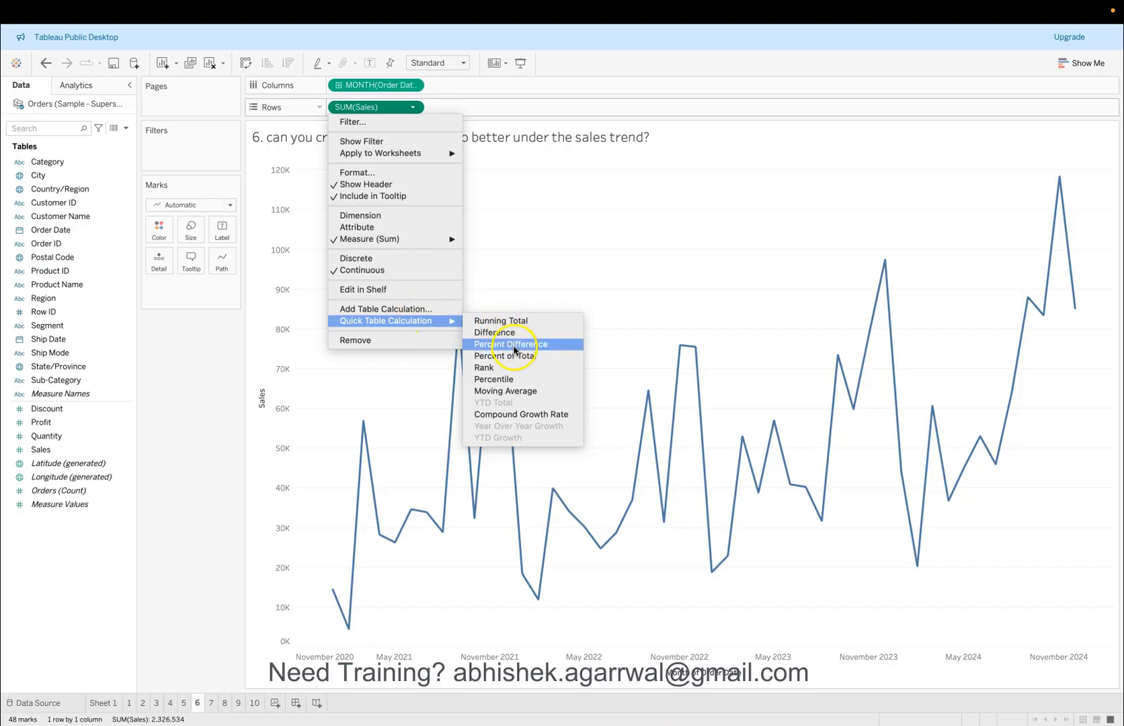
click(522, 391)
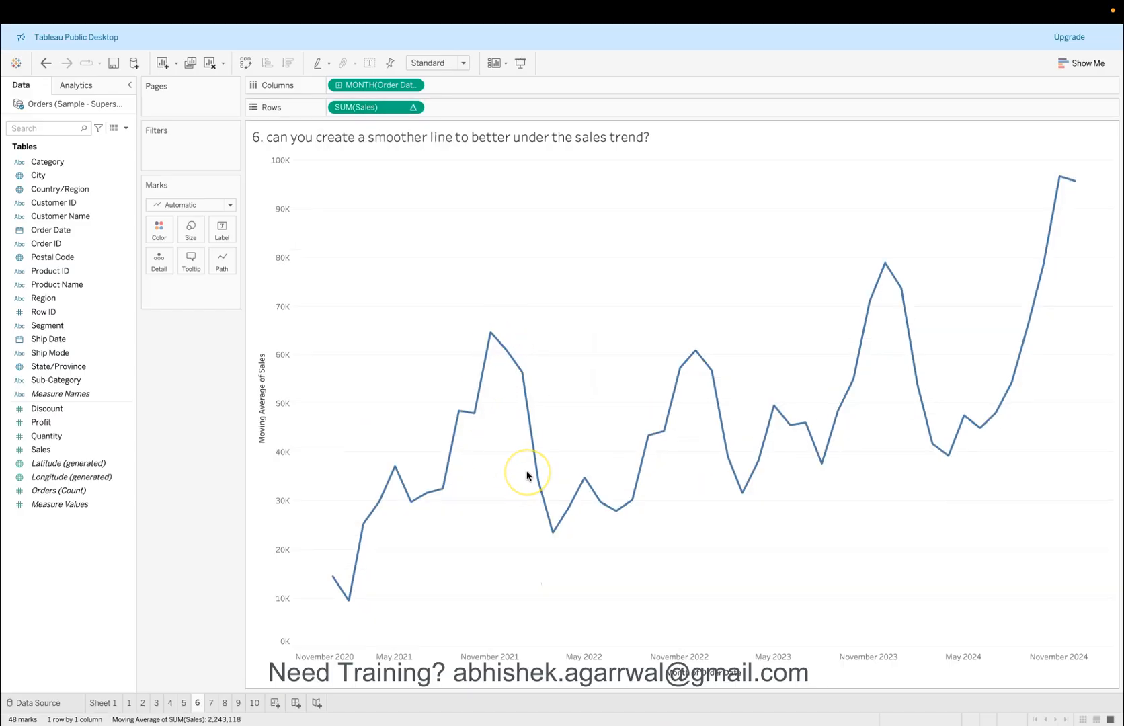
Edit the Sales moving average to use 10 previous values.
click(412, 106)
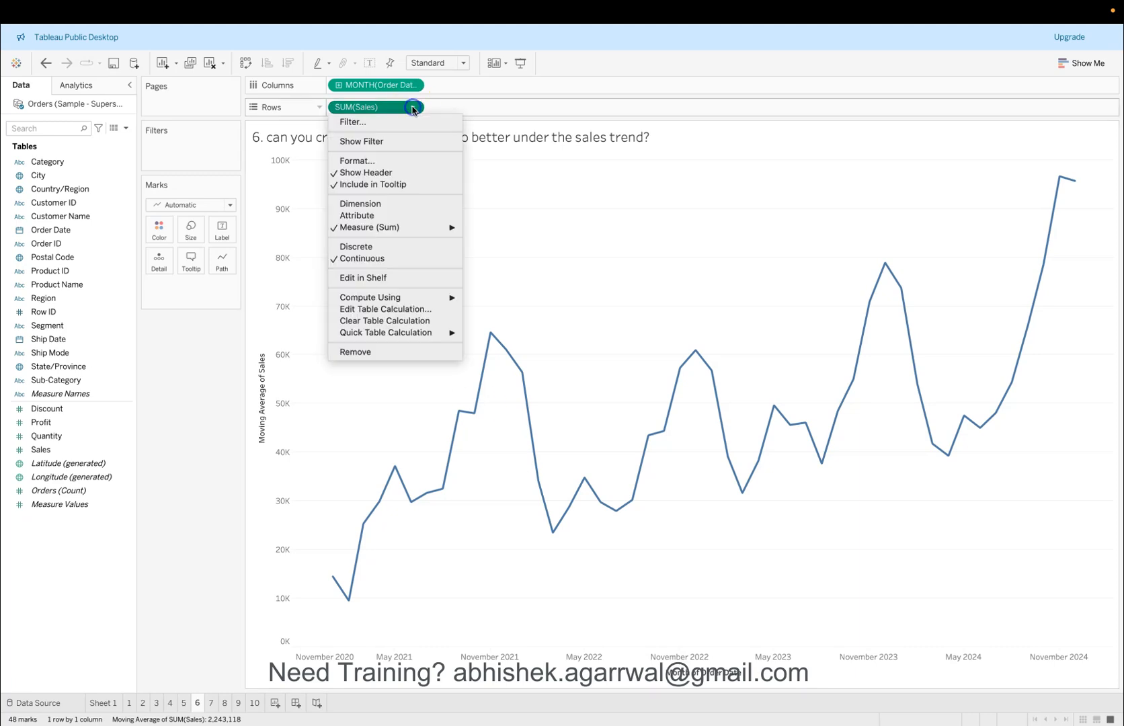
click(418, 309)
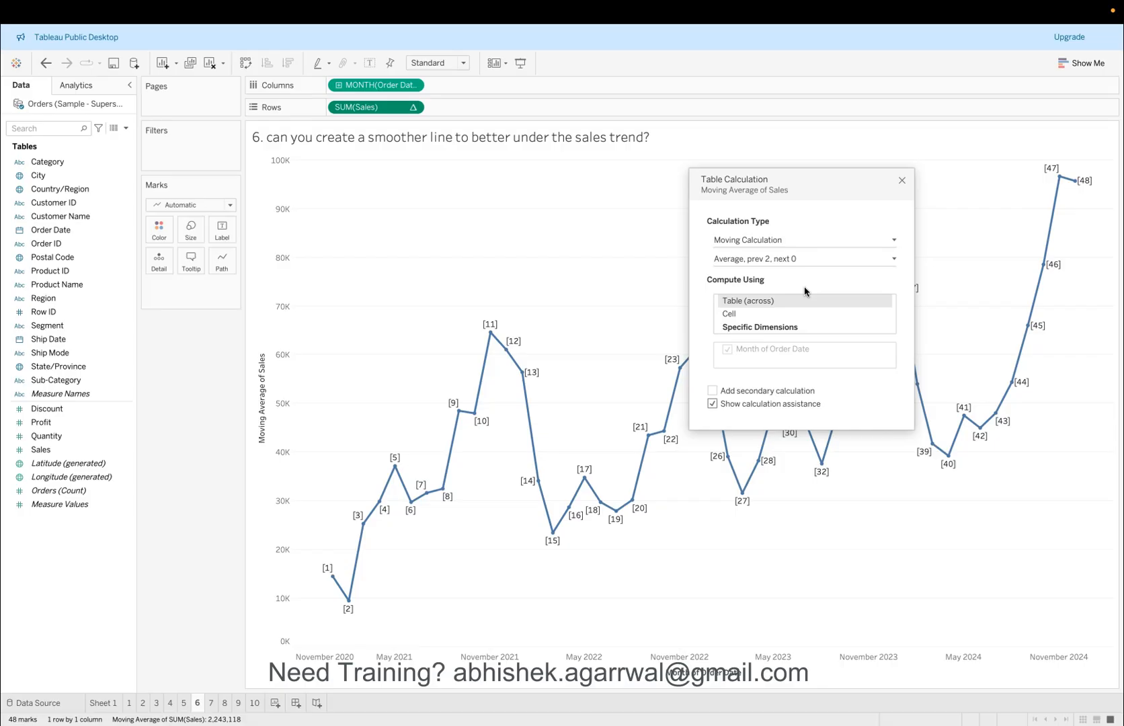
click(820, 260)
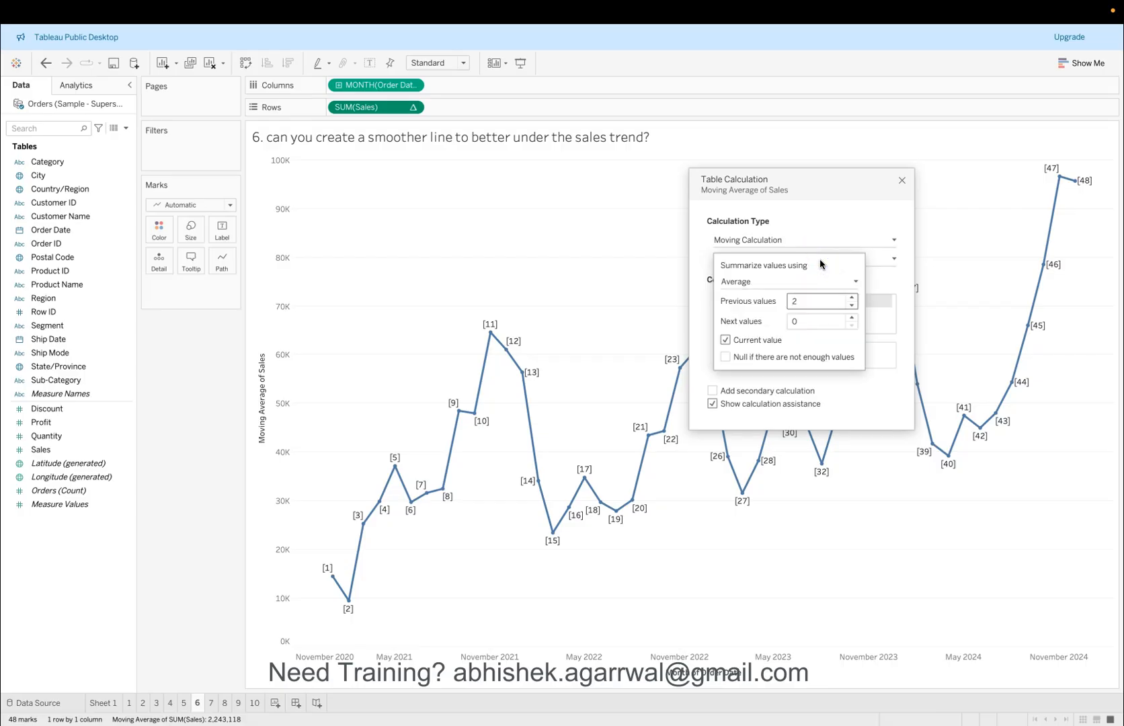
click(851, 298)
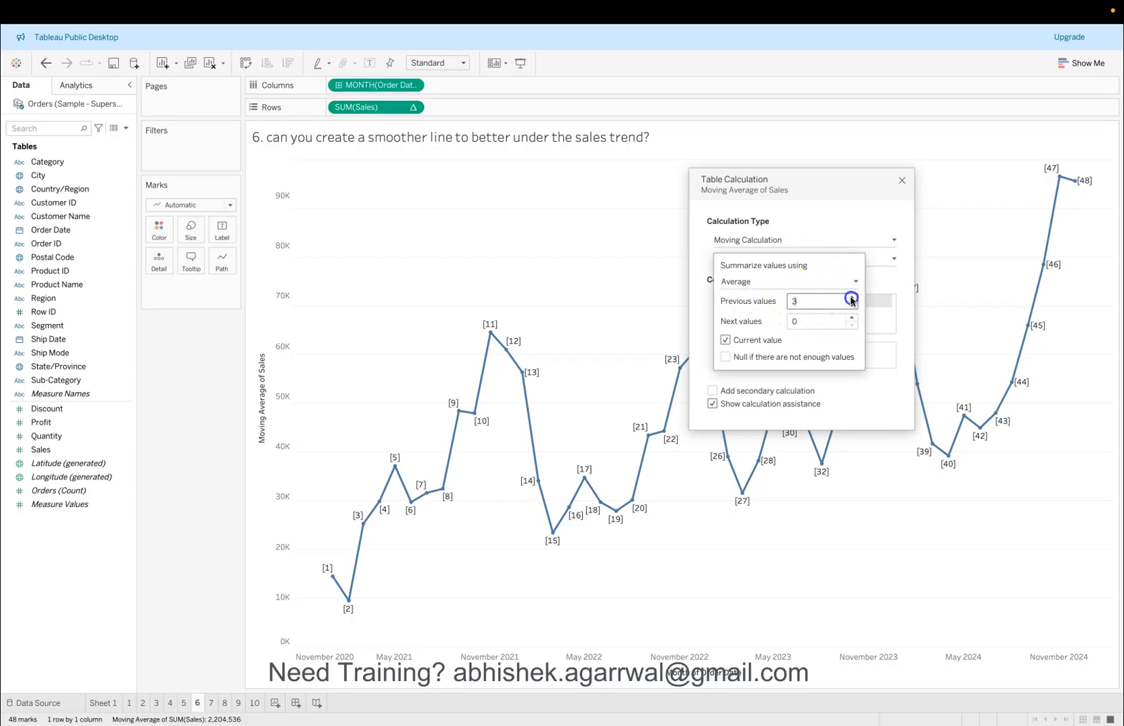
click(850, 298)
click(850, 297)
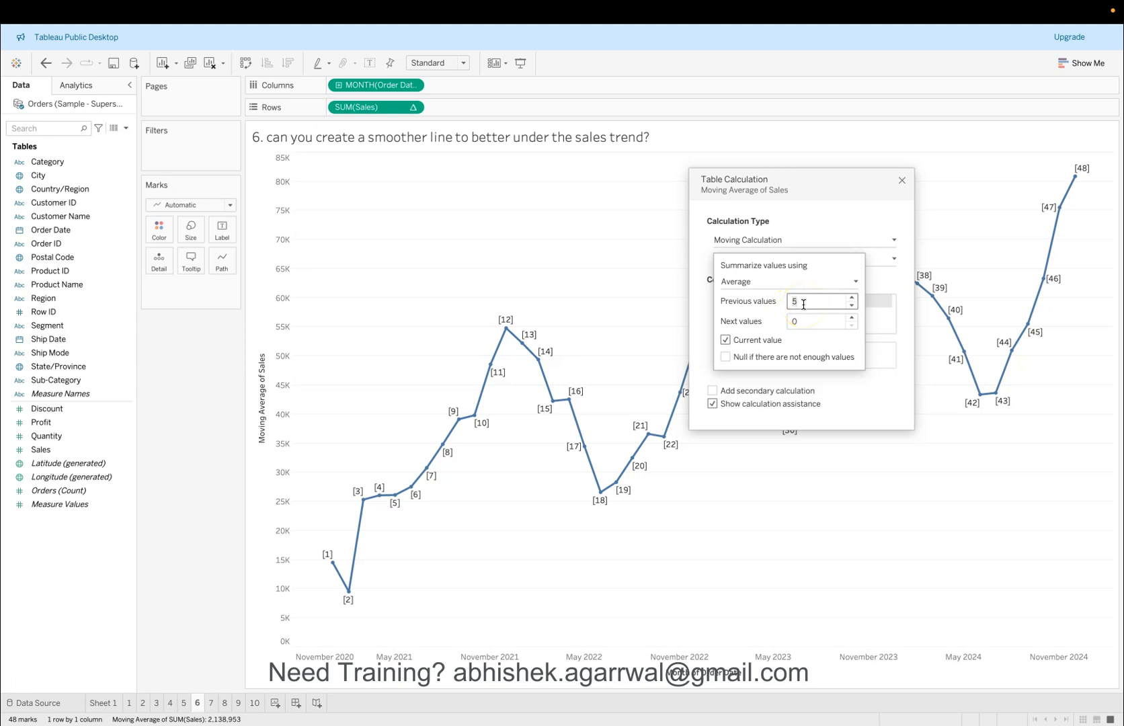
click(851, 298)
click(852, 298)
click(852, 298)
click(852, 298)
click(852, 298)
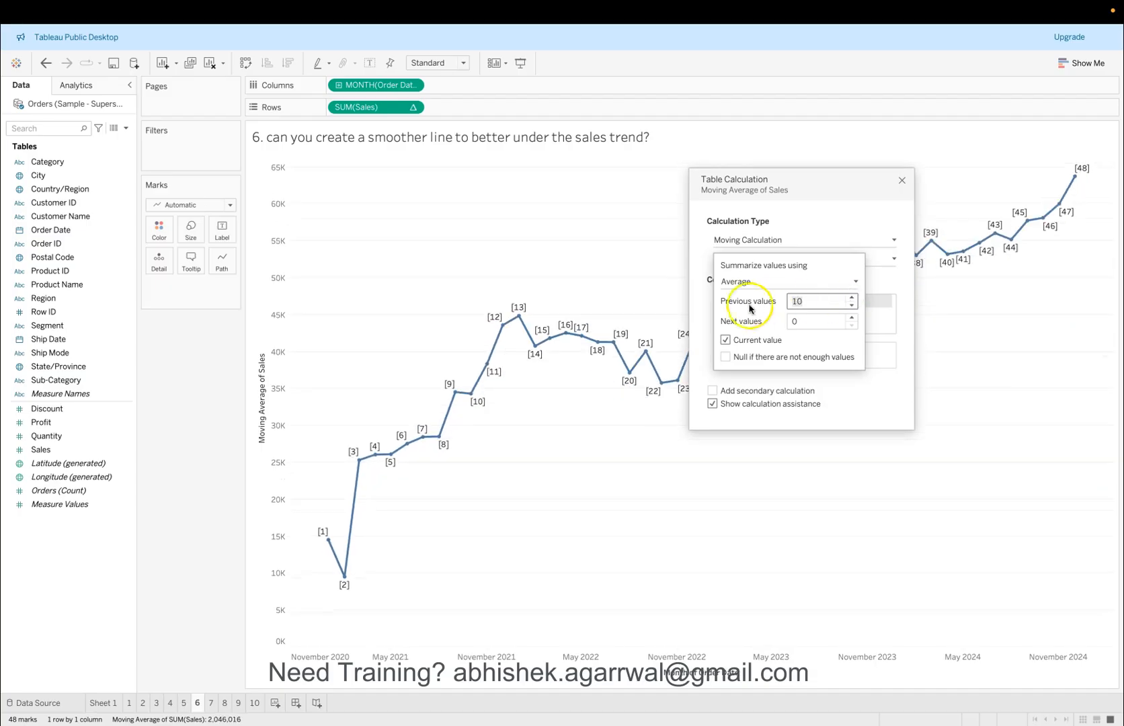
click(841, 219)
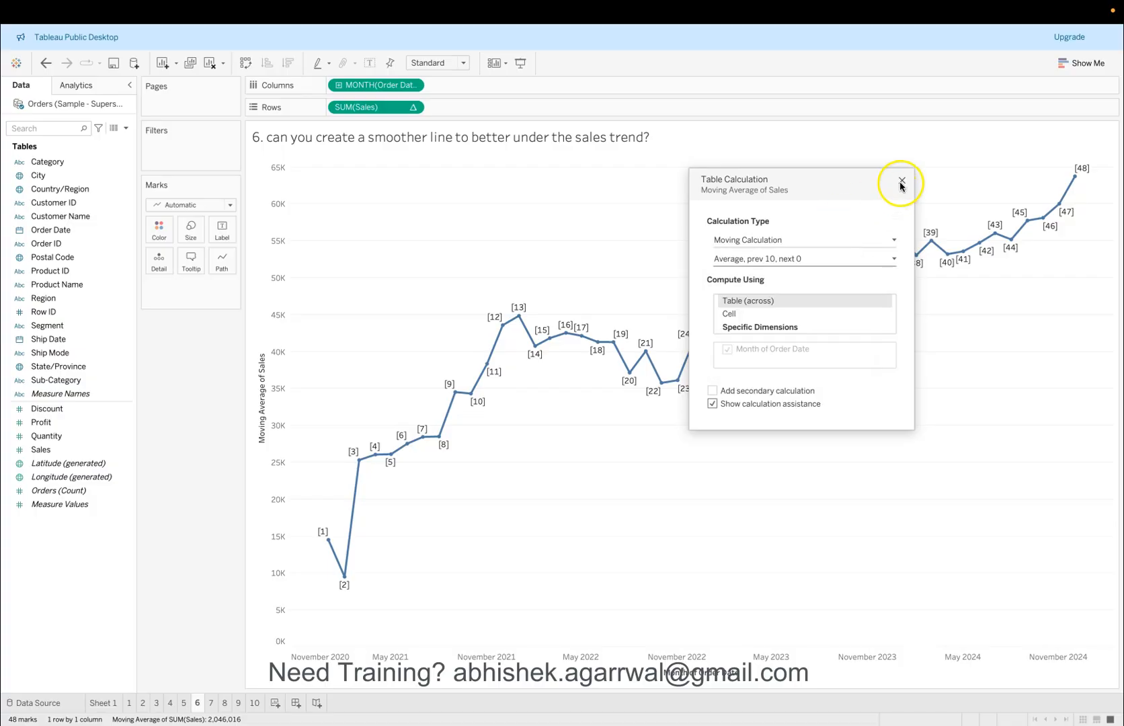
click(902, 181)
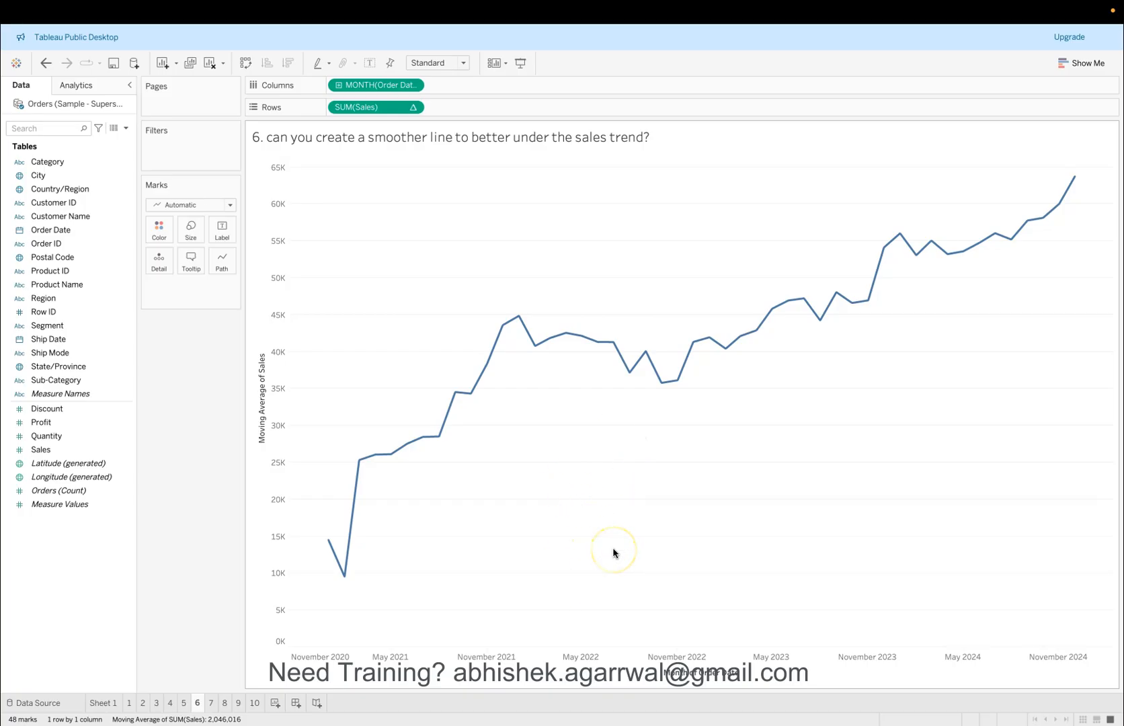
Check which quick table calculation is applied to Sales in the smoothed line chart without changing it.
mouse_move(851, 300)
click(412, 107)
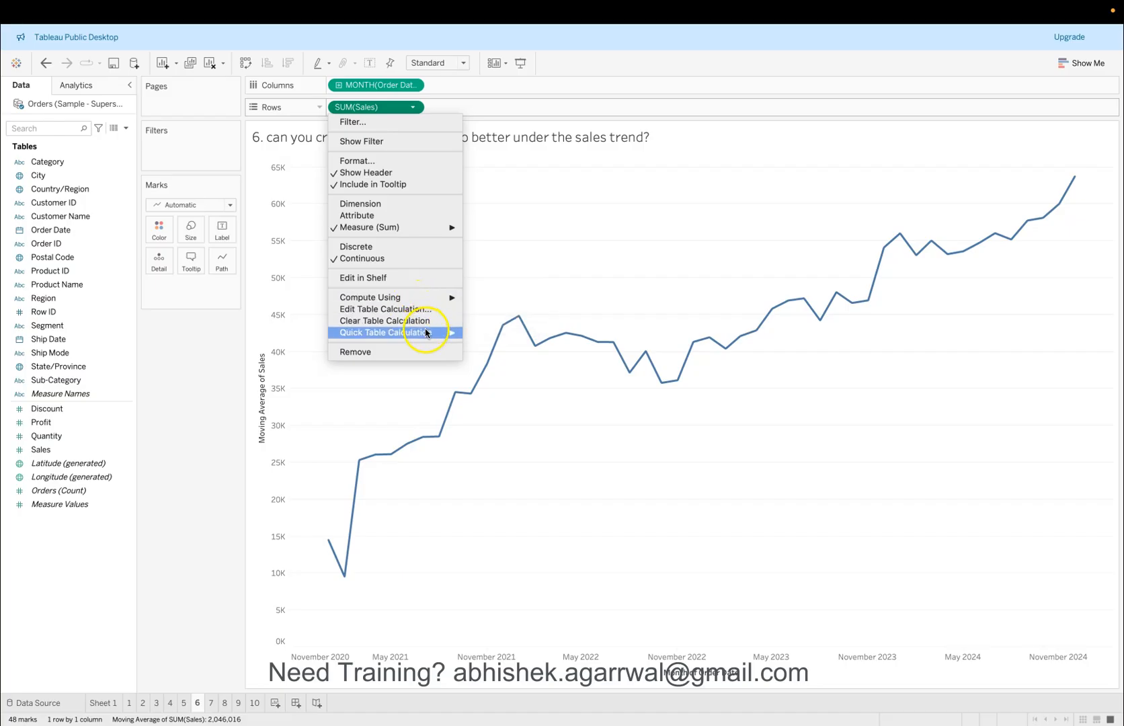
mouse_move(417, 332)
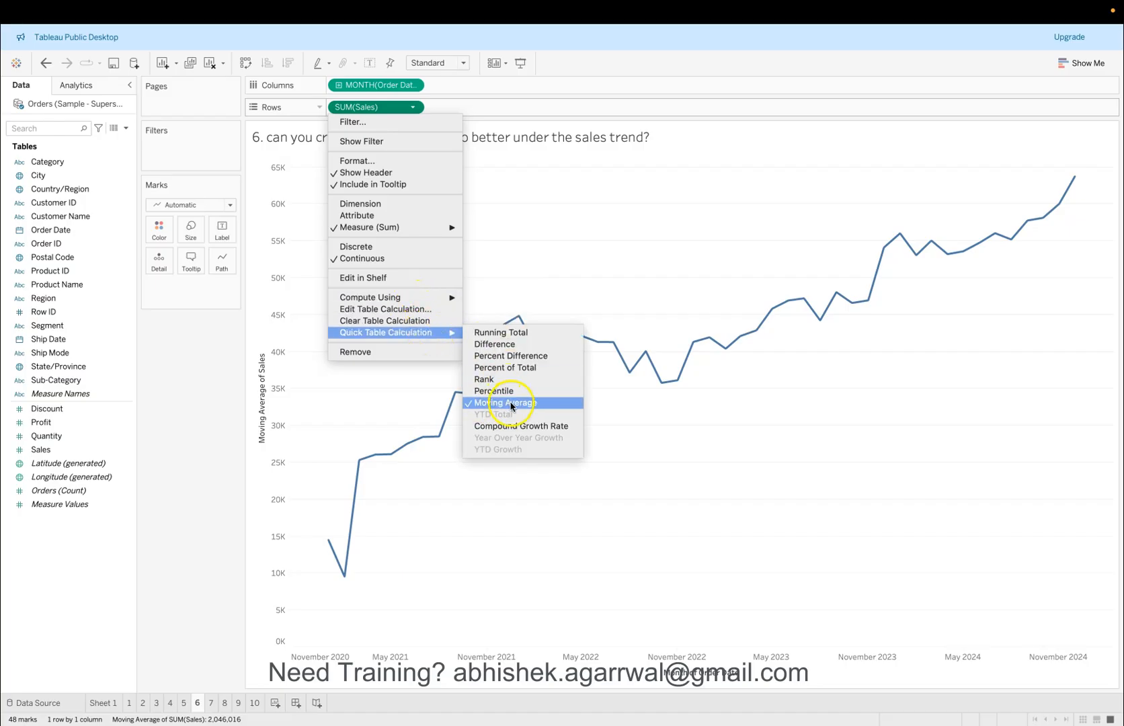
click(518, 487)
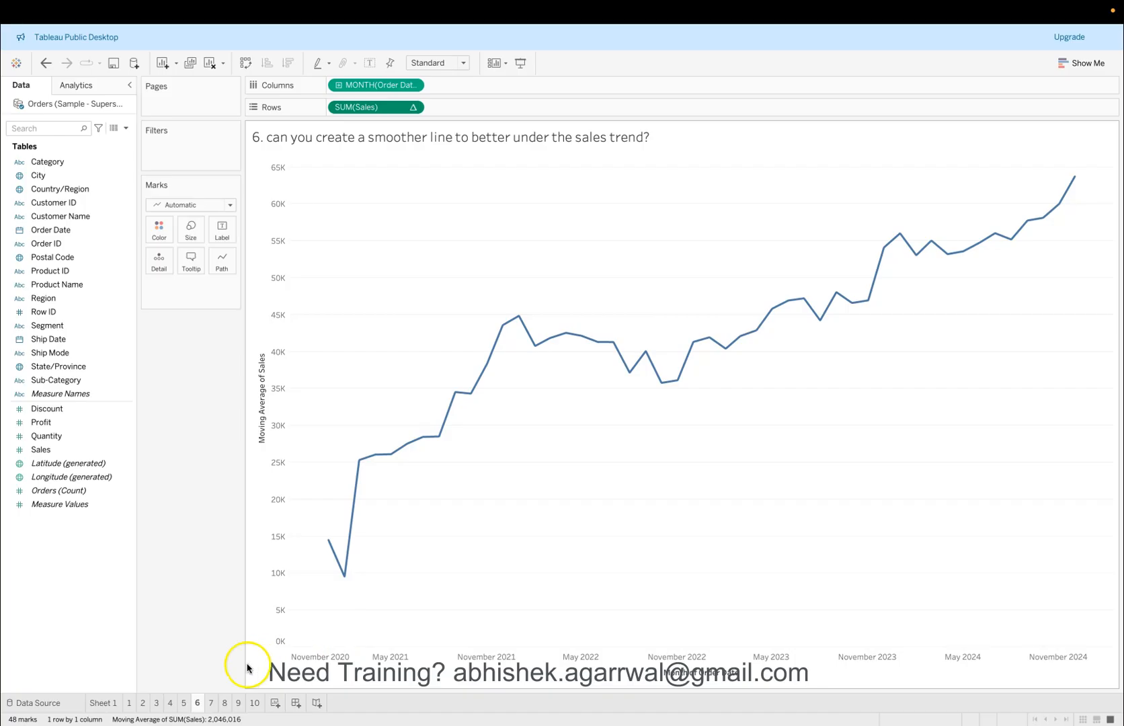
Open worksheet 7 on sales contribution for each region and apply the Percent of Total quick table calculation to Sales.
click(211, 703)
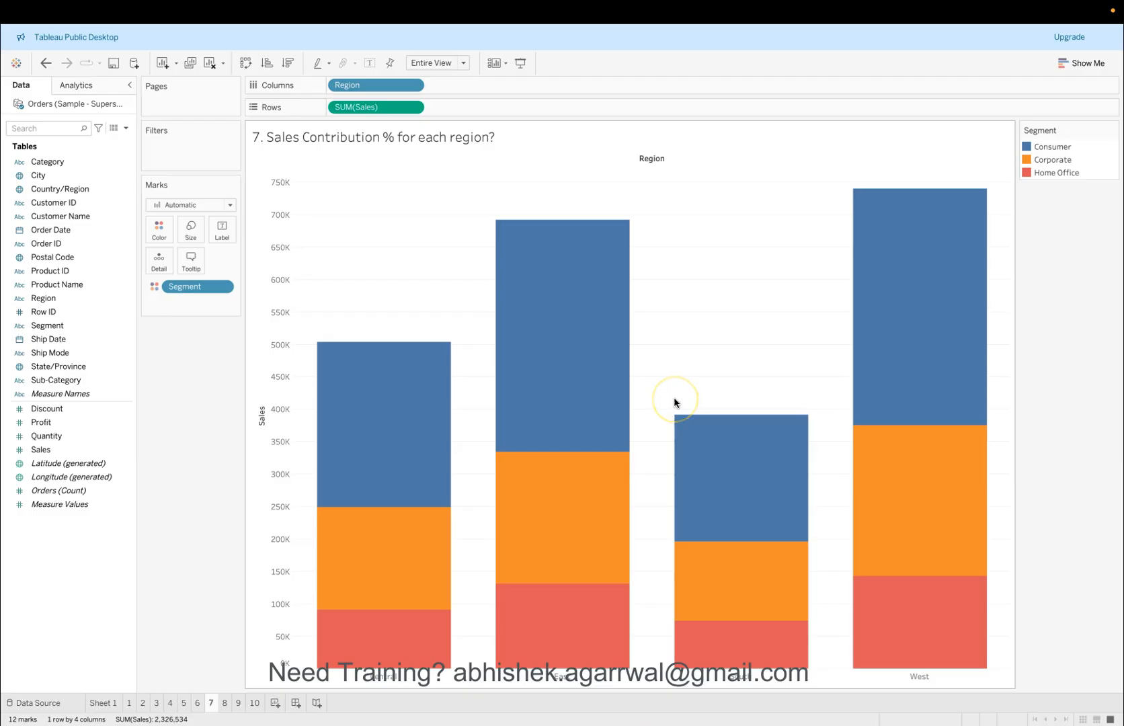
mouse_move(648, 472)
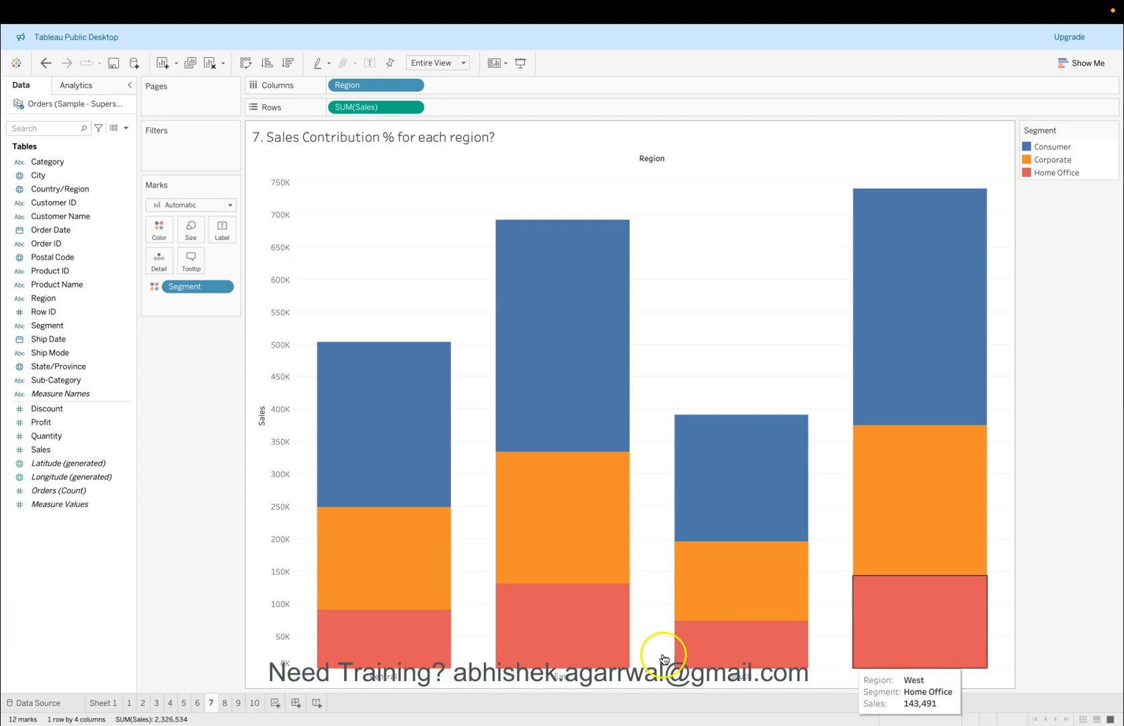
click(412, 109)
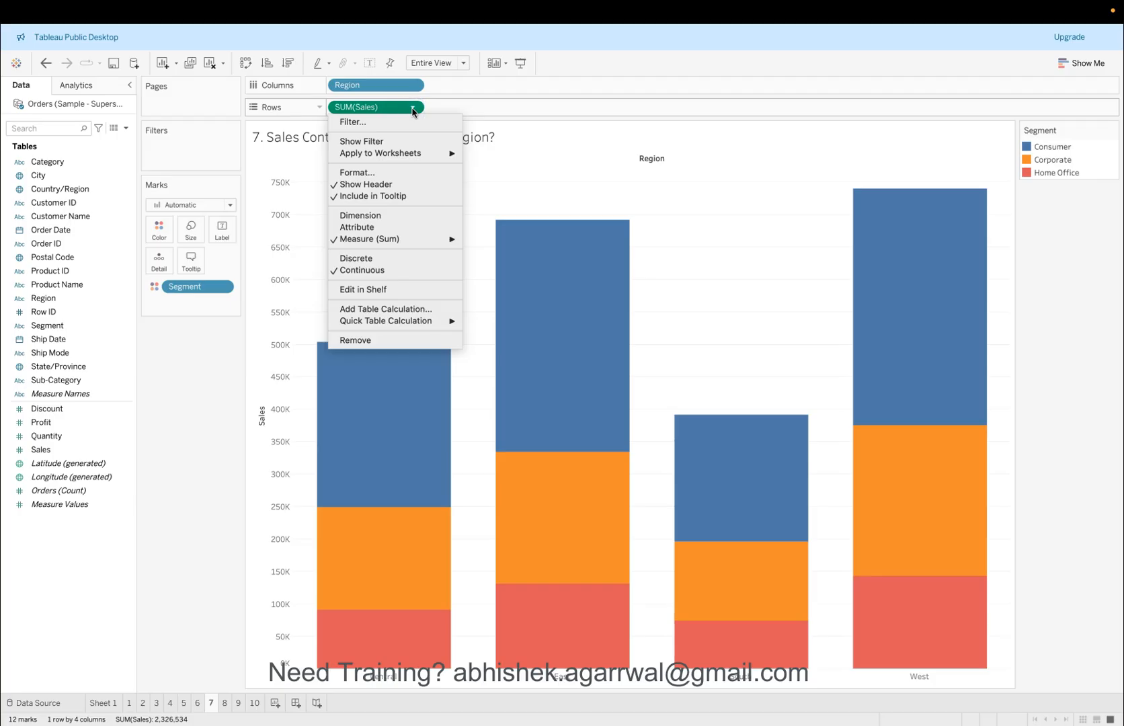
click(440, 321)
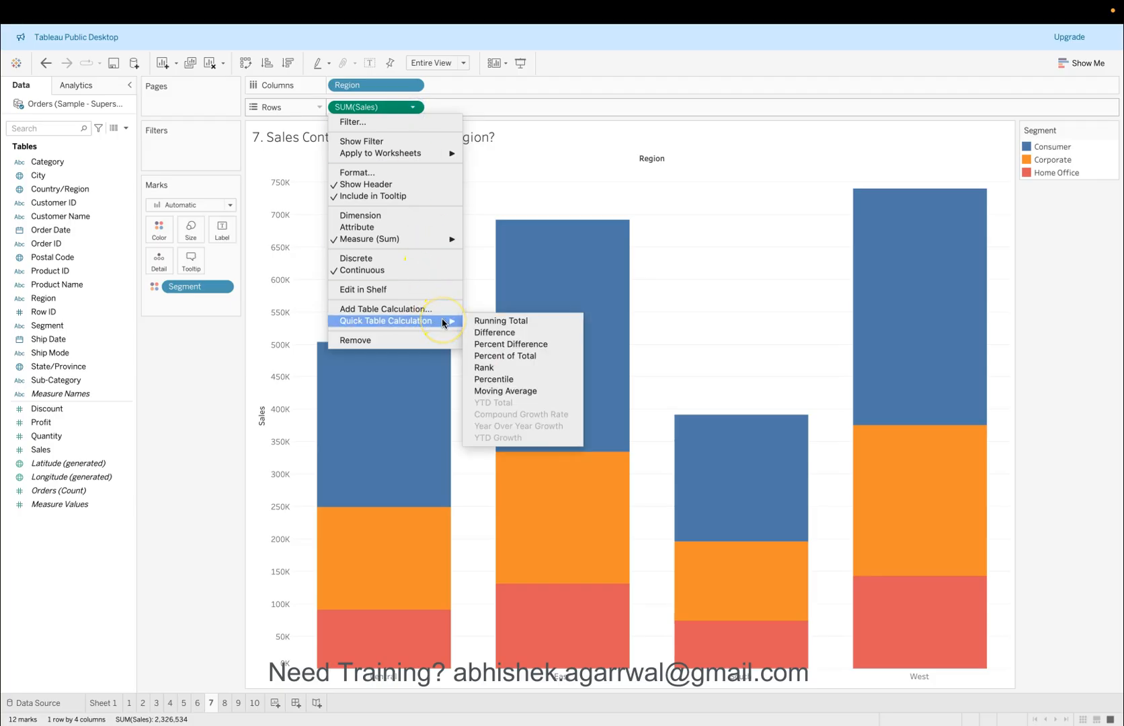
click(498, 356)
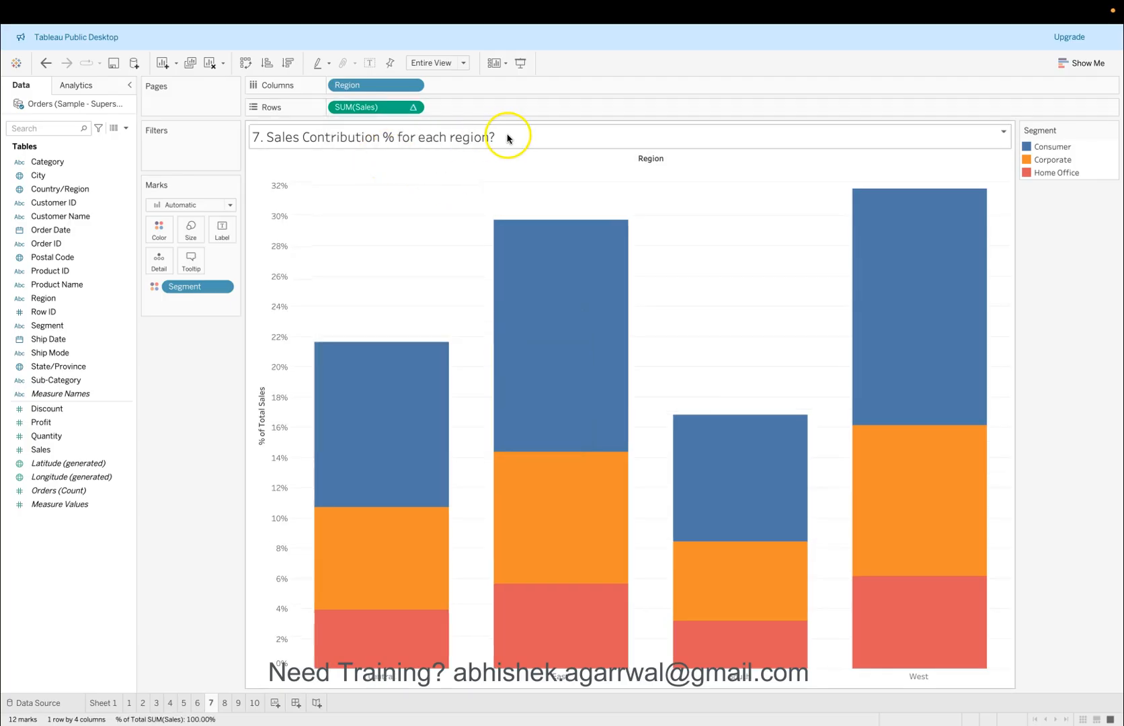
Inspect the Consumer segment's share of total sales in each region's bar.
mouse_move(413, 373)
mouse_move(554, 355)
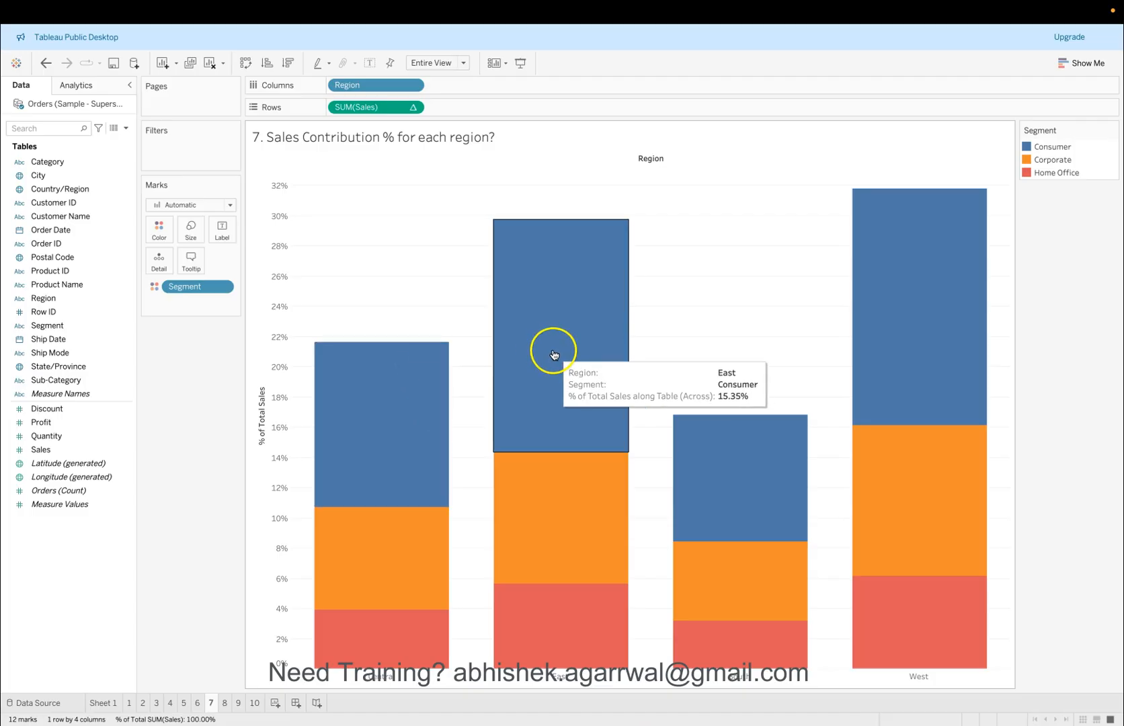
mouse_move(770, 482)
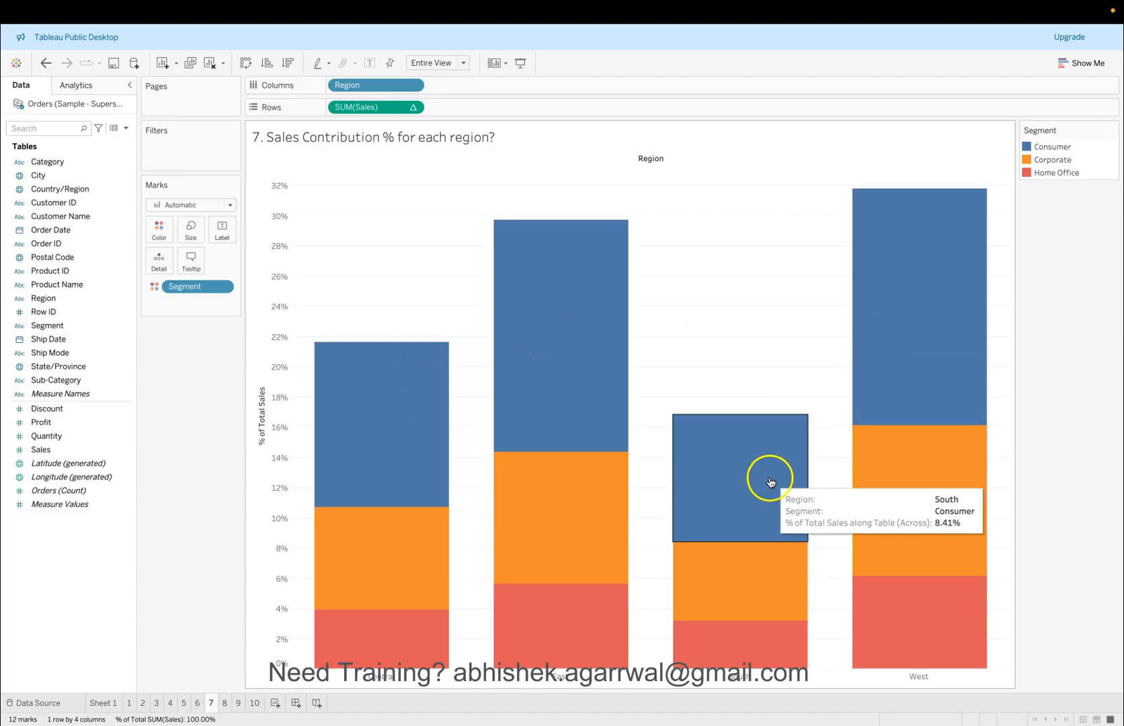
mouse_move(929, 335)
mouse_move(338, 412)
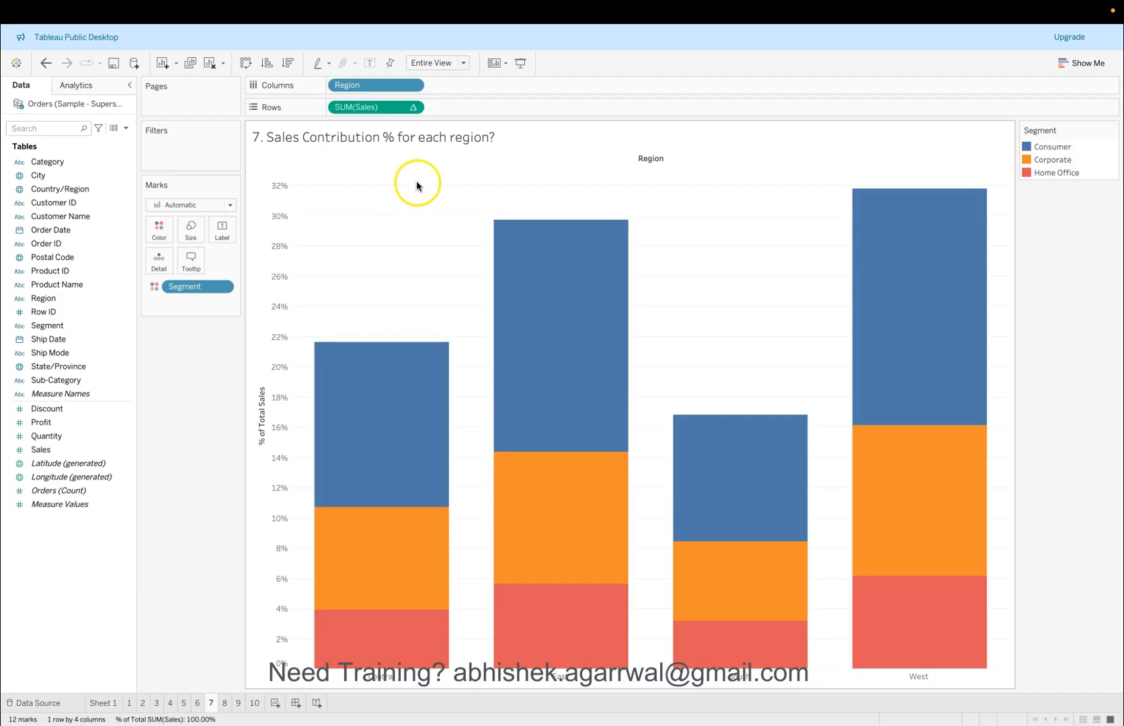
Review the Compute Using options for the Sales percentage without changing them, and compare the Consumer and Corporate shares across the regions.
click(223, 288)
click(247, 450)
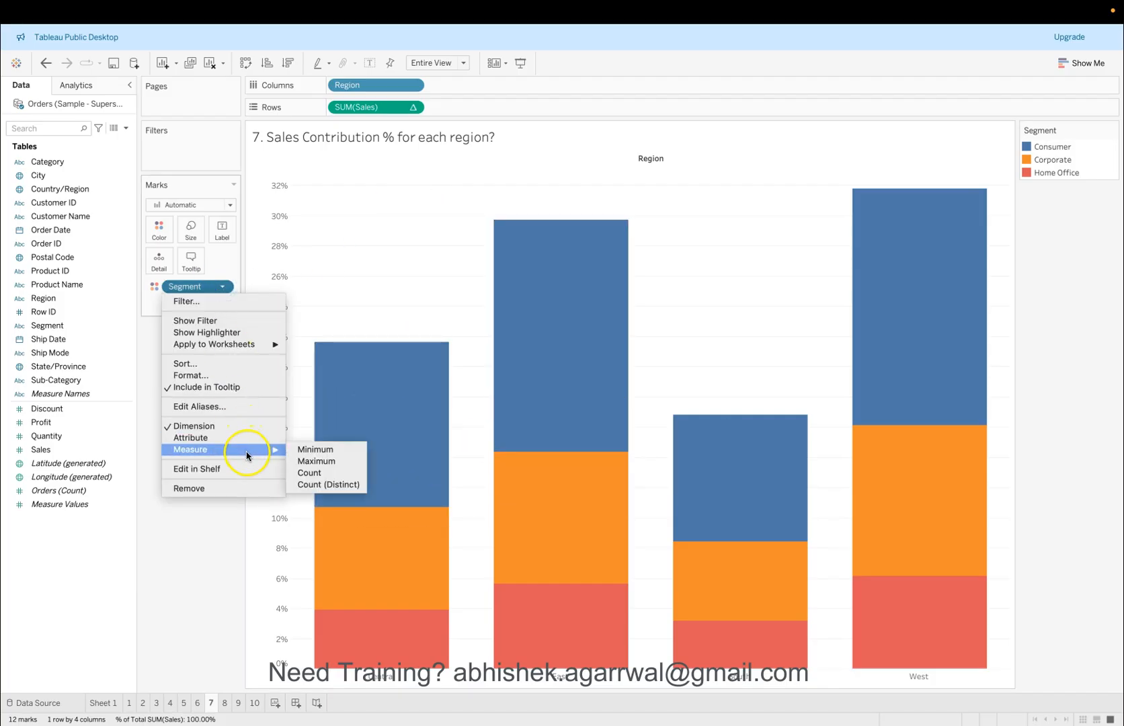
click(413, 107)
click(414, 108)
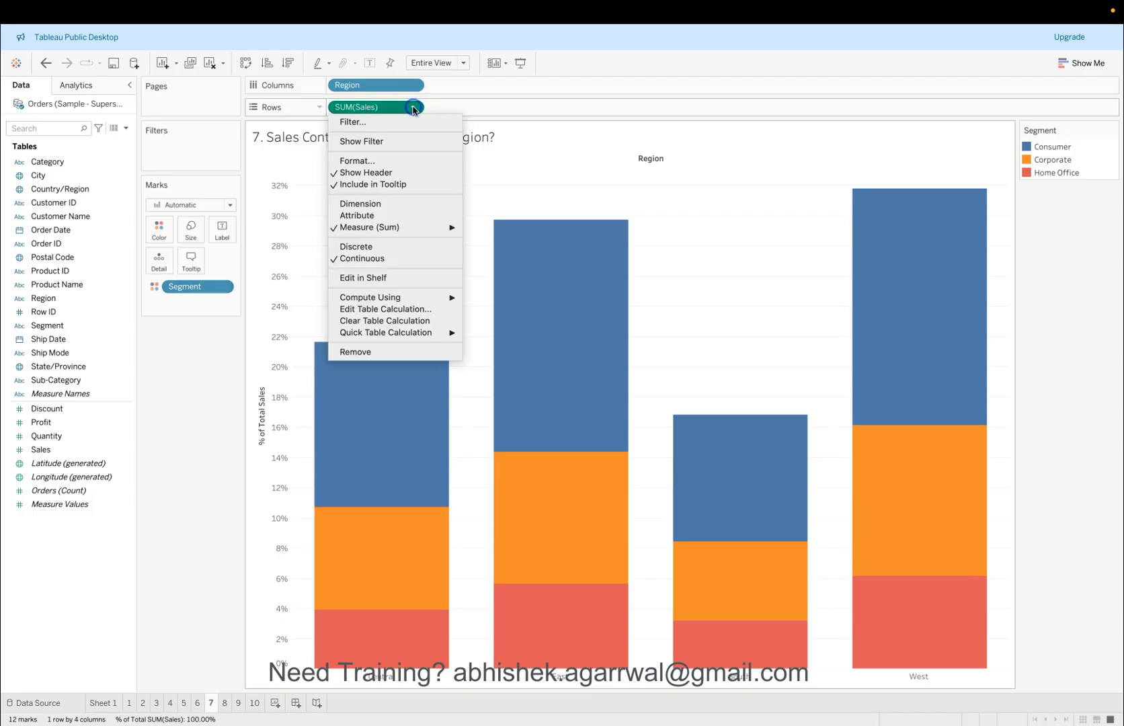
mouse_move(421, 297)
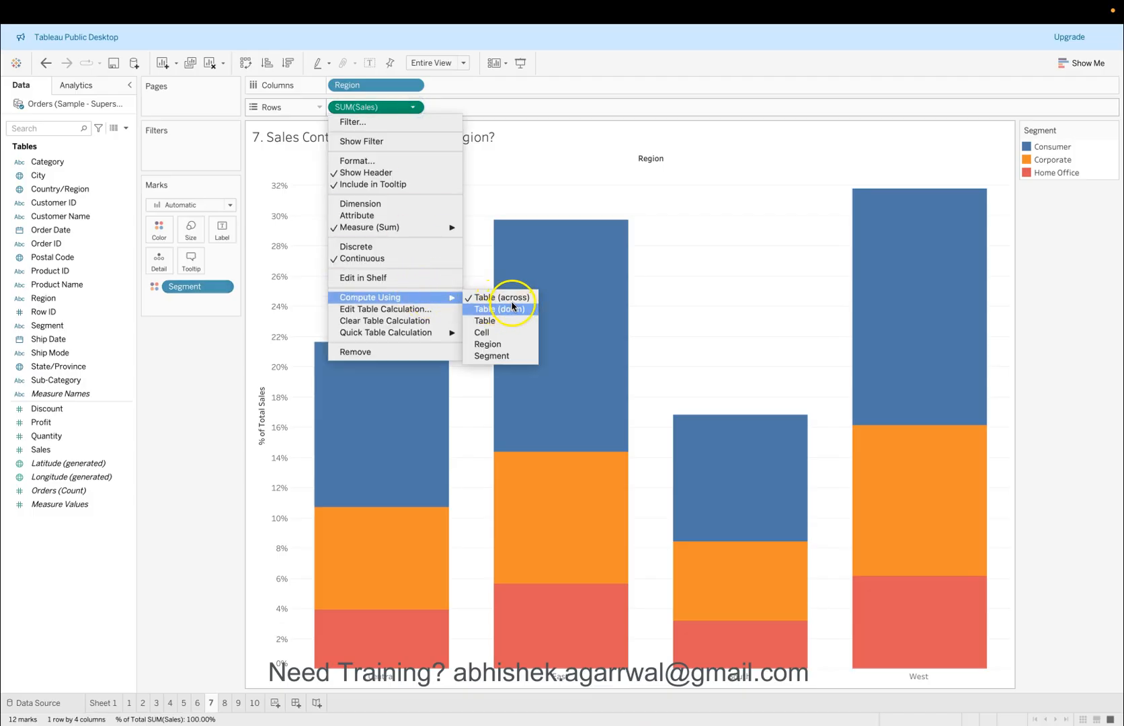
click(715, 368)
mouse_move(343, 400)
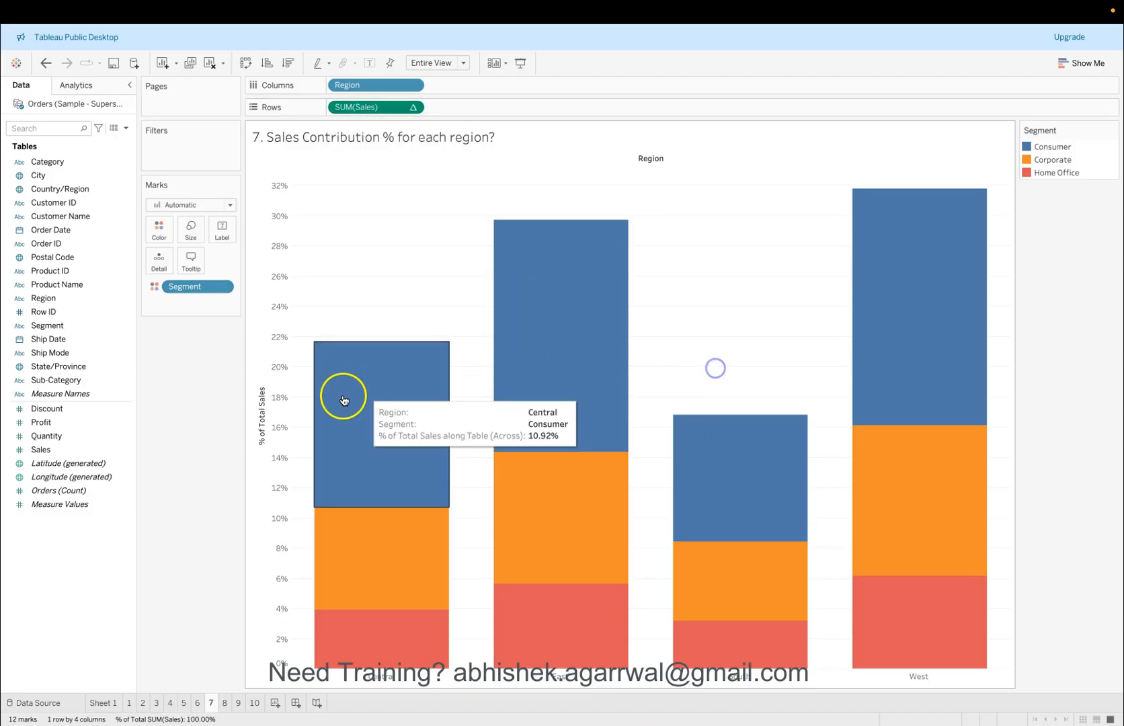
mouse_move(911, 455)
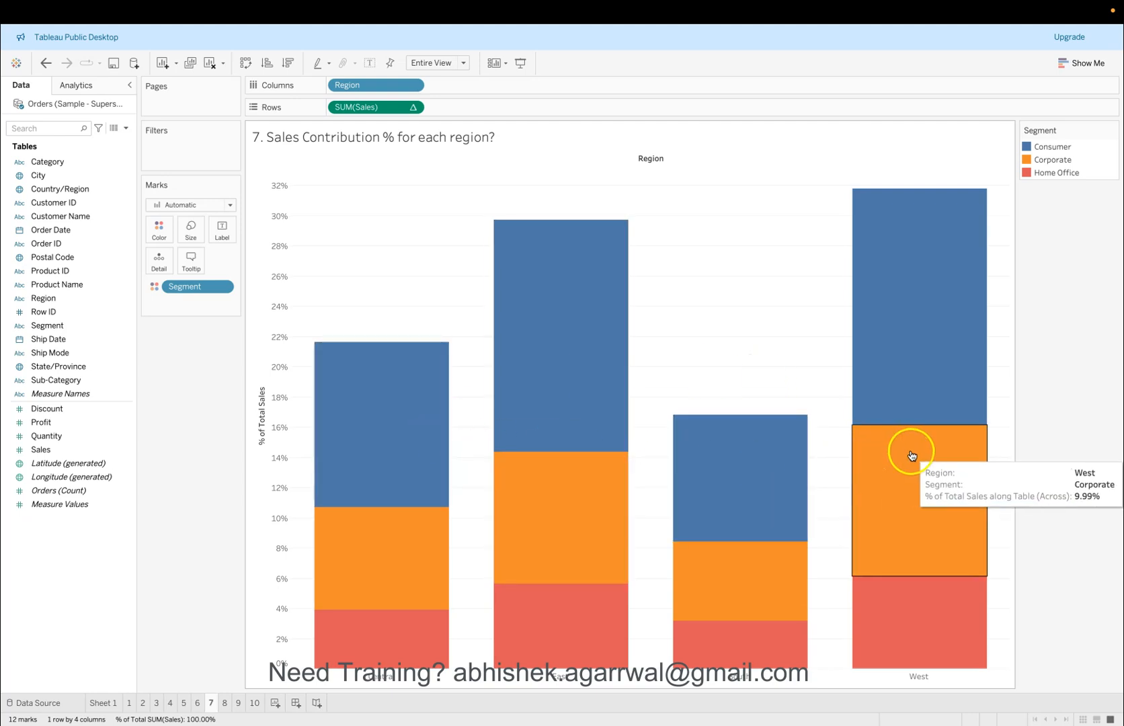
mouse_move(511, 522)
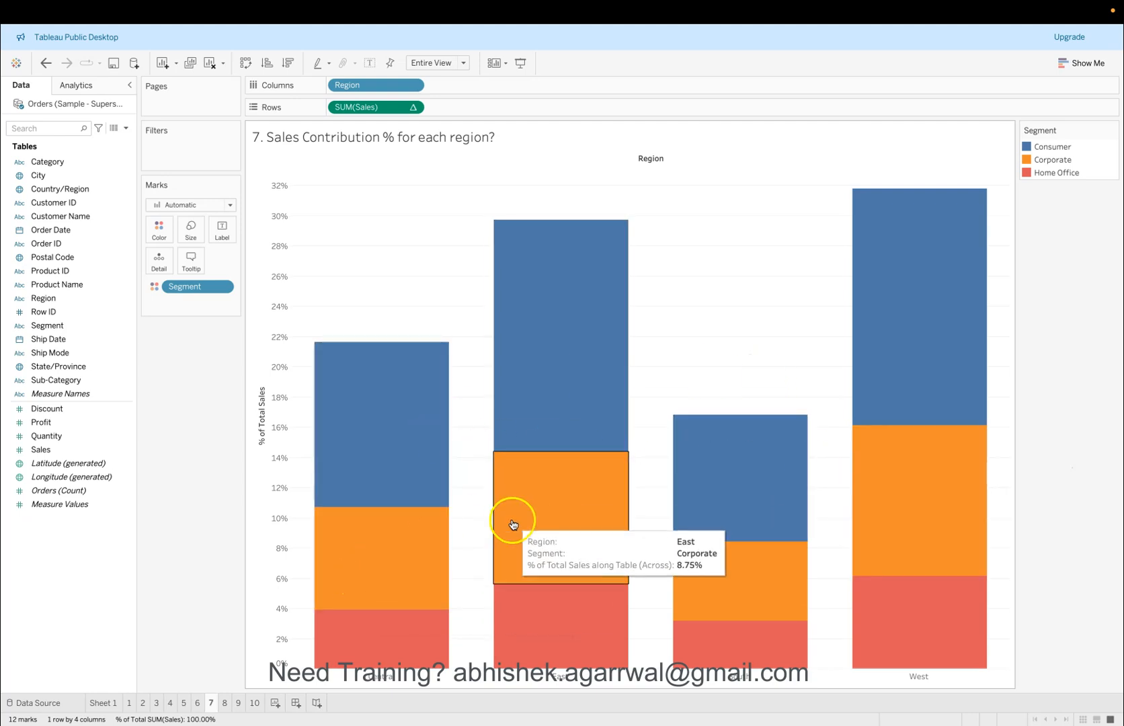
mouse_move(934, 525)
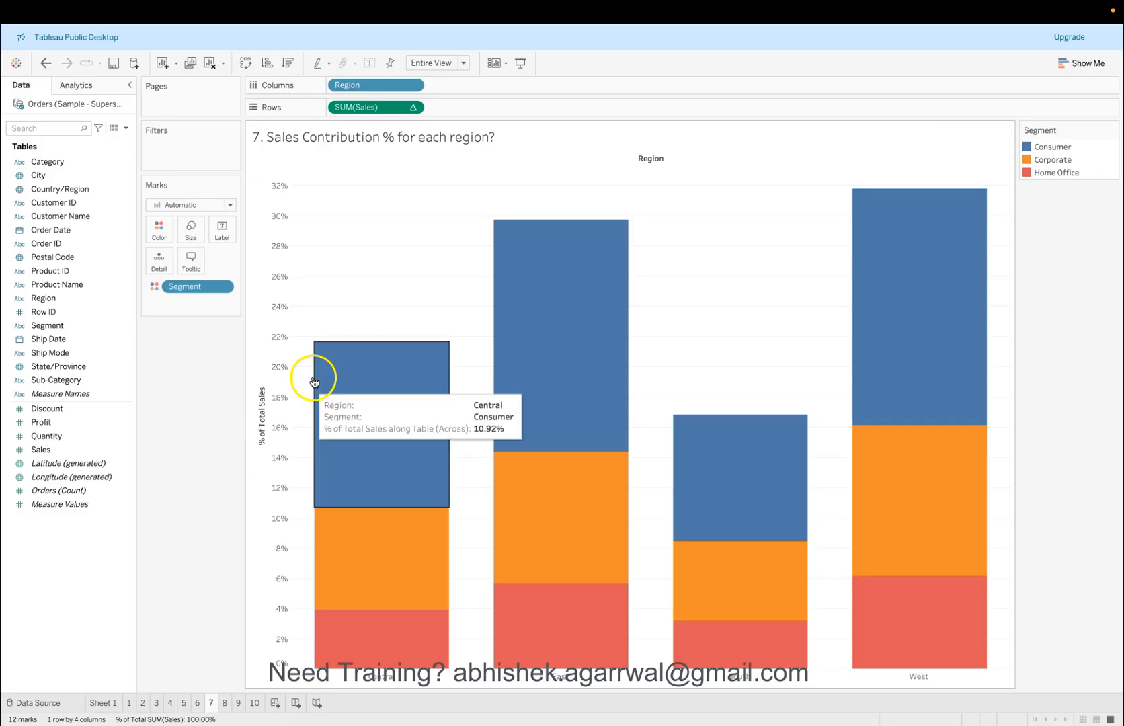
mouse_move(340, 342)
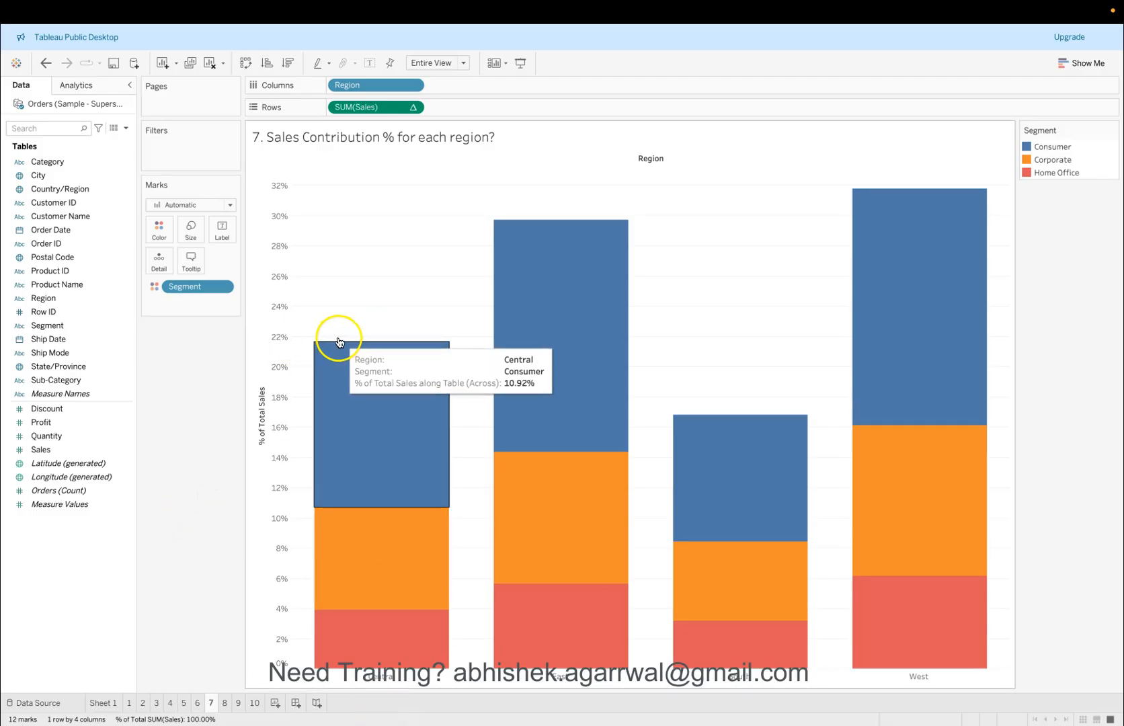
Compare segment shares across the regional bars and show mark labels on all segments of the chart.
mouse_move(482, 251)
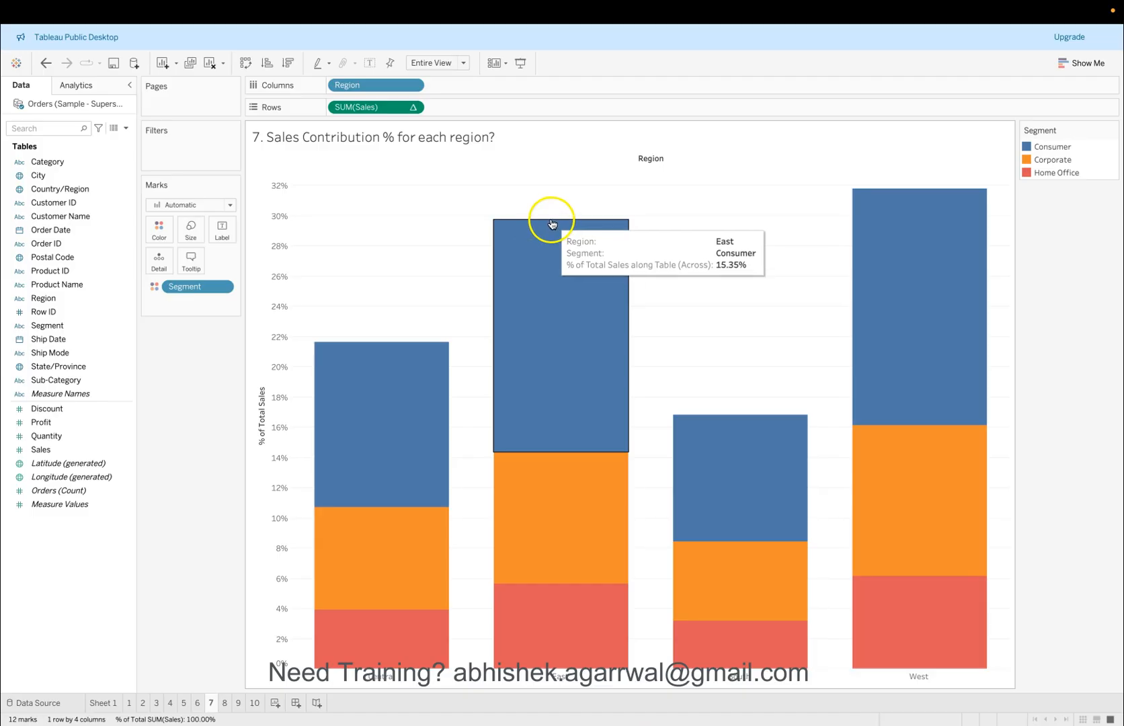
mouse_move(766, 416)
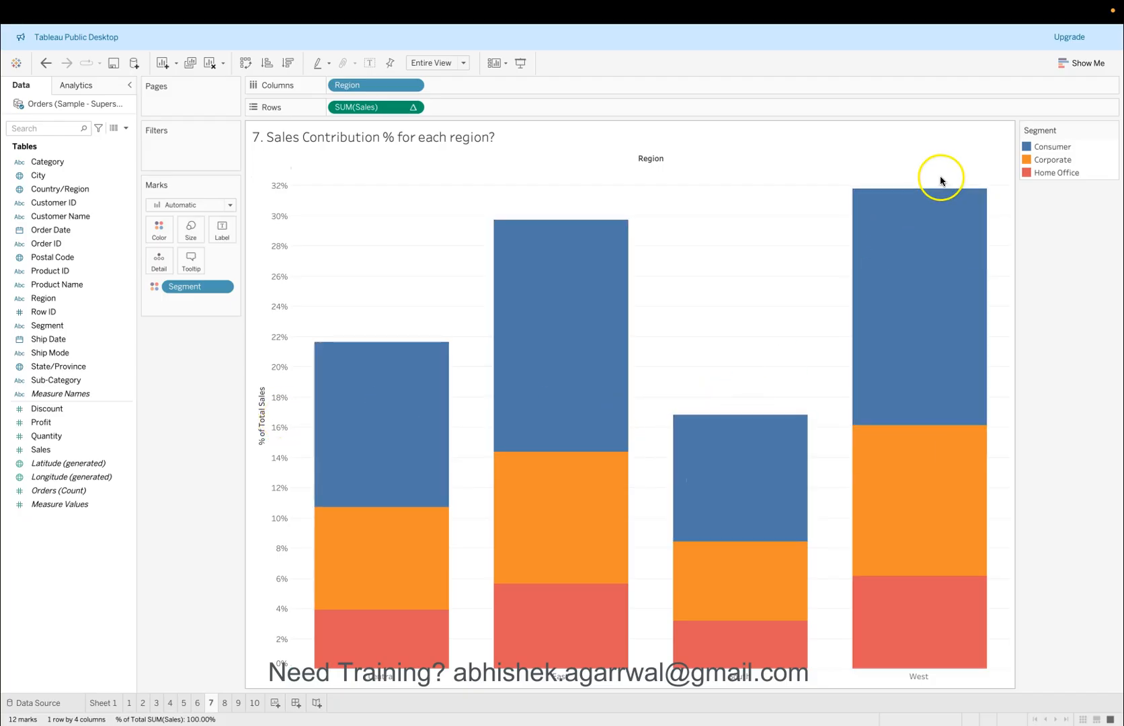
mouse_move(941, 192)
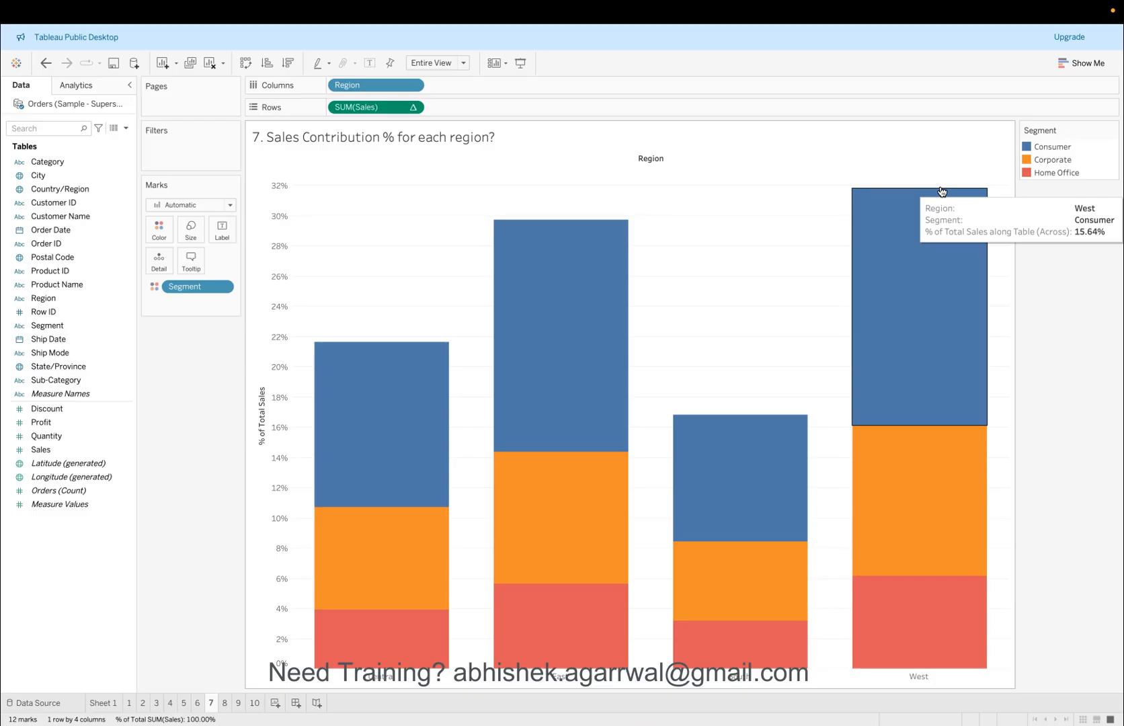
mouse_move(387, 572)
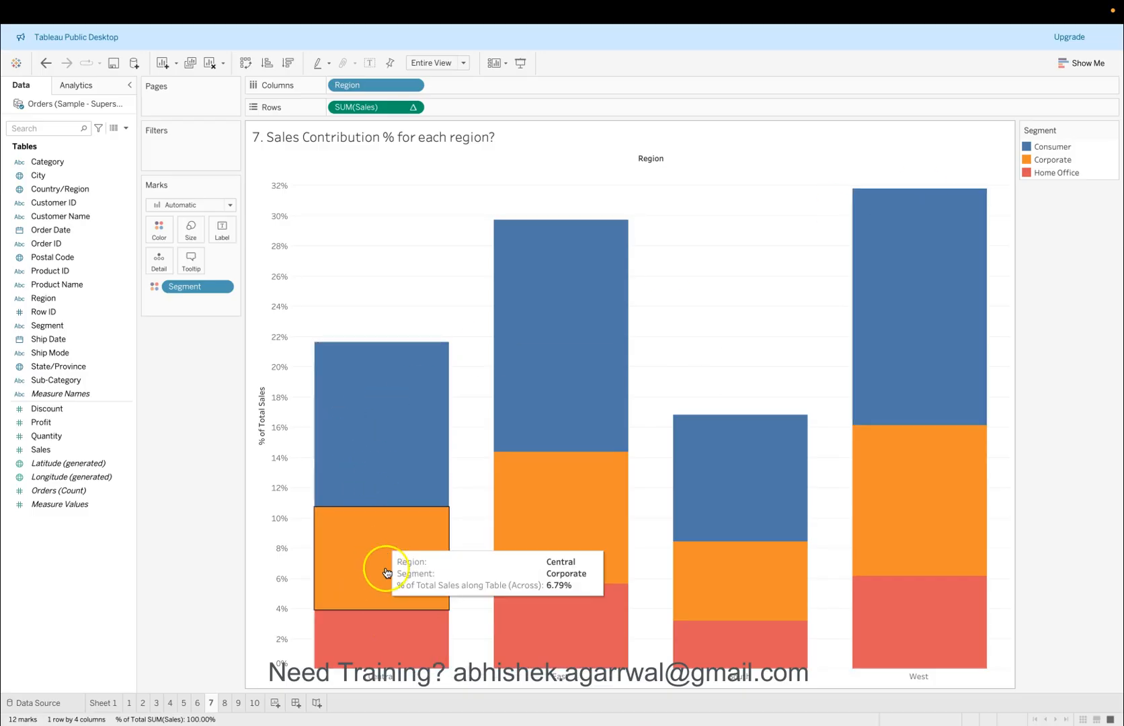
mouse_move(586, 386)
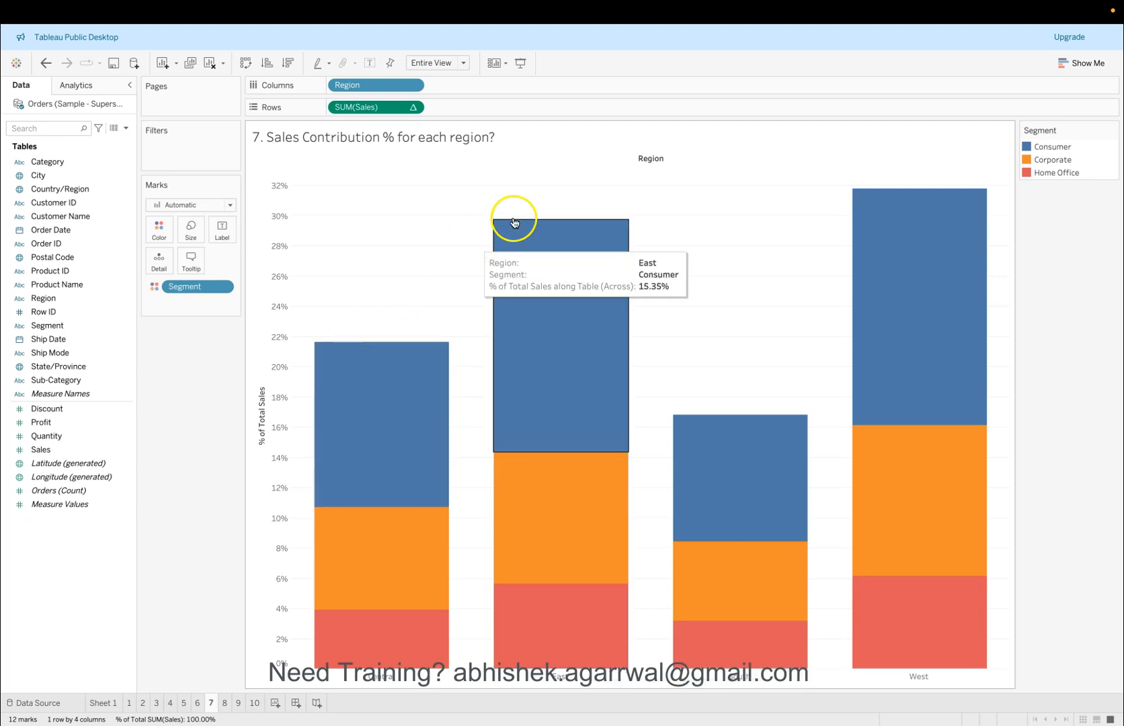
click(228, 232)
click(255, 246)
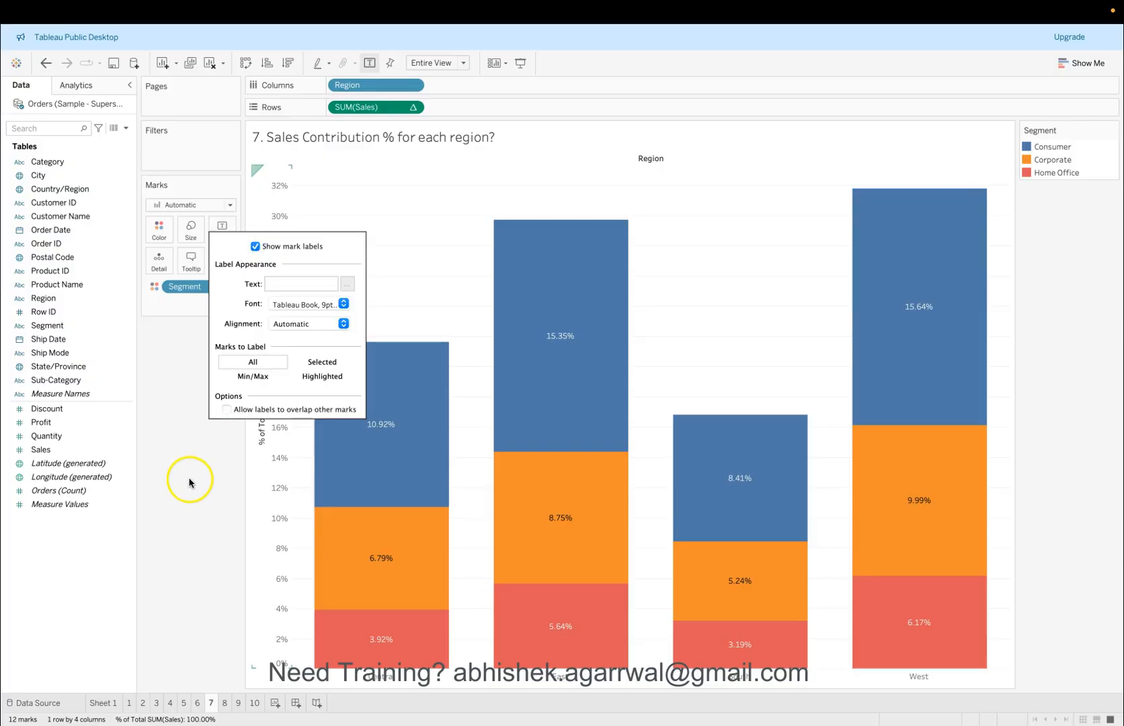
click(217, 484)
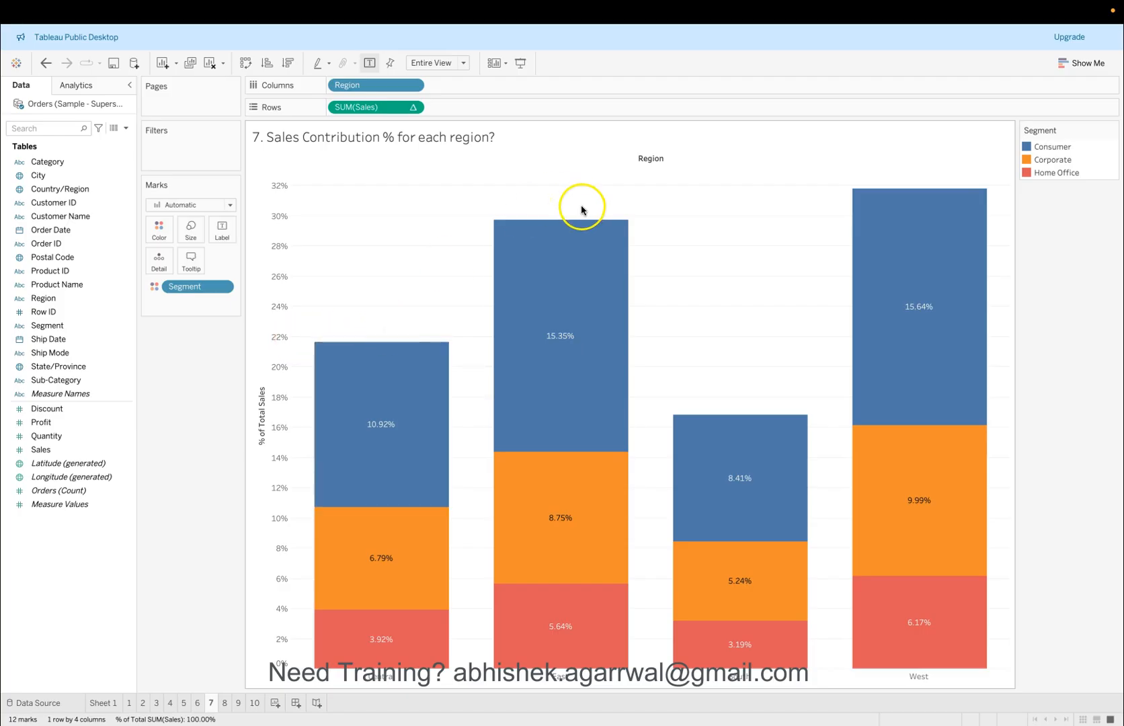
Remove Segment from the marks to view each region's total sales share, and undo the removal.
click(211, 287)
drag(210, 288, 204, 397)
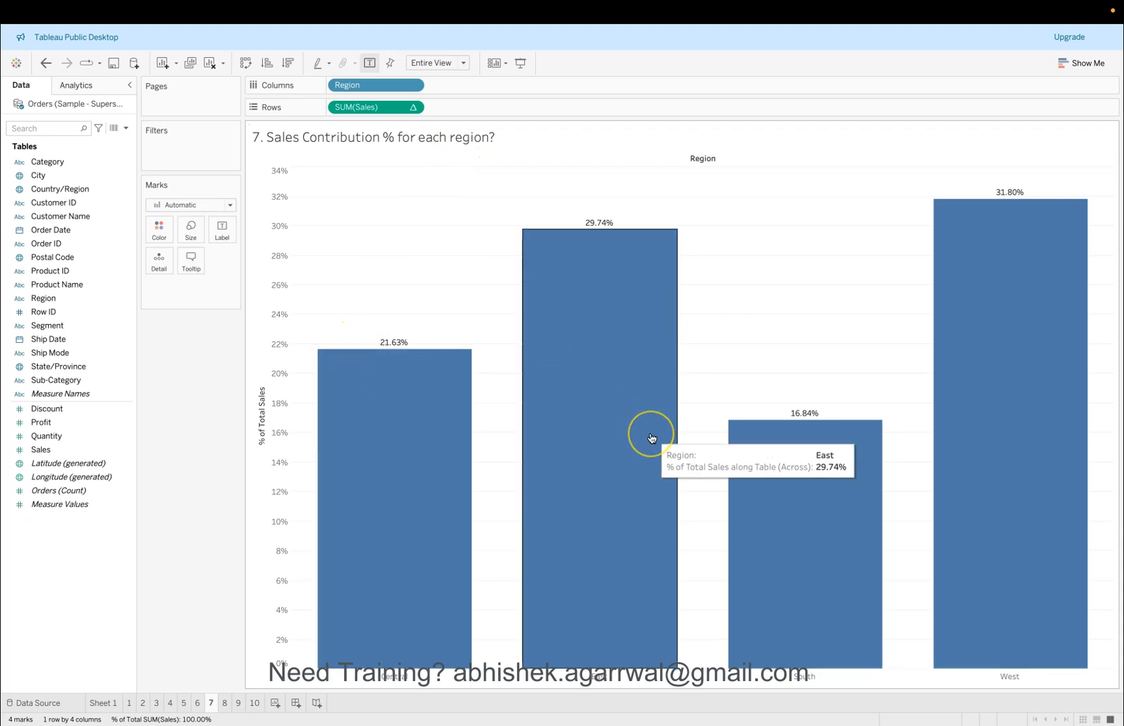
click(46, 63)
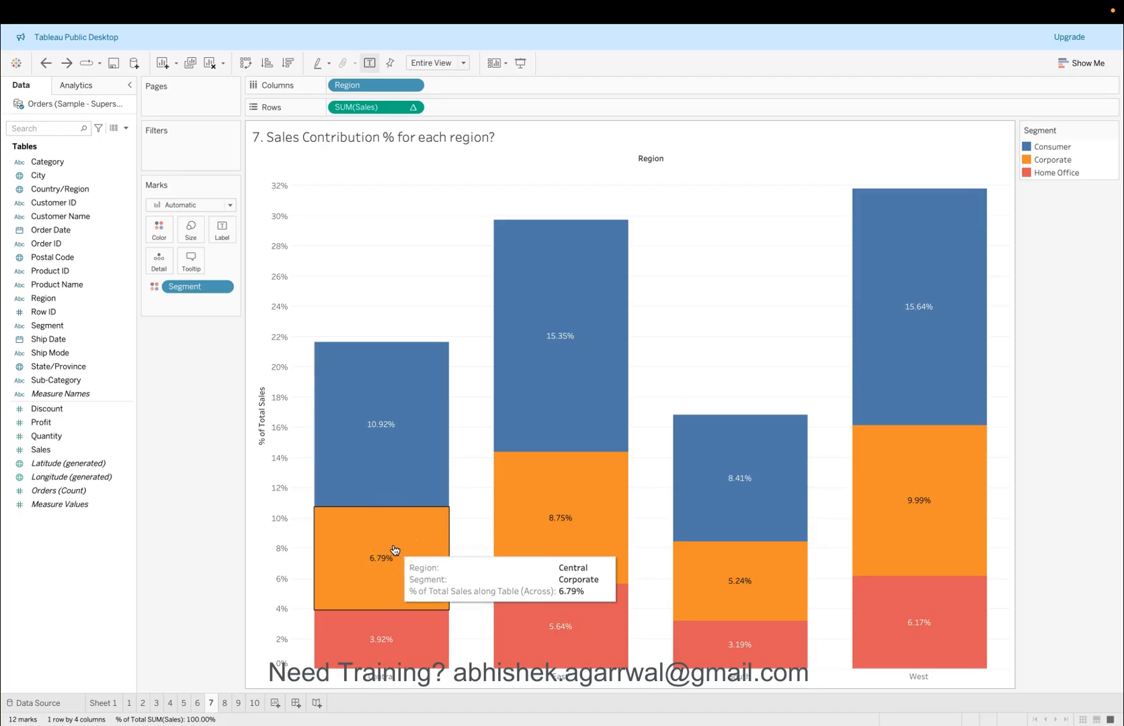
click(419, 284)
click(430, 277)
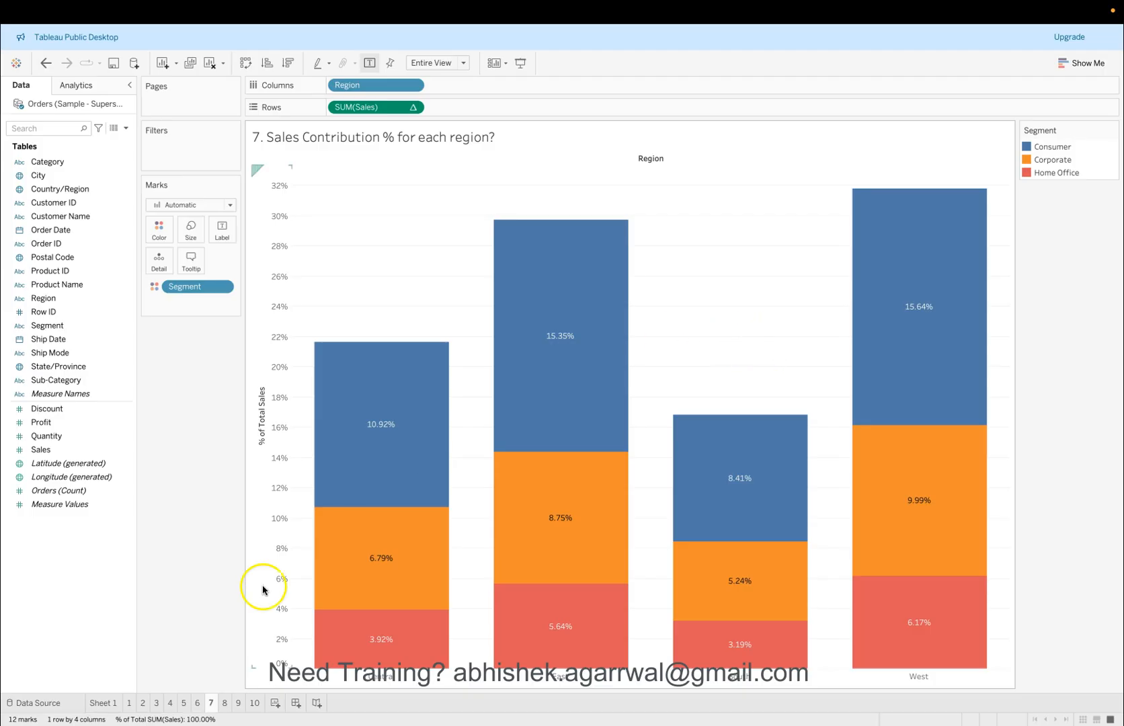
Open worksheet 8 on the 100% stacked bar chart and apply the Percent of Total quick table calculation to Sales.
click(226, 704)
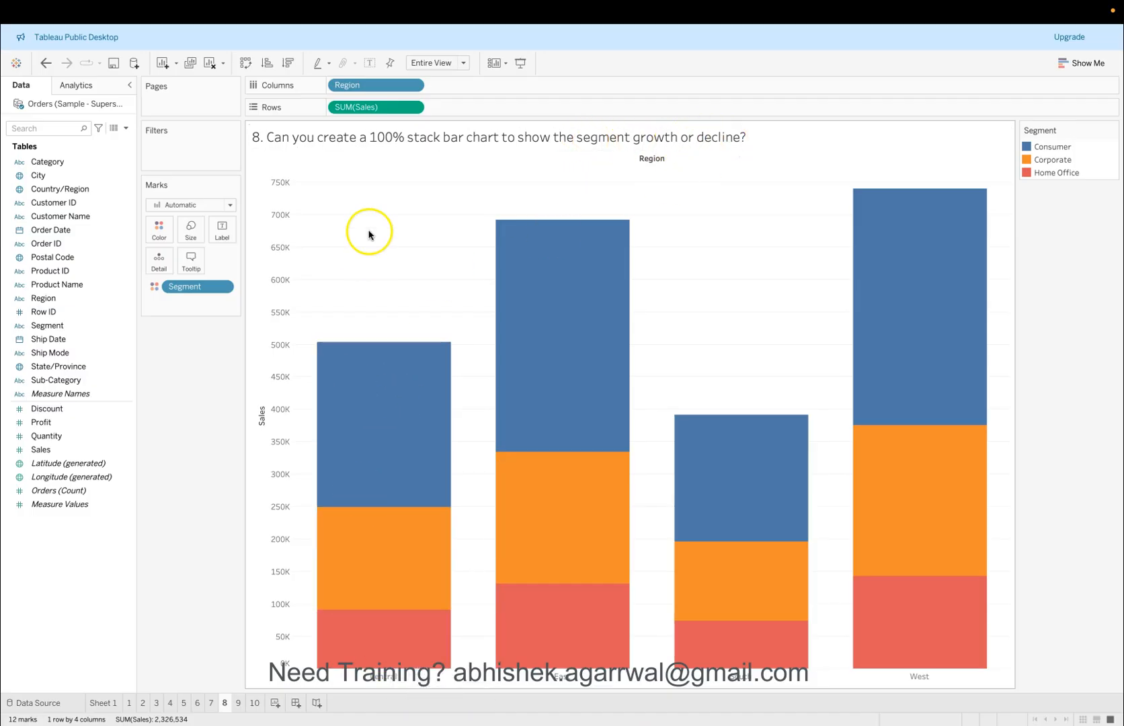
click(413, 107)
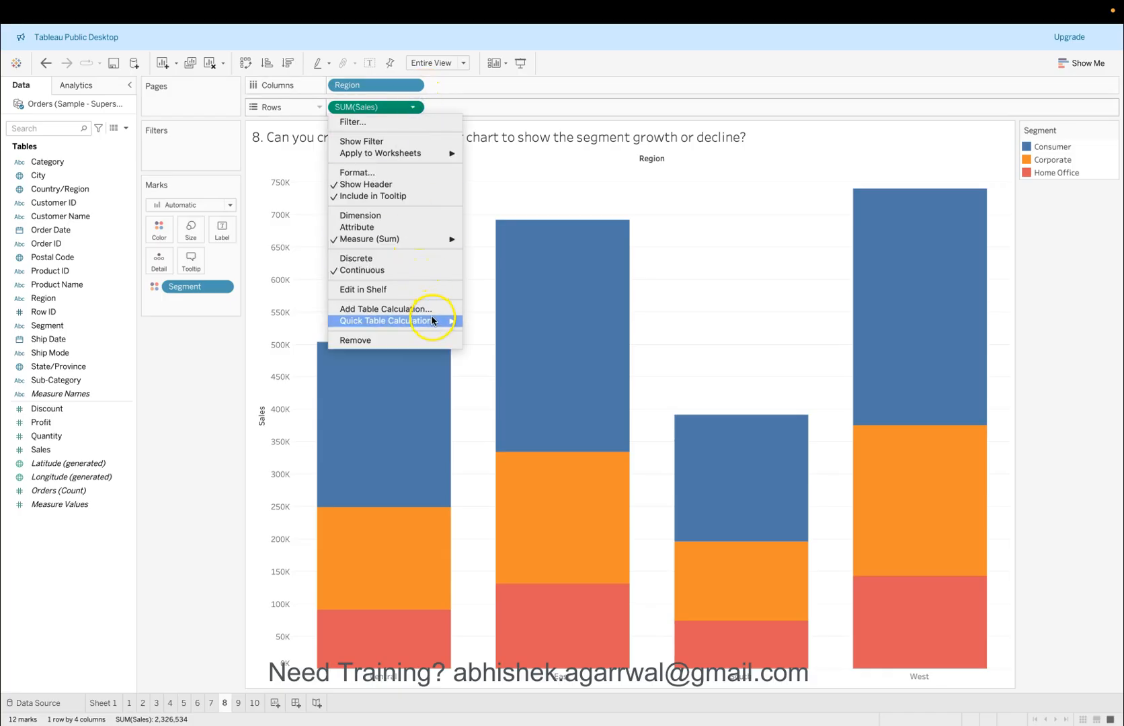
mouse_move(433, 320)
click(500, 357)
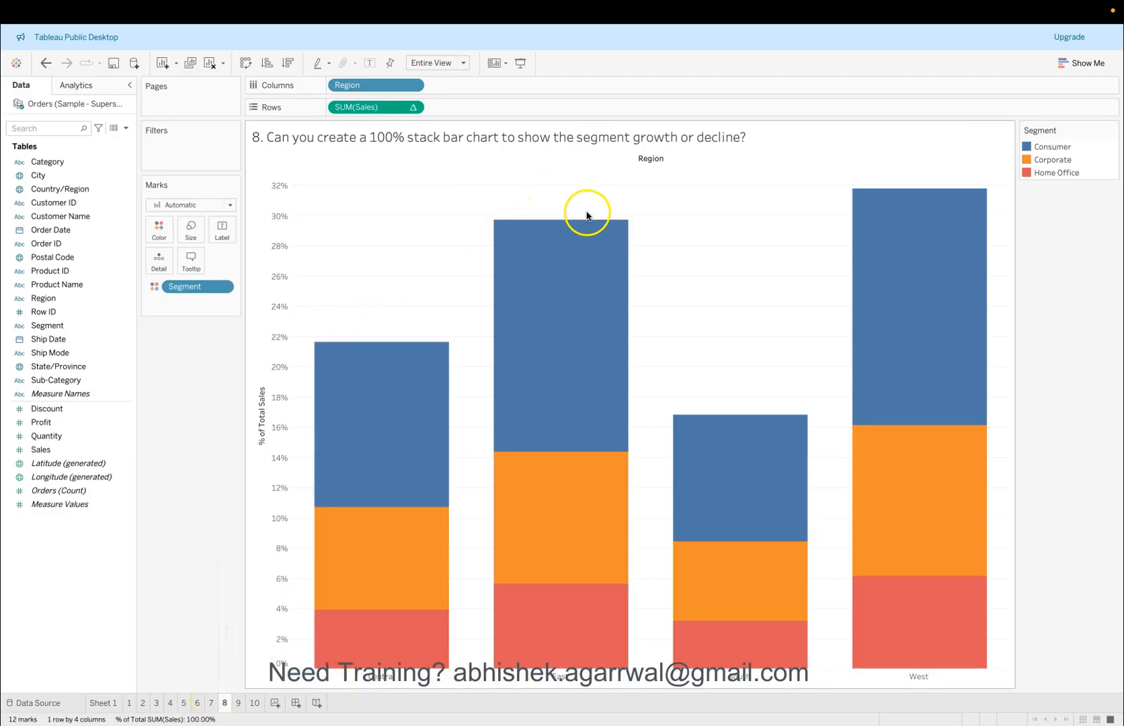
Compute the Sales percent of total using Segment and inspect the segment shares within the regional bars.
click(413, 107)
mouse_move(437, 301)
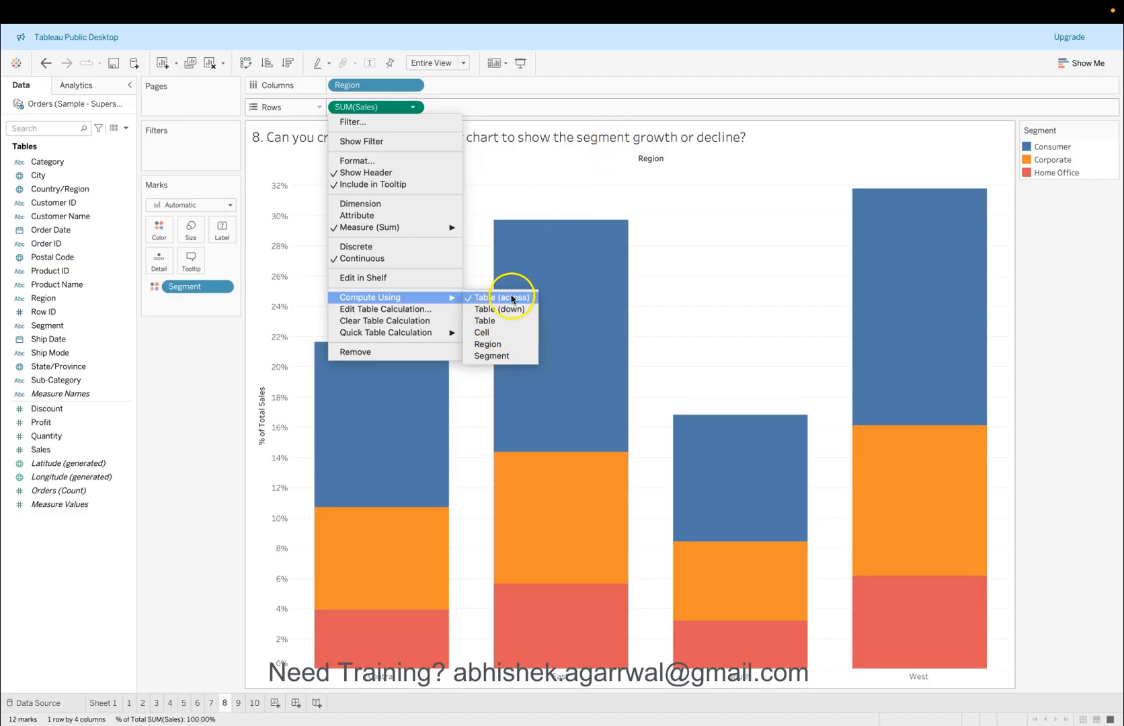
click(492, 355)
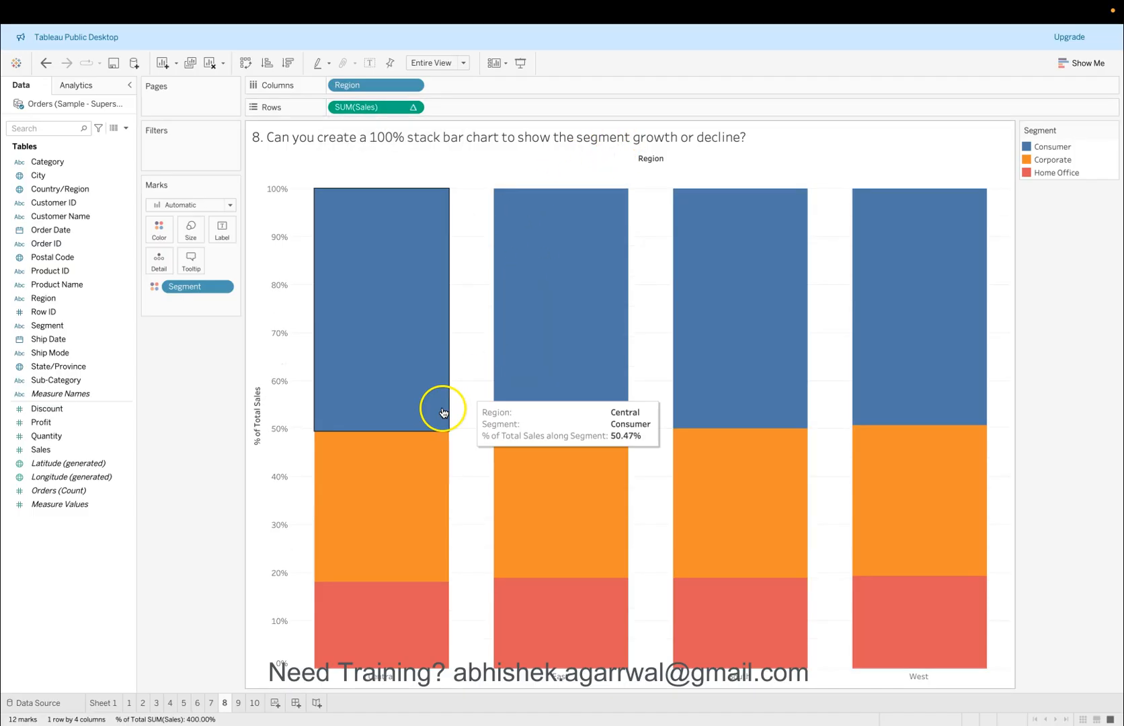
mouse_move(710, 365)
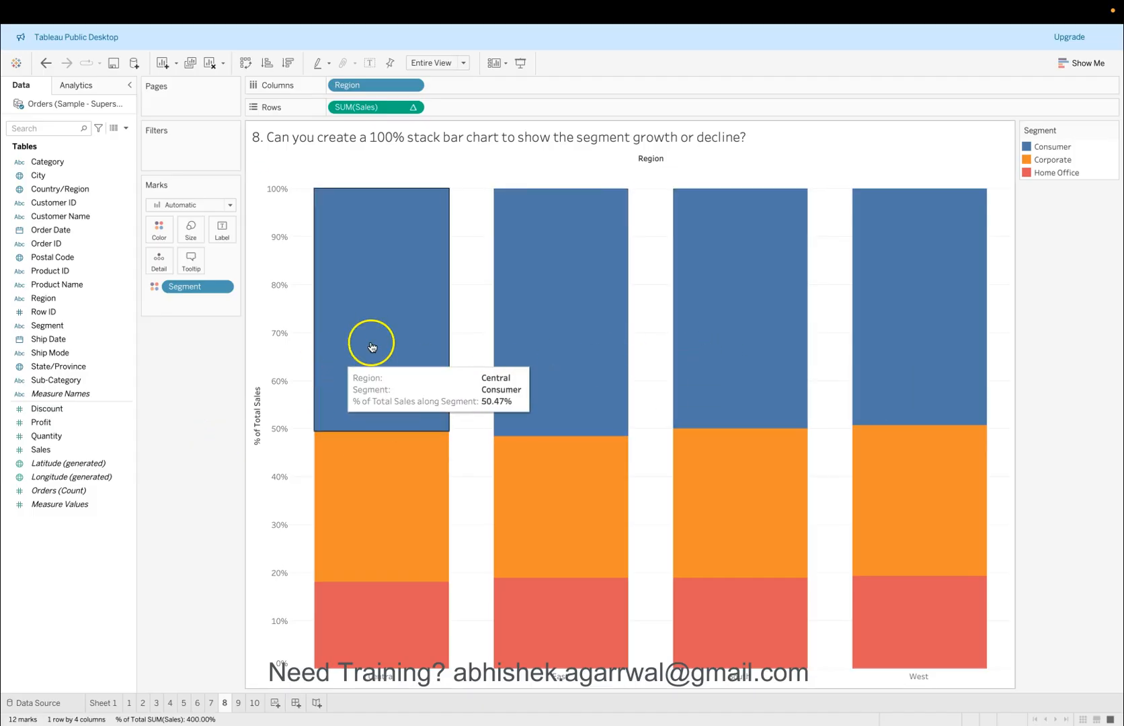
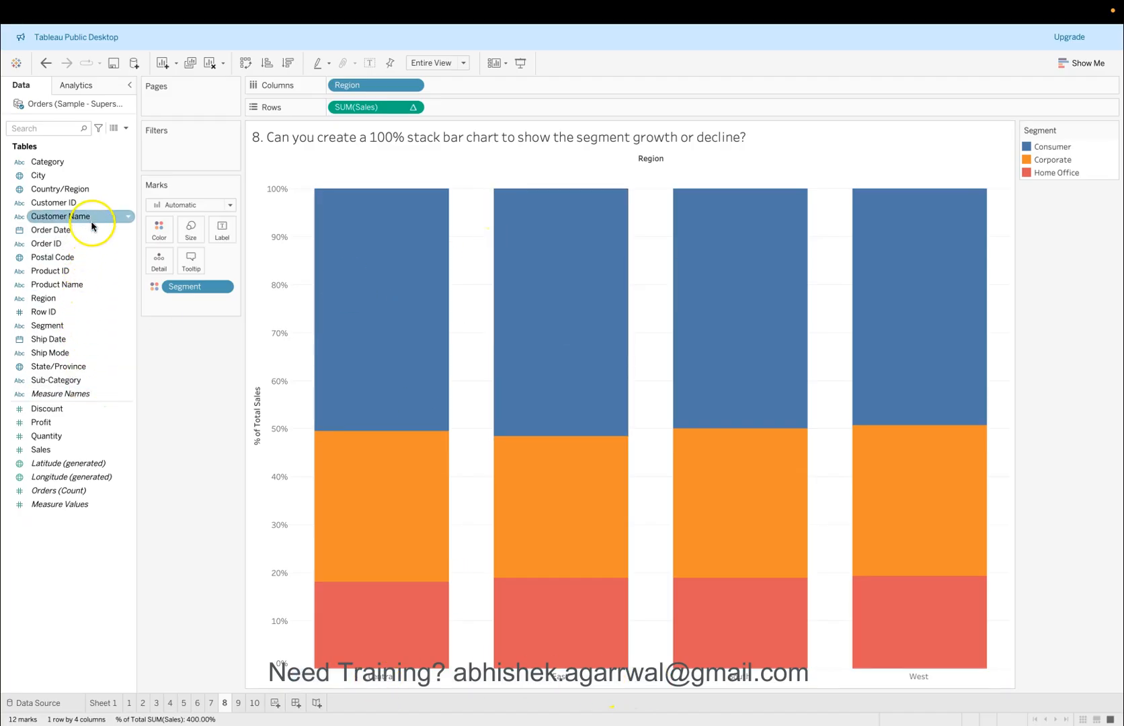
Replace Region with the year of Order Date on the columns and set the mark type to Bar.
drag(87, 230, 388, 83)
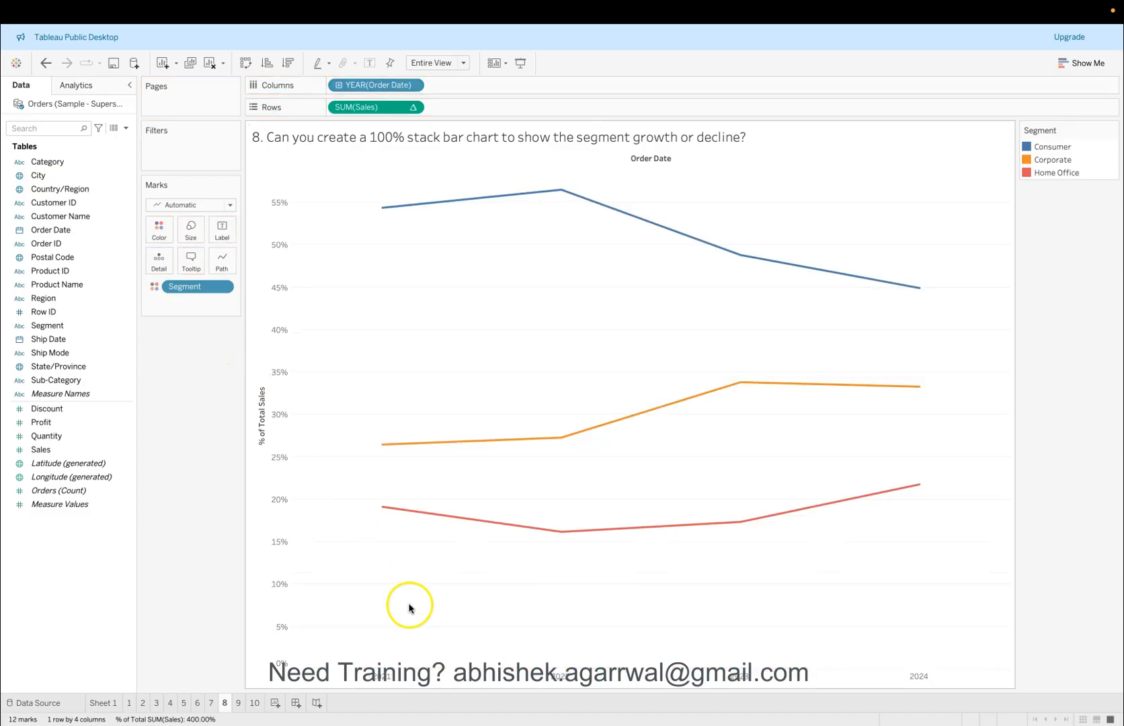
click(213, 205)
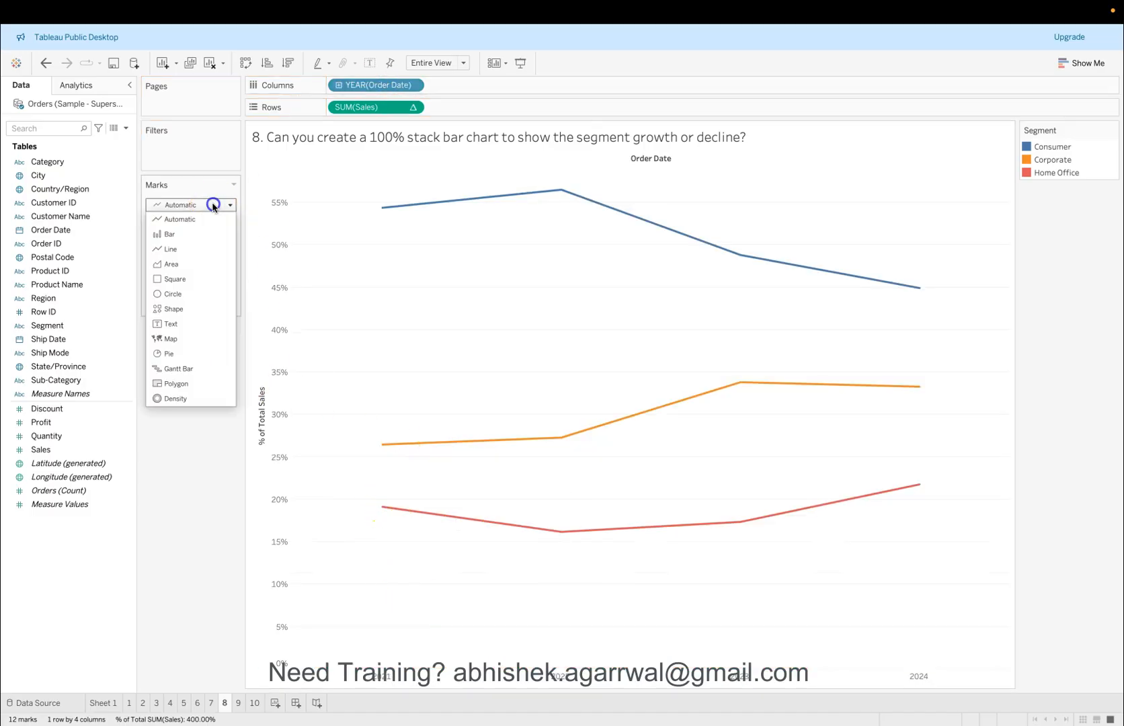
click(209, 234)
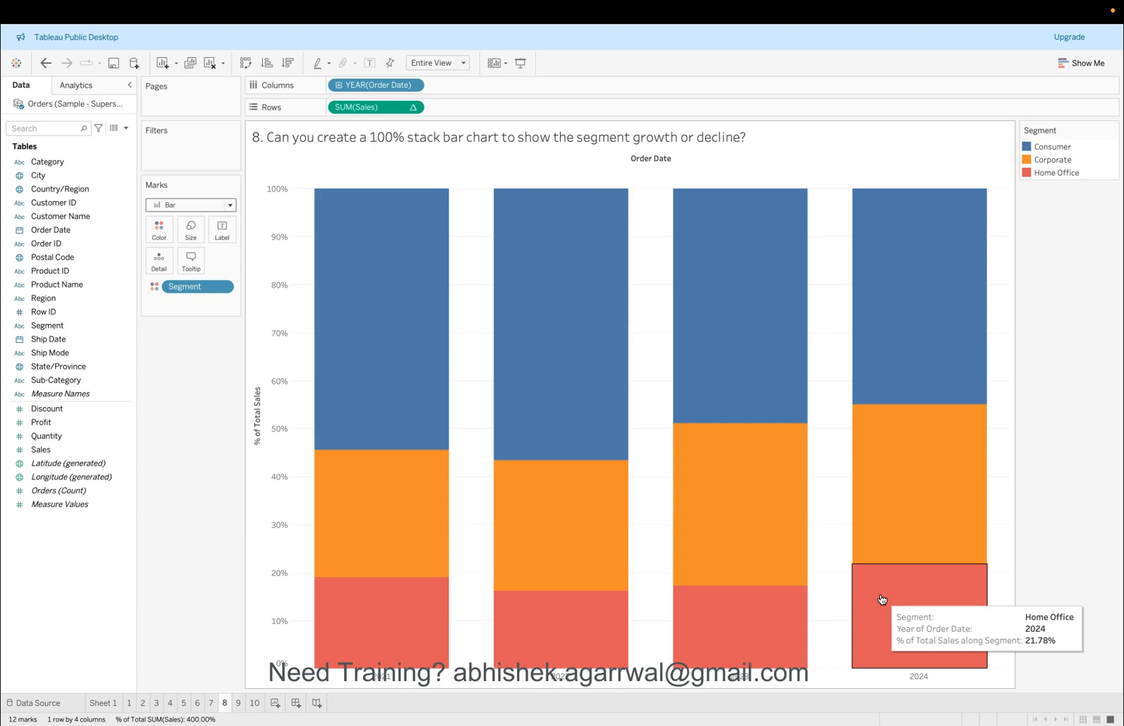
click(876, 626)
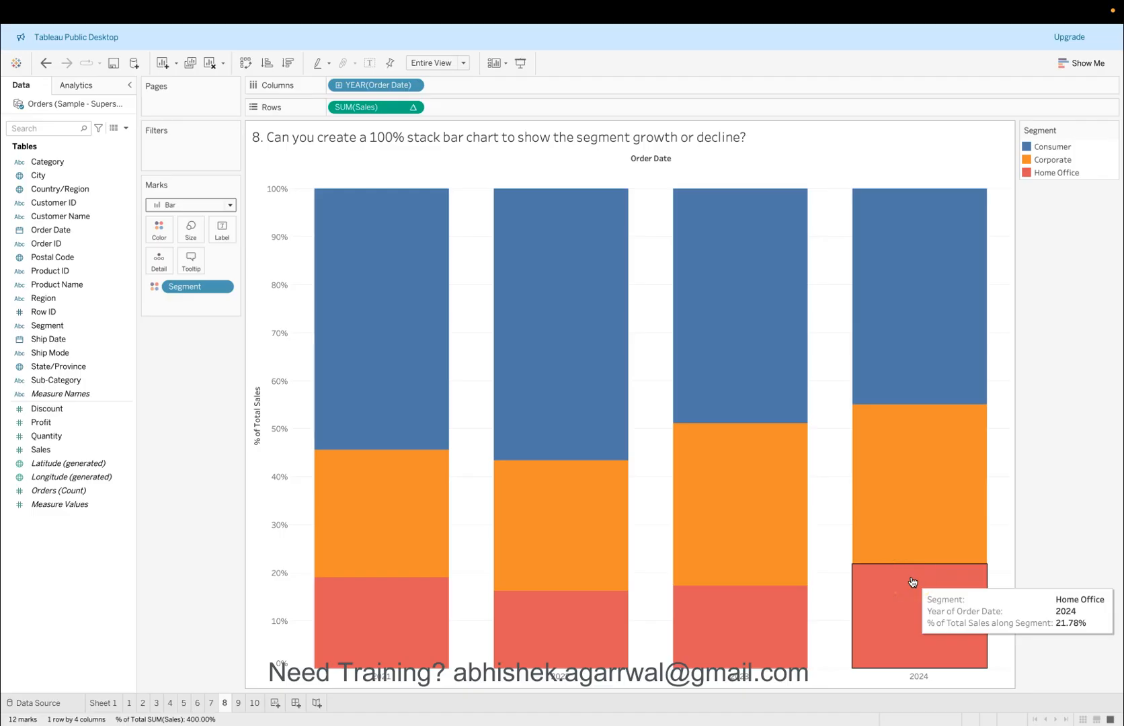
click(414, 108)
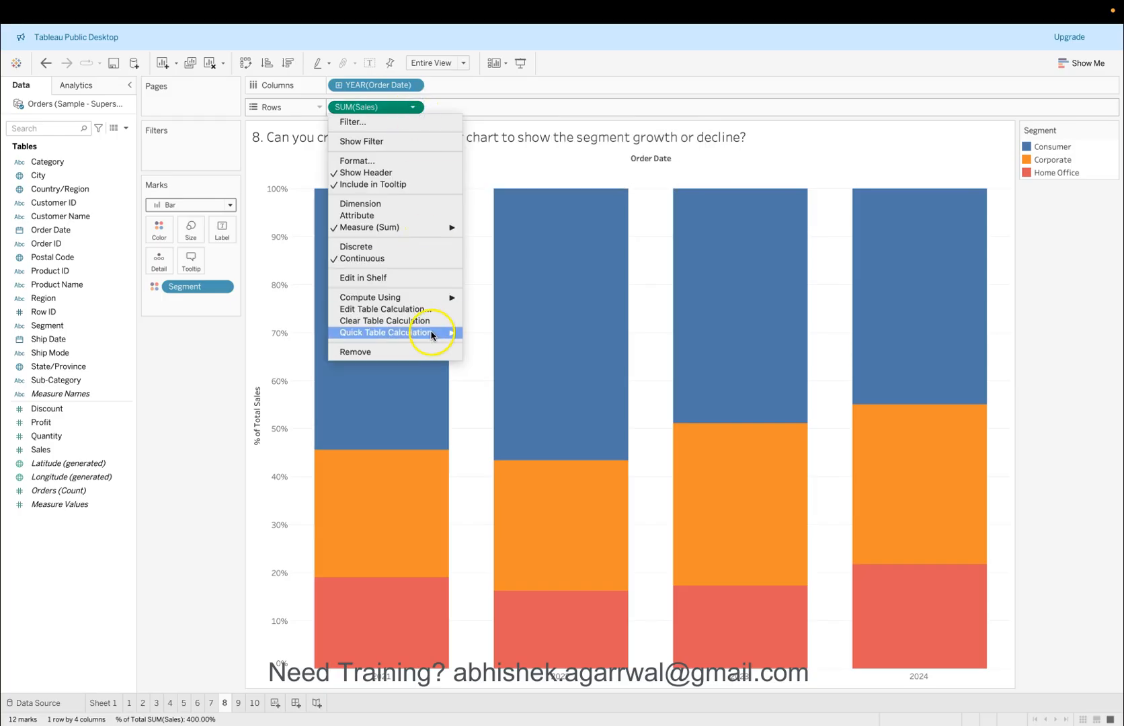
click(212, 480)
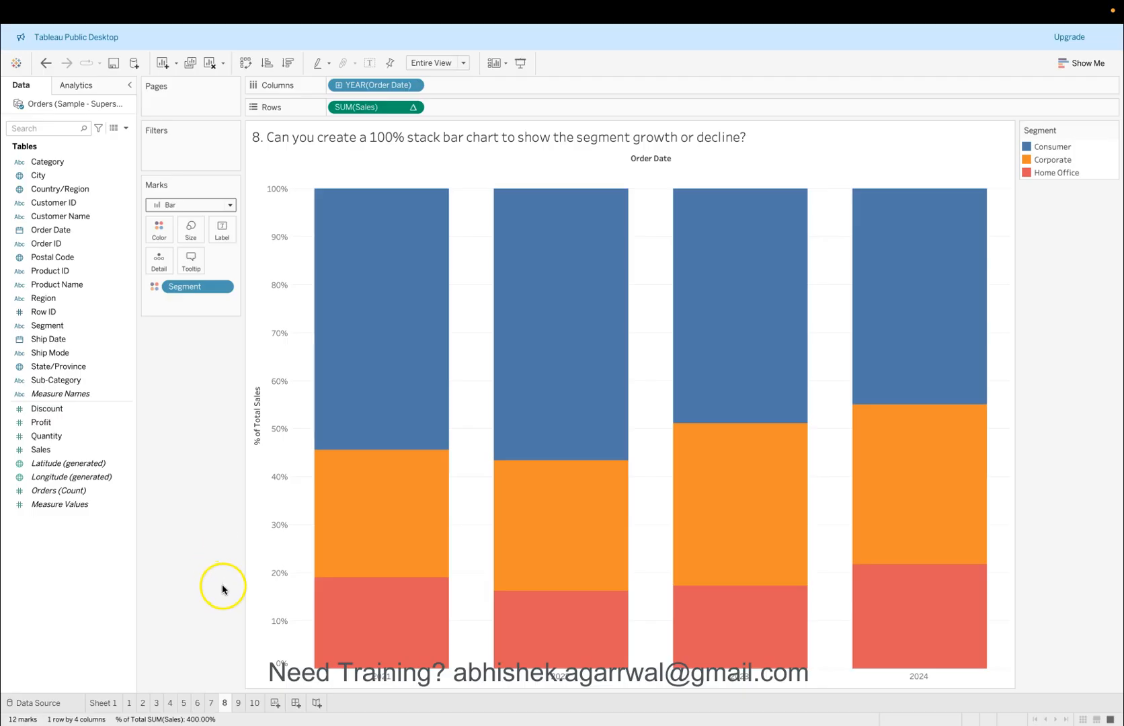
Open worksheet 9 on sub-category sales rank over the years and apply the Rank quick table calculation to Sales.
click(239, 703)
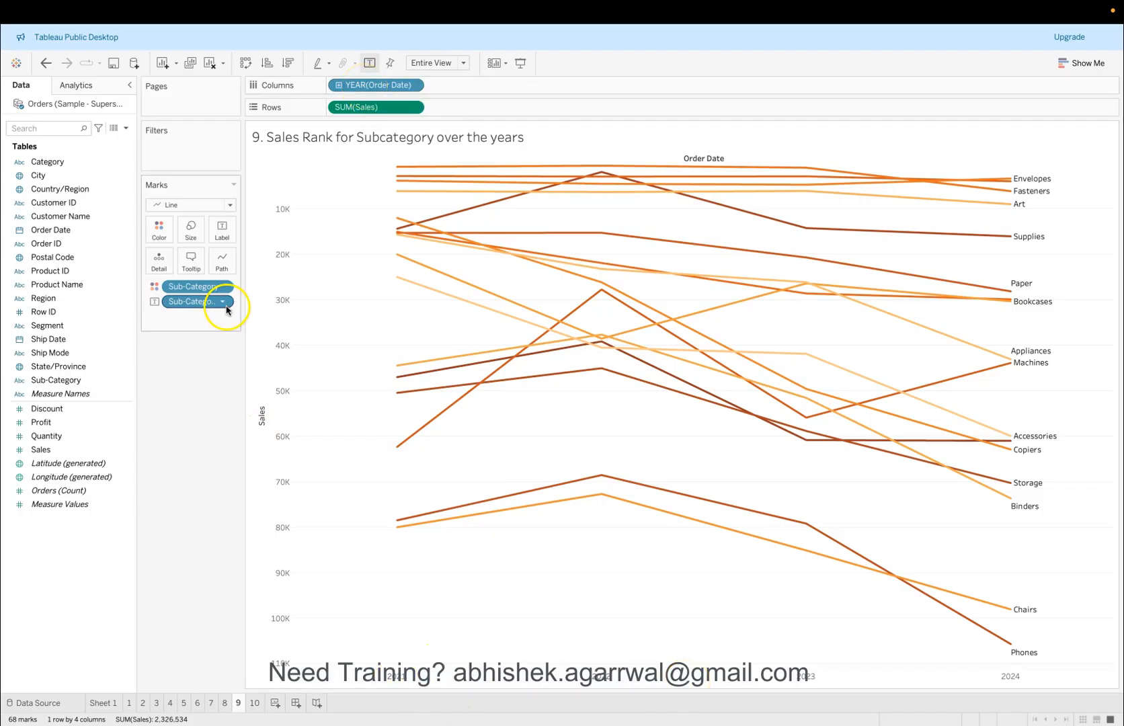
mouse_move(518, 351)
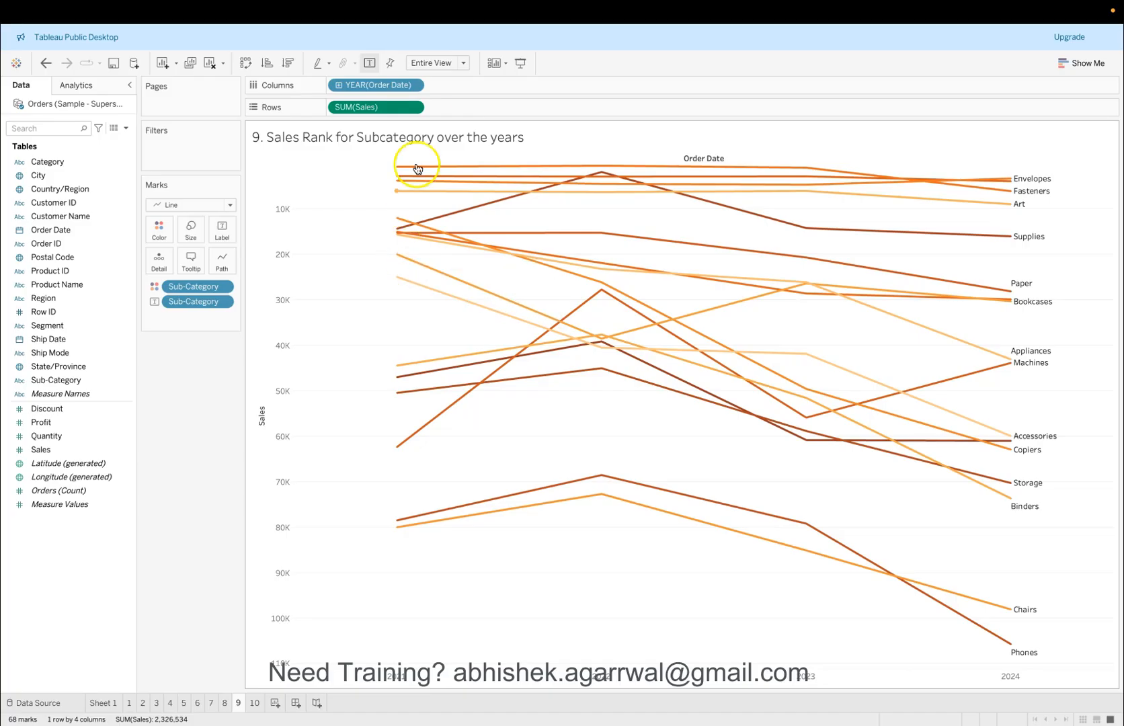
click(415, 108)
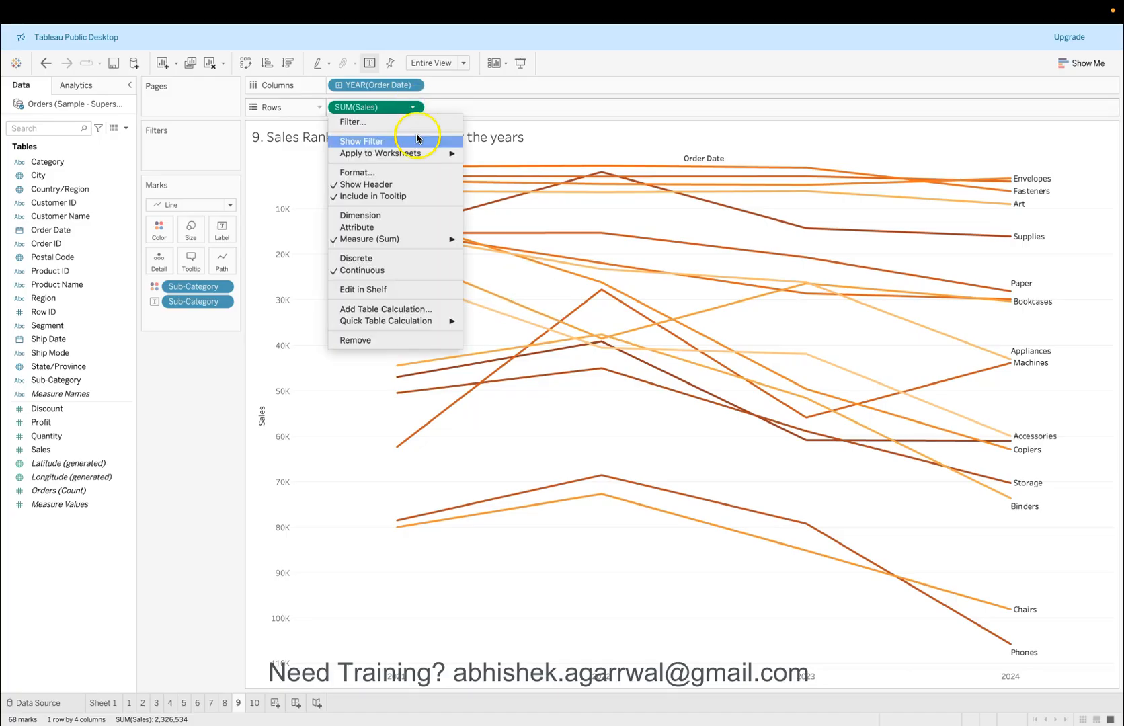
mouse_move(439, 327)
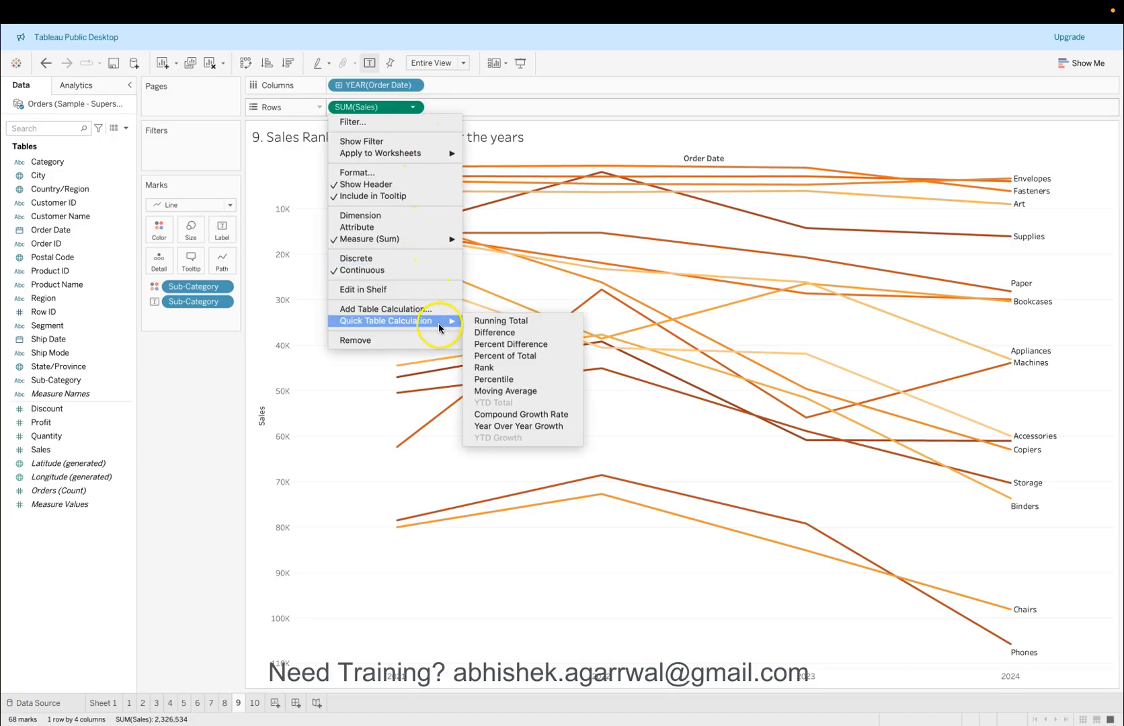
click(504, 368)
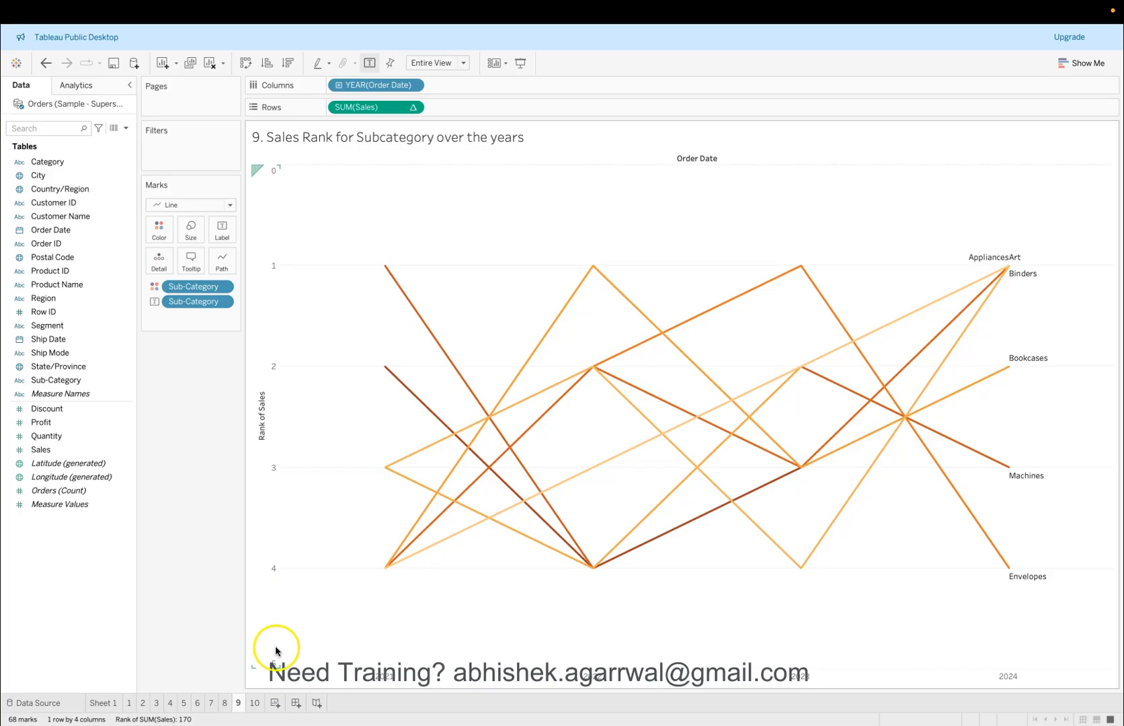
Check the Reversed scale setting of the Rank of Sales axis without changing it.
click(272, 281)
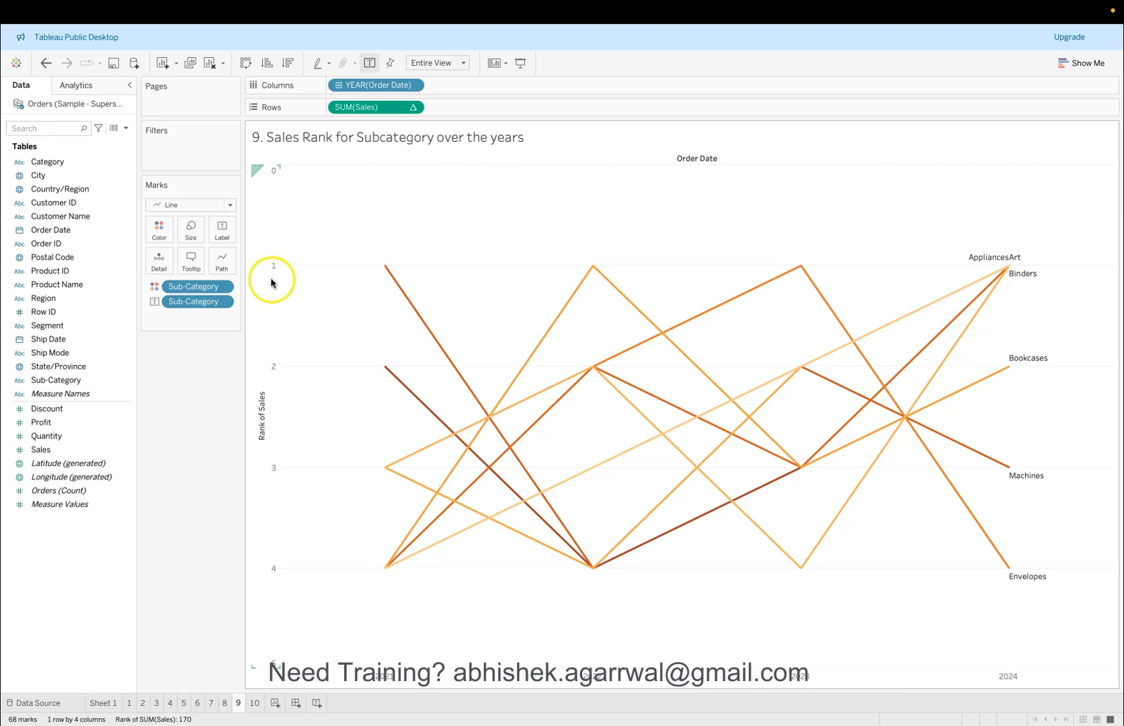
right_click(272, 281)
click(289, 288)
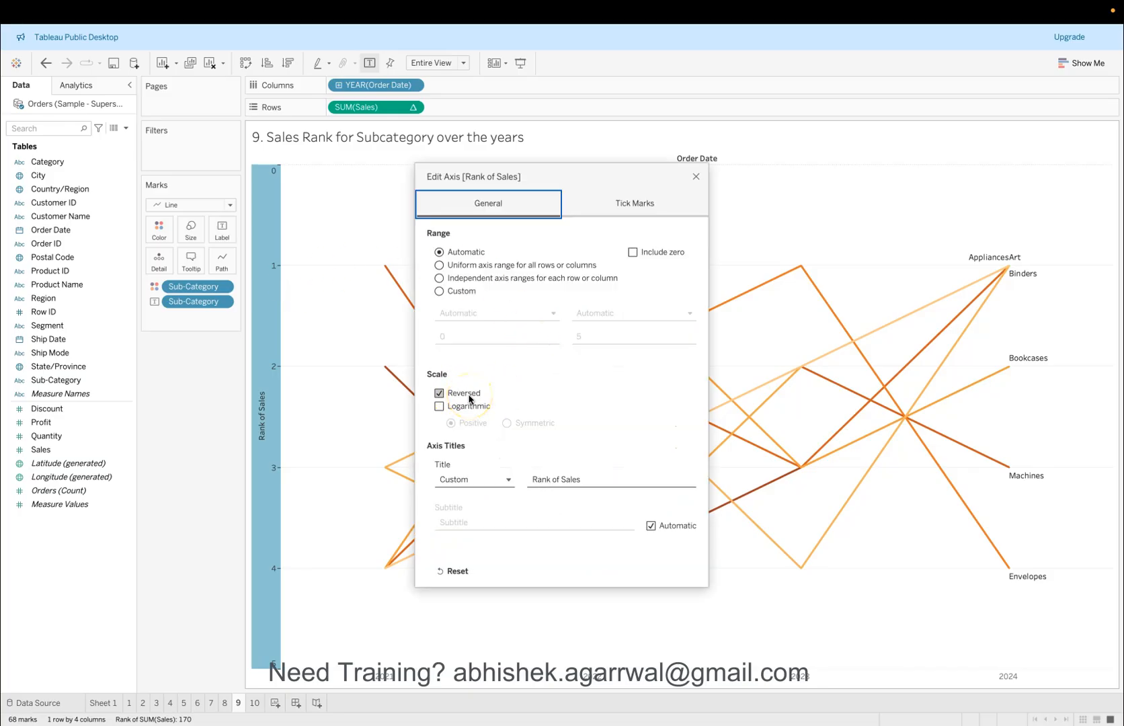
click(695, 176)
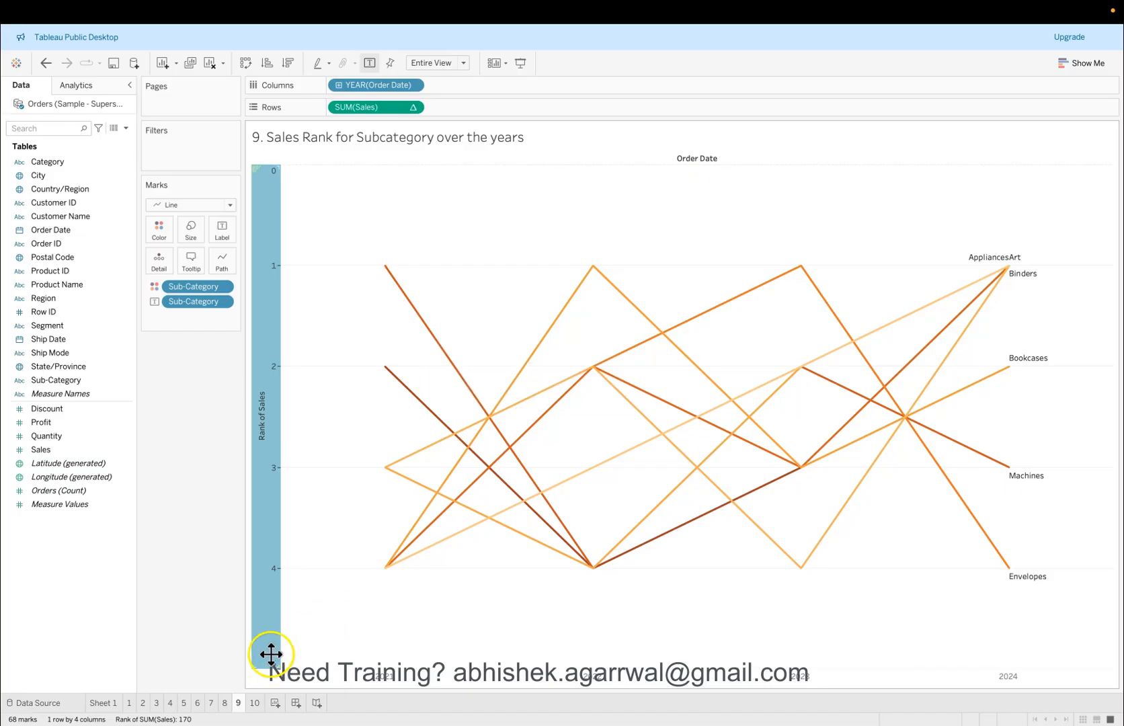
click(273, 270)
click(183, 522)
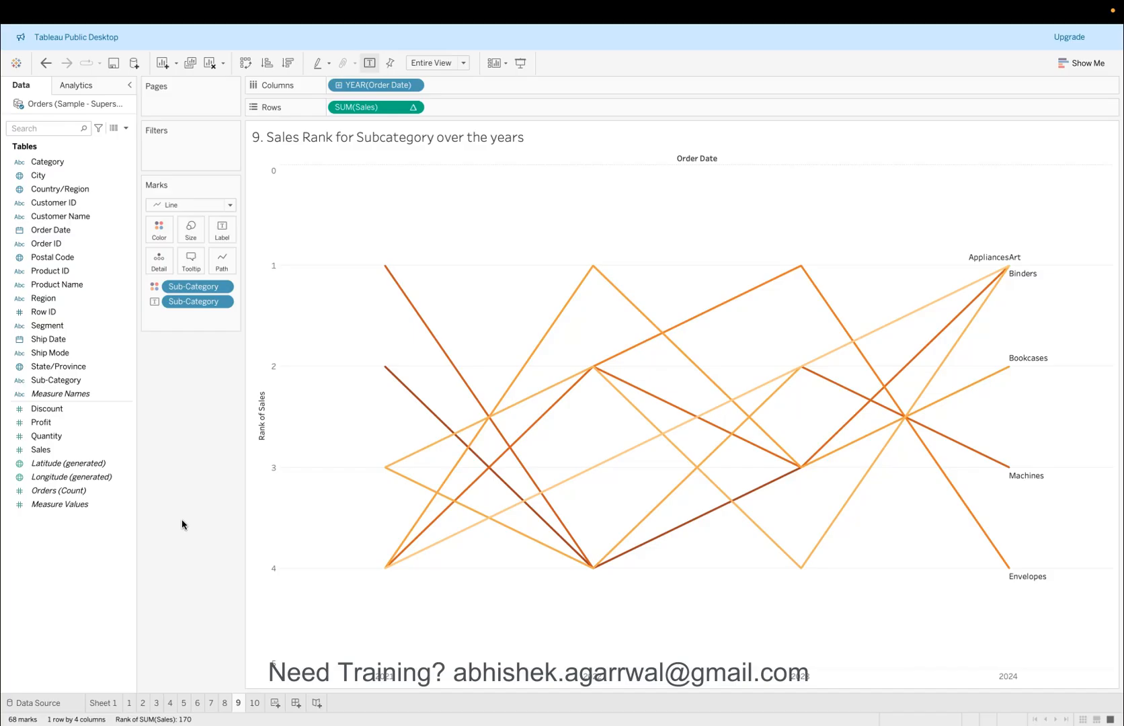
Inspect the sub-category sales ranks at the 2021 and 2022 points of the line chart.
mouse_move(388, 269)
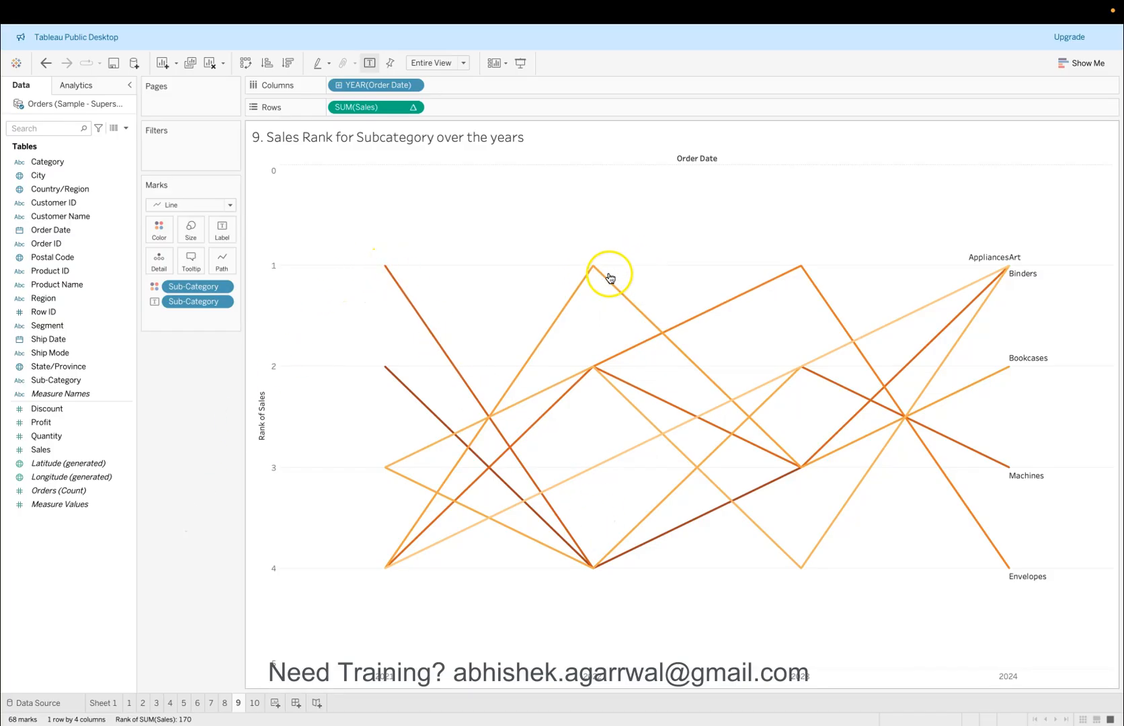
mouse_move(387, 568)
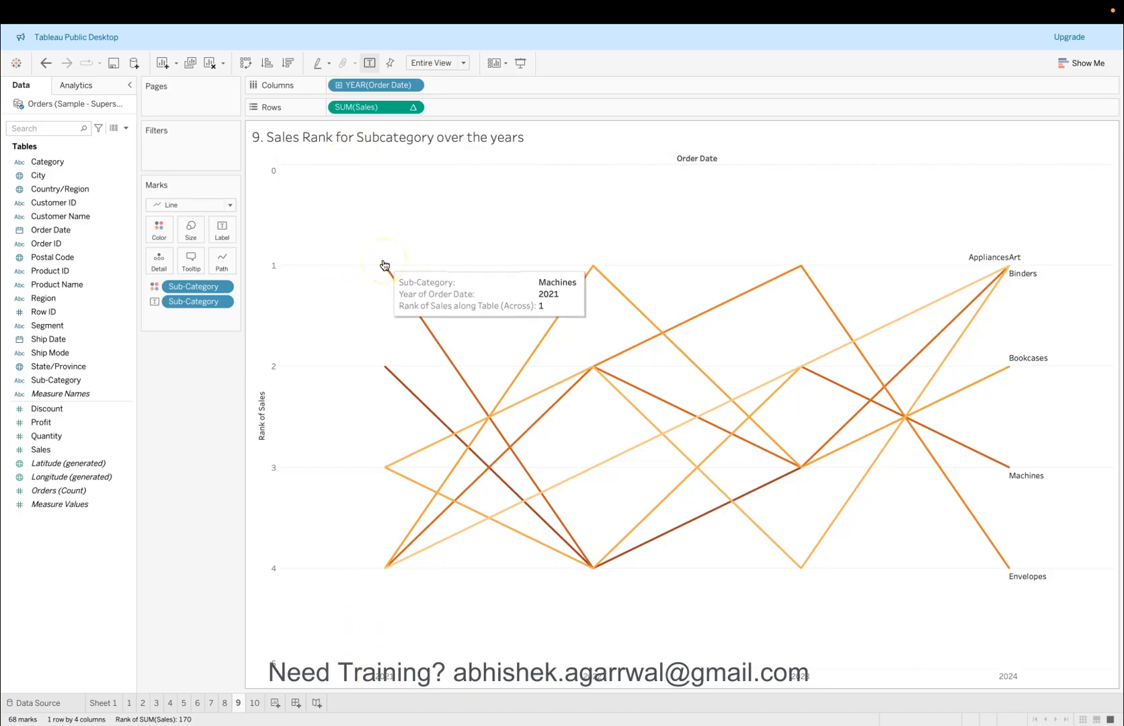
mouse_move(596, 571)
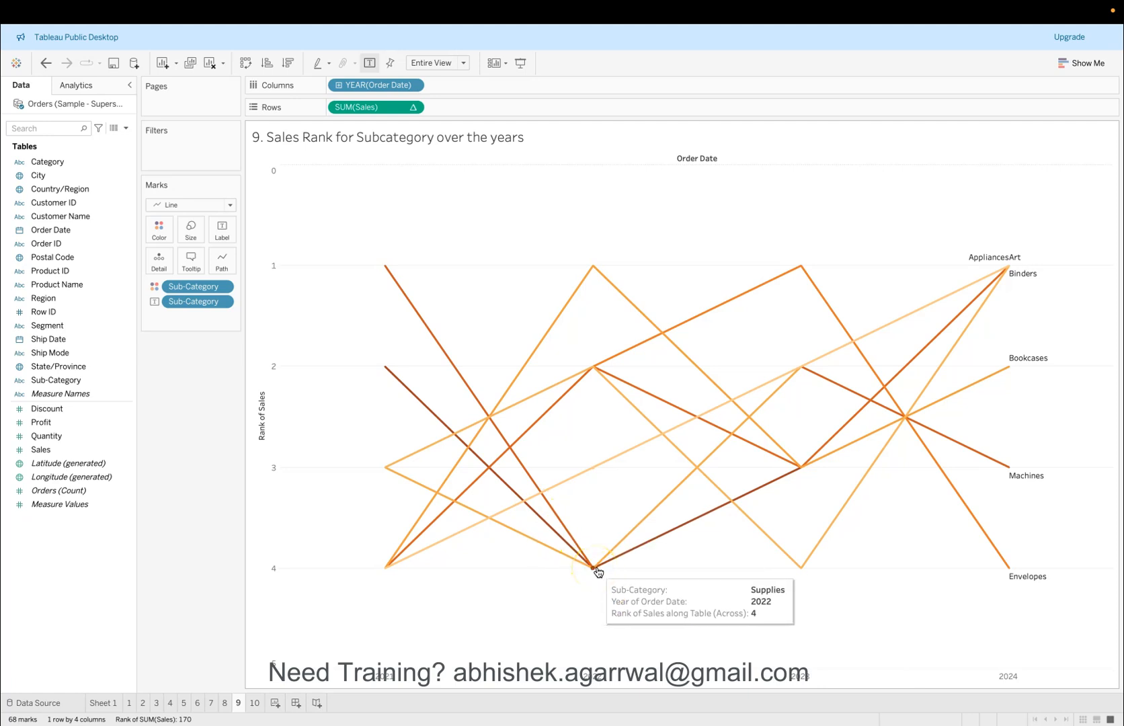
Try computing the sales rank along Order Date and set its compute direction to Sub-Category instead.
mouse_move(596, 268)
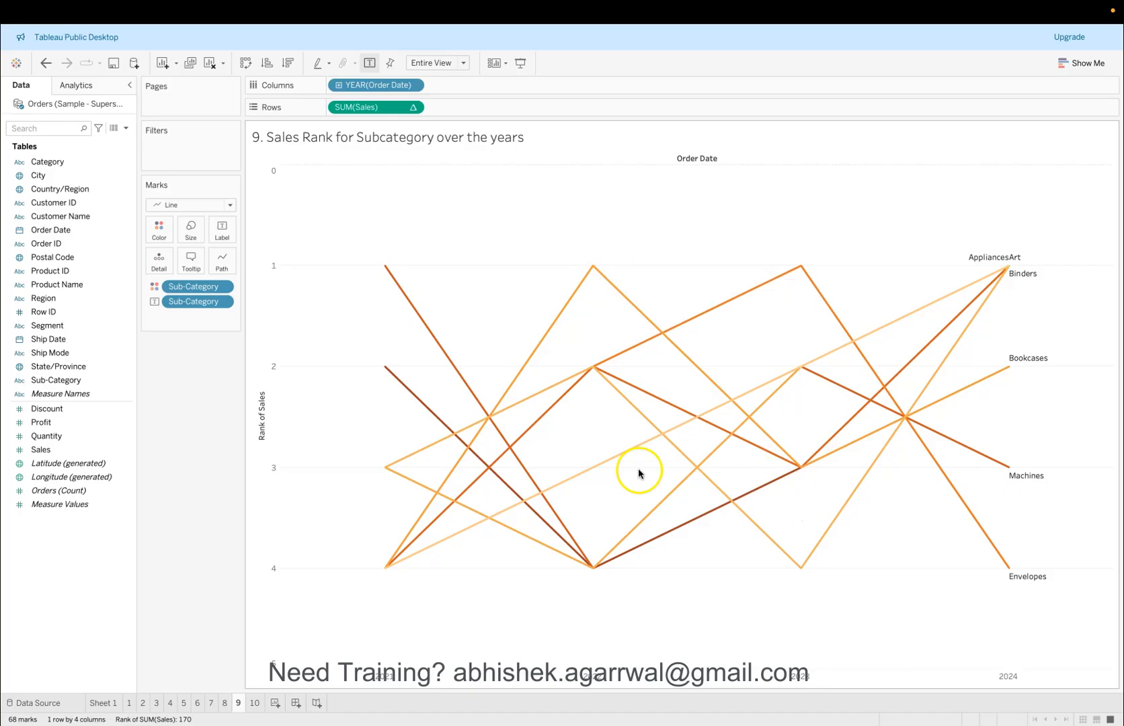
click(412, 106)
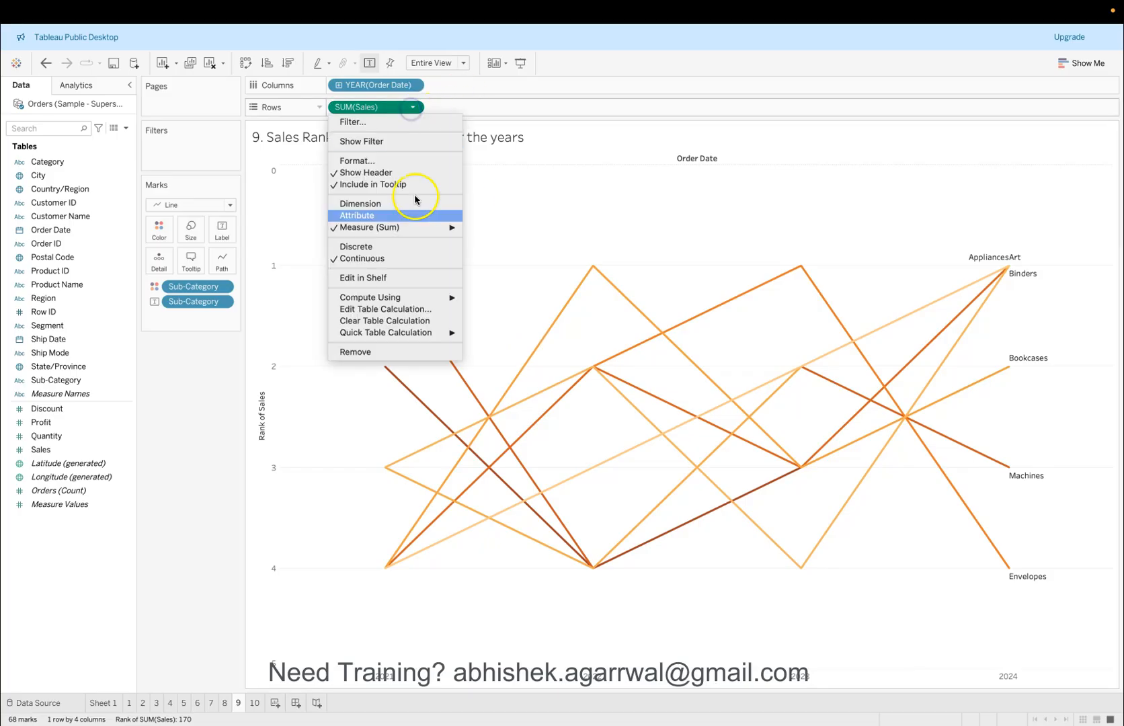
mouse_move(431, 302)
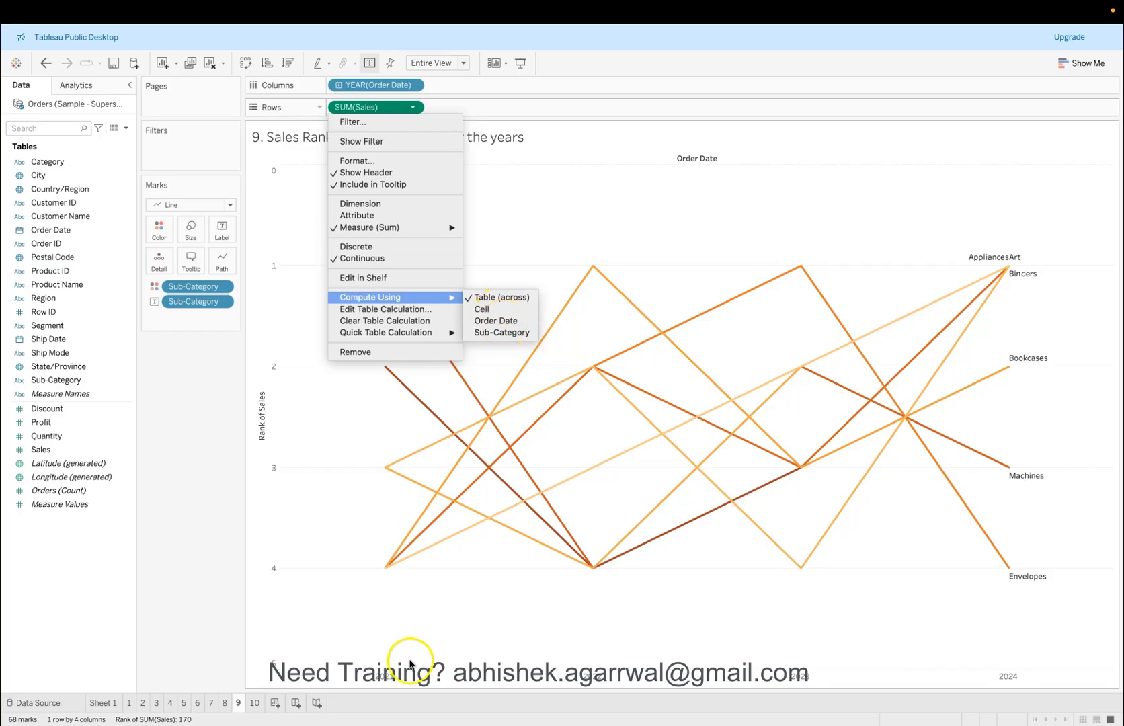
click(500, 321)
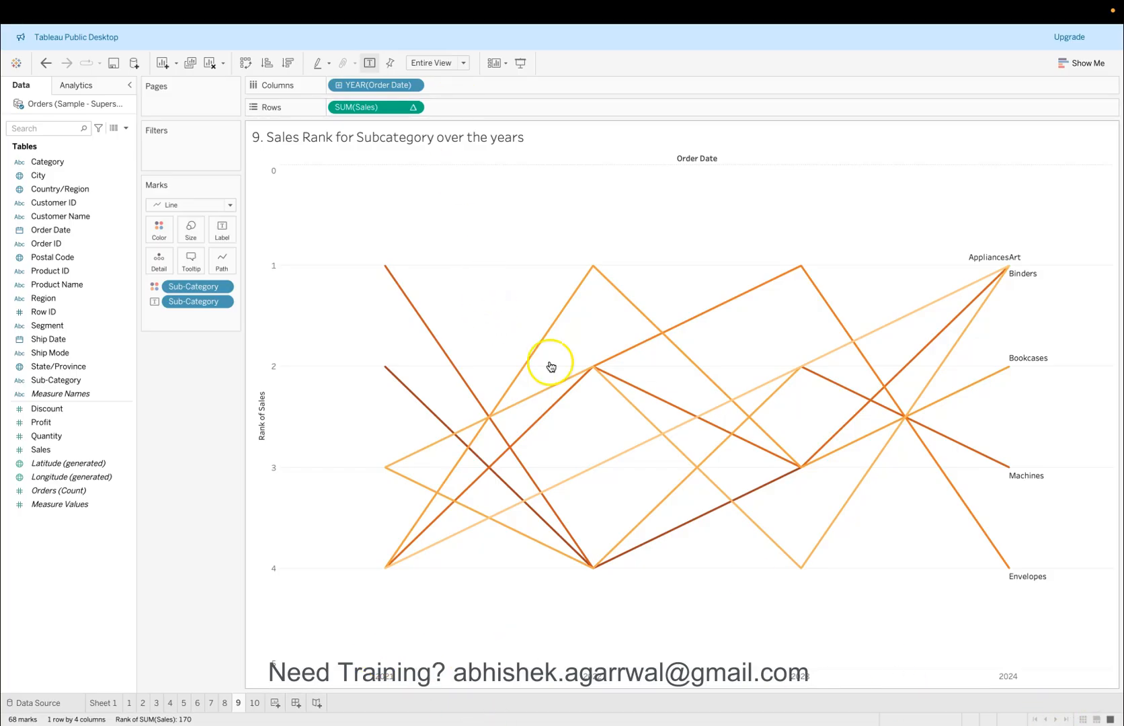
click(413, 109)
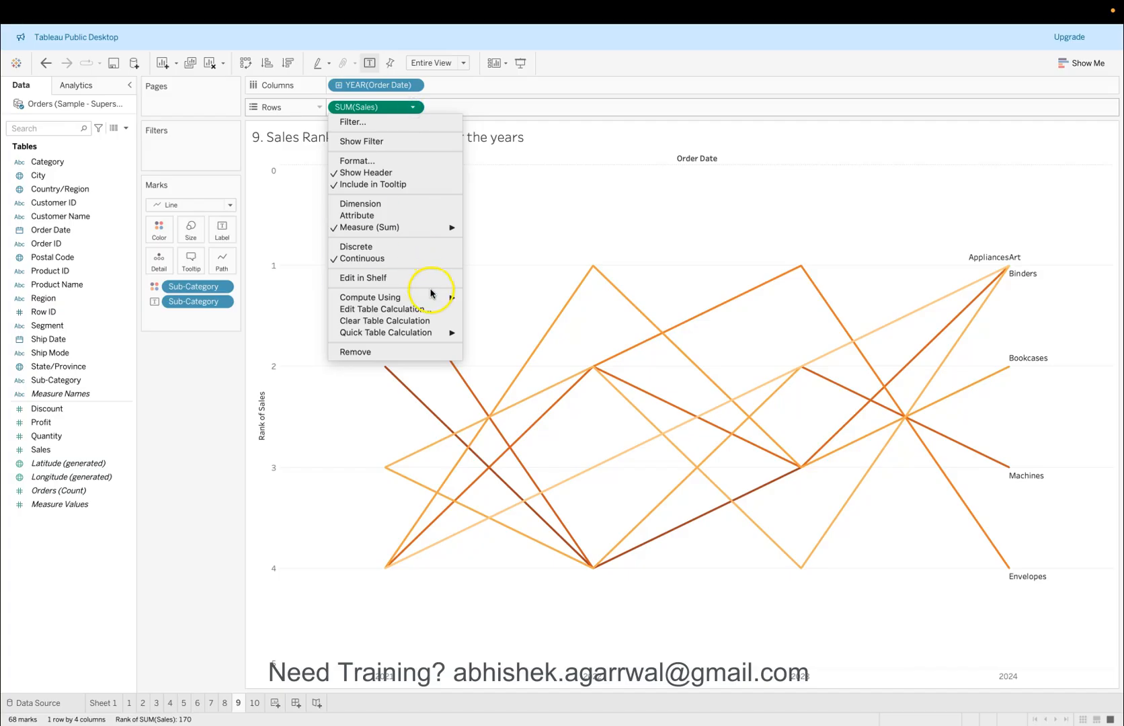
click(511, 333)
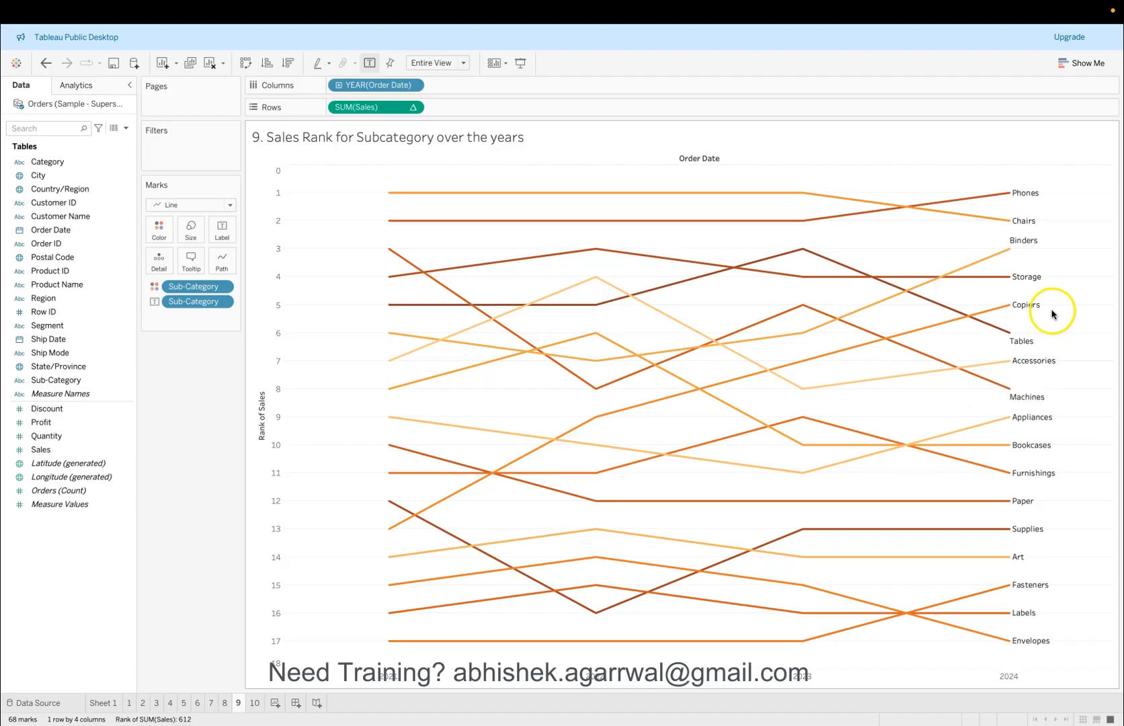
Examine the yearly sales ranks of Copiers, Storage, Binders and Chairs by highlighting their lines, and clear the highlight.
mouse_move(392, 535)
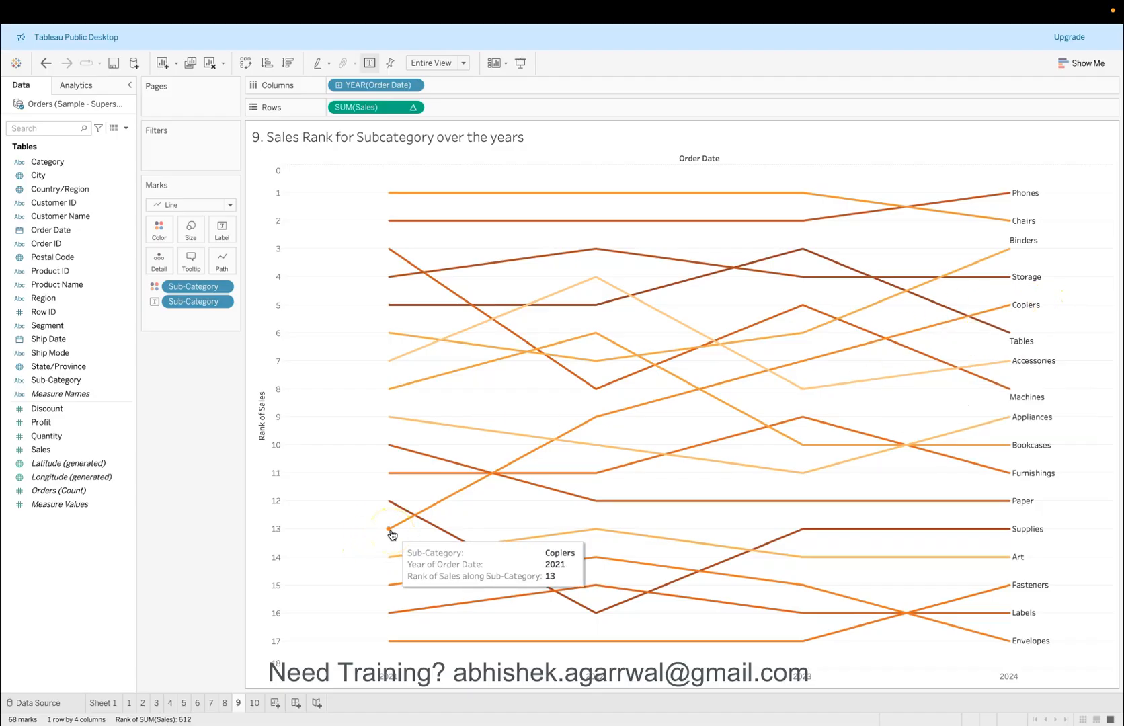
mouse_move(1010, 309)
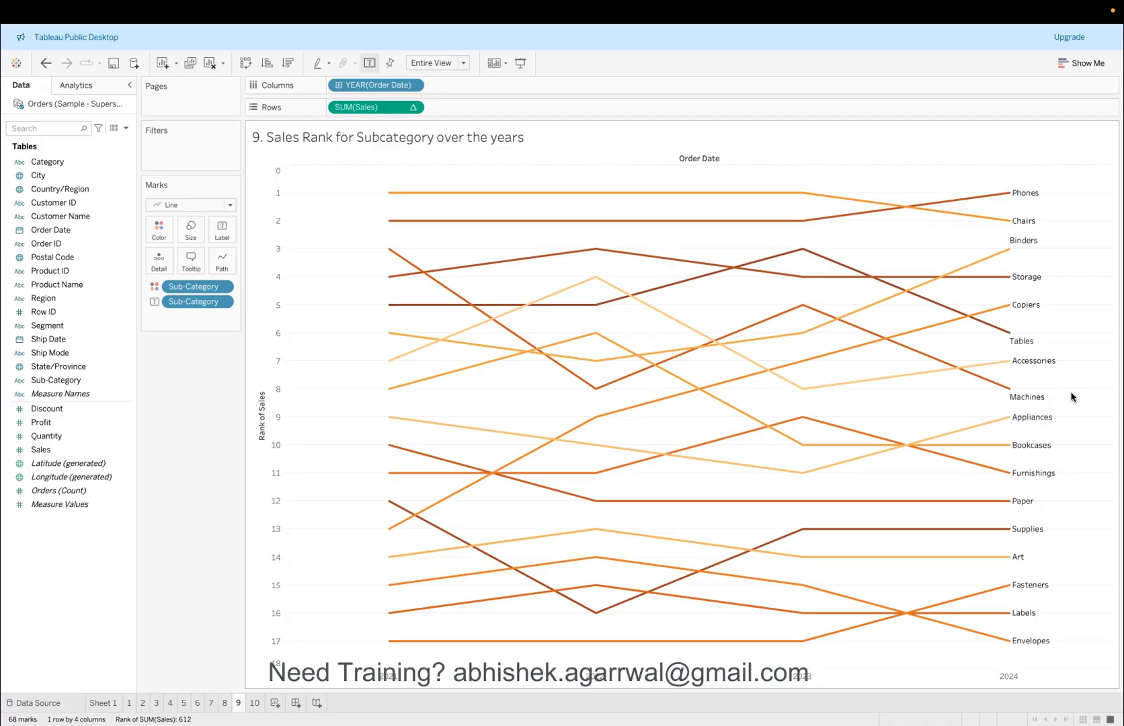
click(1025, 310)
click(1026, 308)
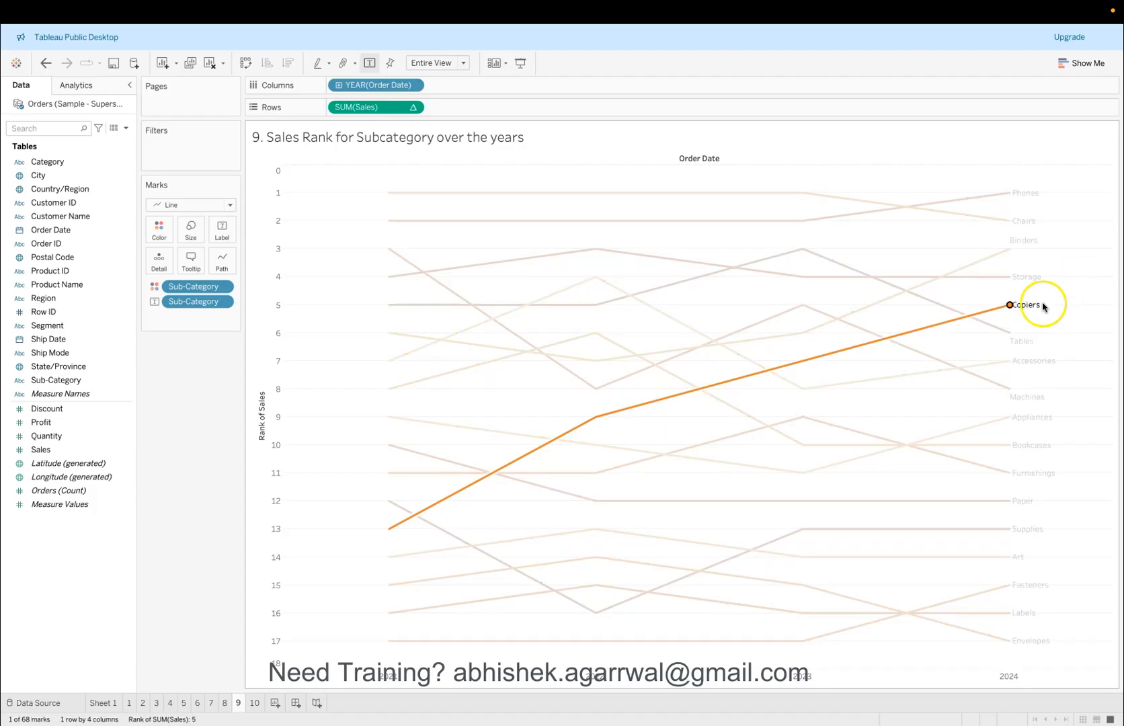
click(1029, 276)
click(1025, 244)
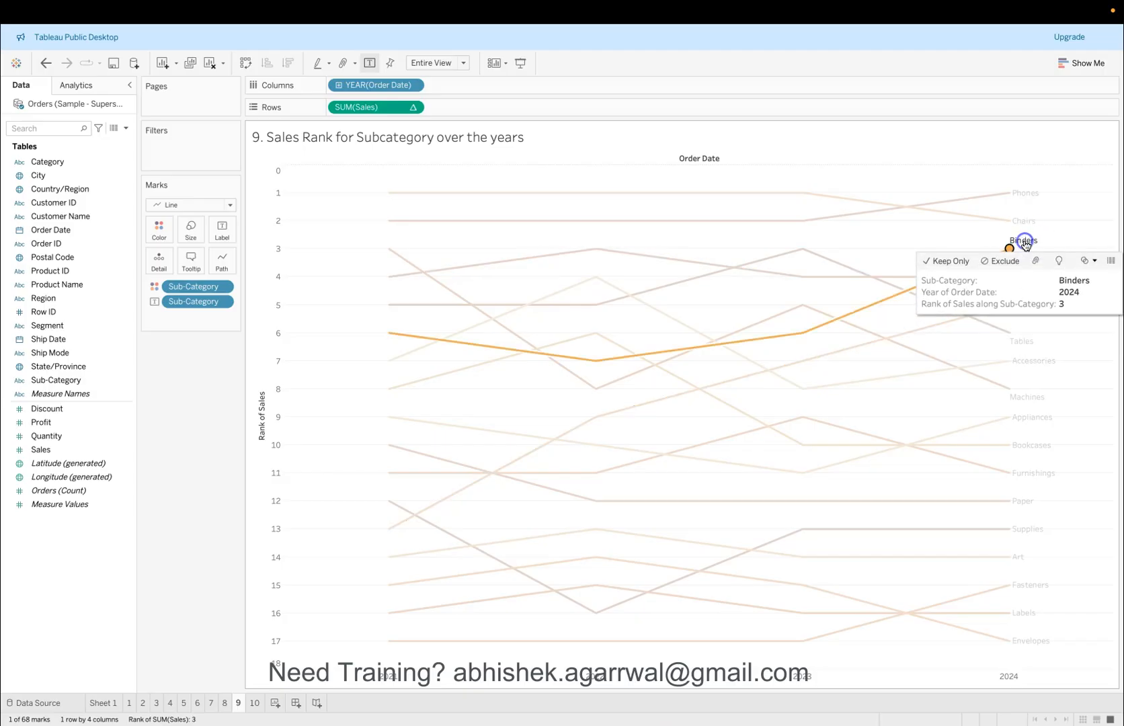
click(1024, 223)
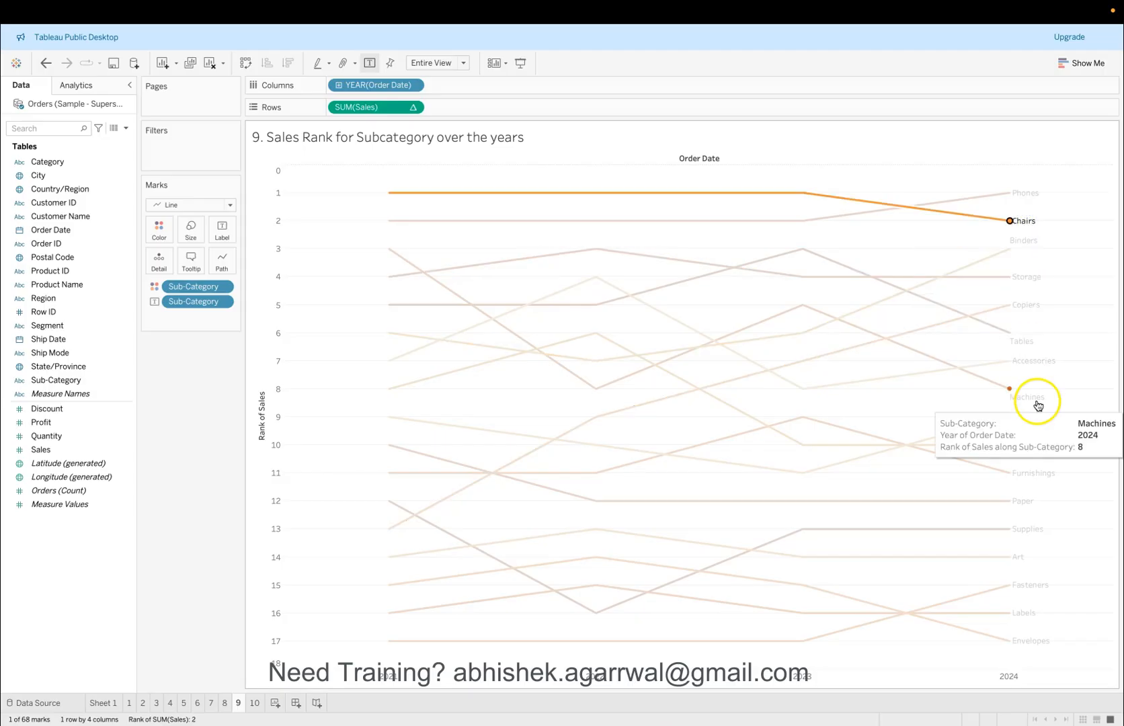
click(1029, 277)
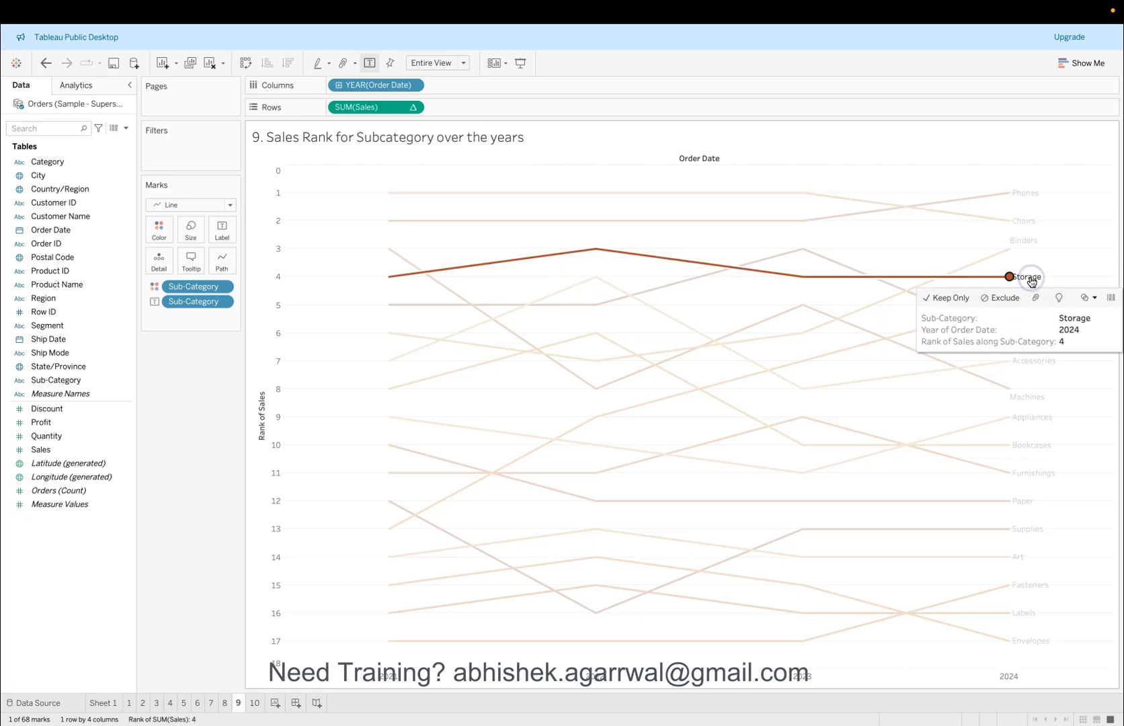
click(1026, 243)
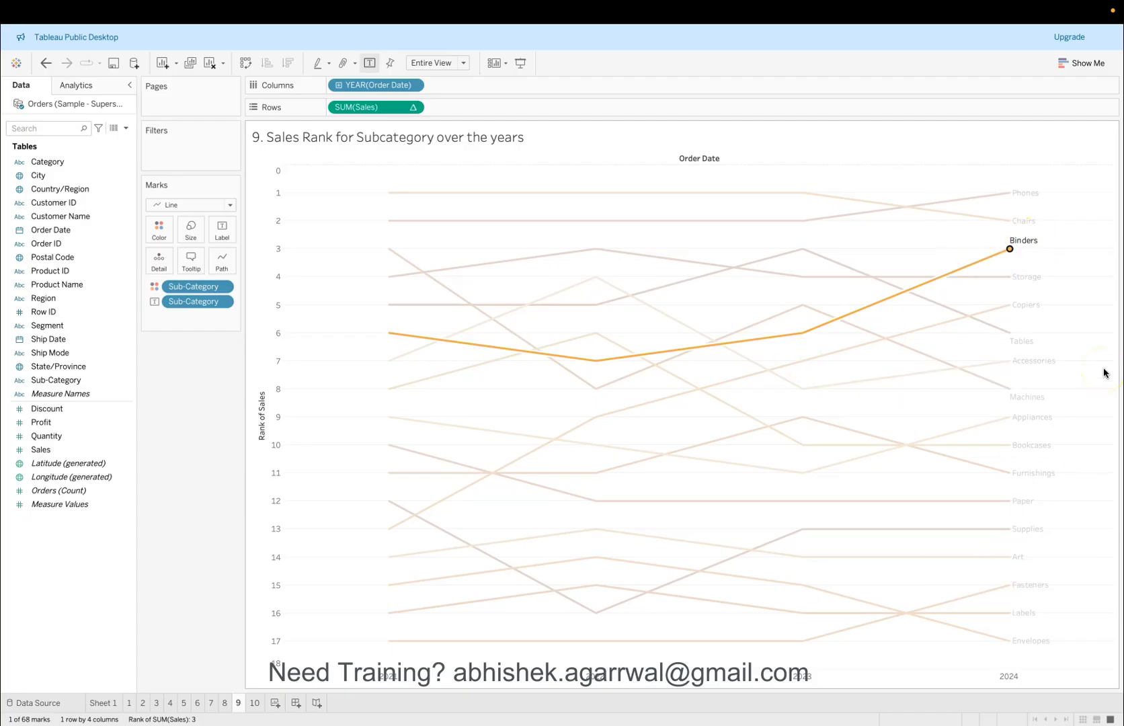
click(1010, 247)
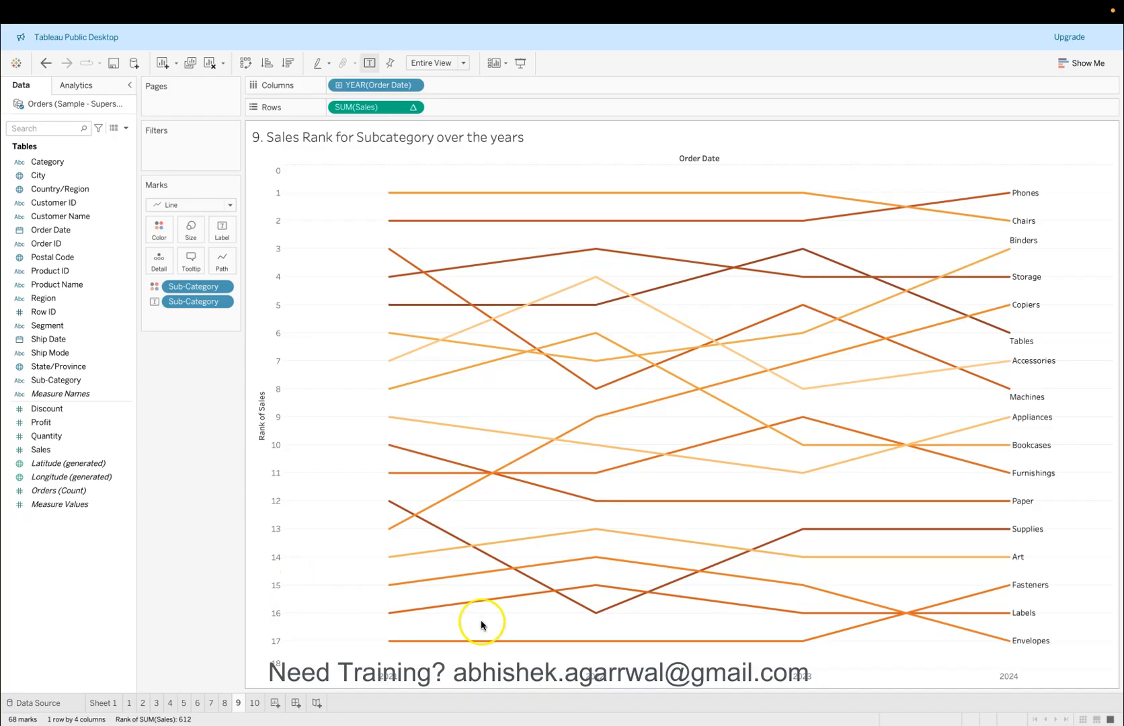
mouse_move(1001, 538)
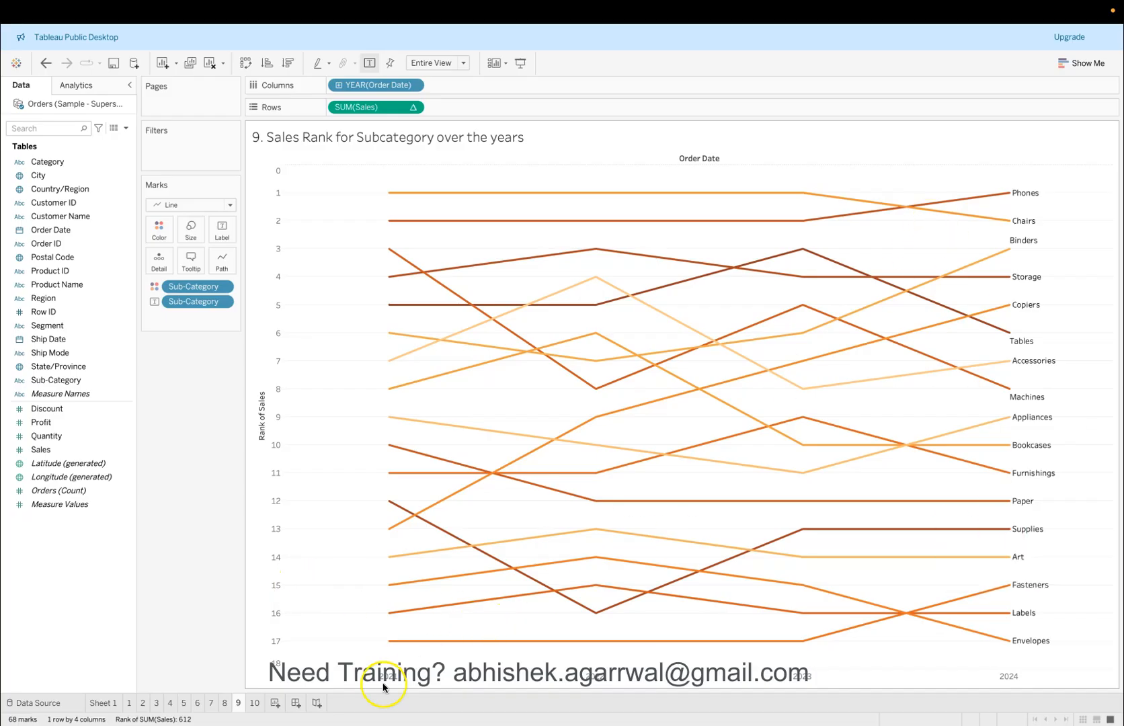
Open worksheet 10 on YTD sales and check which quick table calculations are available for Sales.
click(255, 703)
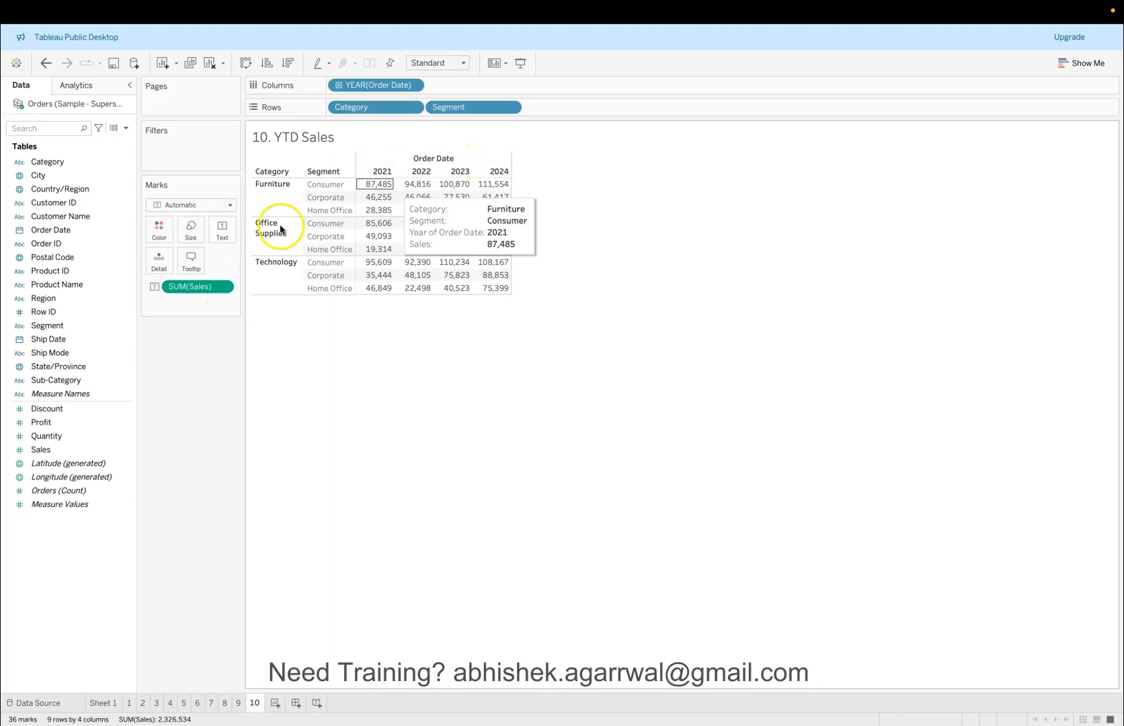
click(222, 289)
mouse_move(285, 495)
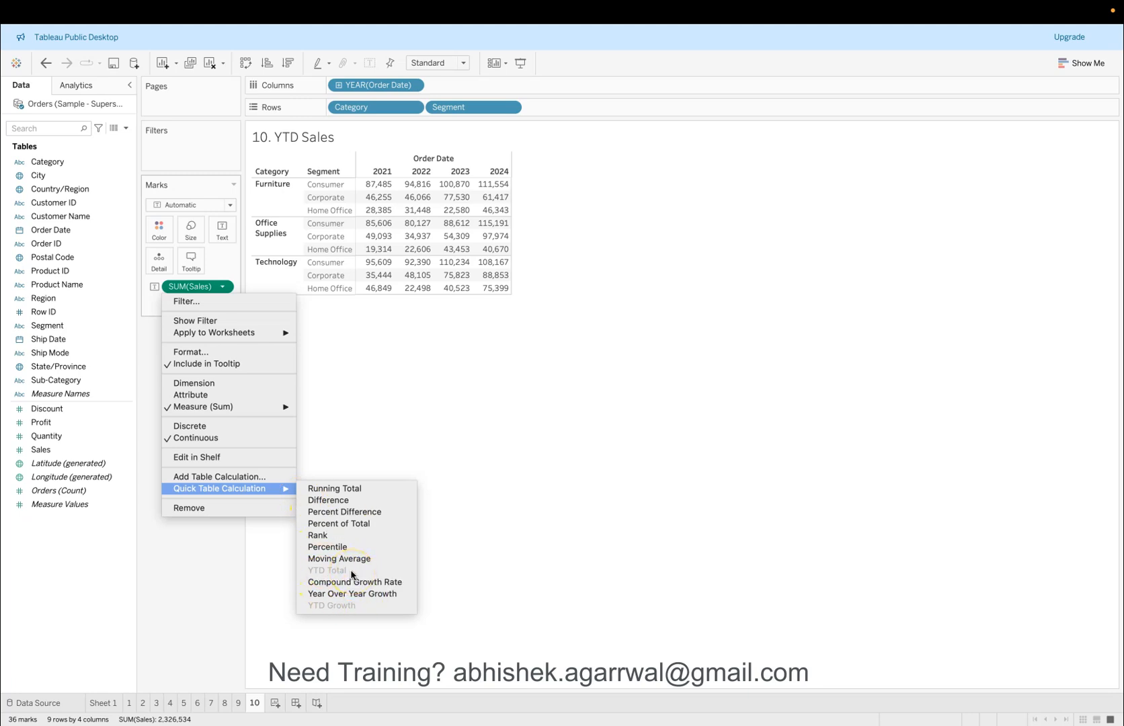
click(191, 602)
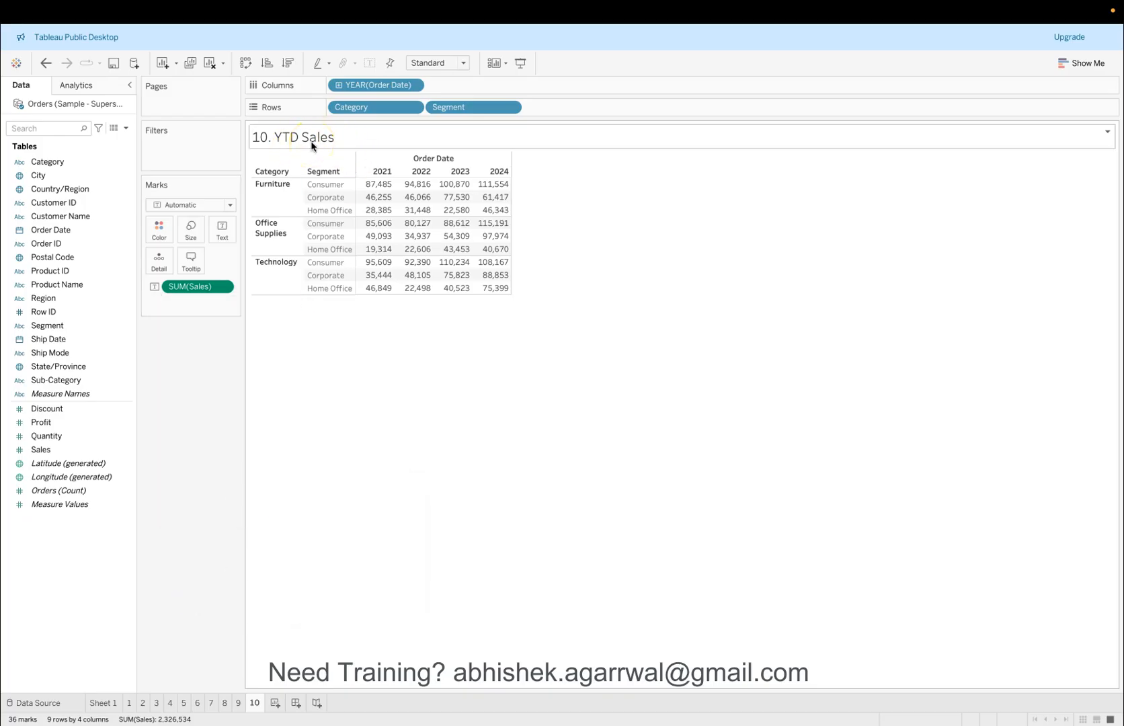
click(335, 166)
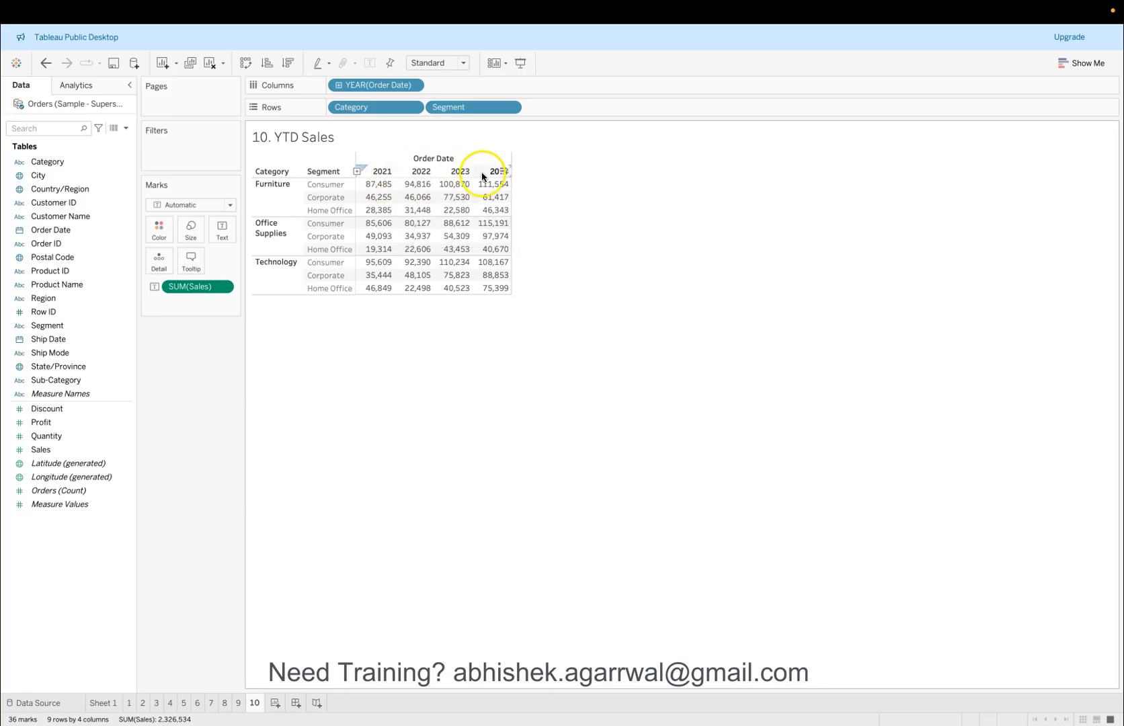
Try changing Order Date on the columns to continuous quarters and converting the view to a text table.
click(413, 85)
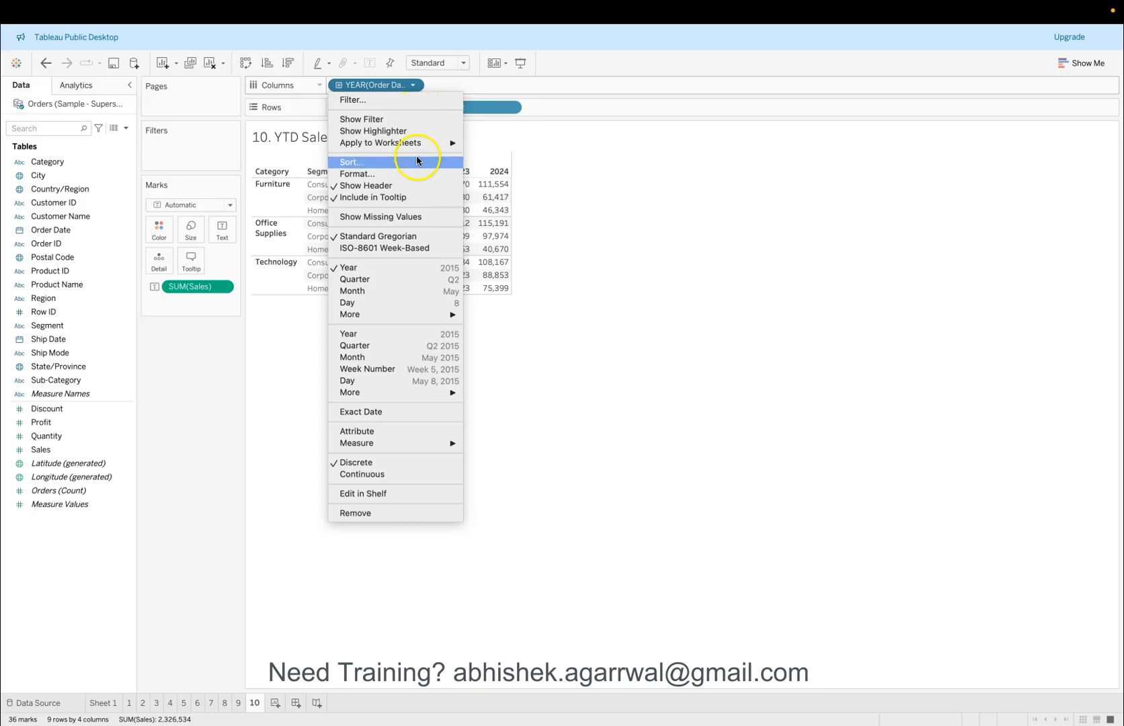
mouse_move(417, 324)
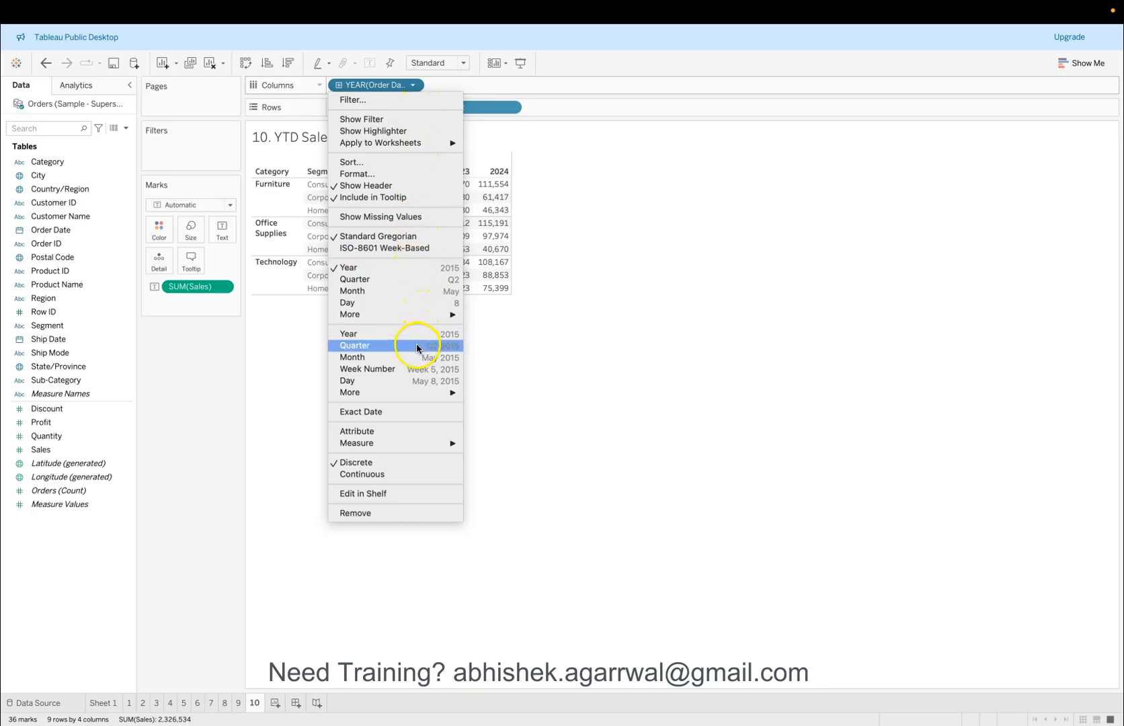
click(417, 347)
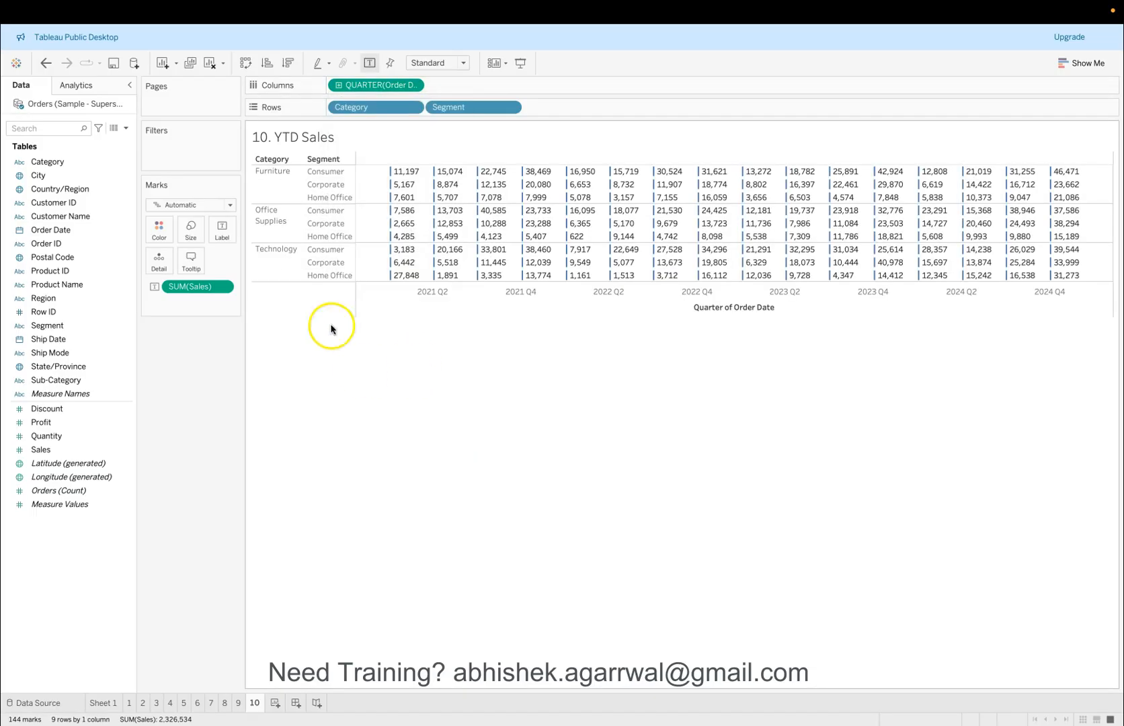
click(1073, 65)
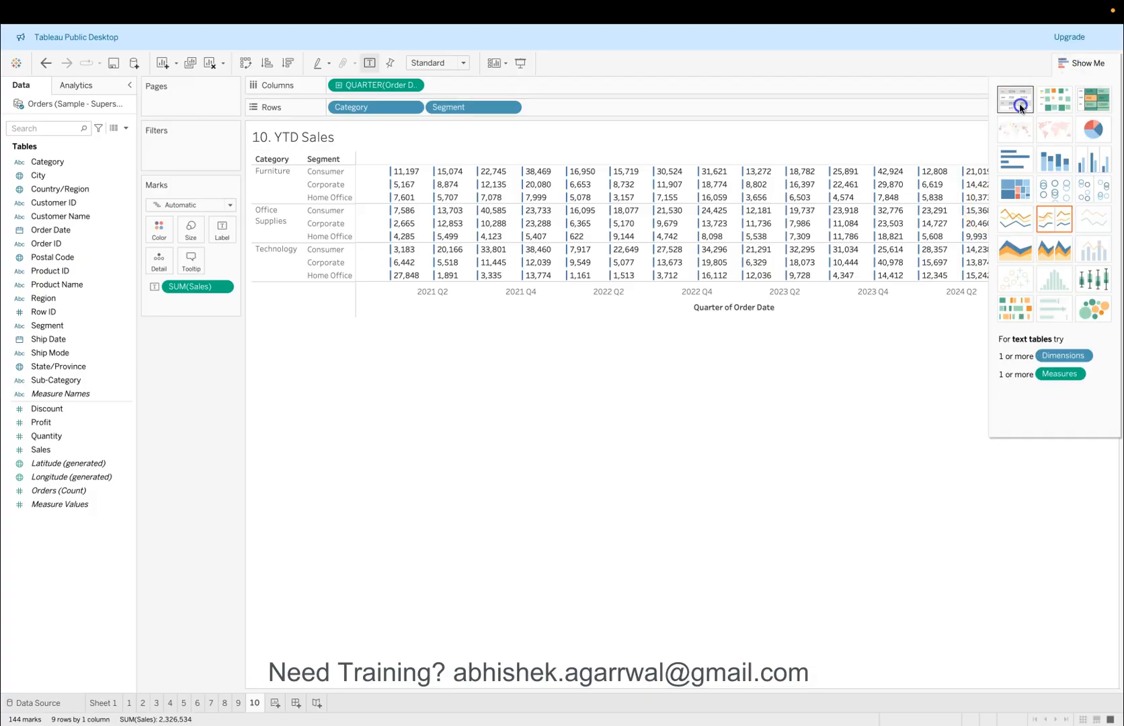
click(1015, 100)
click(1078, 62)
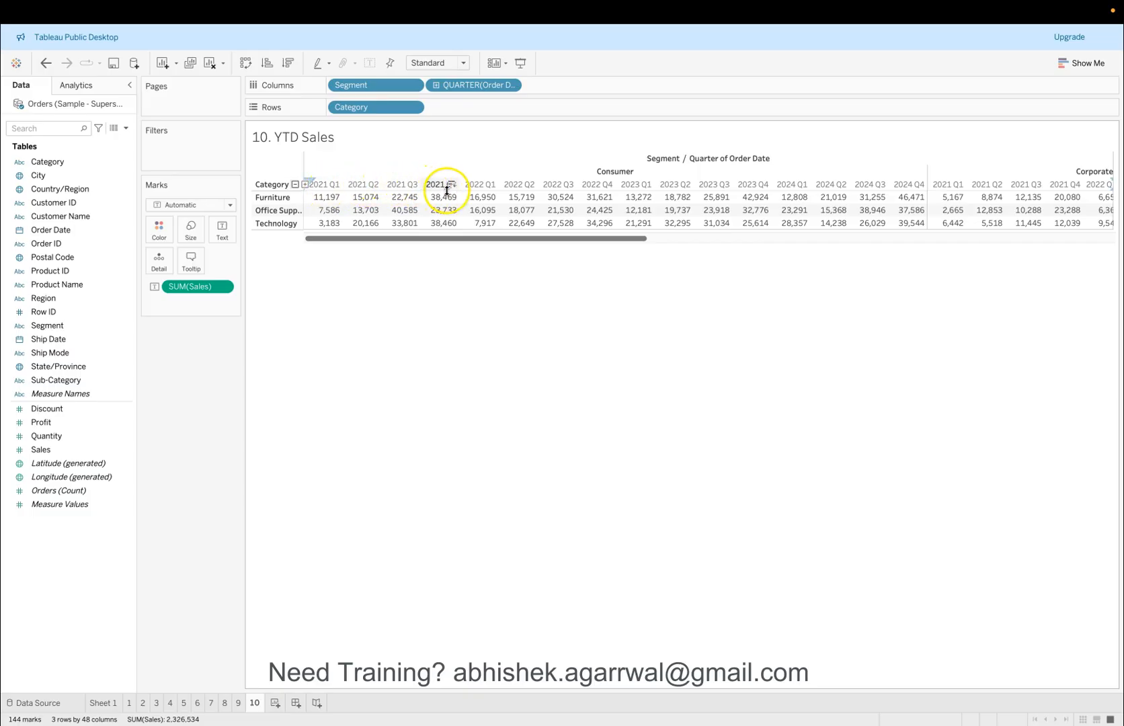
Check whether the YTD quick table calculations are available for Sales in the quarterly text table.
click(222, 287)
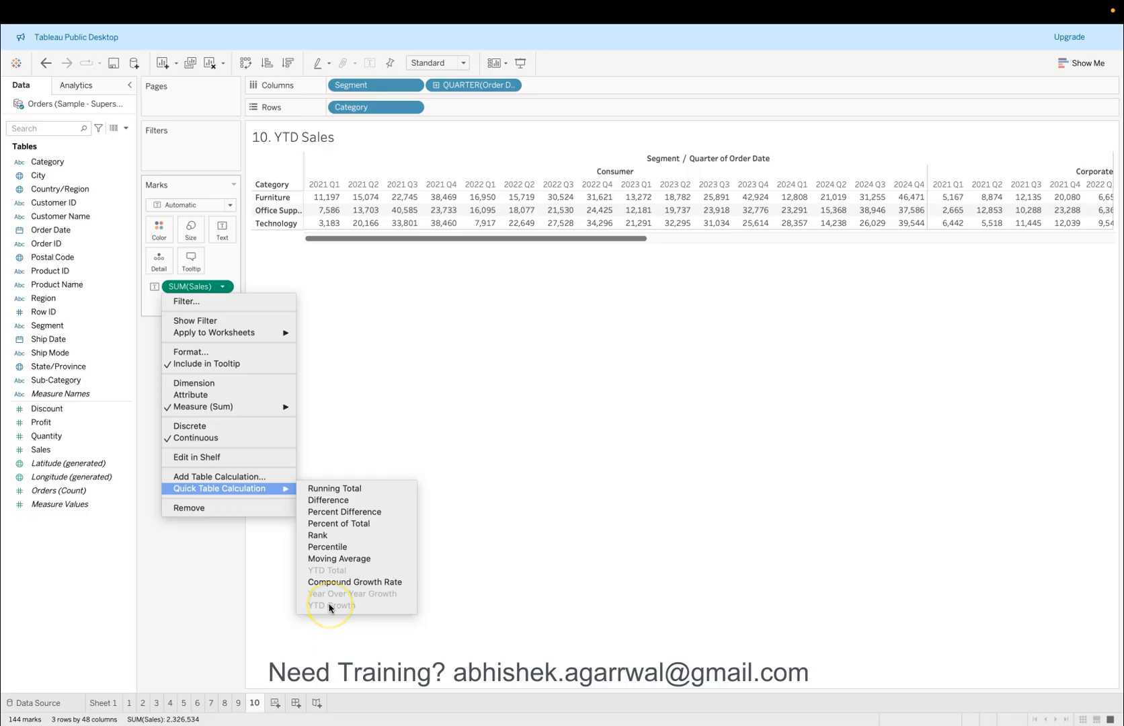
click(221, 590)
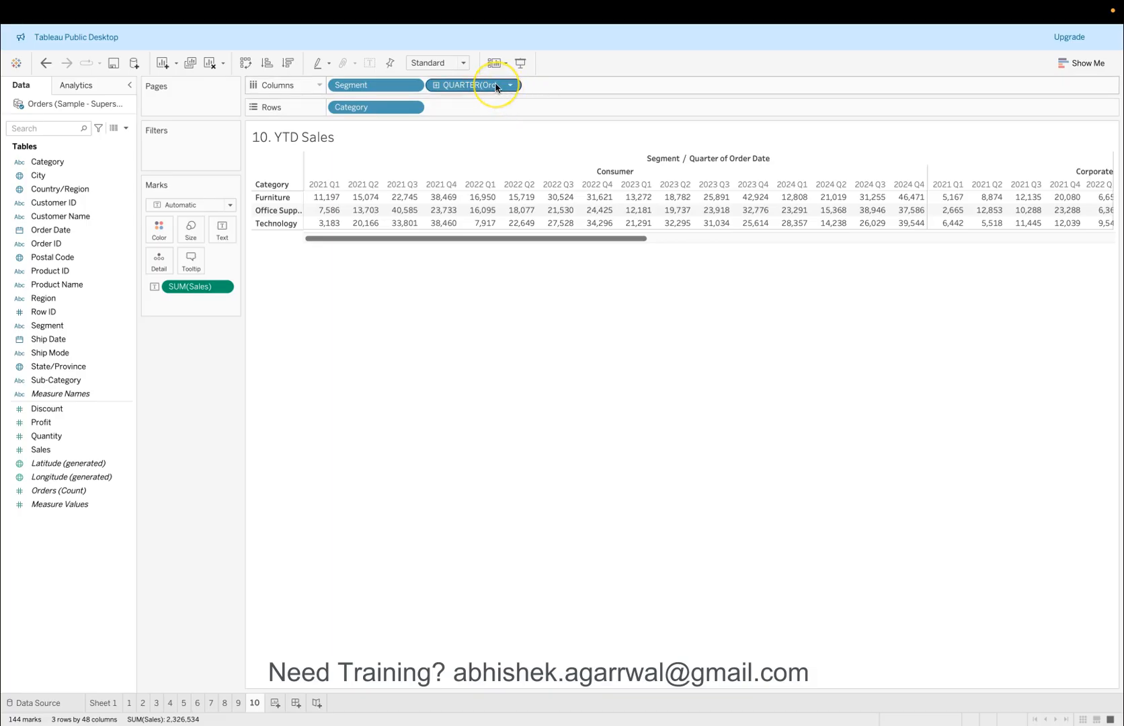
click(460, 86)
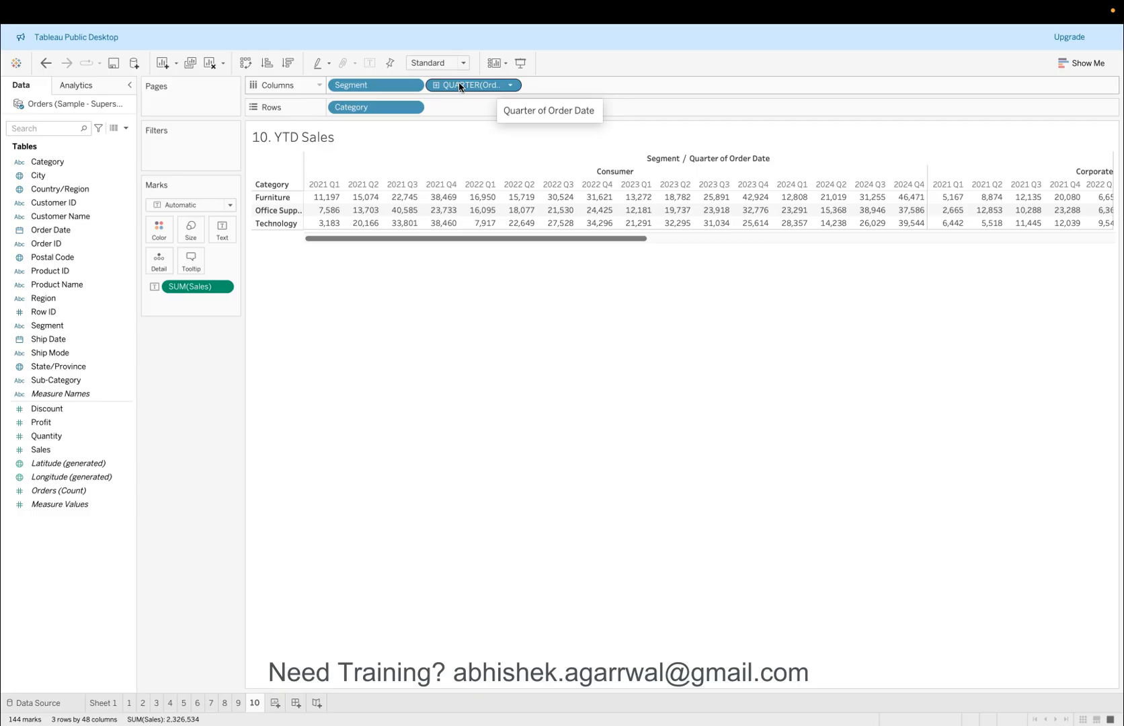
click(462, 90)
Undo the text table conversion and the change of Order Date to quarters.
click(48, 65)
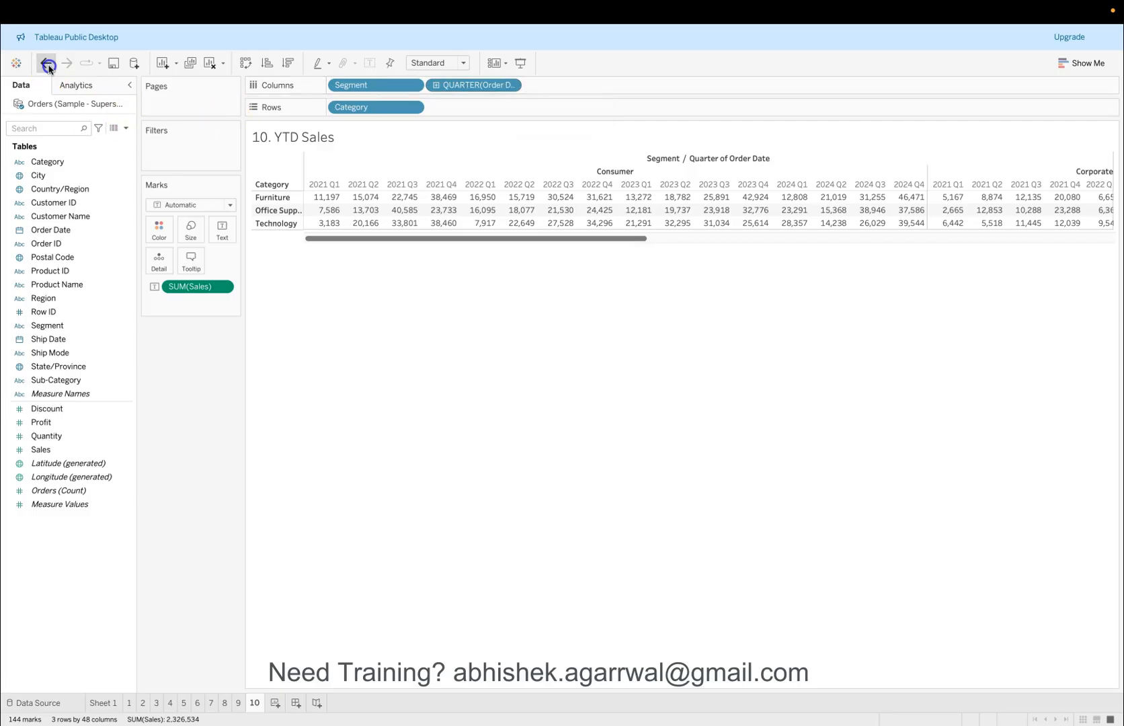
click(410, 144)
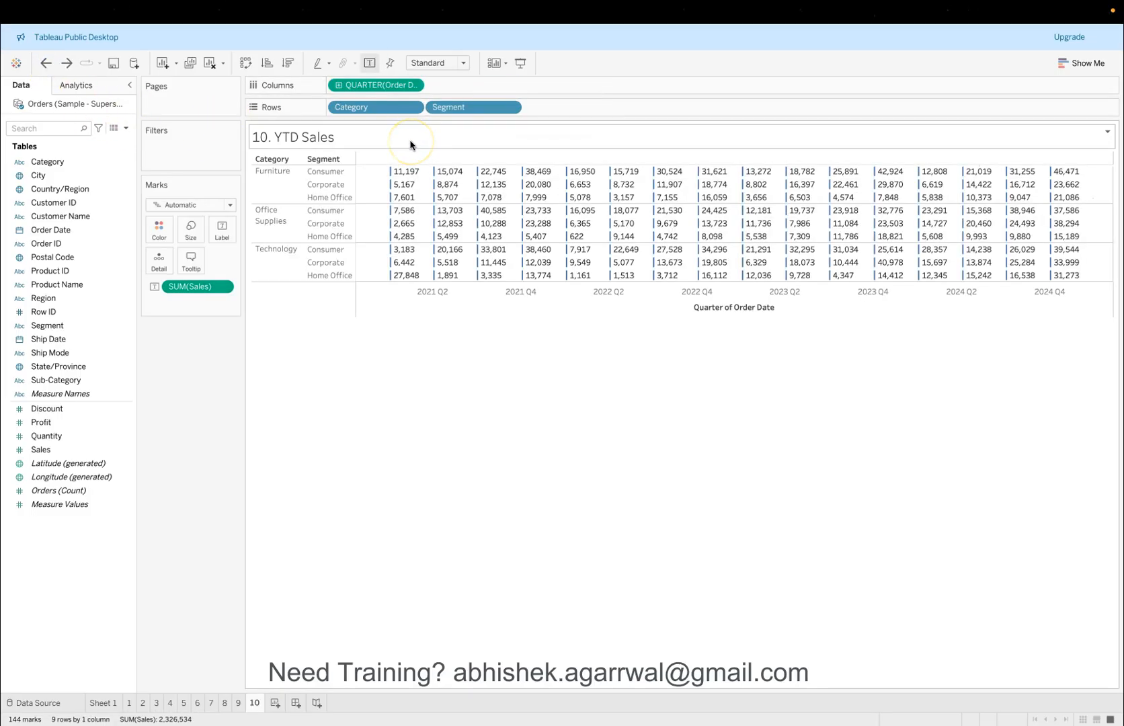
click(46, 65)
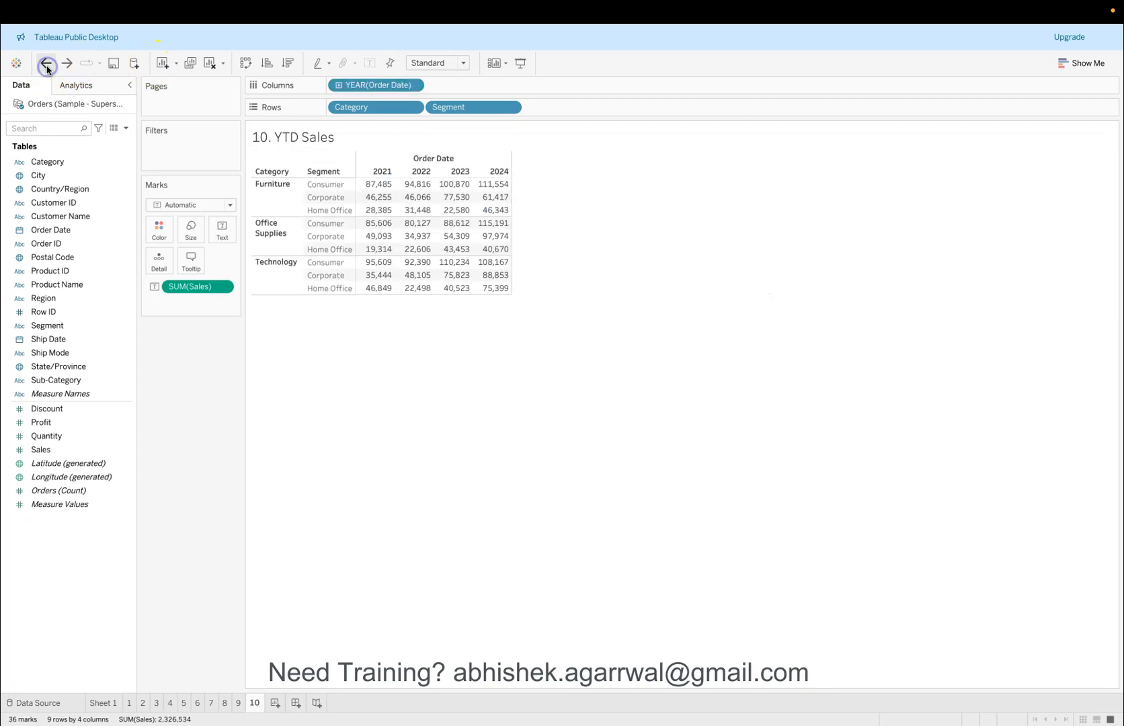
Expand the year of Order Date into quarters on the columns and apply the YTD Total quick table calculation to Sales.
click(338, 86)
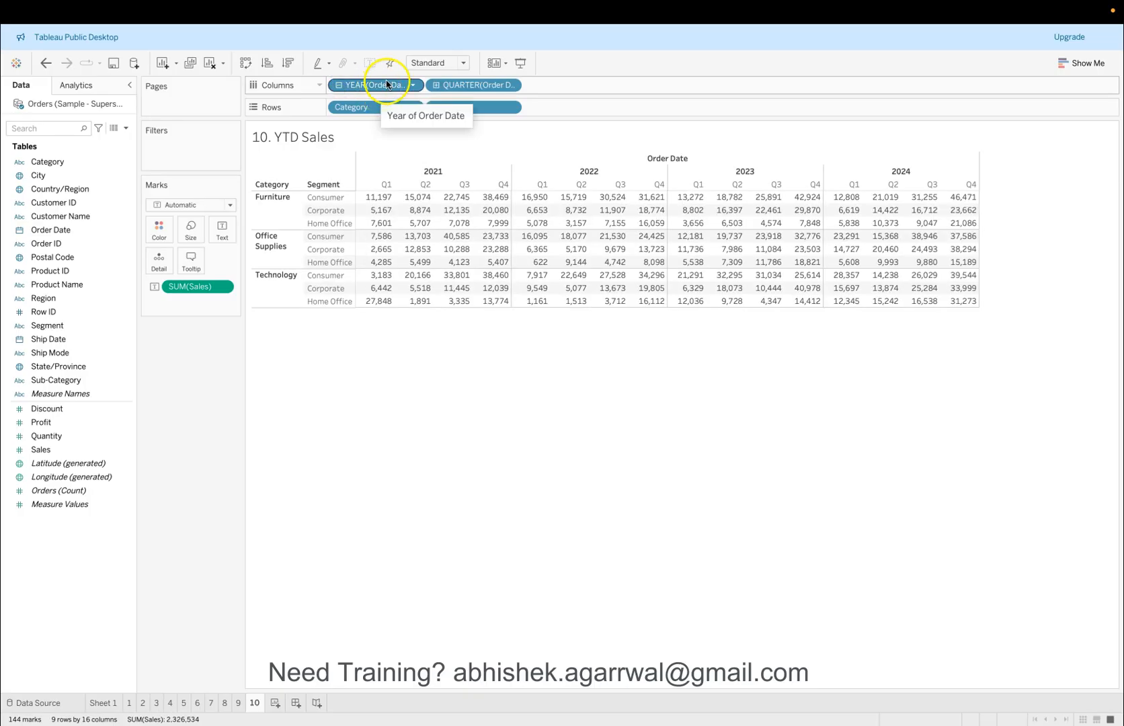
mouse_move(495, 294)
mouse_move(496, 200)
click(222, 287)
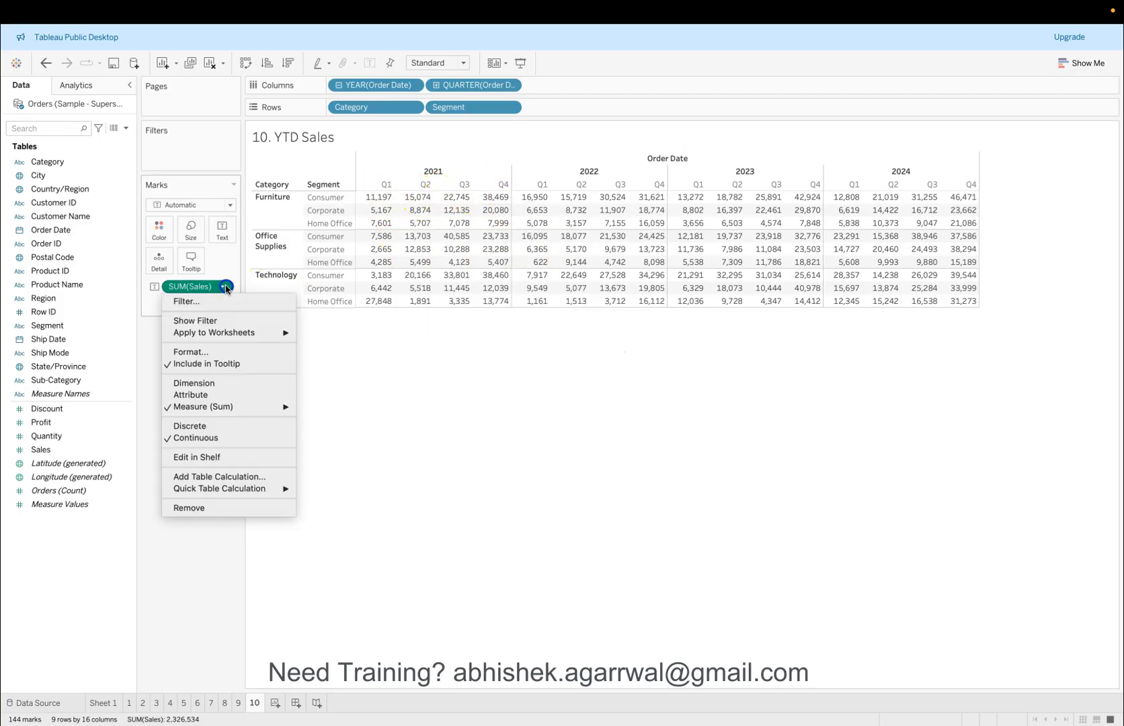
mouse_move(267, 488)
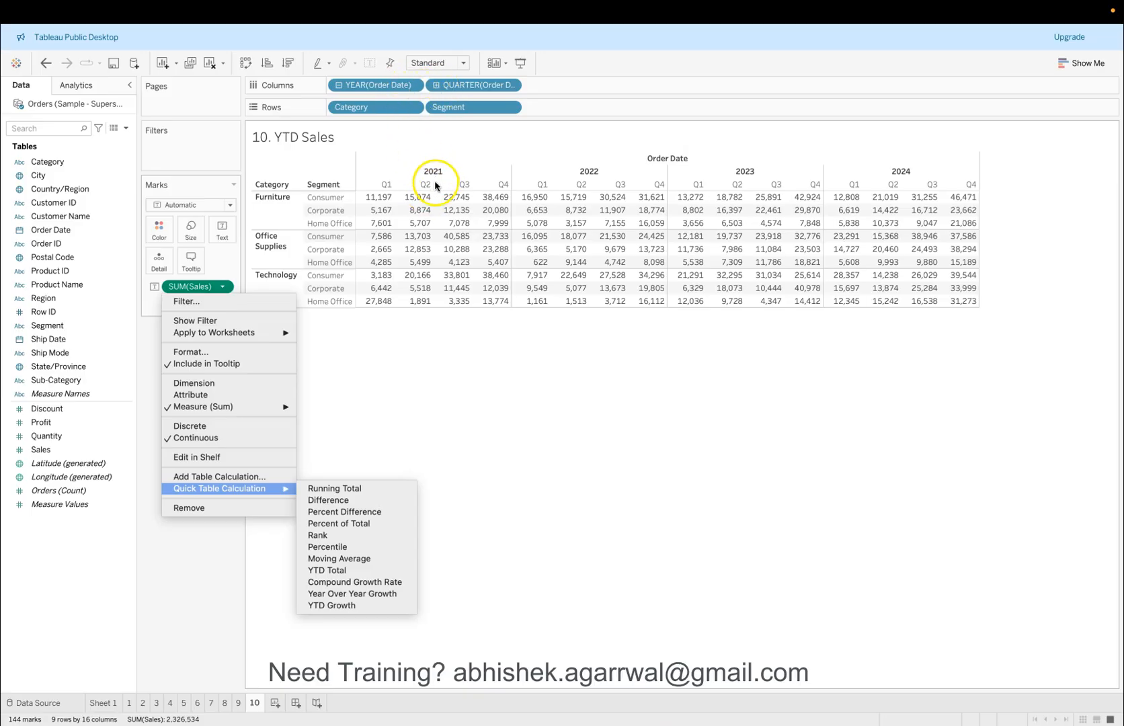
click(363, 570)
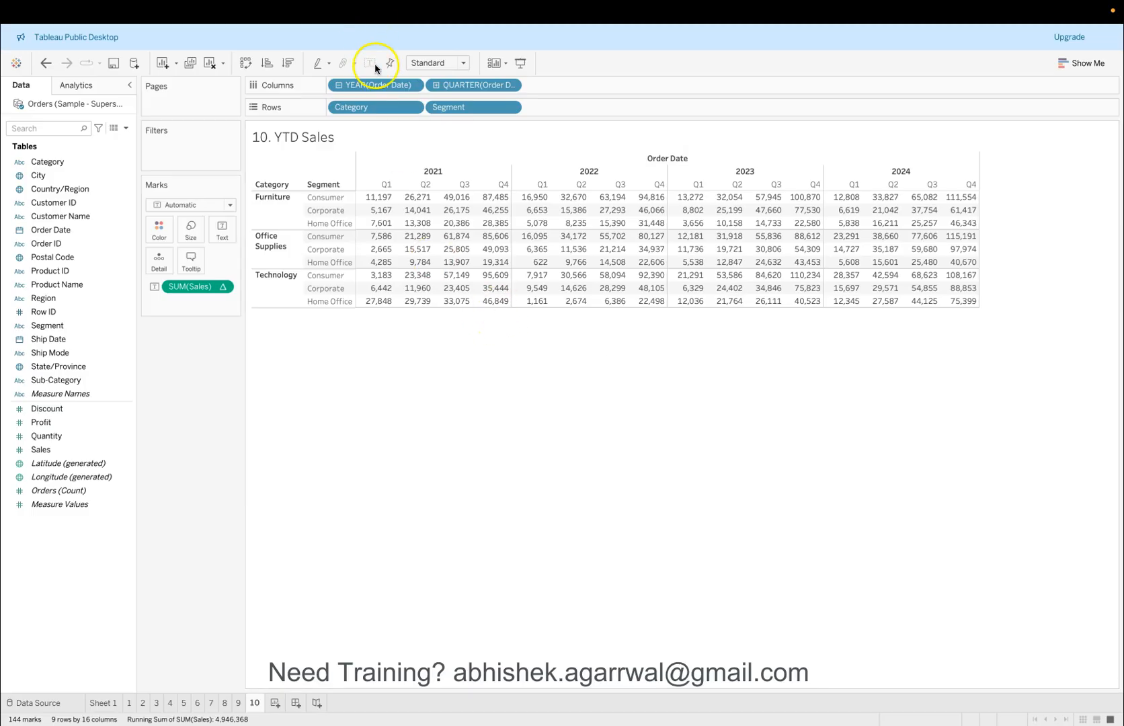
Try the YTD Growth quick table calculation on Sales in the quarterly table and switch back to YTD Total.
mouse_move(417, 249)
click(222, 286)
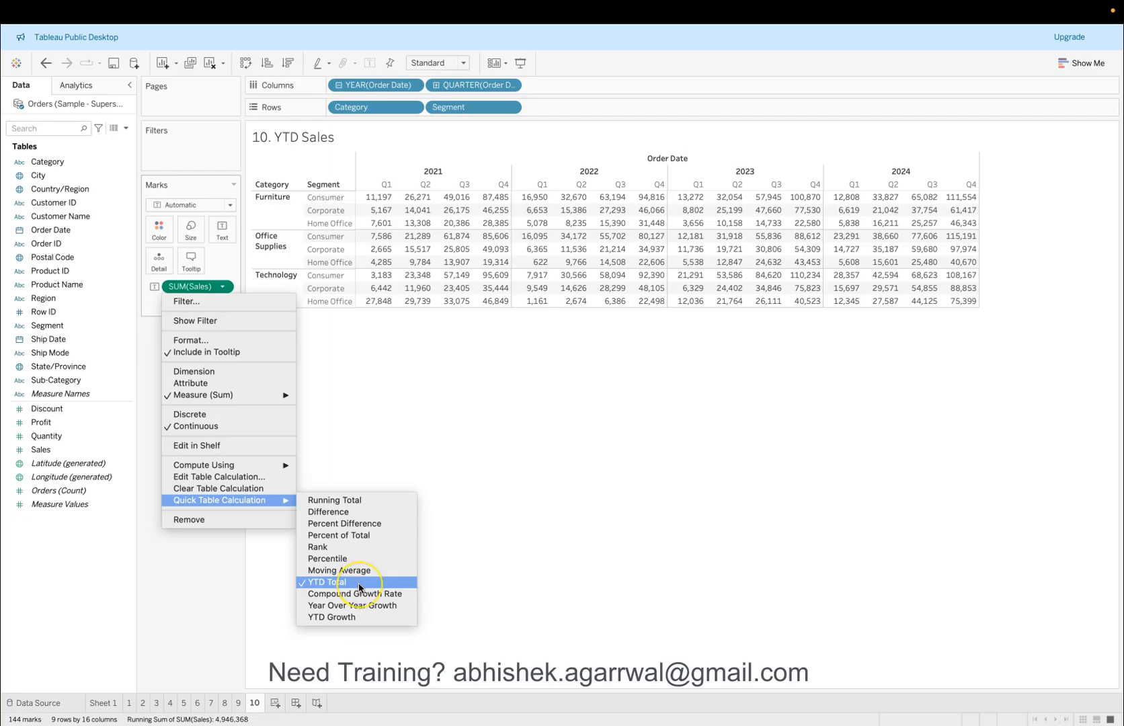
click(363, 616)
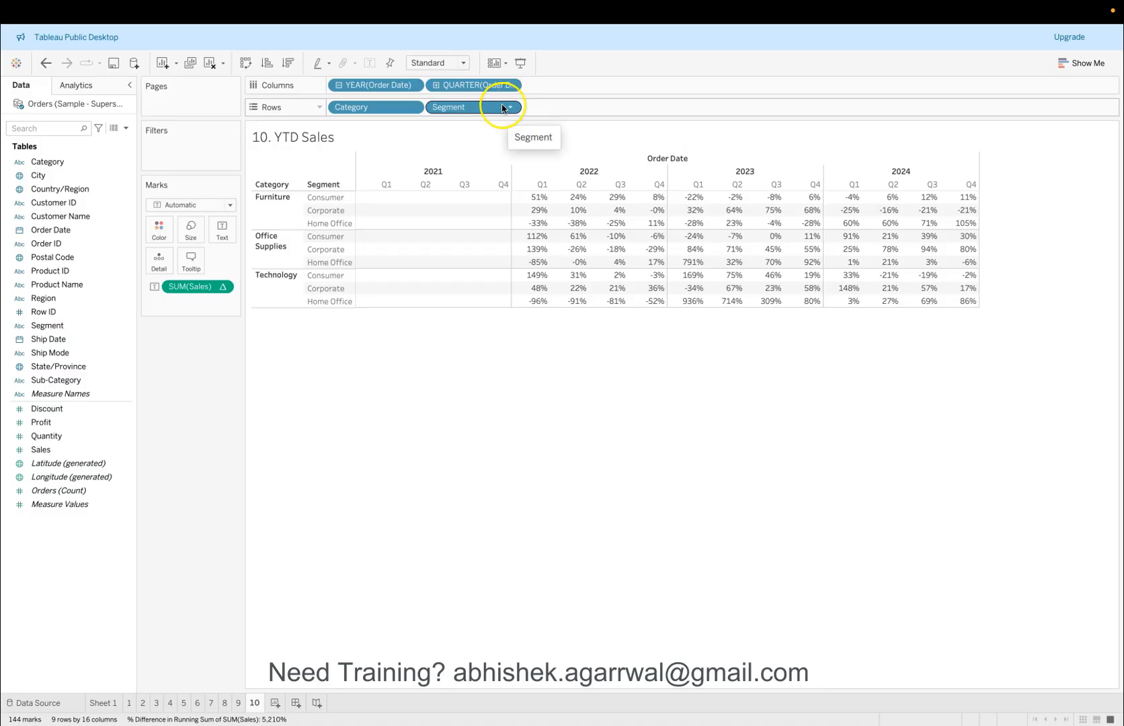
click(223, 286)
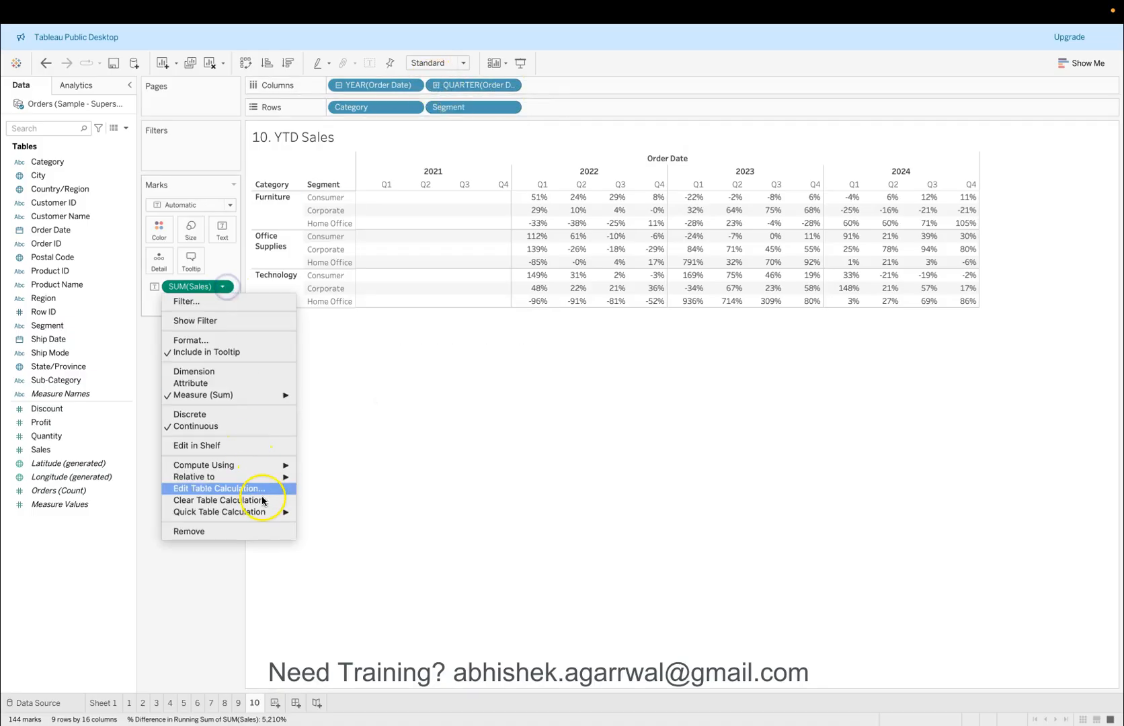
mouse_move(281, 512)
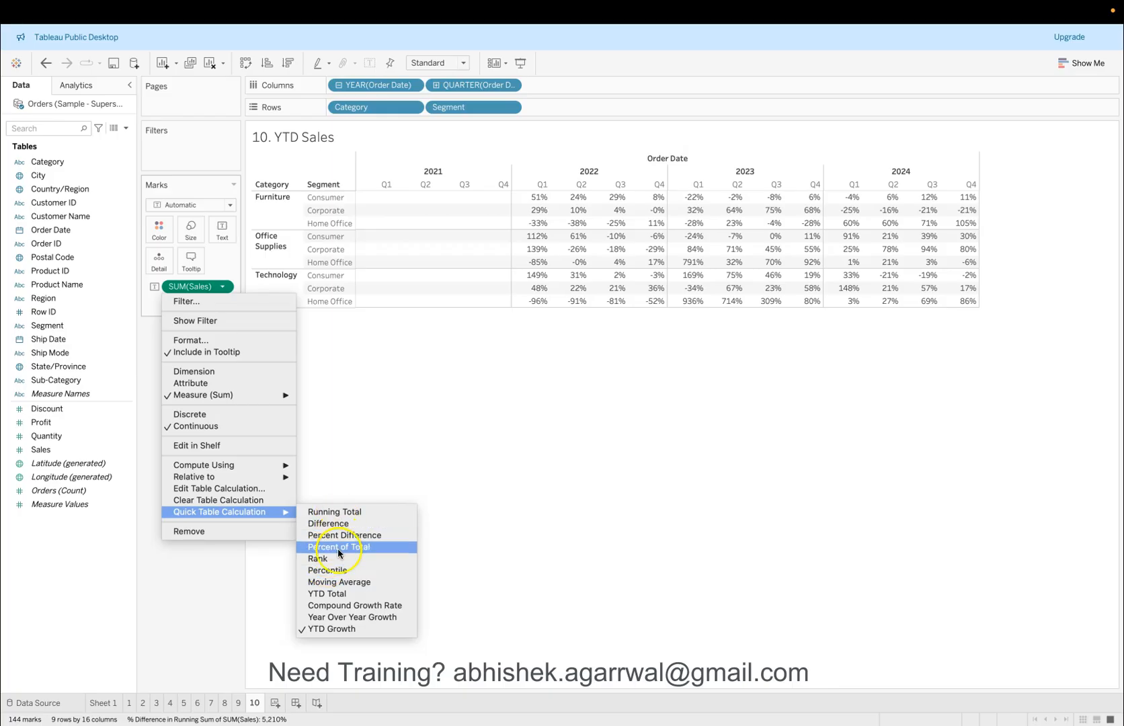
click(349, 593)
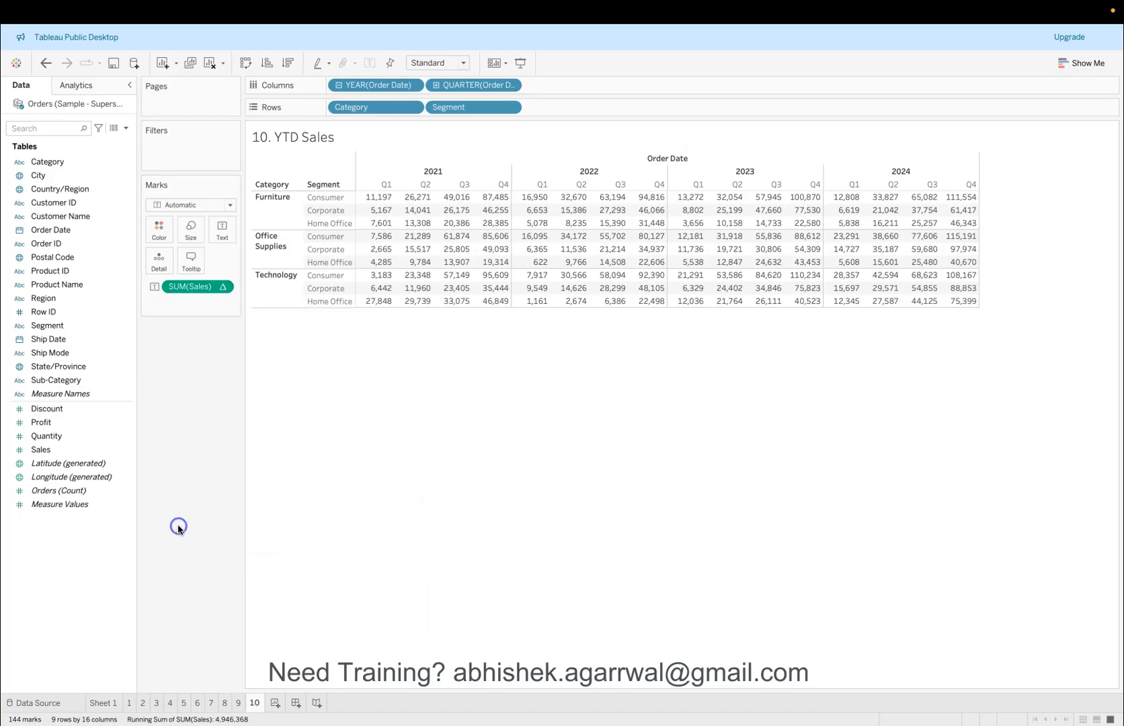
Inspect the formula behind the YTD Total calculation on Sales and read its table calculation description.
mouse_move(493, 201)
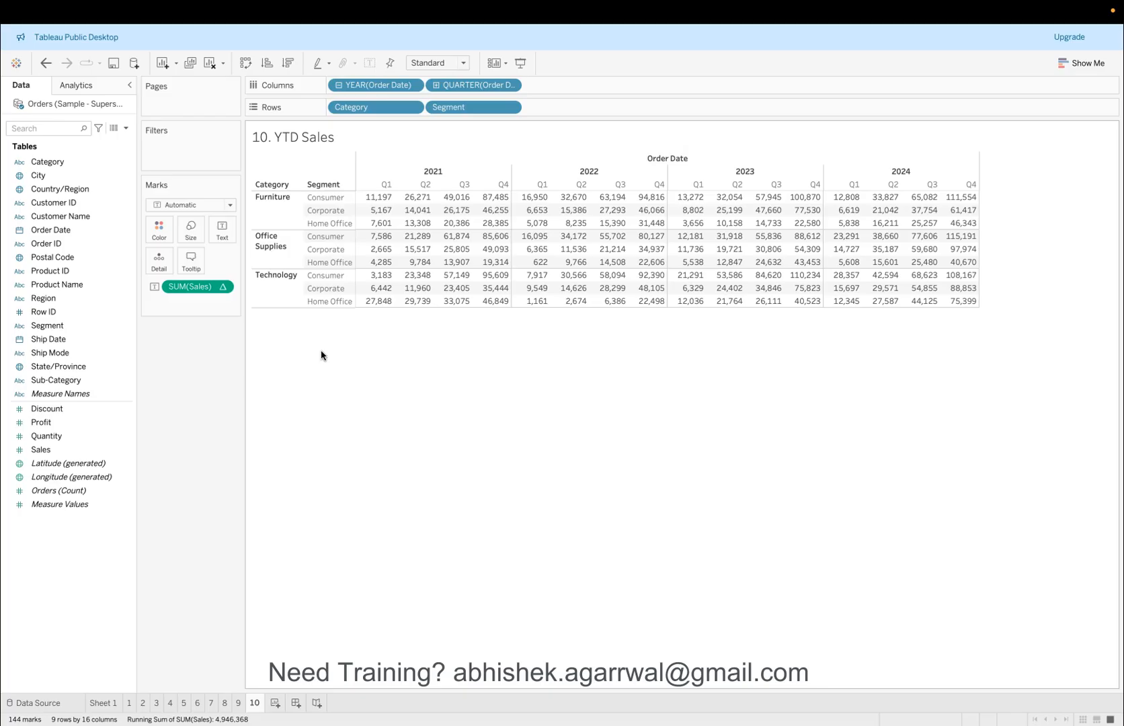
double_click(196, 288)
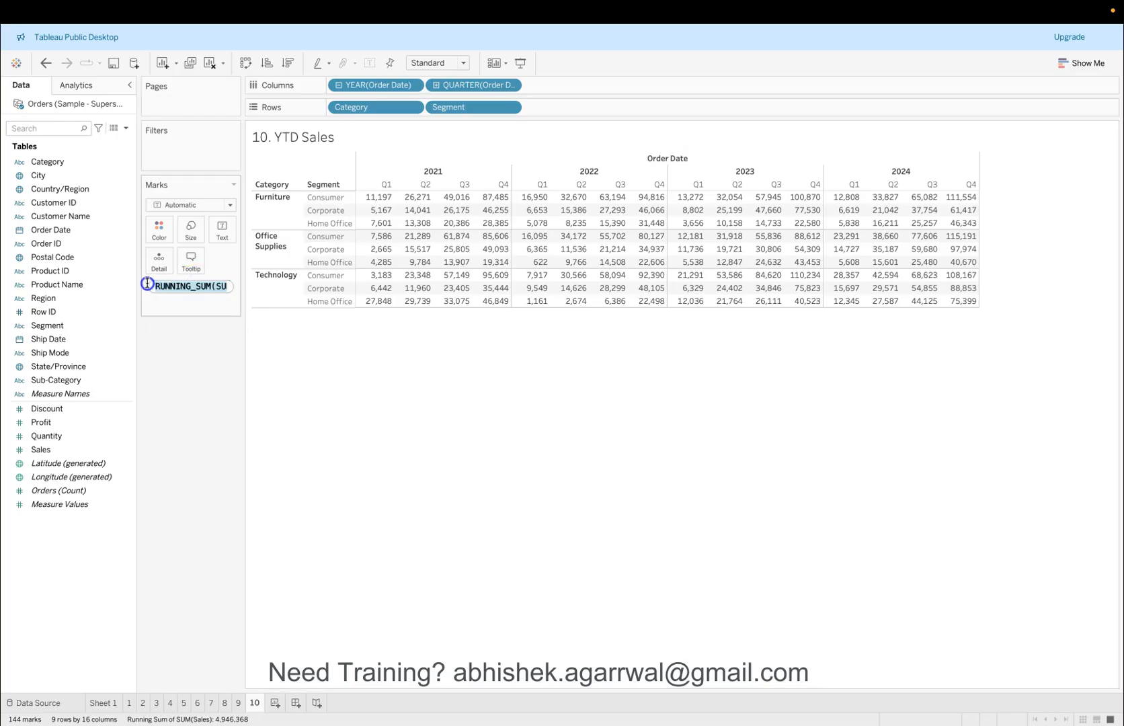
click(207, 287)
drag(207, 287, 242, 283)
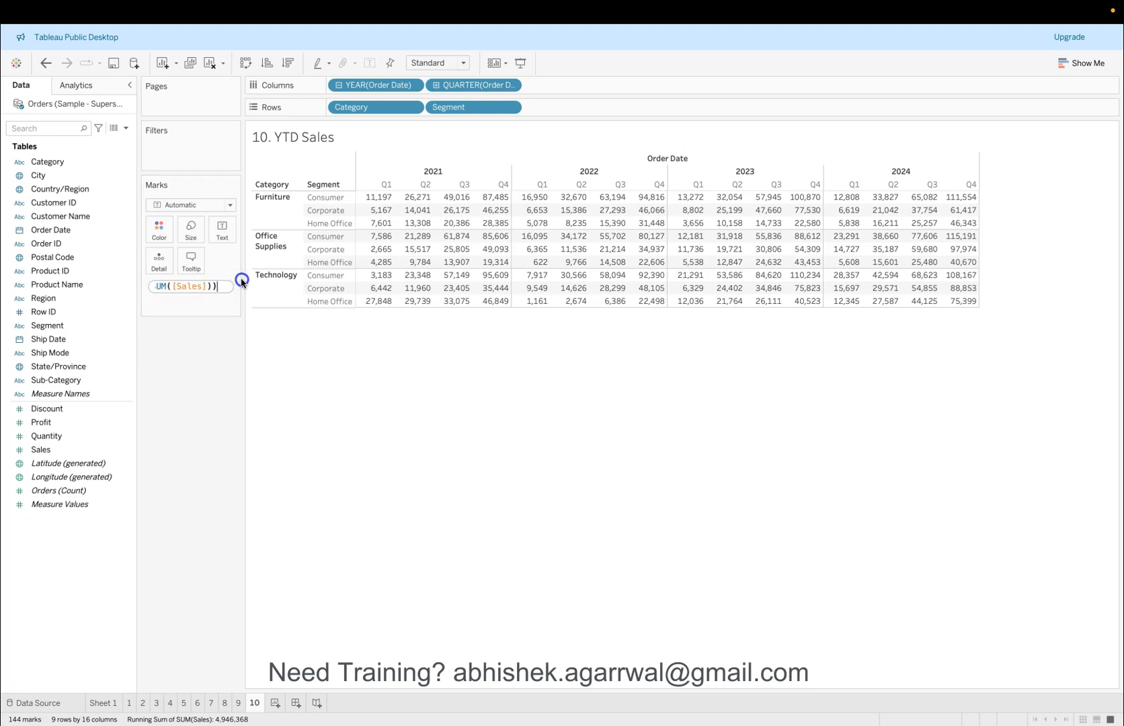
click(216, 350)
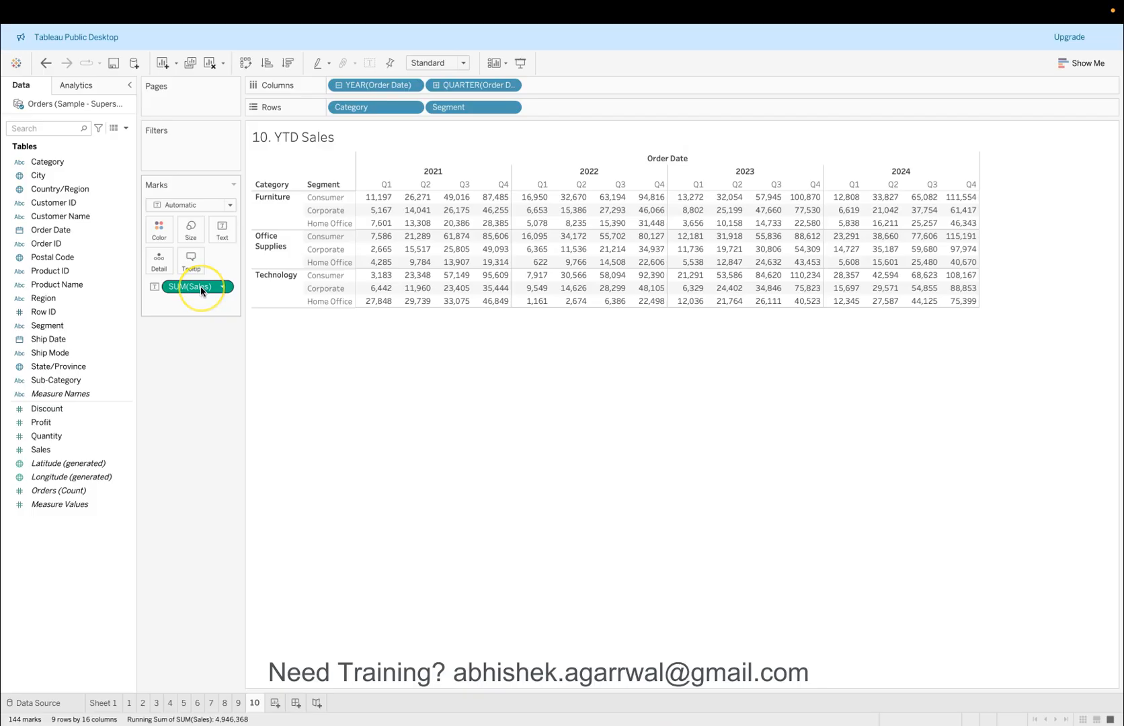
mouse_move(201, 290)
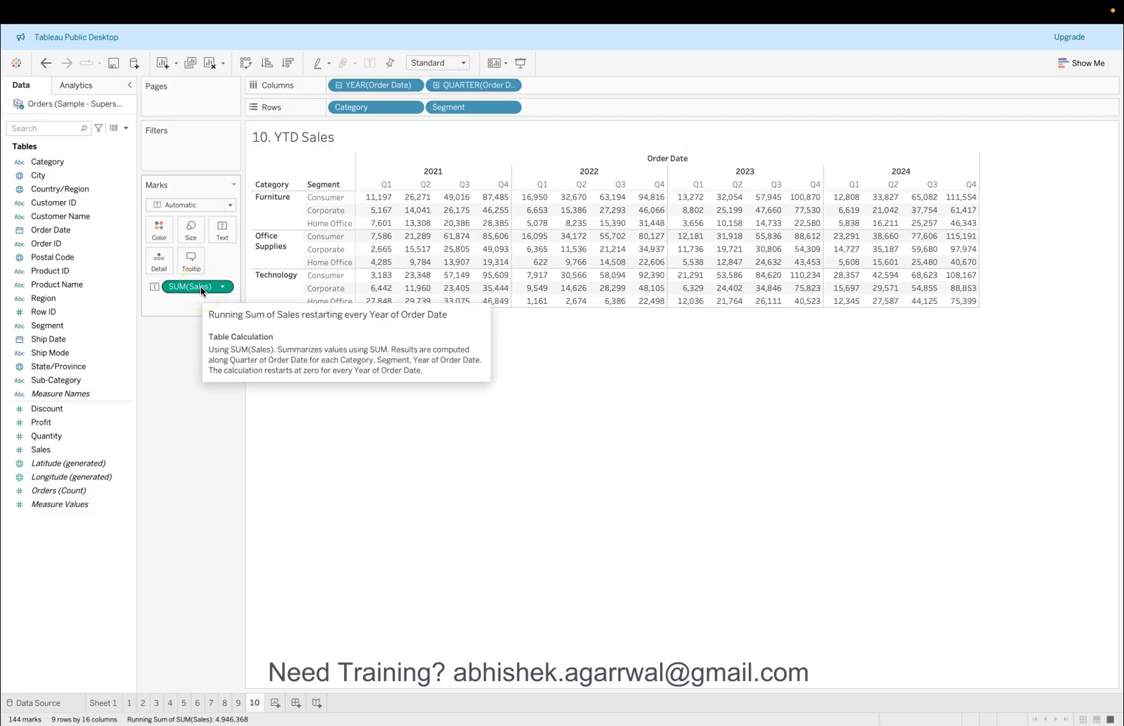